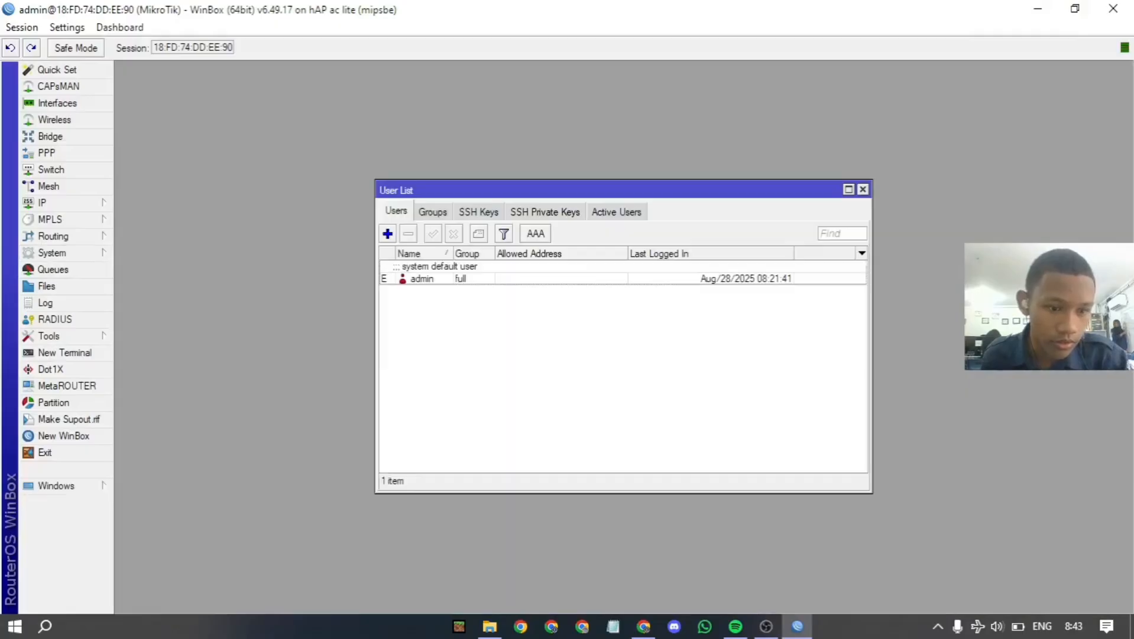
Set a new password for the admin user, entering it in both the new and confirm password fields, and apply it.
{"action": "double_click", "coordinate": [423, 279]}
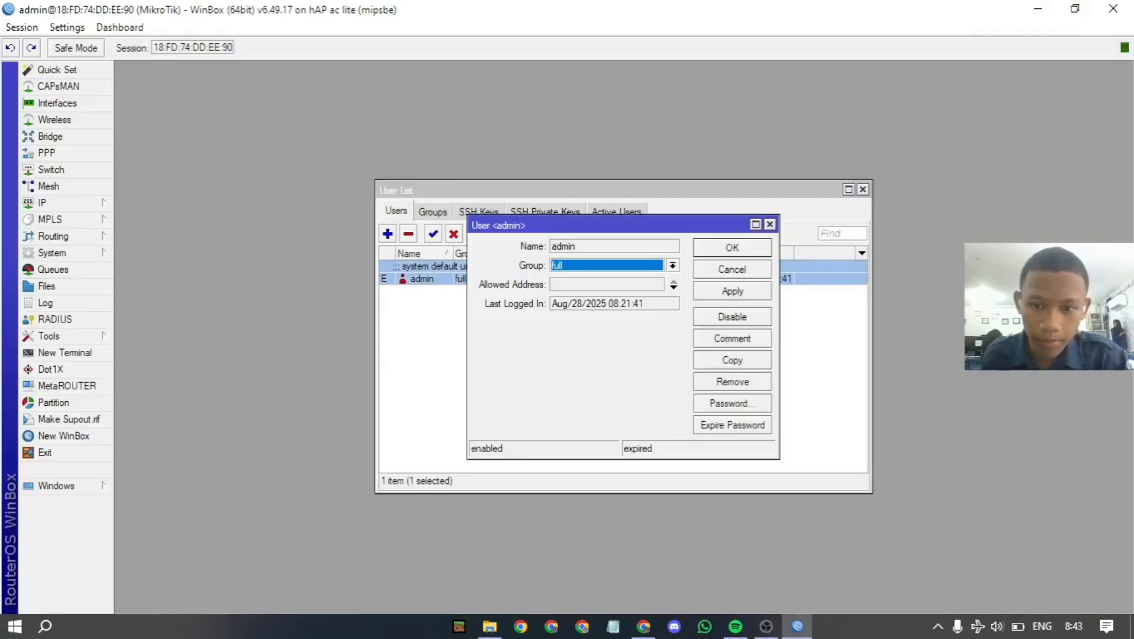
{"action": "left_click", "coordinate": [732, 403]}
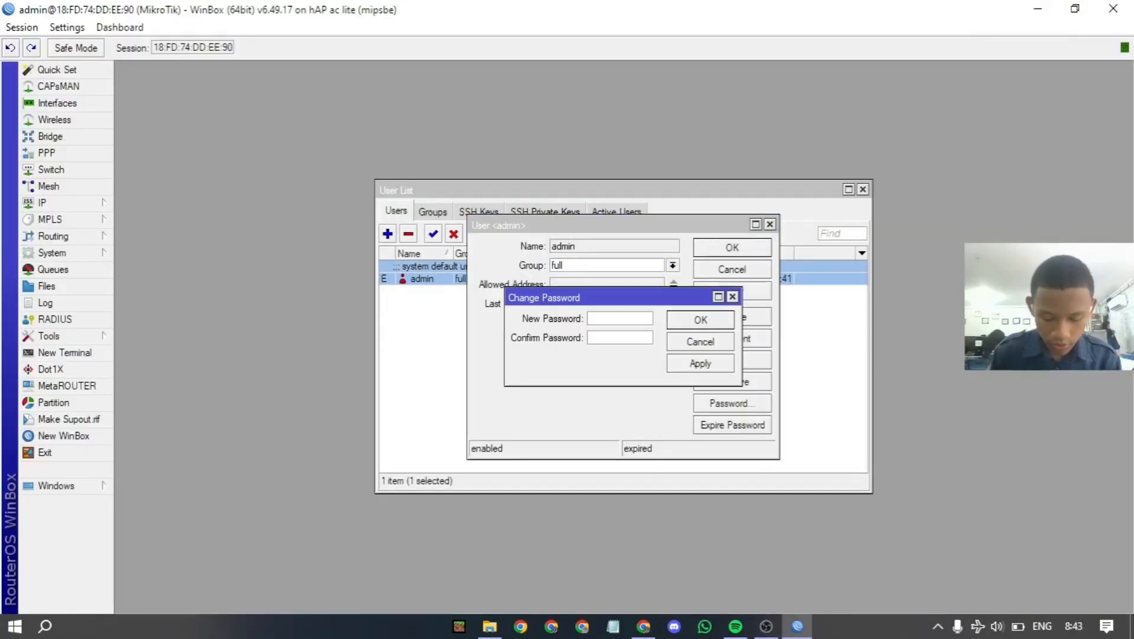
{"action": "type", "text": "****"}
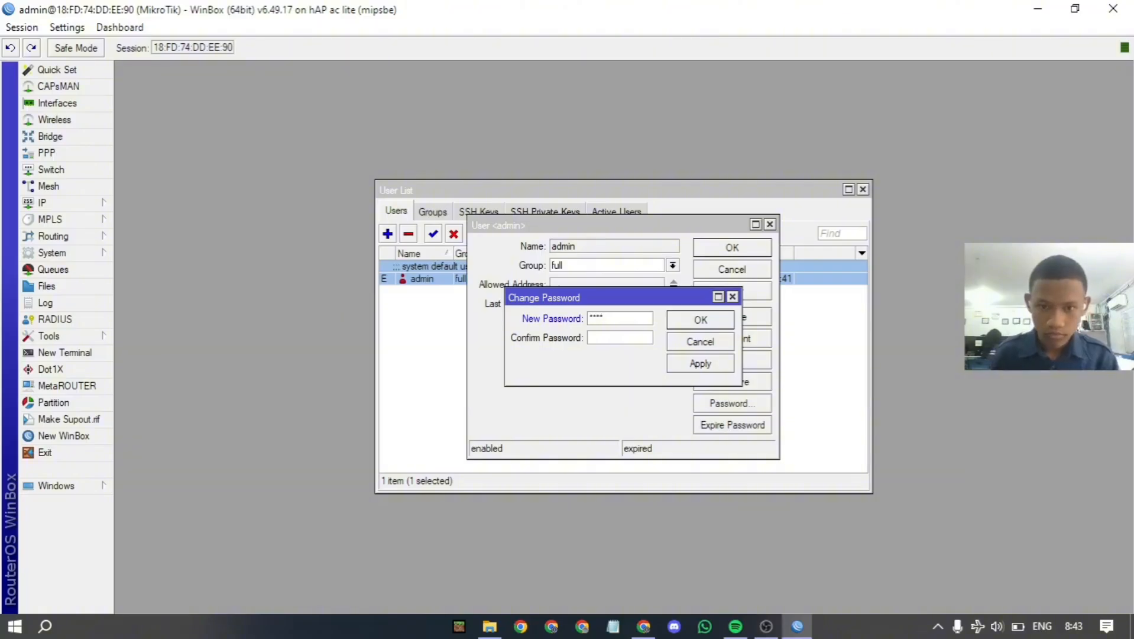
{"action": "key", "text": "Tab"}
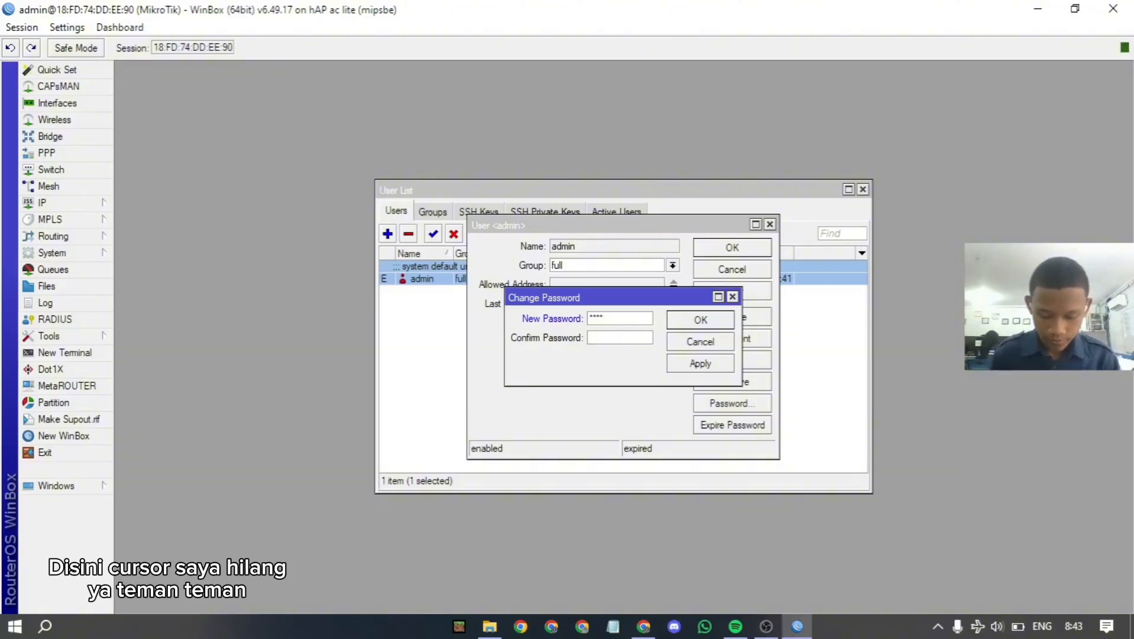
{"action": "type", "text": "****"}
{"action": "left_click", "coordinate": [701, 363]}
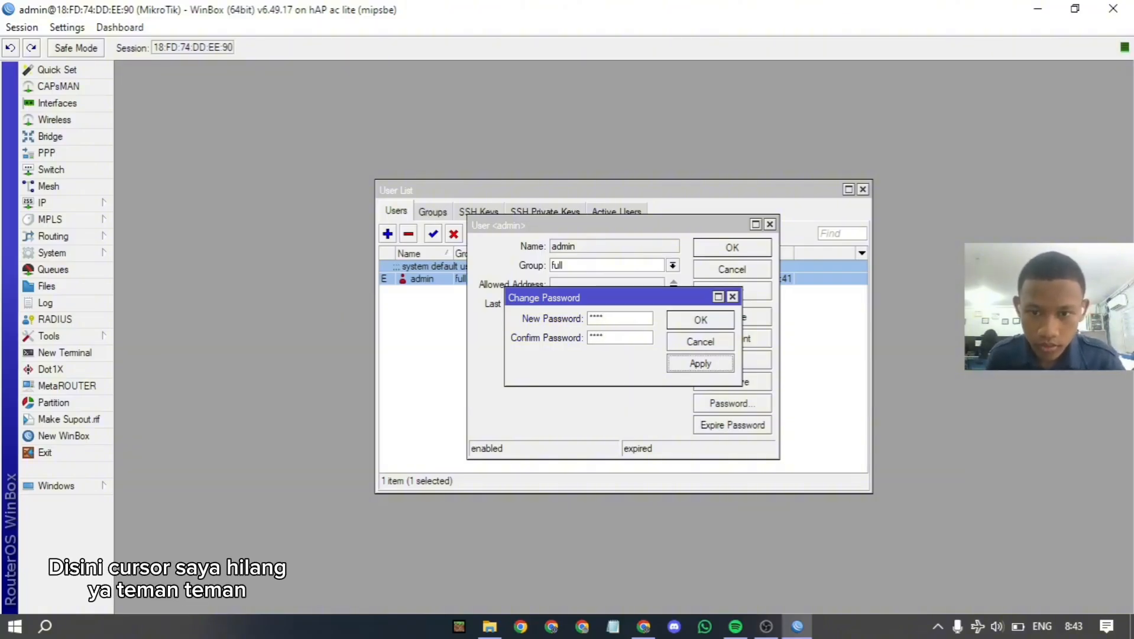
{"action": "key", "text": "Return"}
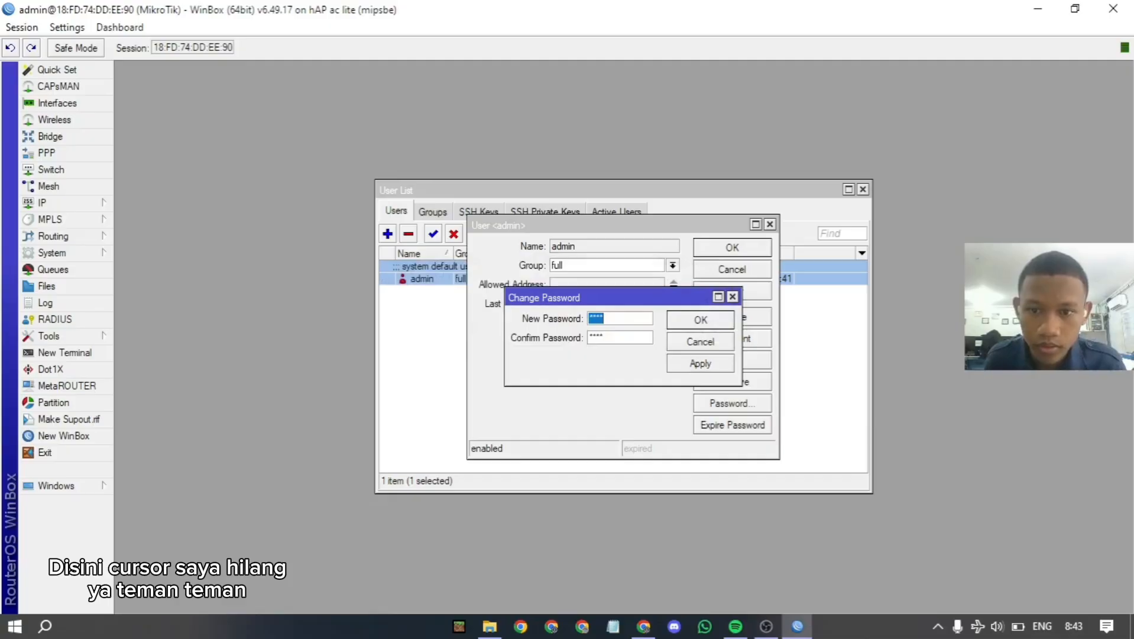
{"action": "left_click", "coordinate": [733, 296]}
{"action": "left_click", "coordinate": [770, 224]}
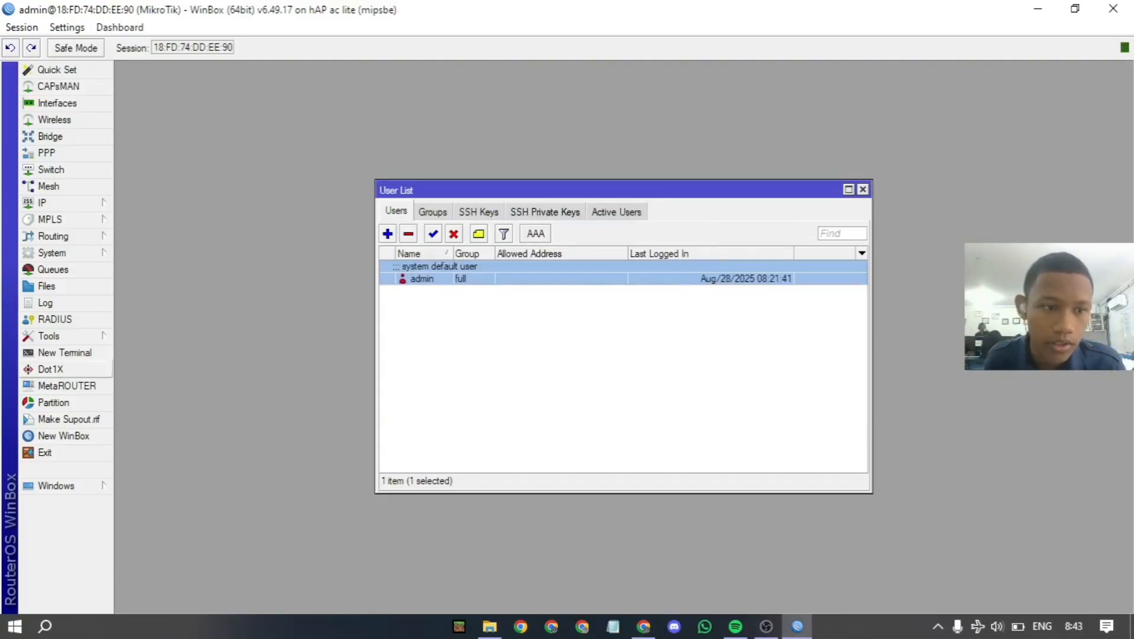
Exit the router session, restart WinBox and log back in to the discovered MikroTik router as admin with the account password.
{"action": "left_click", "coordinate": [45, 452]}
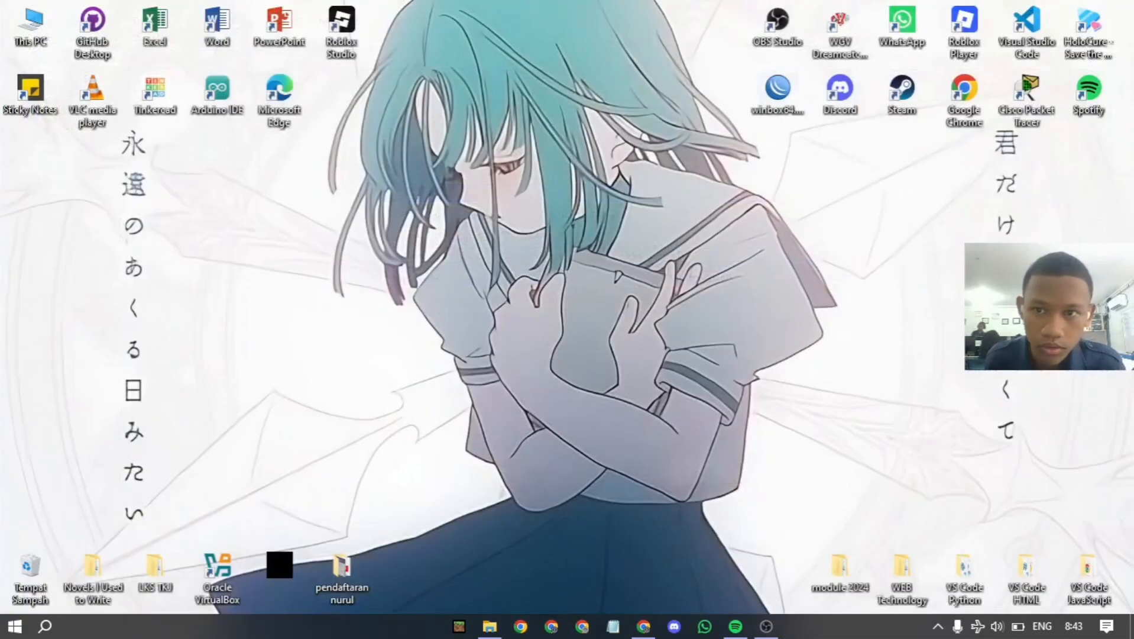
{"action": "left_click", "coordinate": [778, 95]}
{"action": "left_click", "coordinate": [777, 95]}
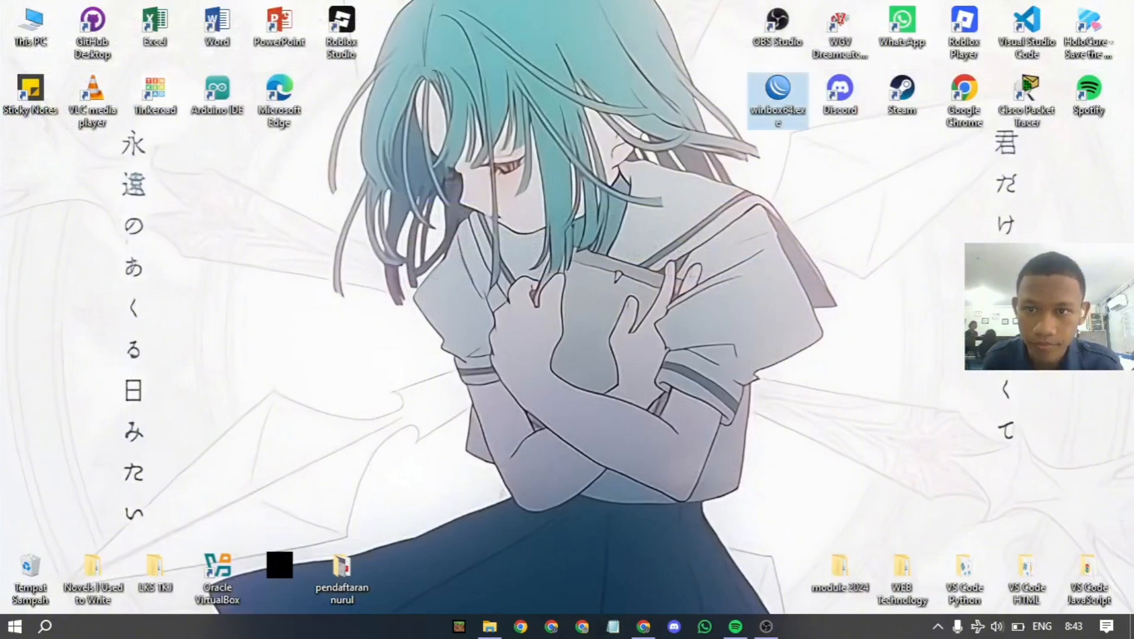
{"action": "double_click", "coordinate": [778, 95]}
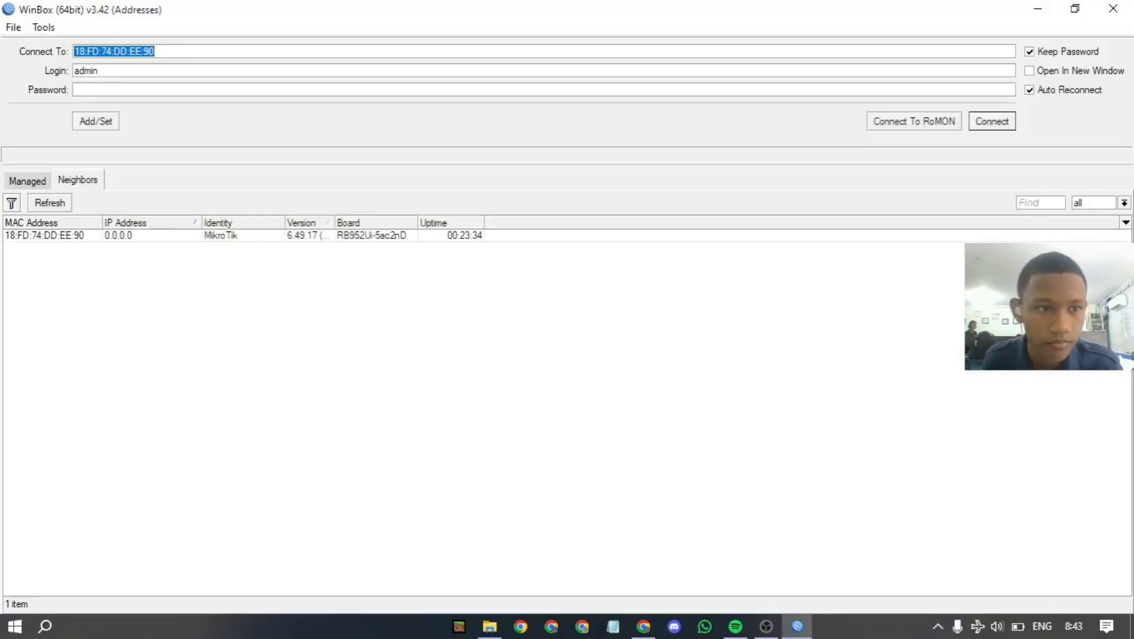
{"action": "left_click", "coordinate": [45, 236]}
{"action": "type", "text": "****"}
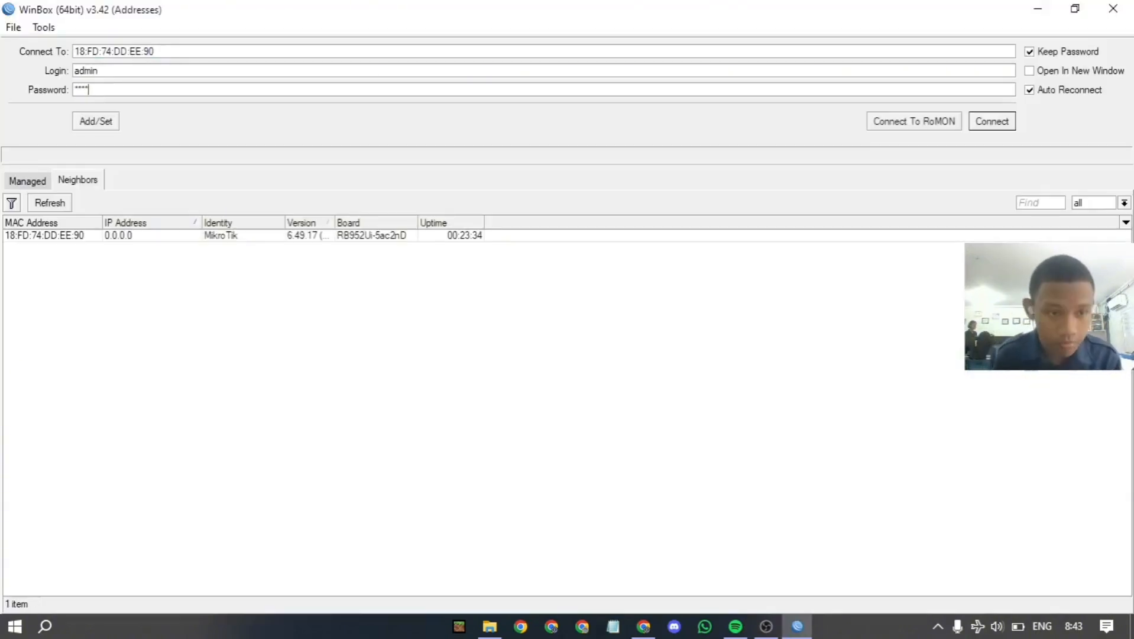
{"action": "left_click", "coordinate": [45, 235]}
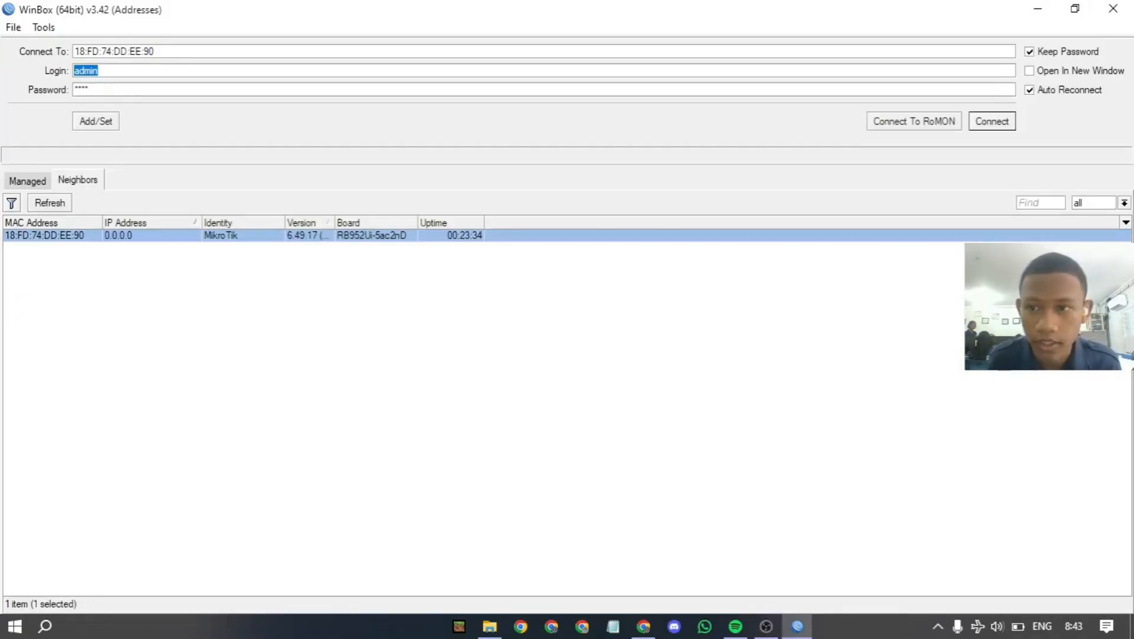
{"action": "key", "text": "Return"}
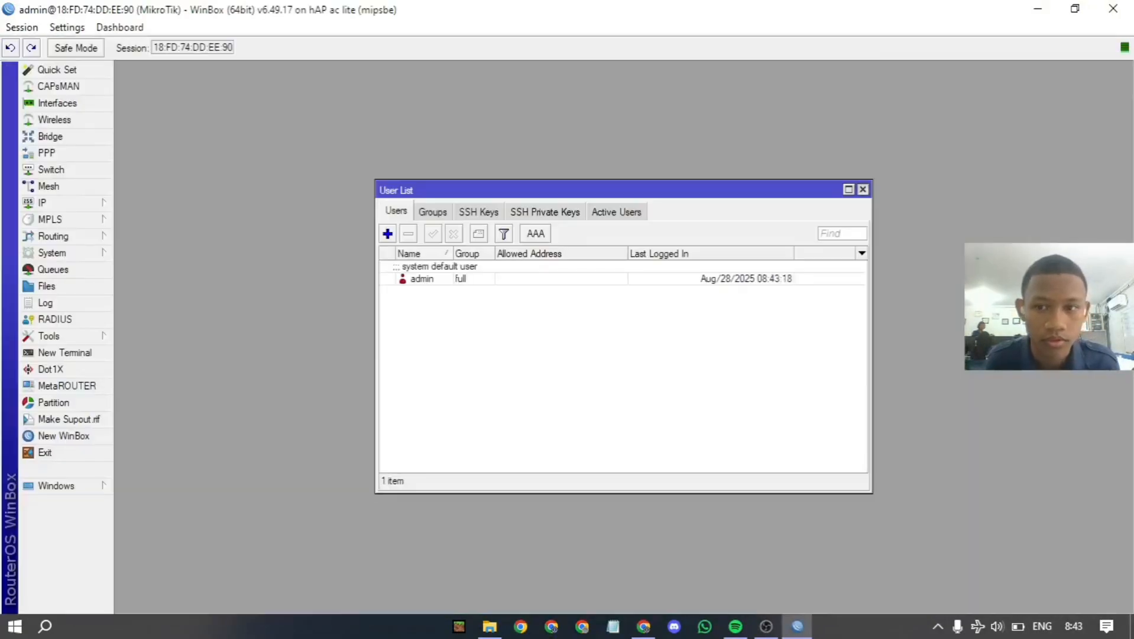
{"action": "left_click", "coordinate": [863, 189]}
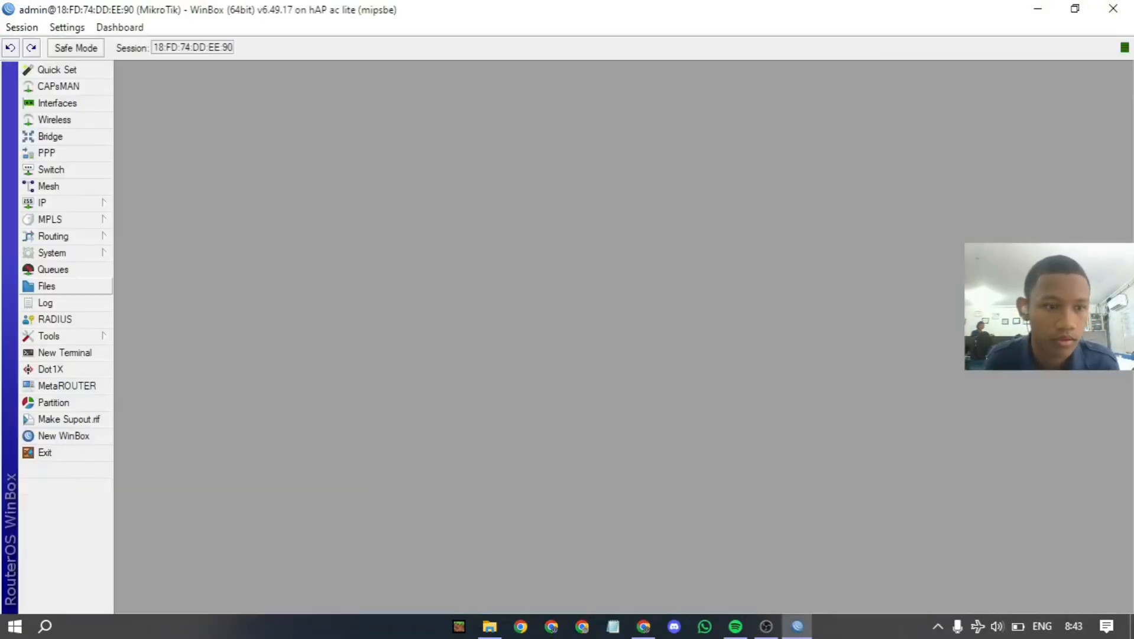
Change the router's system identity to the owner's name followed by "MikroTik's" and apply it.
{"action": "left_click", "coordinate": [59, 253]}
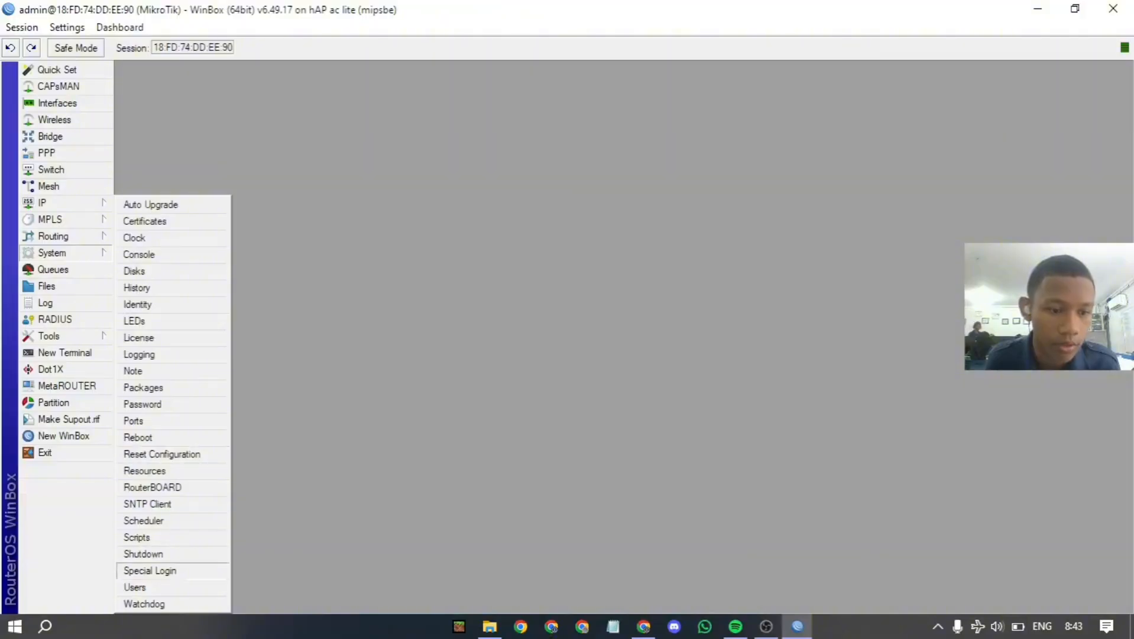
{"action": "left_click", "coordinate": [138, 304]}
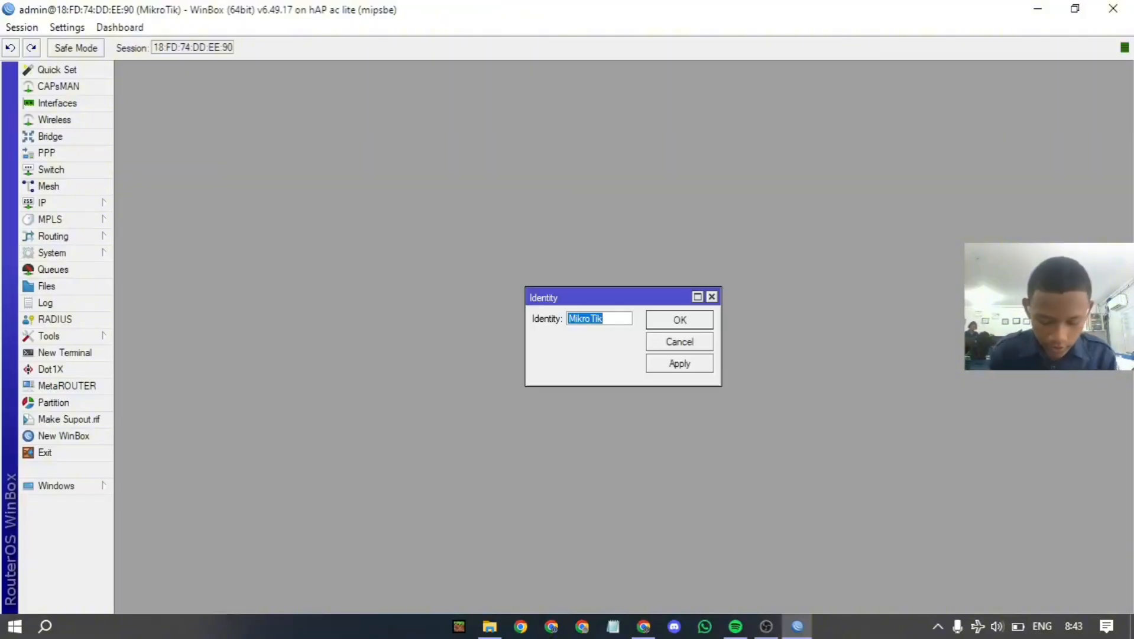
{"action": "type", "text": "Nur"}
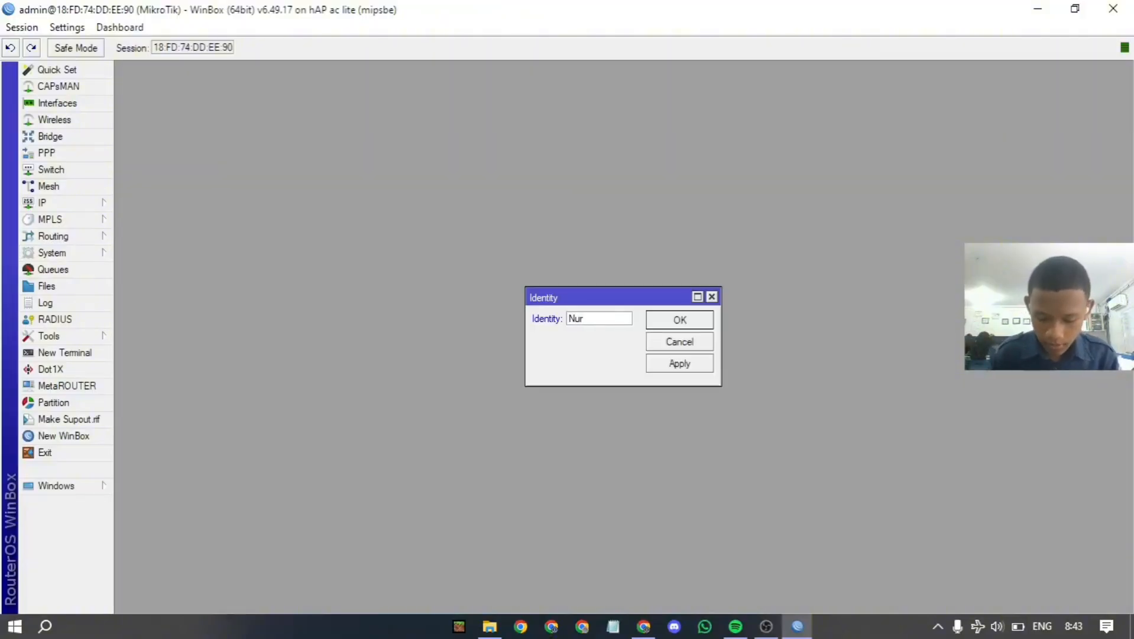
{"action": "type", "text": " MikroTiks"}
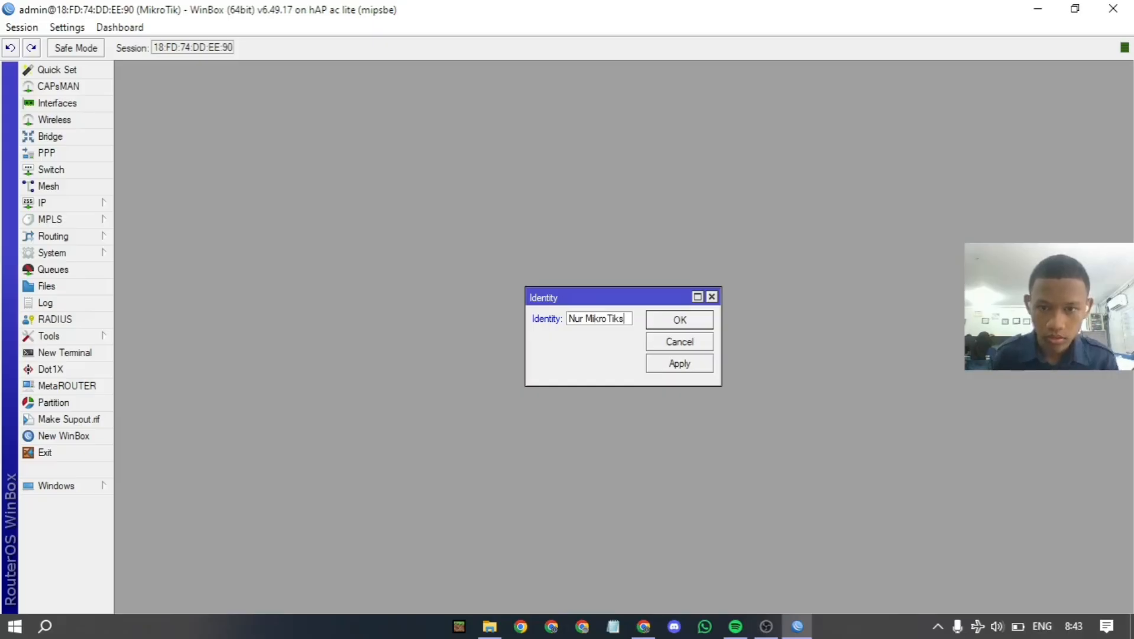
{"action": "key", "text": "BackSpace"}
{"action": "type", "text": "'s"}
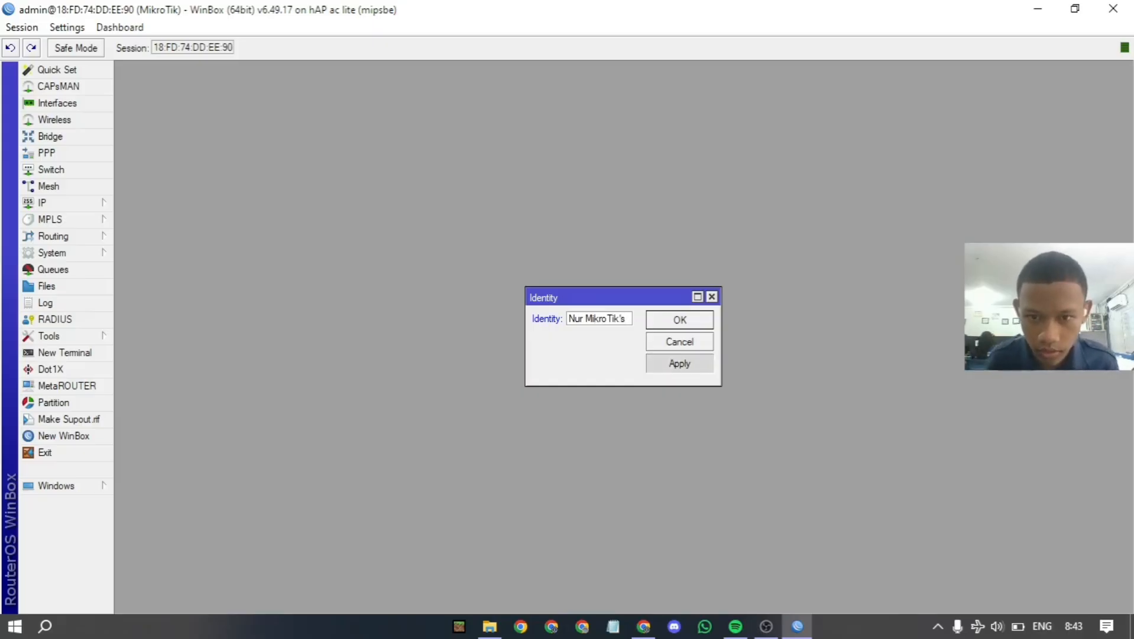
{"action": "left_click", "coordinate": [679, 364]}
{"action": "left_click", "coordinate": [680, 320]}
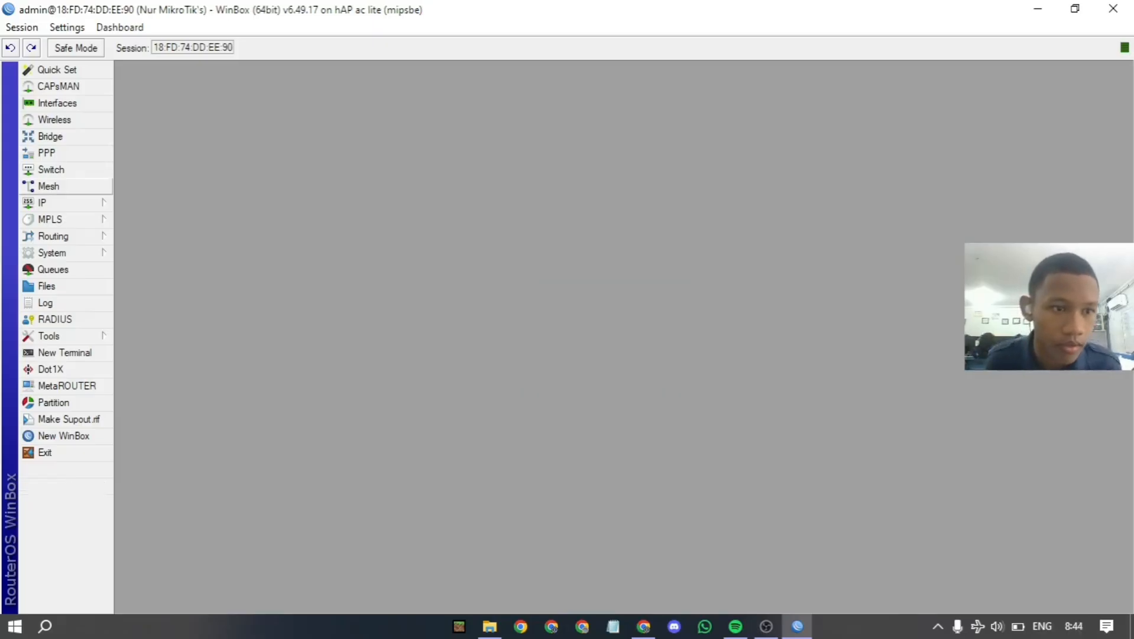
Add the comment "INTERNET" to the ether1 interface in the interface list.
{"action": "left_click", "coordinate": [57, 103]}
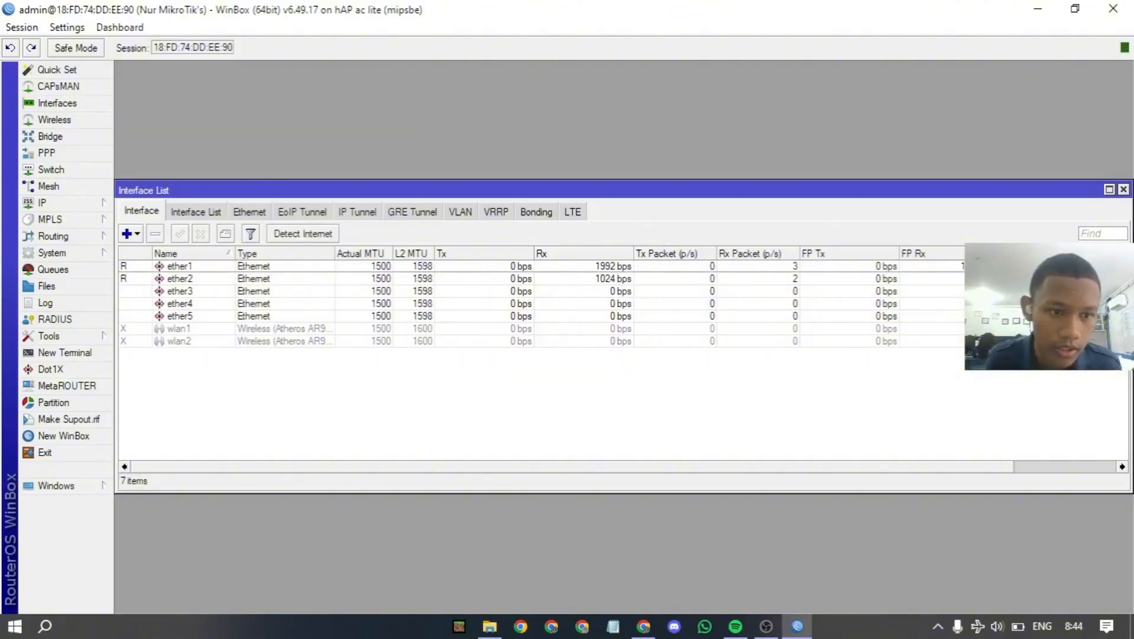
{"action": "double_click", "coordinate": [180, 266]}
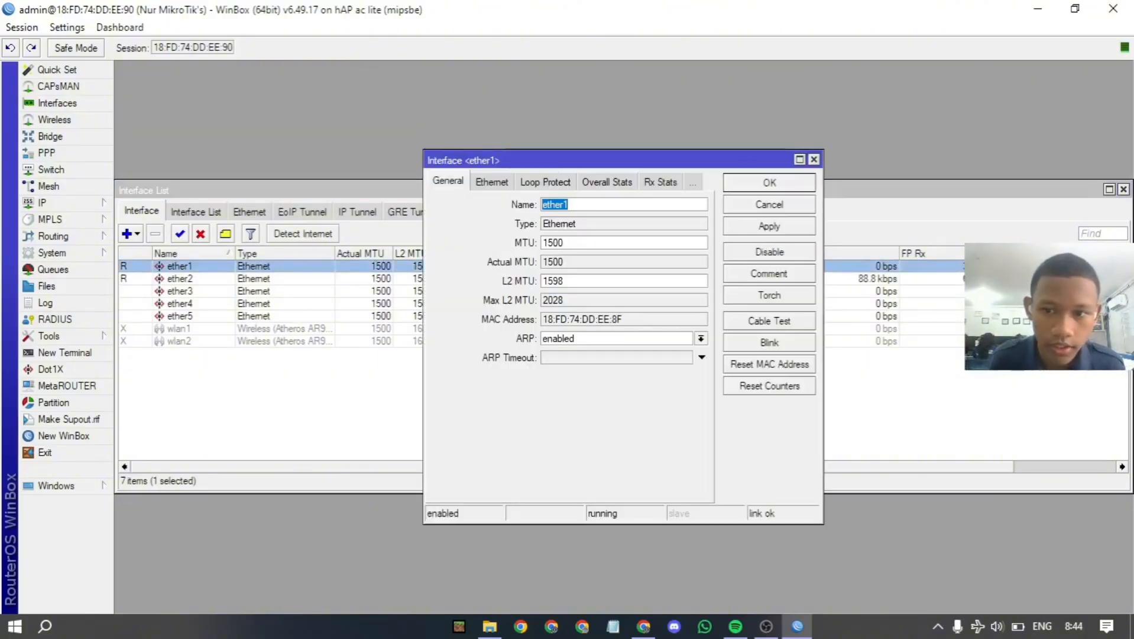
{"action": "key", "text": "Escape"}
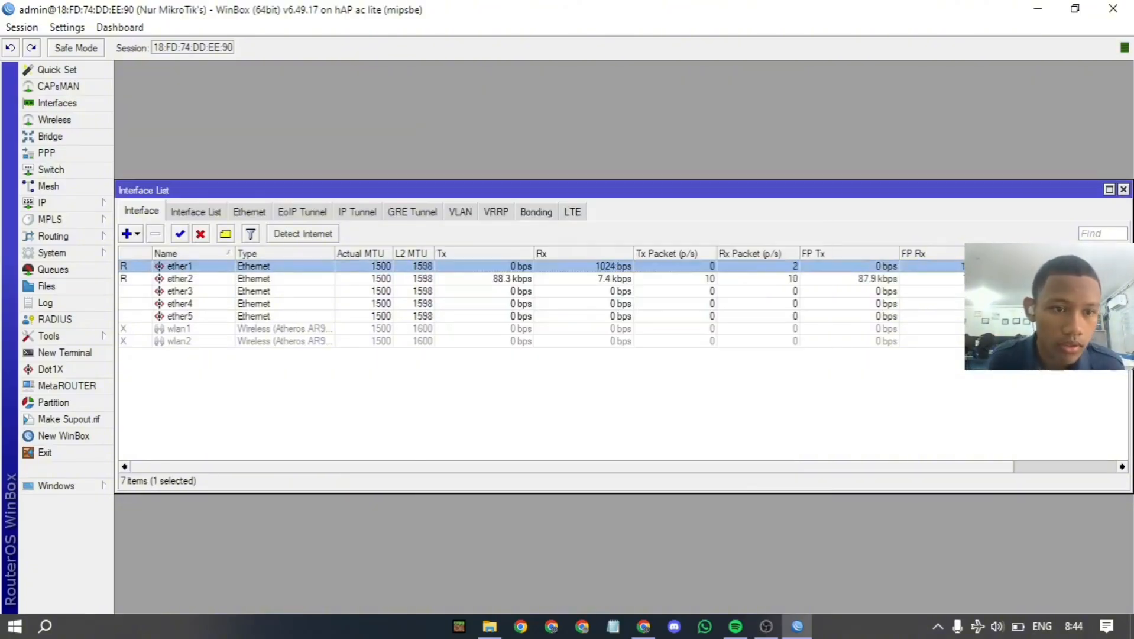
{"action": "left_click", "coordinate": [225, 233]}
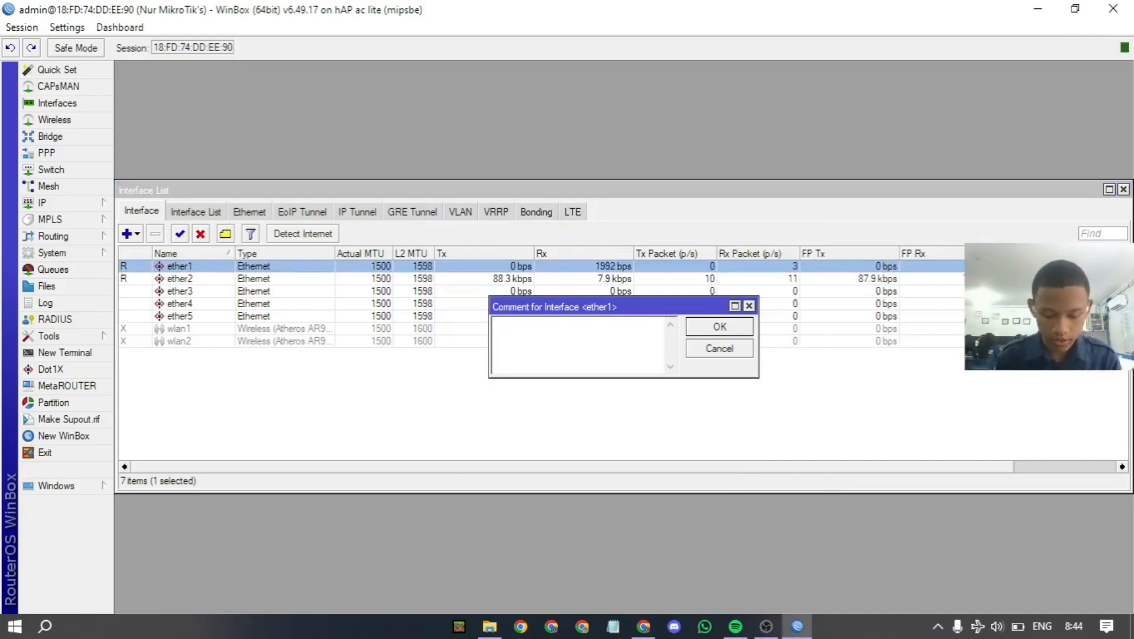
{"action": "type", "text": "INTERNET"}
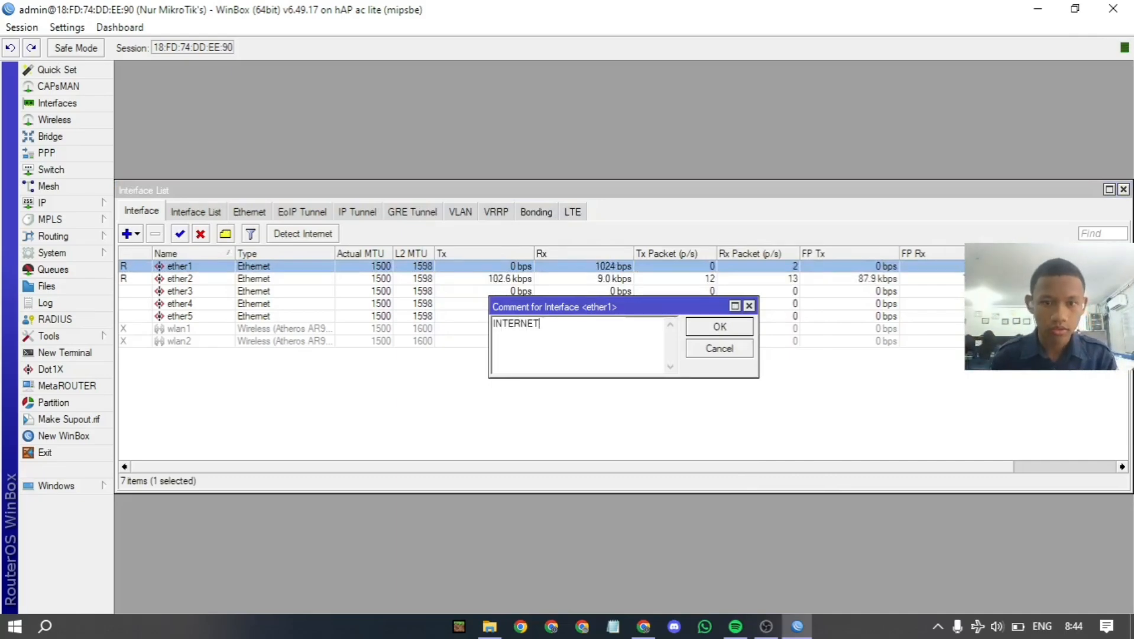
{"action": "key", "text": "Return"}
Add the comment "LAN" to the ether2 interface.
{"action": "left_click", "coordinate": [180, 291]}
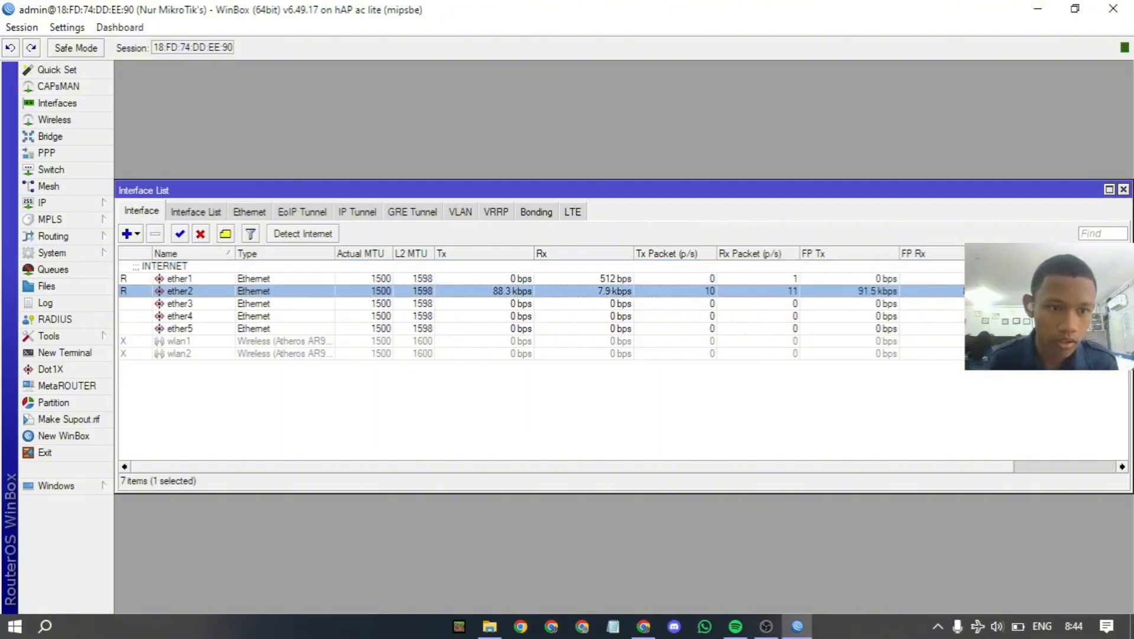
{"action": "key", "text": "ctrl+m"}
{"action": "type", "text": "LAN"}
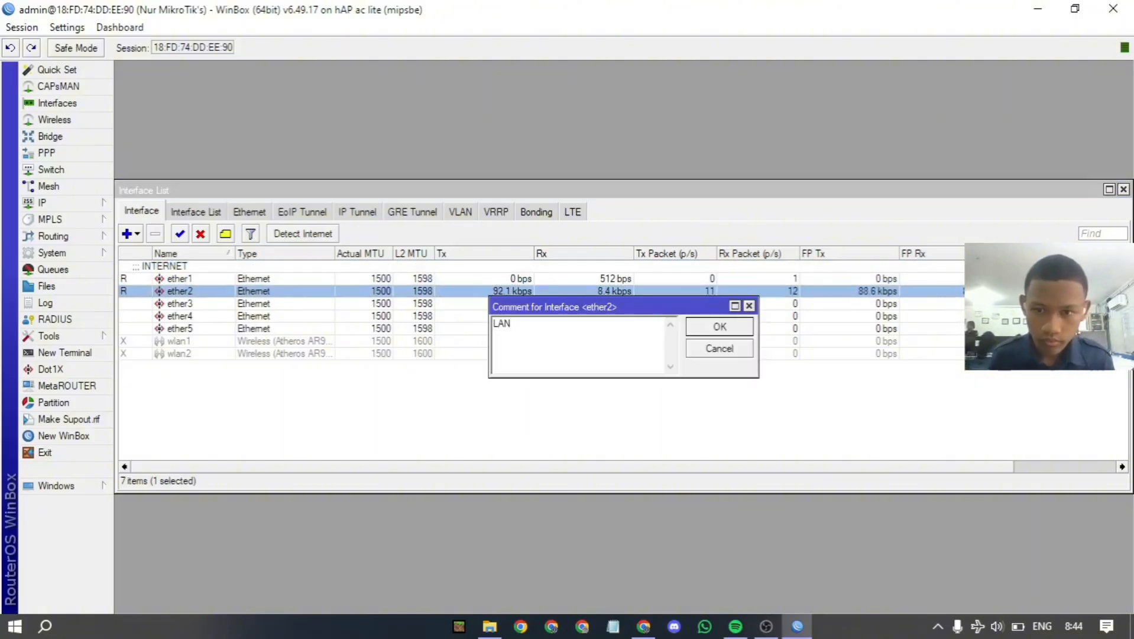
{"action": "key", "text": "Return"}
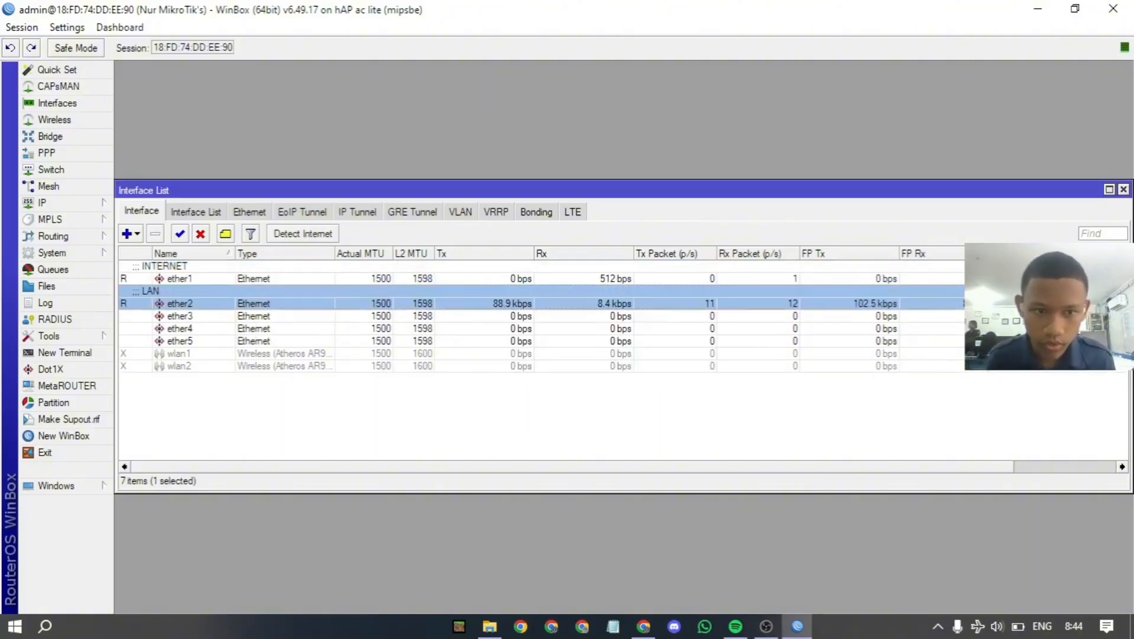
Add the comment "AP" to the wlan1 wireless interface.
{"action": "left_click", "coordinate": [179, 354]}
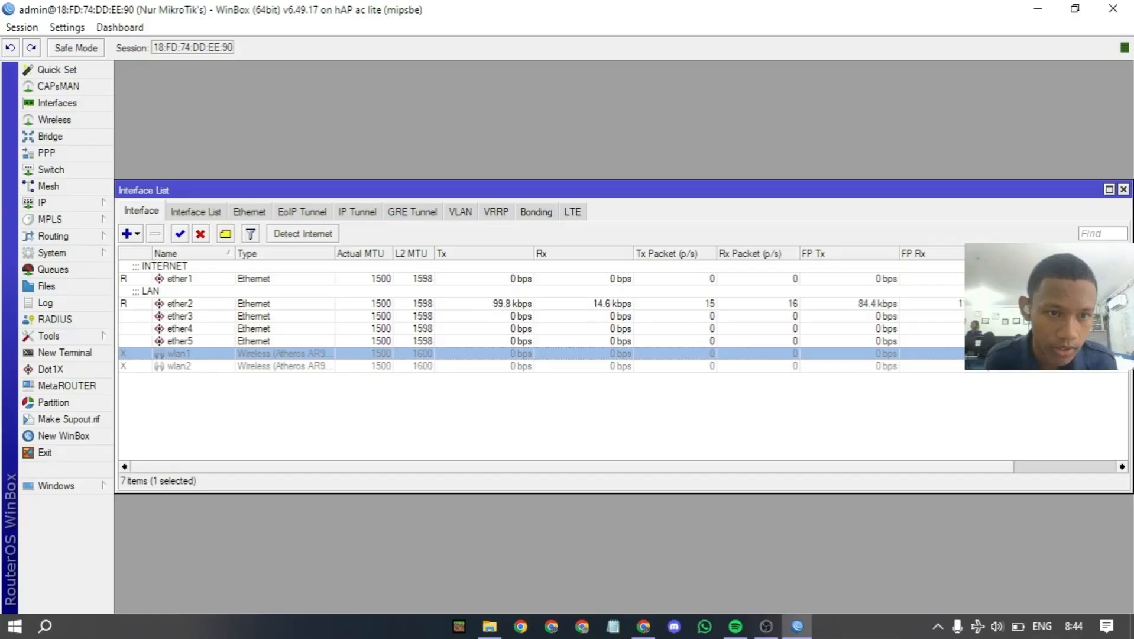
{"action": "key", "text": "ctrl+m"}
{"action": "type", "text": "AP"}
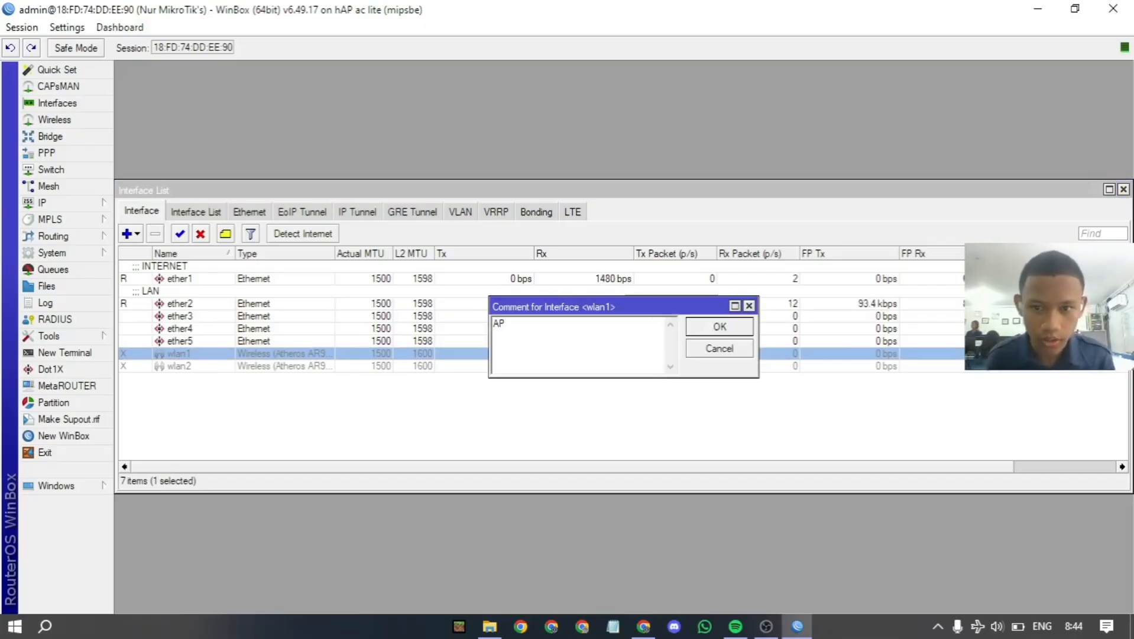
{"action": "key", "text": "Return"}
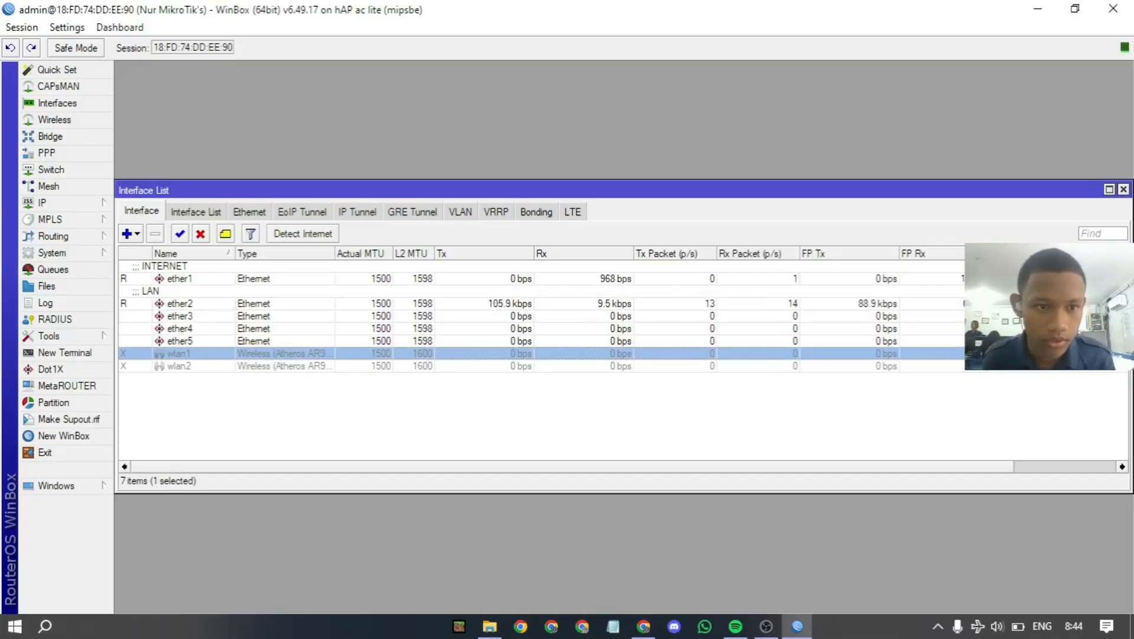
{"action": "key", "text": "ctrl+m"}
{"action": "type", "text": "AP"}
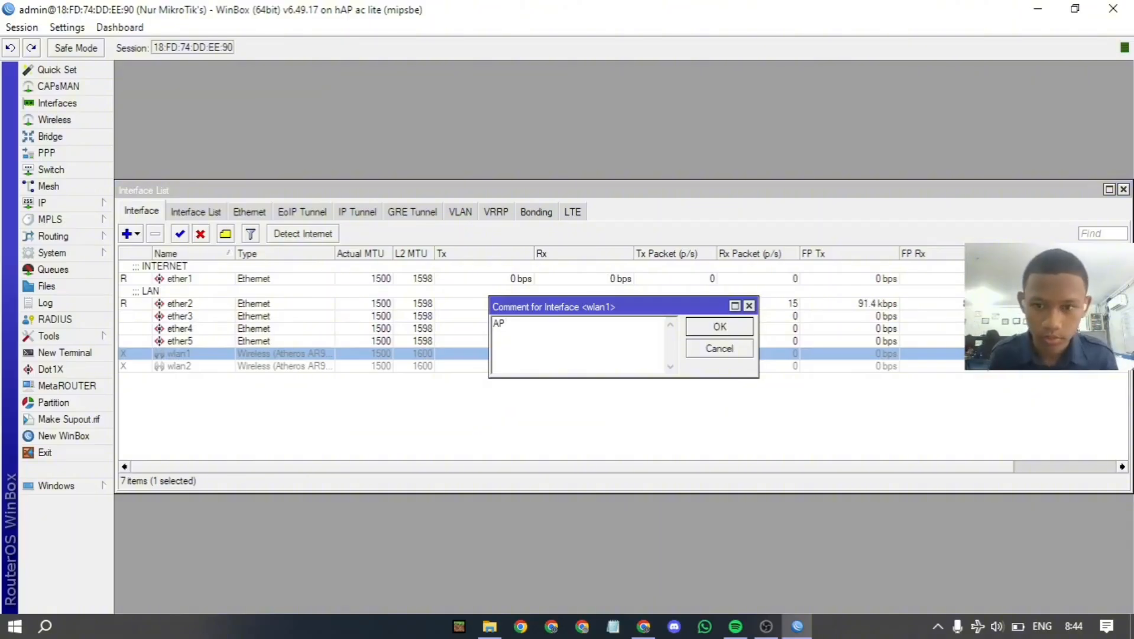
{"action": "key", "text": "Return"}
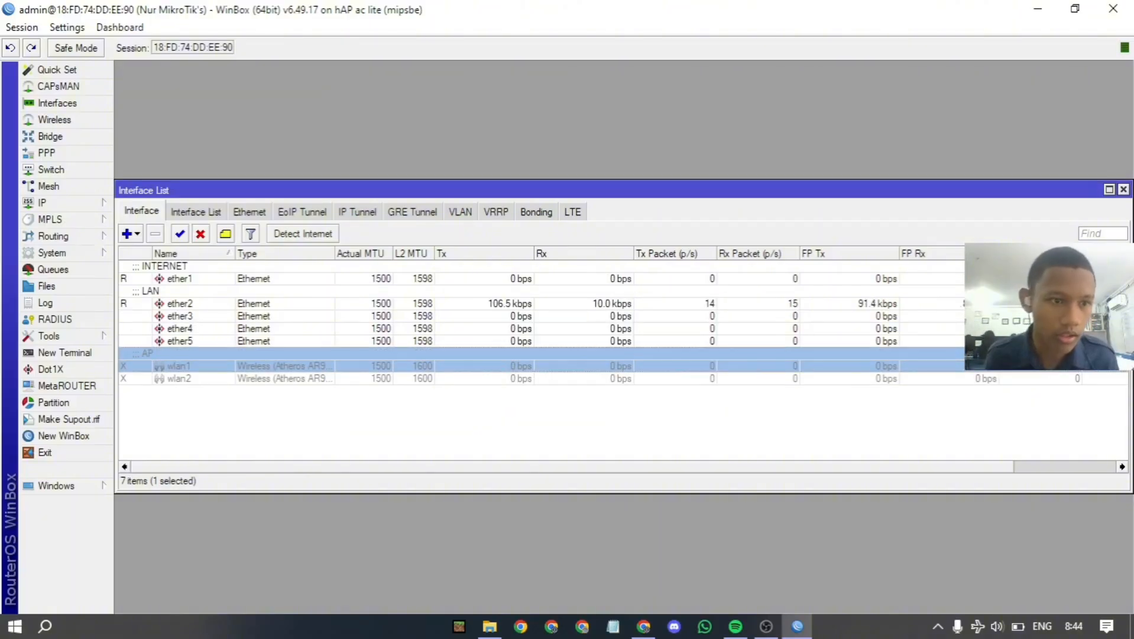
Add a DHCP client on the ether1 interface, keeping peer DNS, peer NTP and the default route enabled.
{"action": "left_click", "coordinate": [42, 202]}
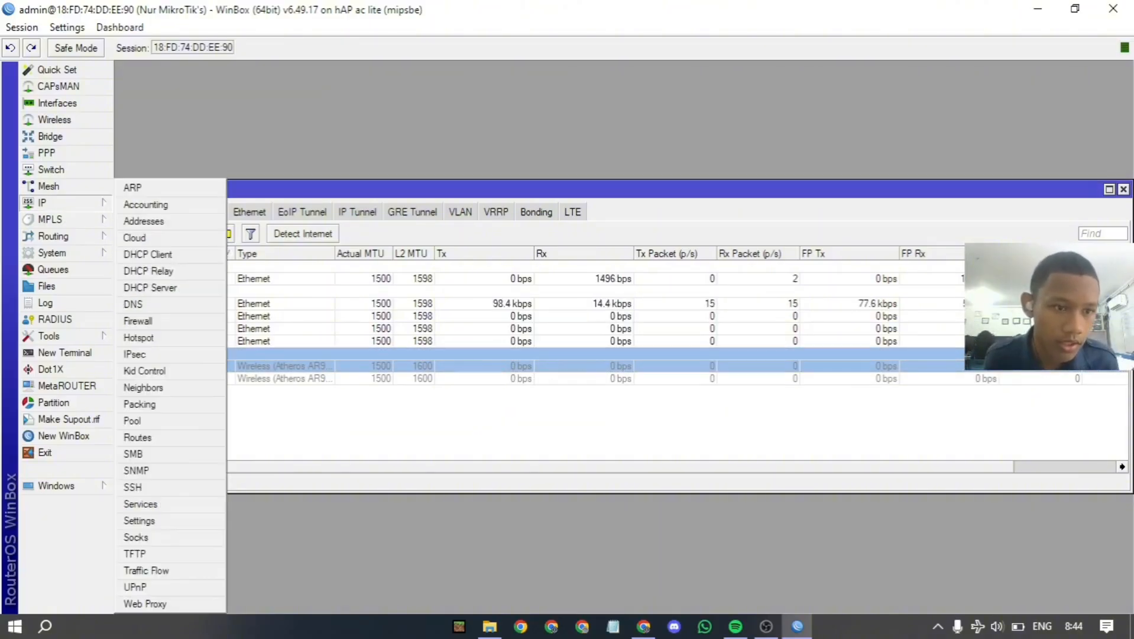
{"action": "left_click", "coordinate": [147, 254]}
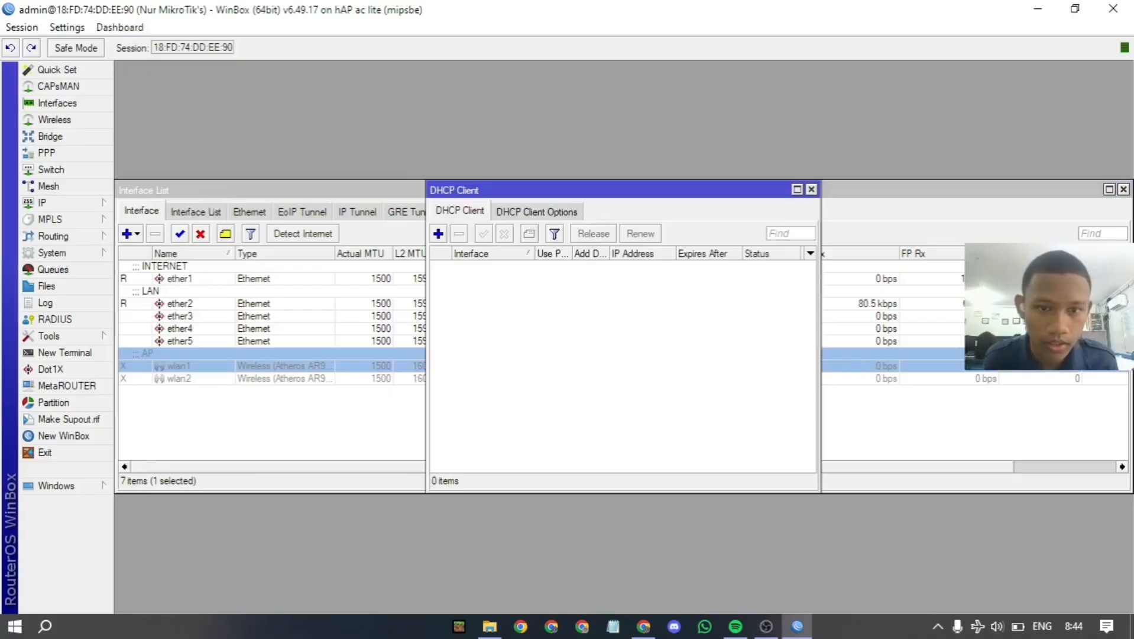
{"action": "left_click", "coordinate": [438, 234]}
{"action": "left_click", "coordinate": [676, 259]}
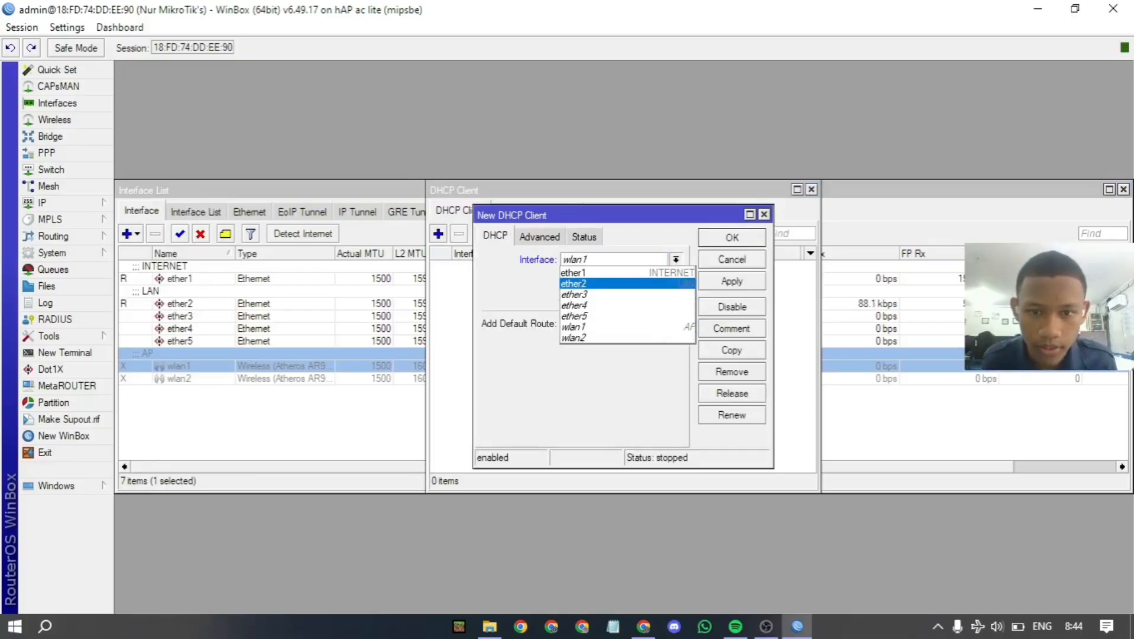
{"action": "left_click", "coordinate": [572, 272]}
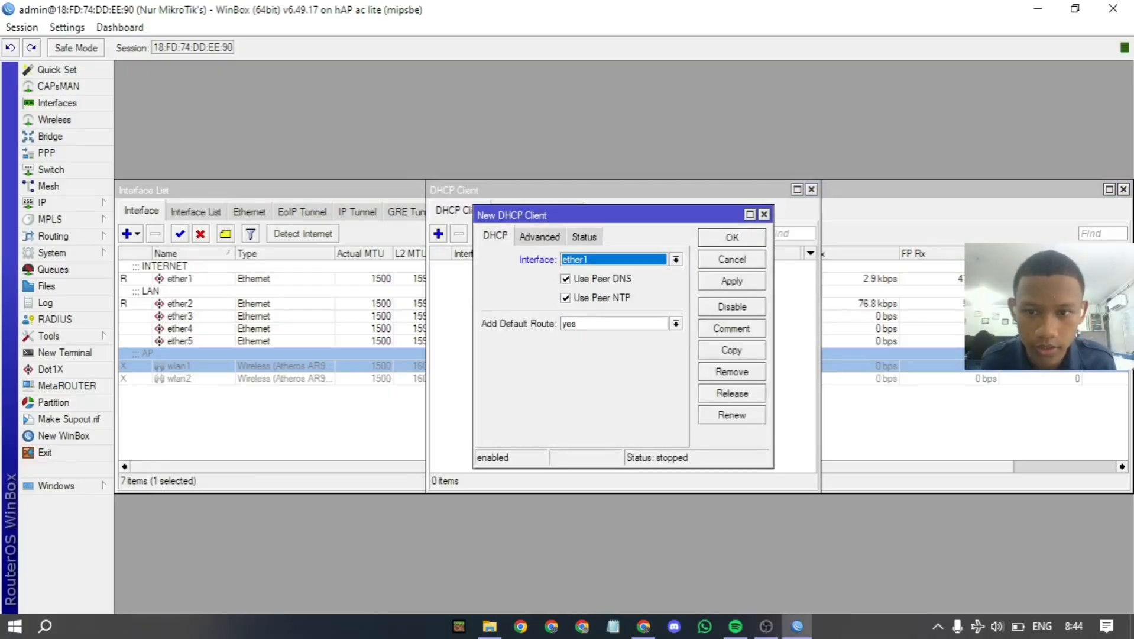
{"action": "key", "text": "Return"}
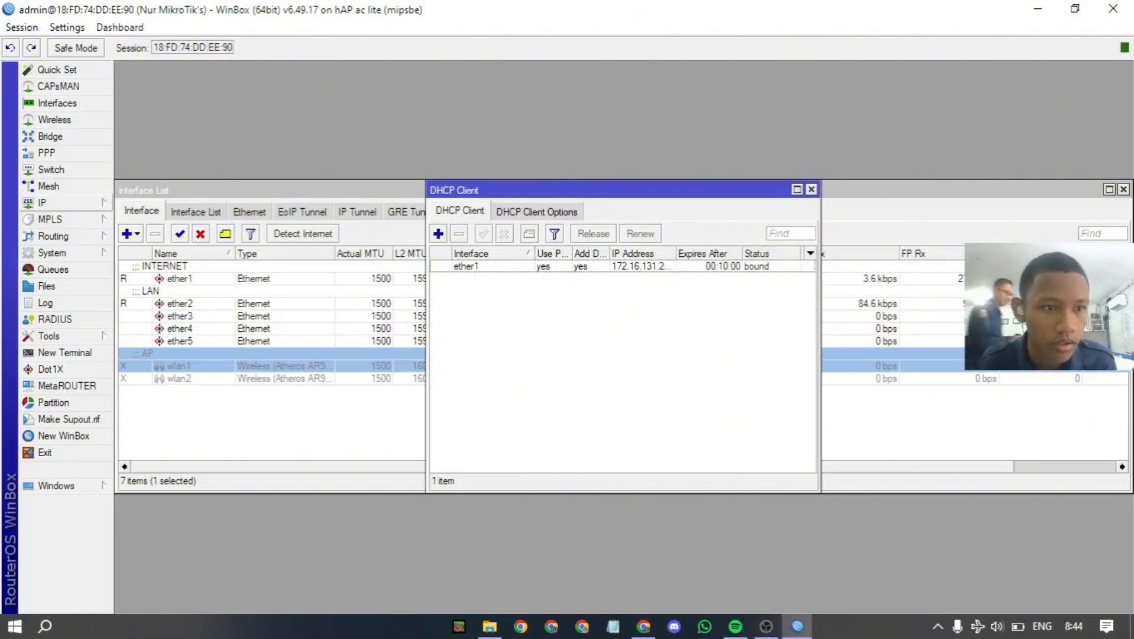
Set the router's DNS server to 8.8.8.8 and save the DNS settings.
{"action": "left_click", "coordinate": [42, 202]}
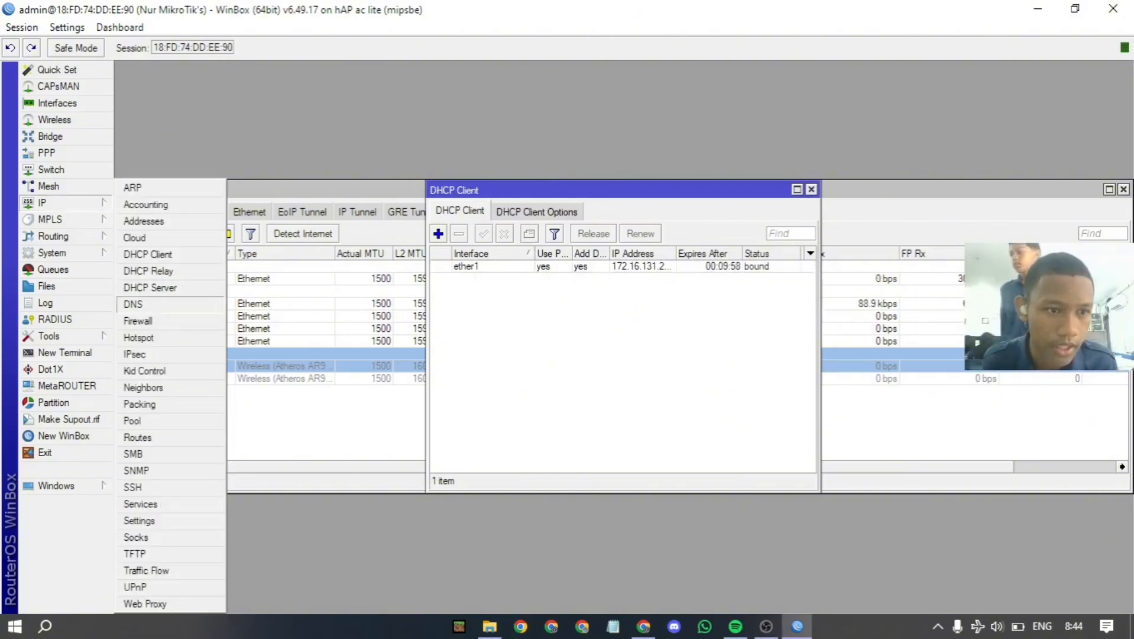
{"action": "left_click", "coordinate": [133, 304]}
{"action": "key", "text": "Down"}
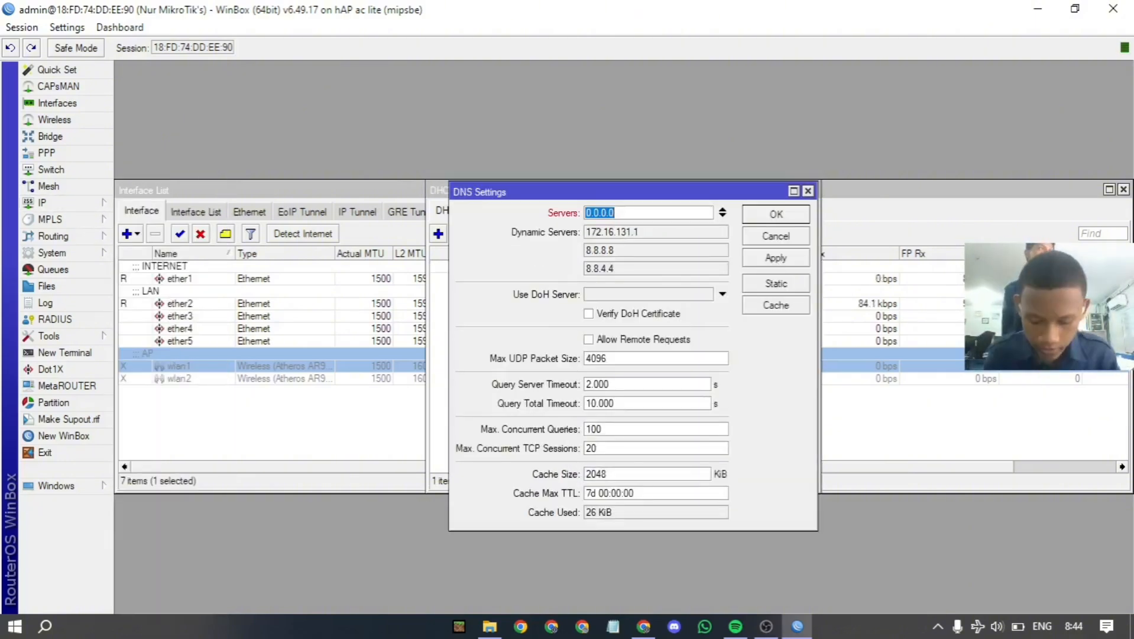
{"action": "type", "text": "8.8.8.8"}
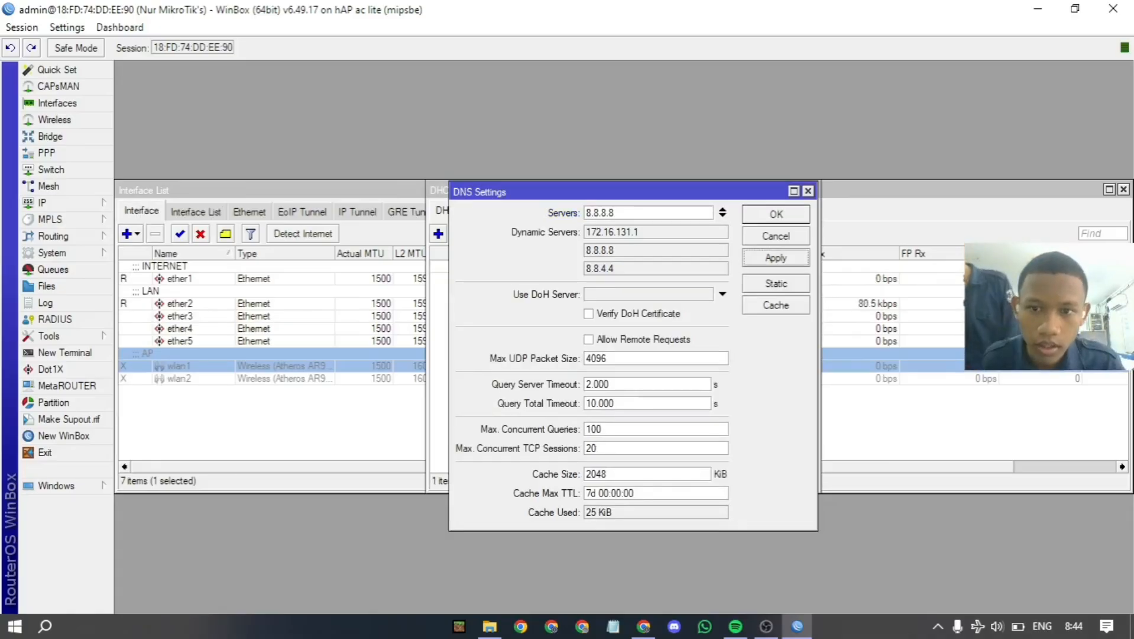
{"action": "left_click", "coordinate": [776, 213]}
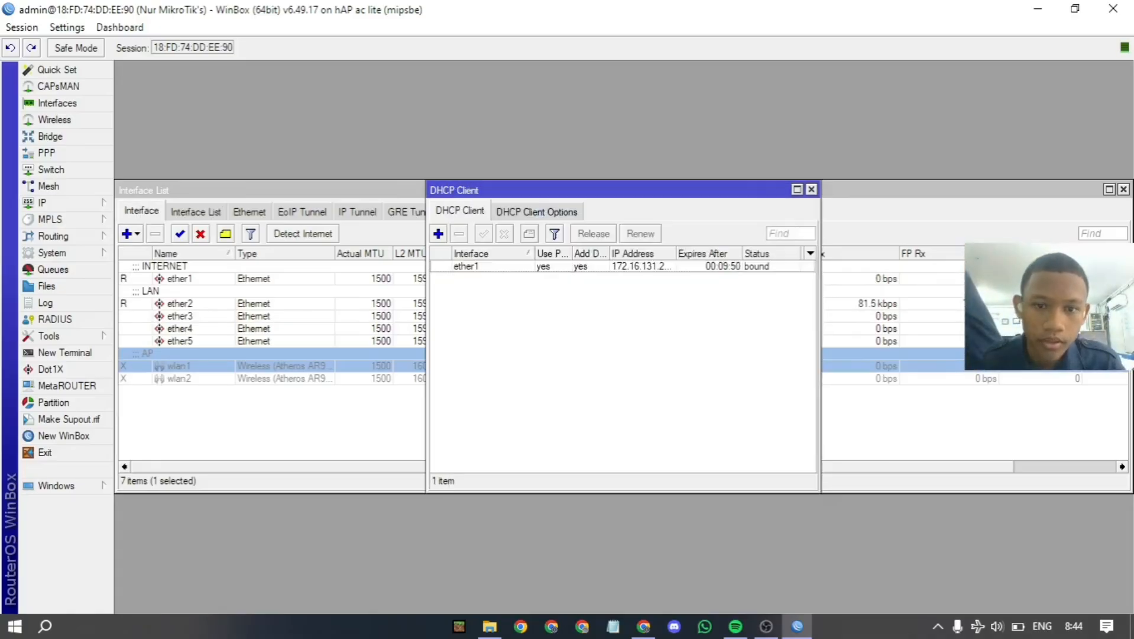
Add the IP address 211.168.23.1/24 to the ether2 interface in the address list.
{"action": "left_click", "coordinate": [50, 202]}
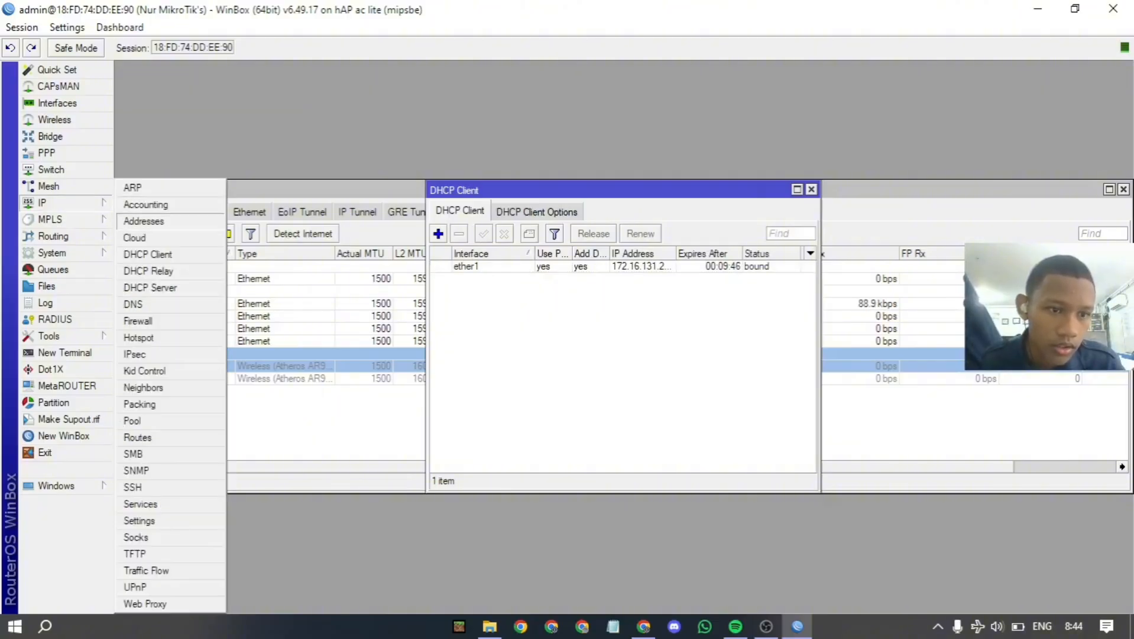
{"action": "left_click", "coordinate": [143, 220]}
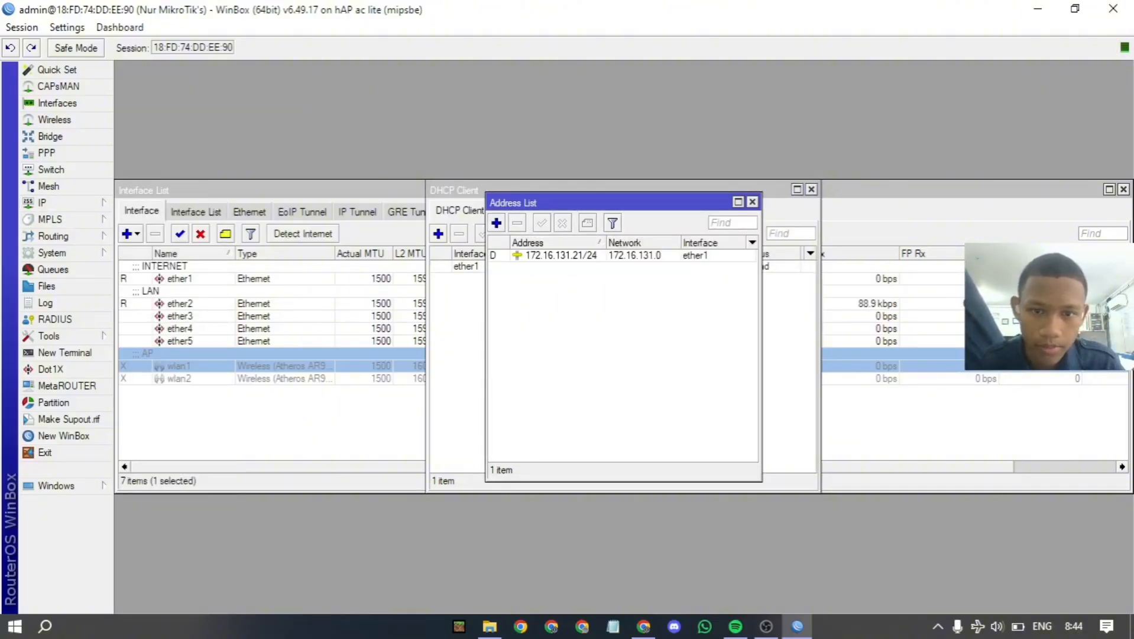
{"action": "left_click", "coordinate": [496, 223]}
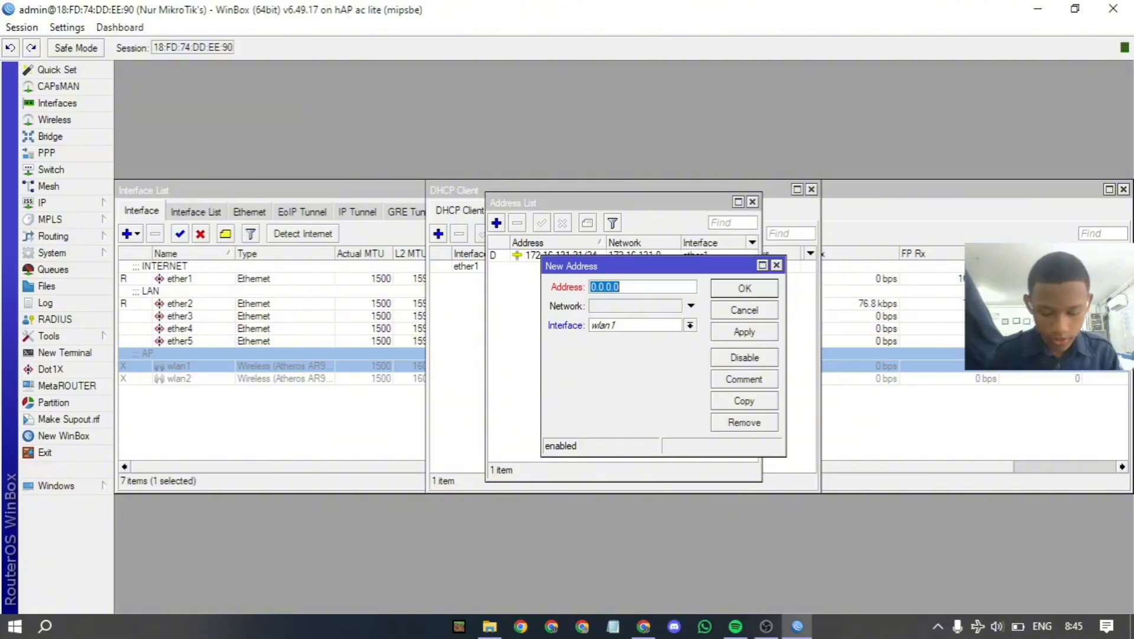
{"action": "type", "text": "211.168"}
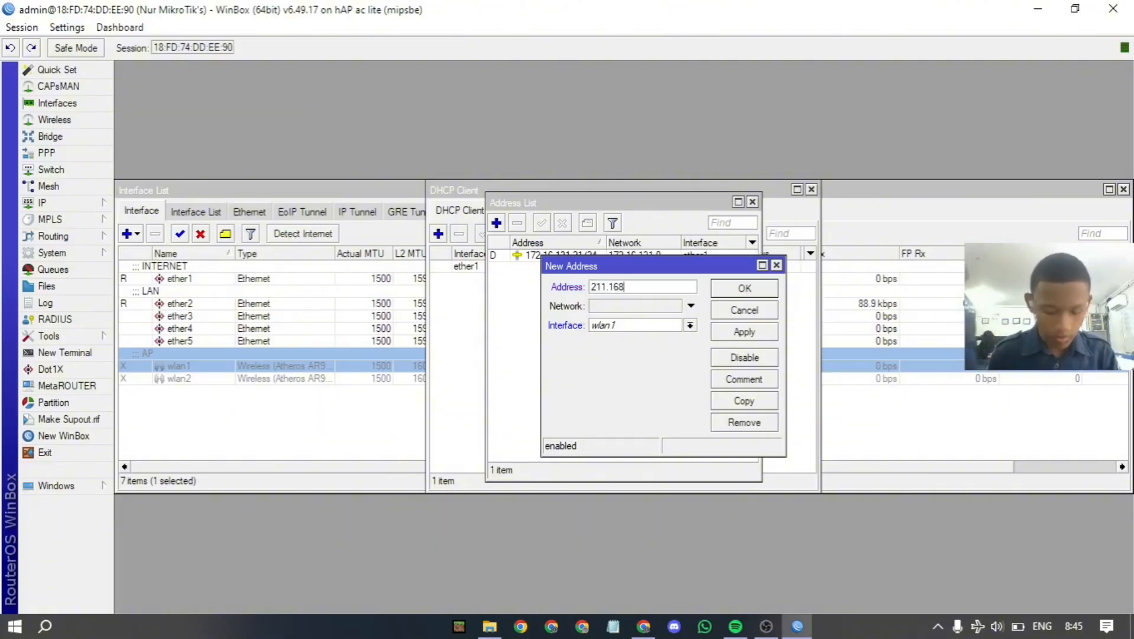
{"action": "type", "text": ".2"}
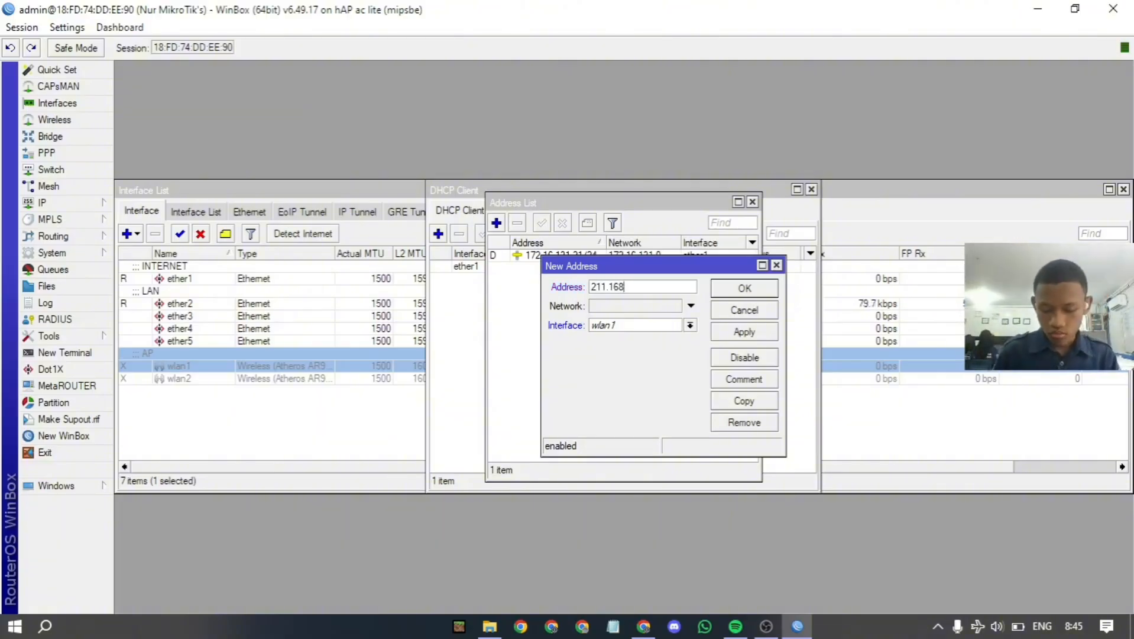
{"action": "type", "text": "3.1/24"}
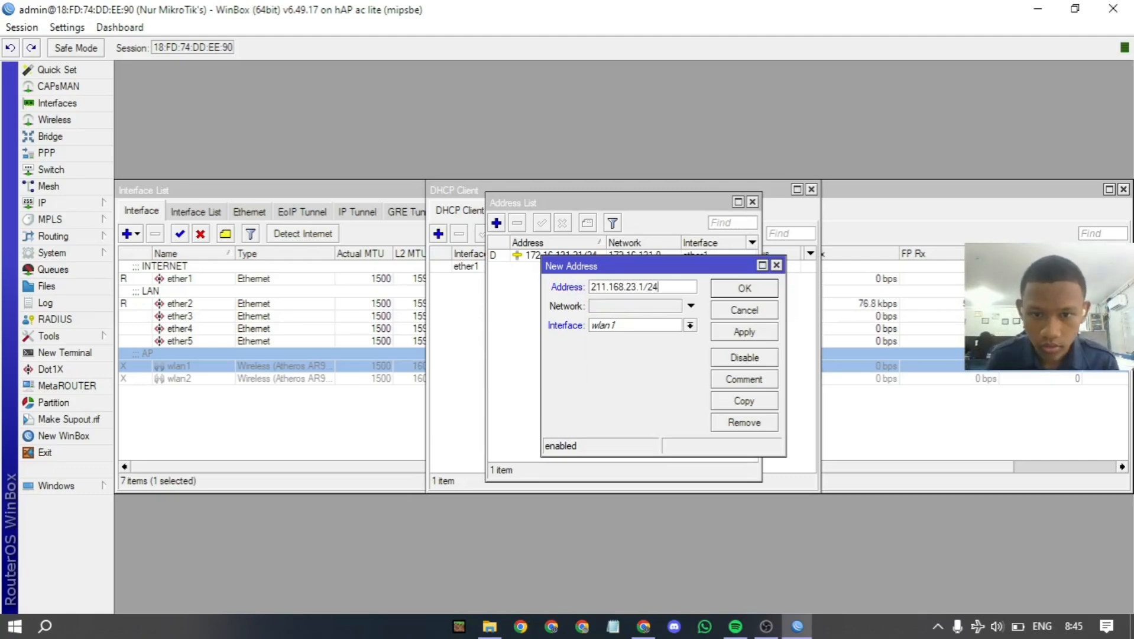
{"action": "left_click", "coordinate": [690, 325]}
{"action": "left_click", "coordinate": [615, 347]}
{"action": "left_click", "coordinate": [743, 331]}
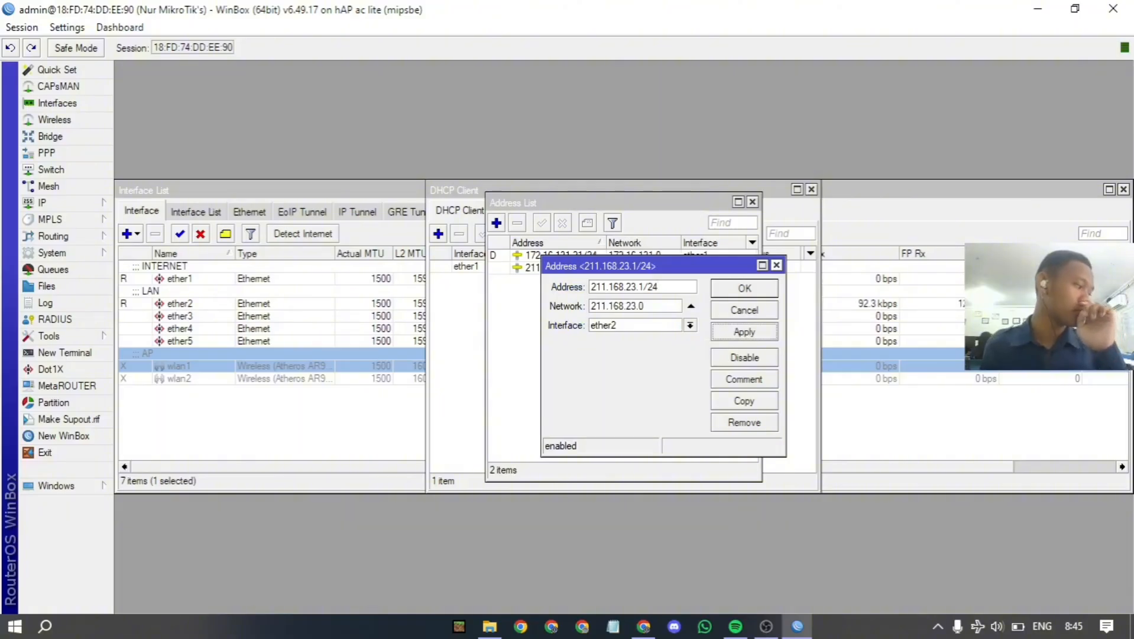
{"action": "left_click", "coordinate": [744, 288]}
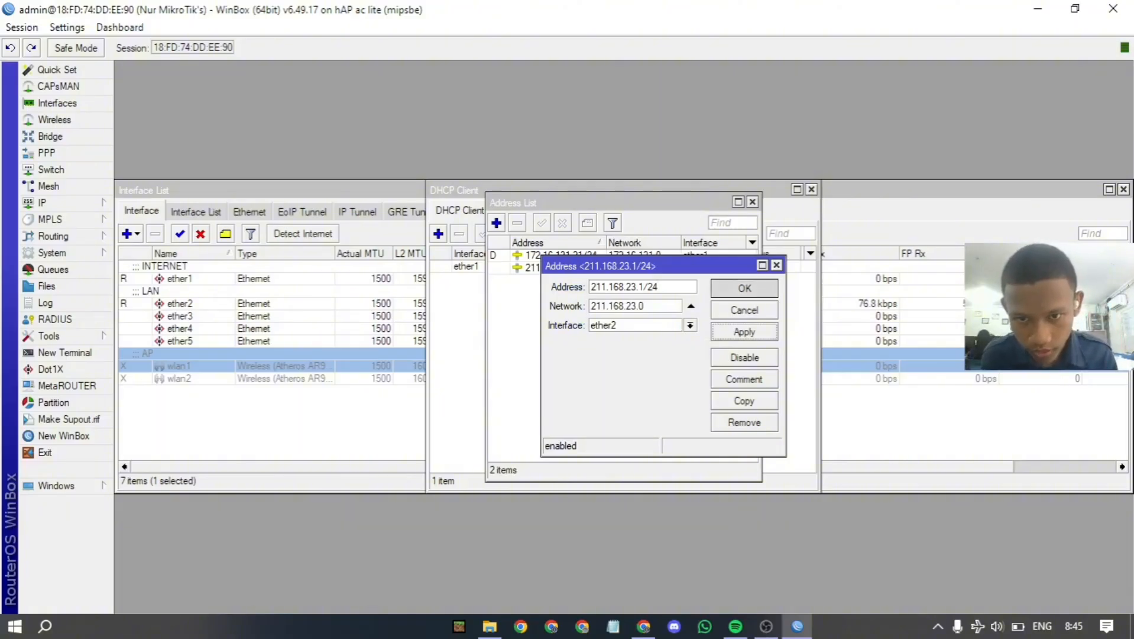
Add the IP address 211.168.25.1/24 to the wlan1 interface and close the address list.
{"action": "left_click", "coordinate": [496, 223]}
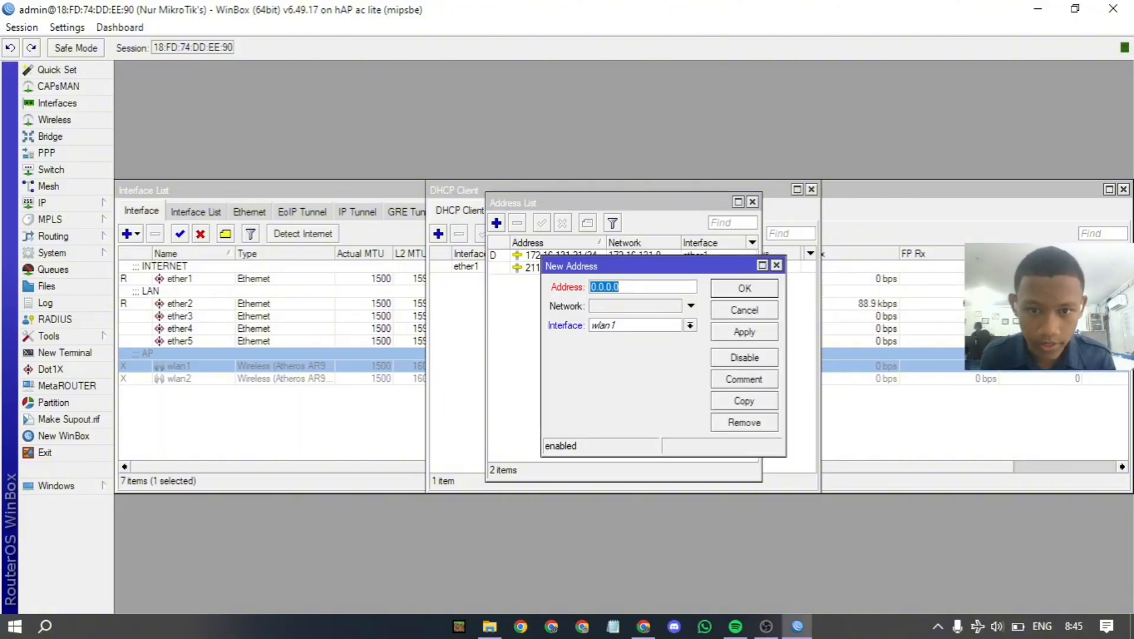
{"action": "type", "text": "2"}
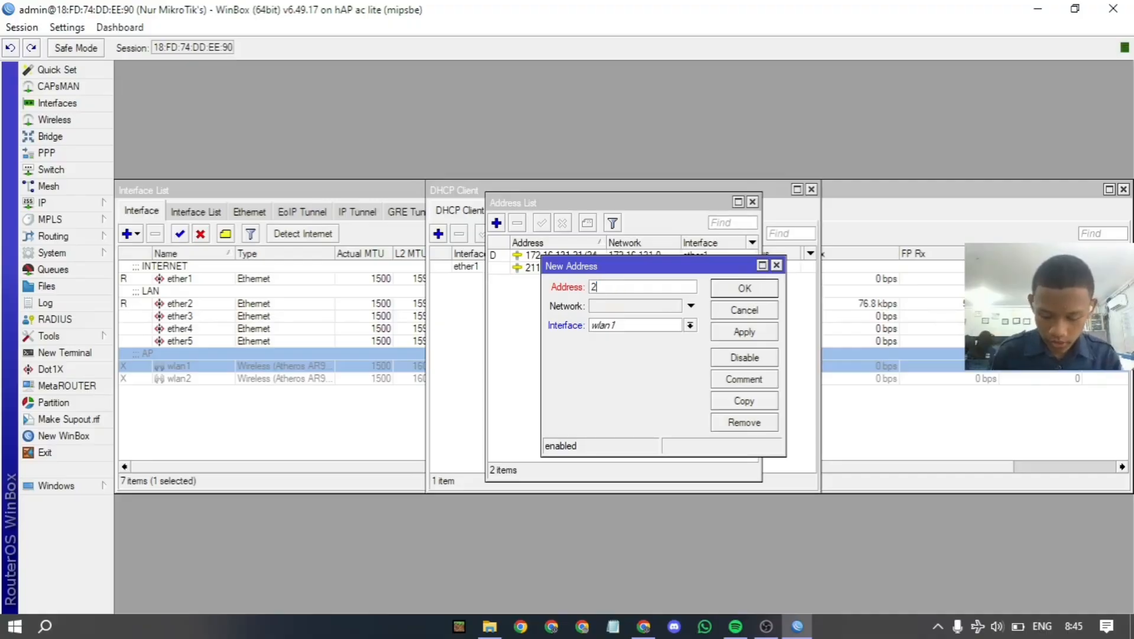
{"action": "type", "text": "11.168."}
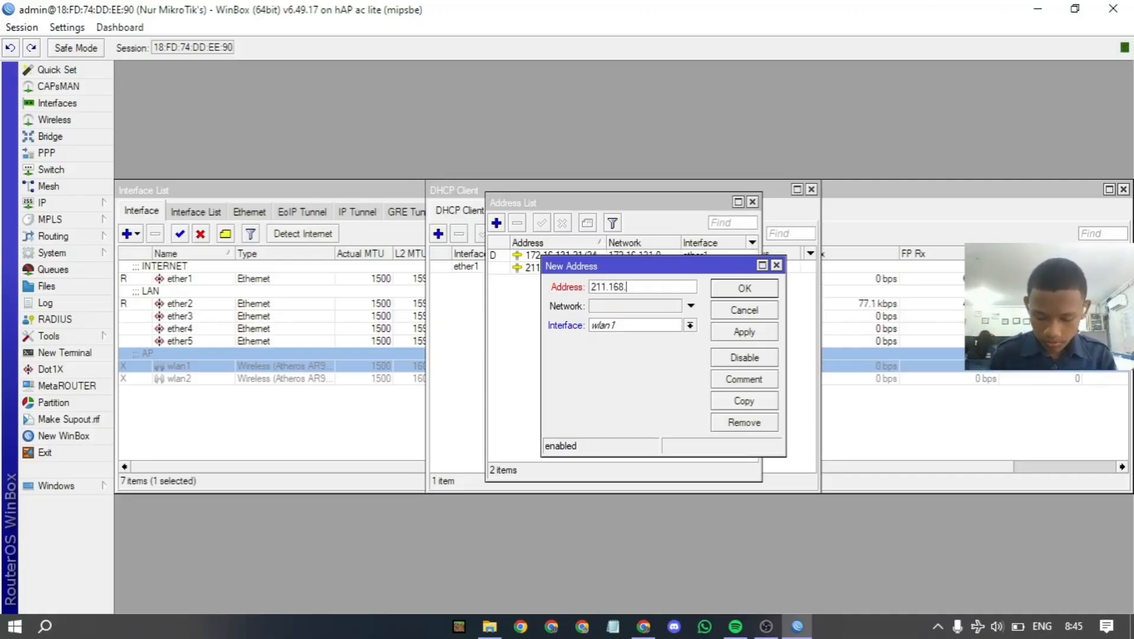
{"action": "type", "text": "25"}
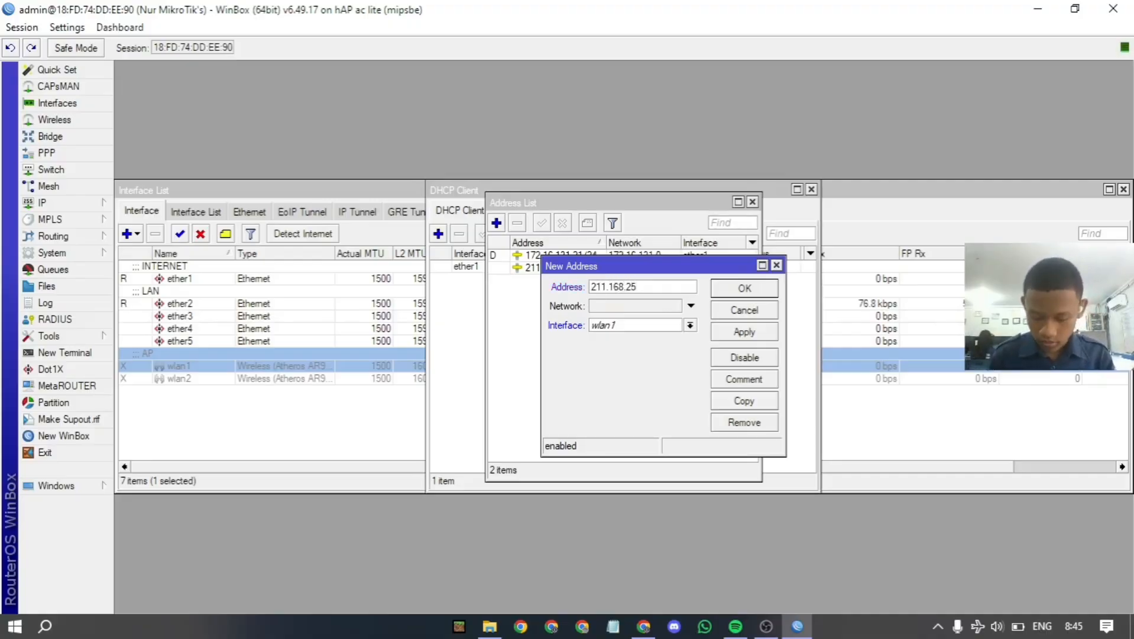
{"action": "type", "text": ".1/24"}
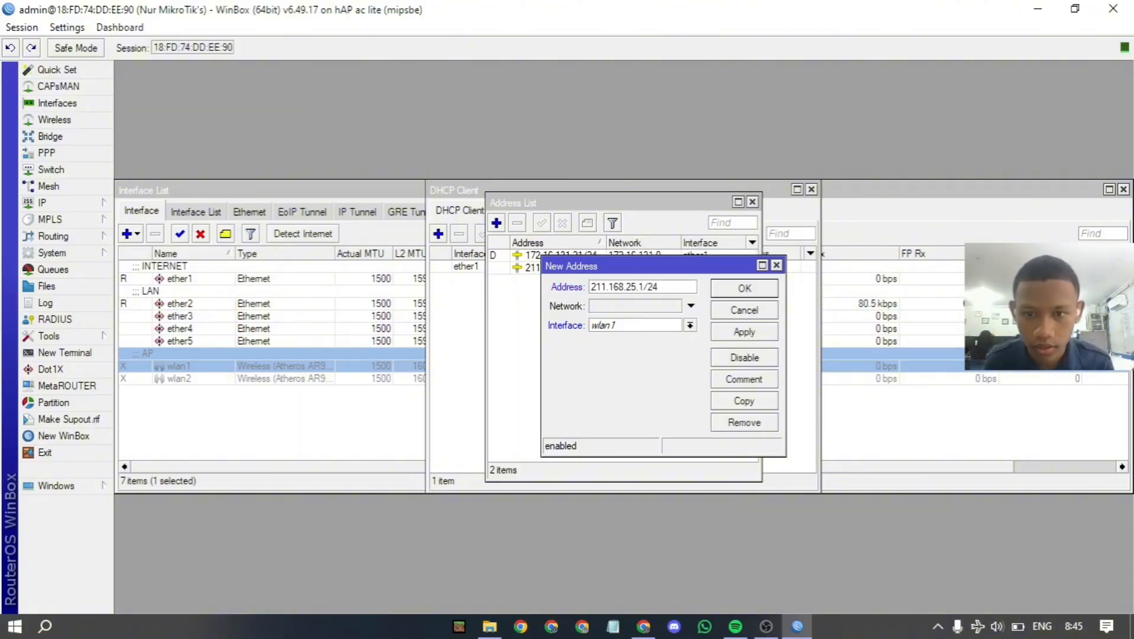
{"action": "left_click", "coordinate": [690, 325]}
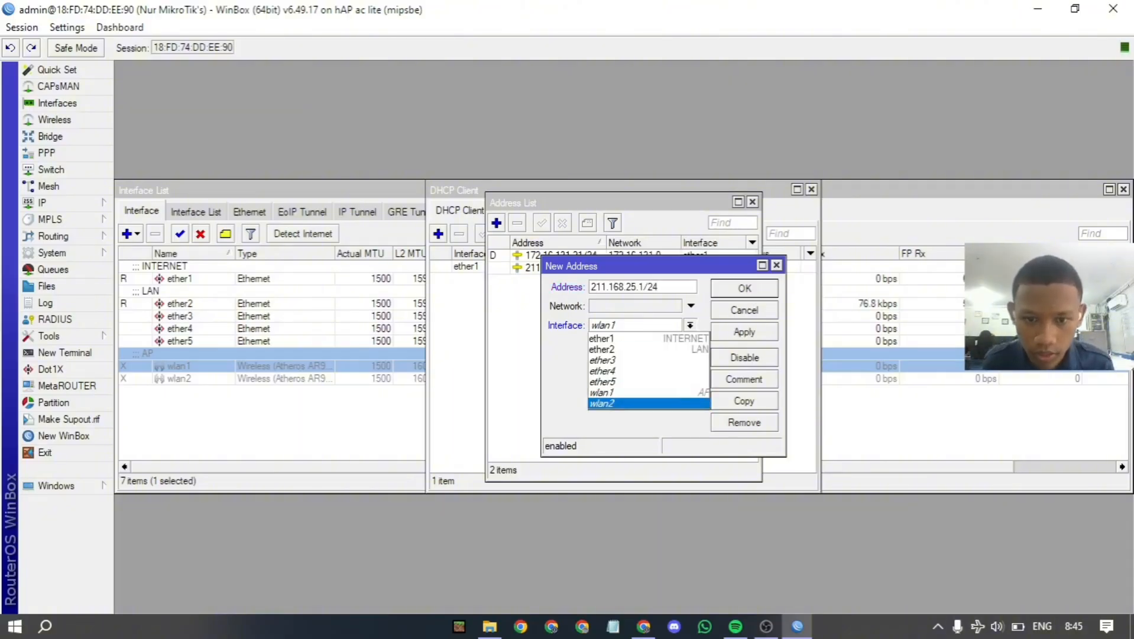
{"action": "left_click", "coordinate": [609, 405]}
{"action": "key", "text": "Return"}
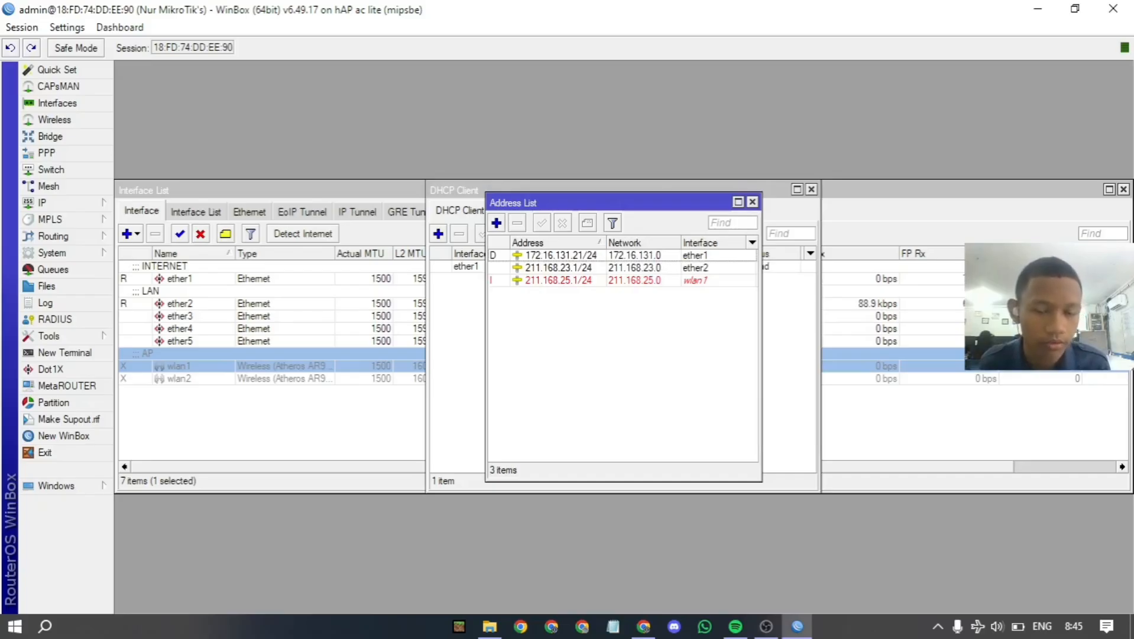
{"action": "key", "text": "Escape"}
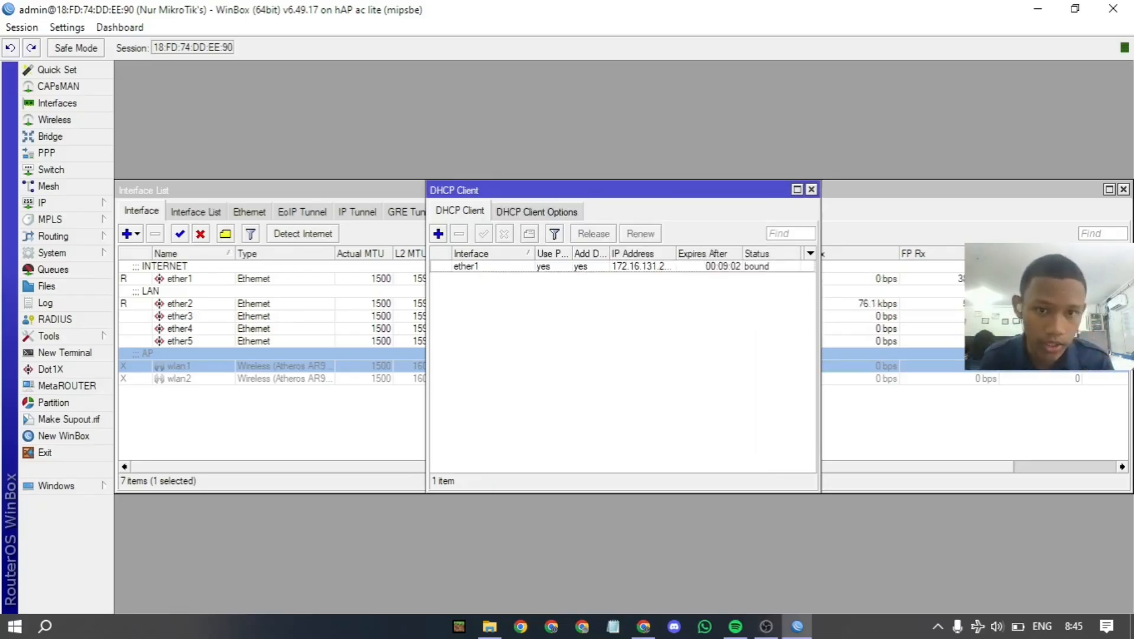
Run the DHCP server setup on ether2, accepting all proposed values including gateway 211.168.23.1.
{"action": "left_click", "coordinate": [47, 202]}
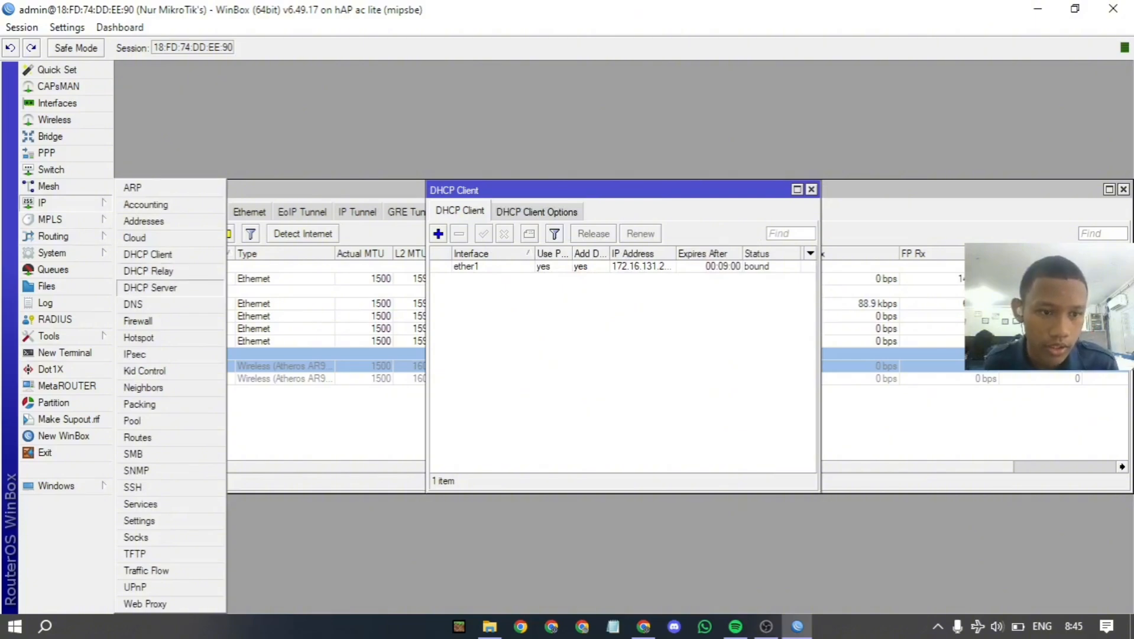
{"action": "left_click", "coordinate": [150, 287]}
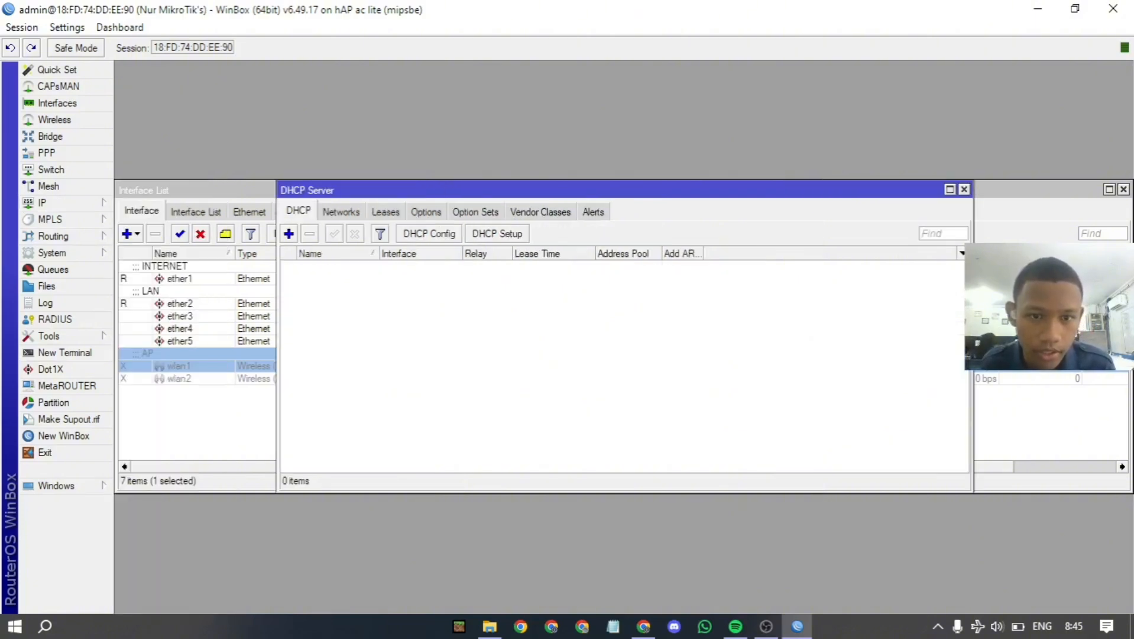
{"action": "left_click", "coordinate": [496, 233]}
{"action": "left_click", "coordinate": [721, 335]}
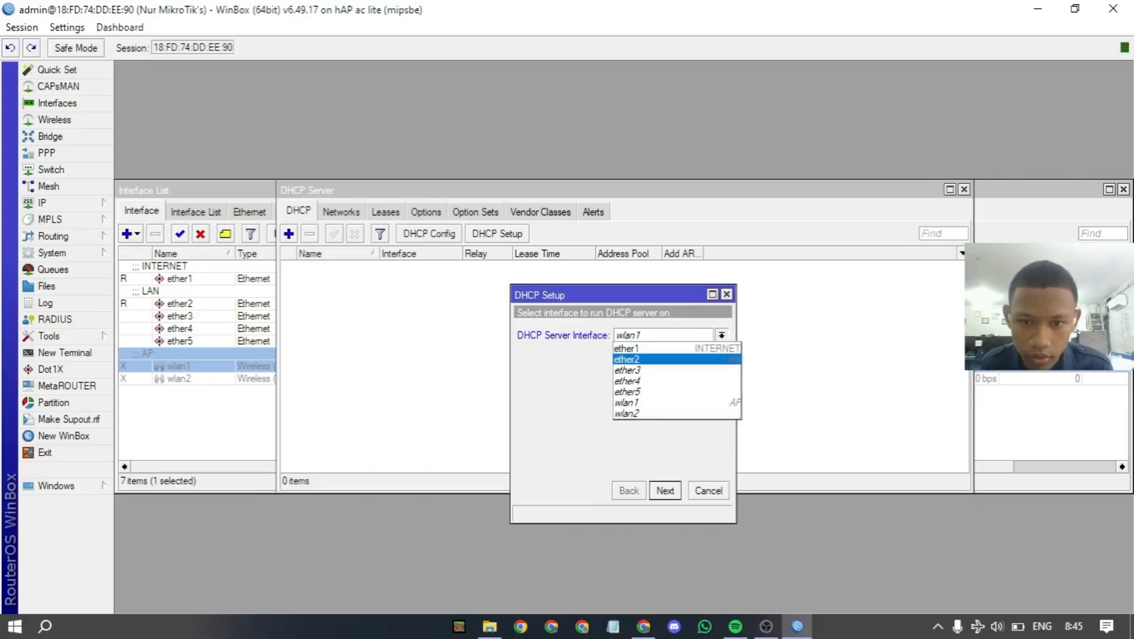
{"action": "key", "text": "Return"}
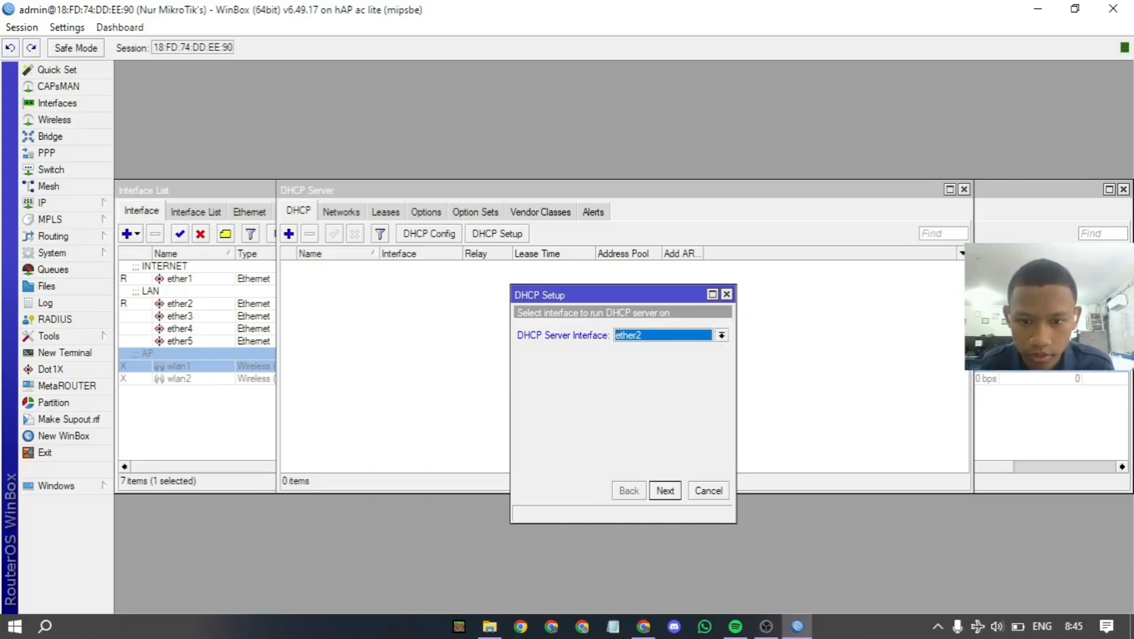
{"action": "key", "text": "Return"}
{"action": "key", "text": "Return"}
{"action": "key", "text": "Return"}
{"action": "key", "text": "Return"}
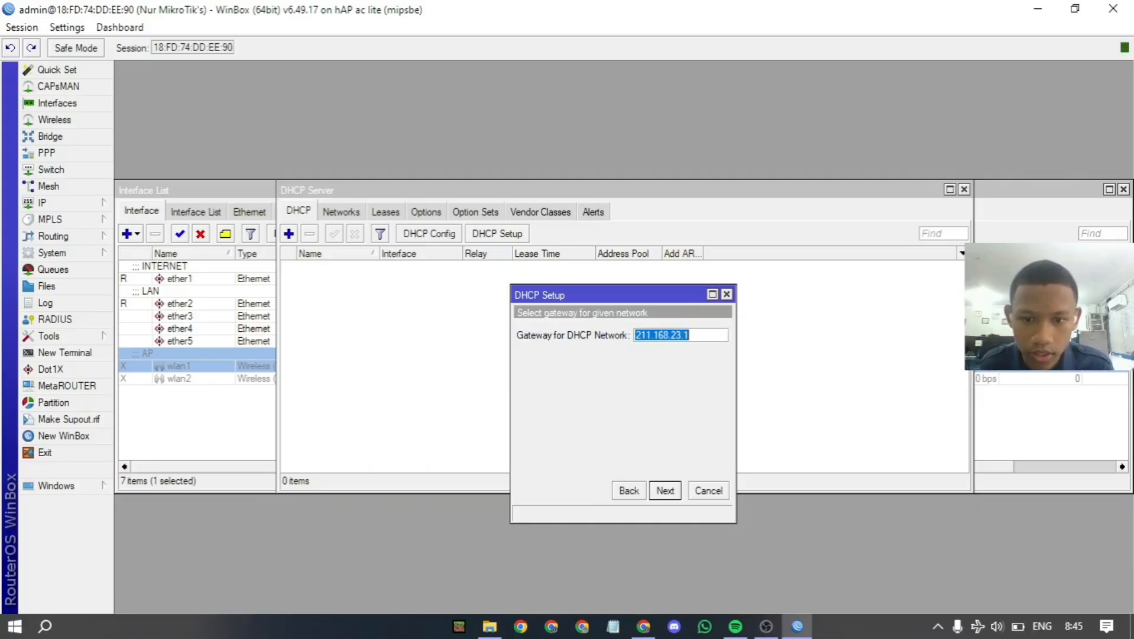
{"action": "key", "text": "Return"}
{"action": "key", "text": "Return"}
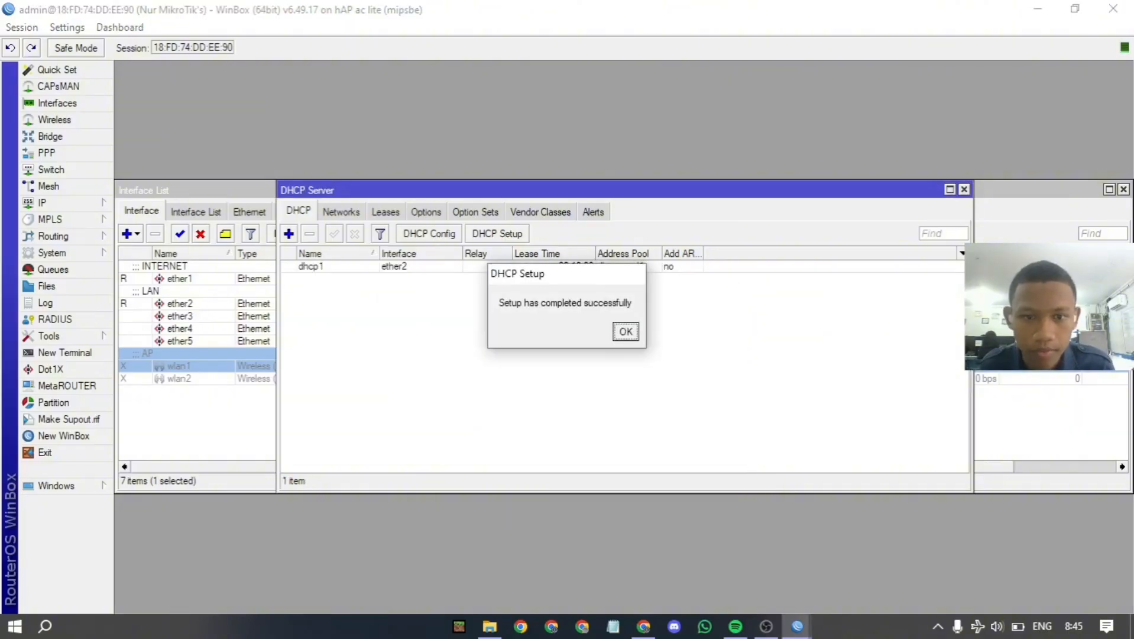
{"action": "key", "text": "Return"}
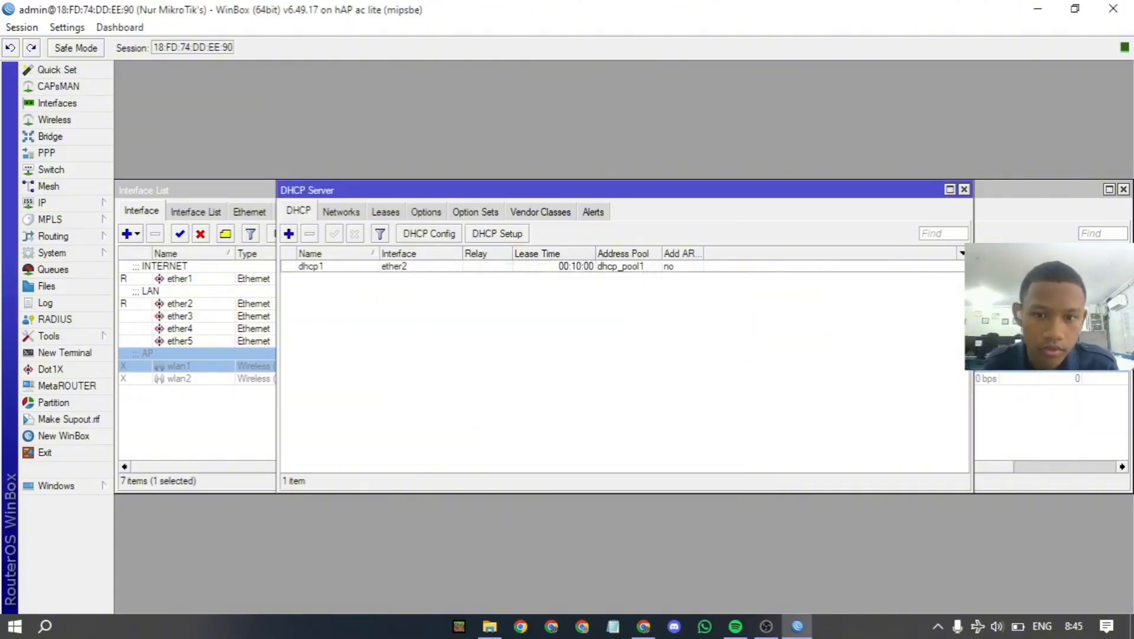
Run the DHCP server setup on wlan1, accepting all proposed values including address space 211.168.25.0/24.
{"action": "left_click", "coordinate": [497, 233]}
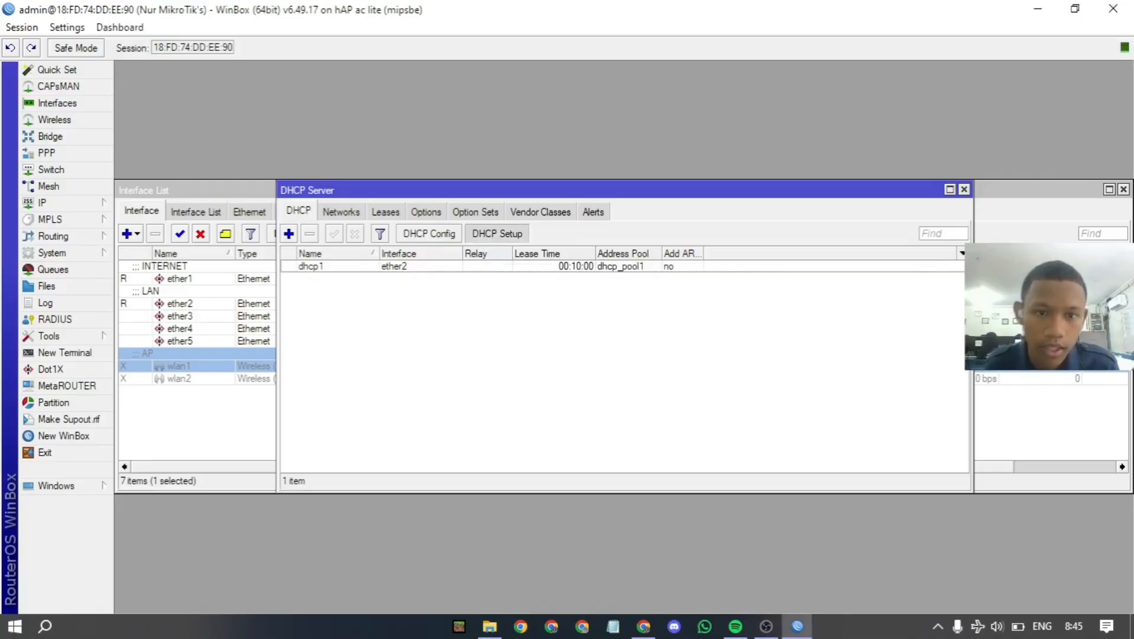
{"action": "left_click", "coordinate": [722, 334]}
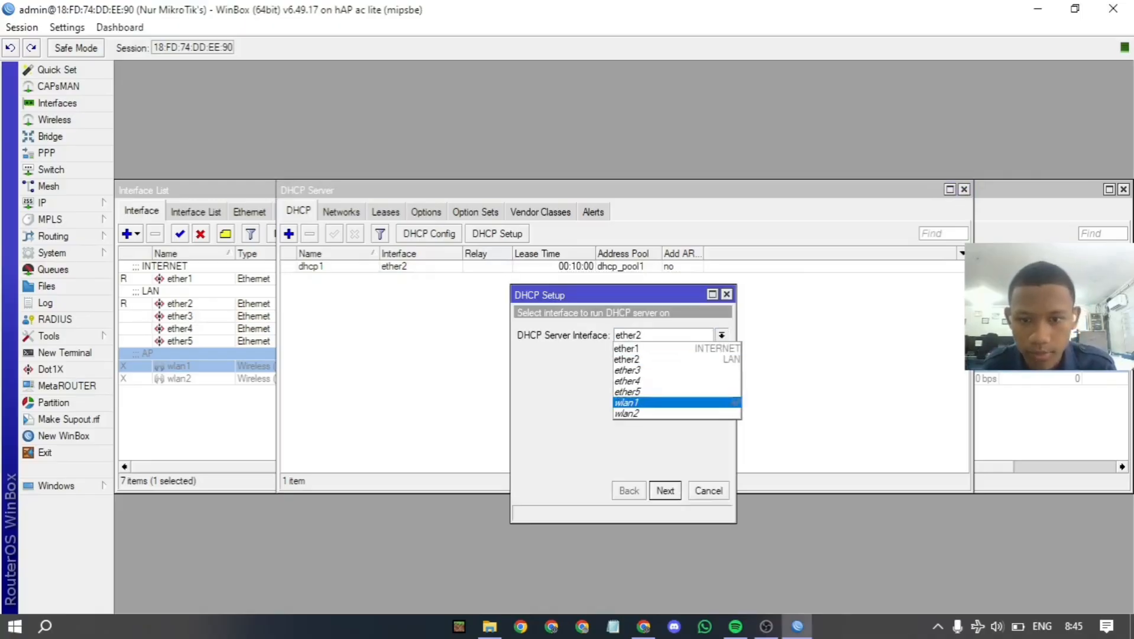
{"action": "key", "text": "Return"}
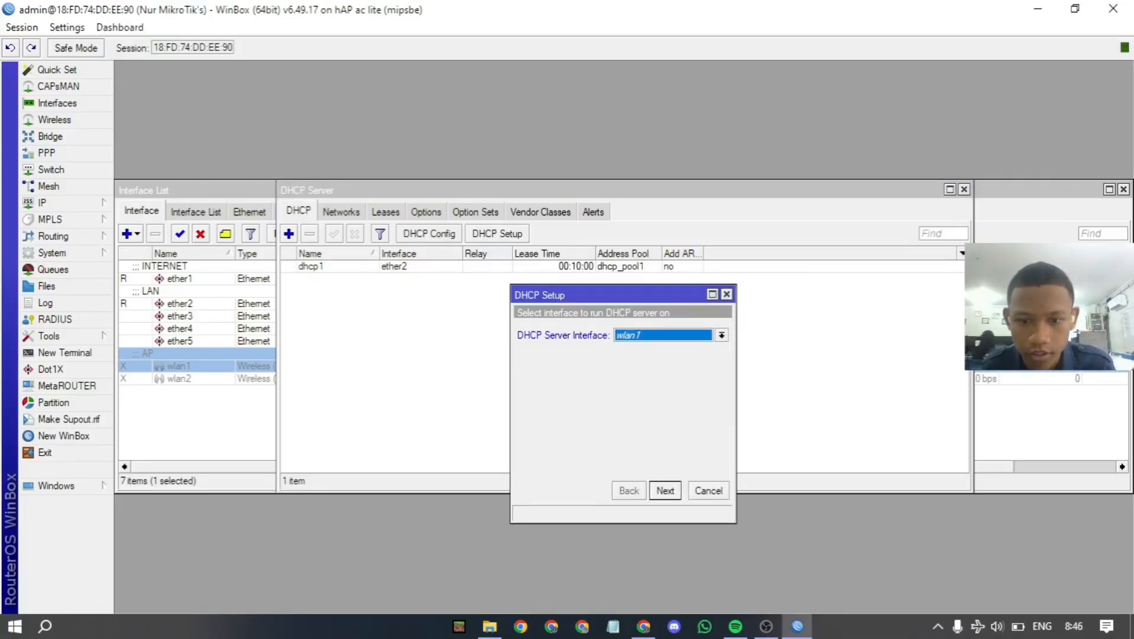
{"action": "key", "text": "Return"}
{"action": "key", "text": "Return"}
{"action": "key", "text": "Return"}
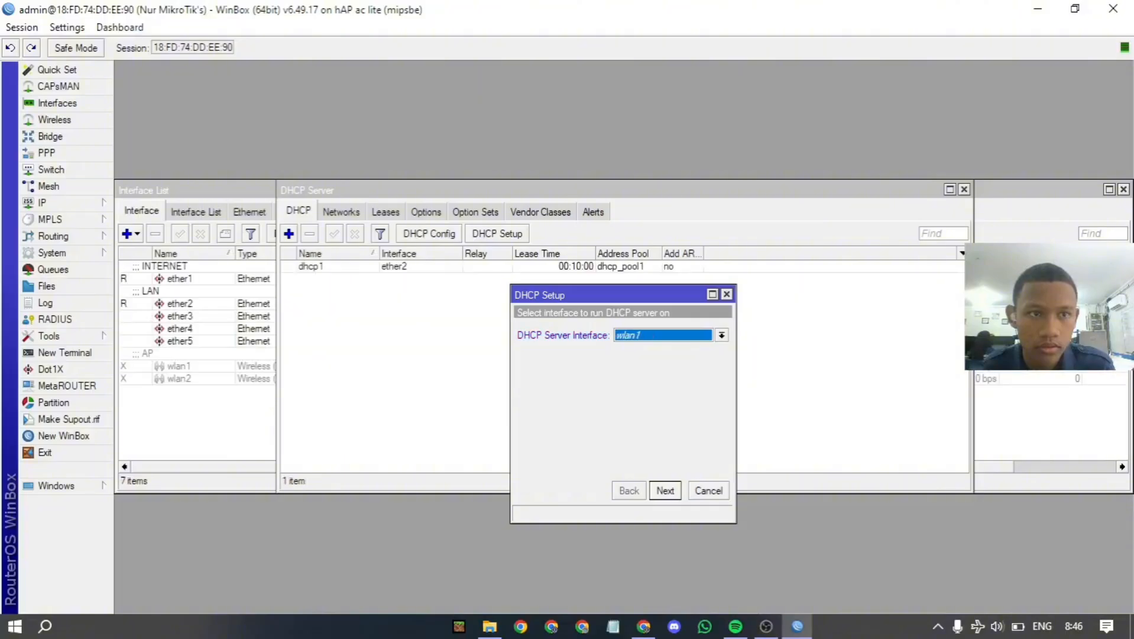
{"action": "key", "text": "Return"}
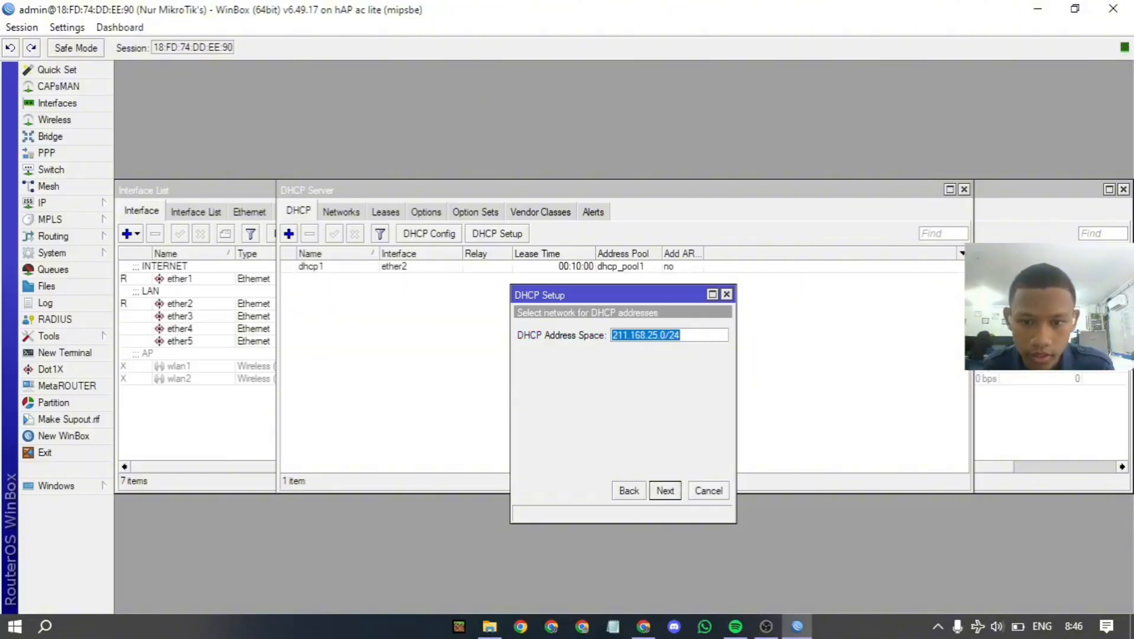
{"action": "key", "text": "Return"}
{"action": "key", "text": "Return"}
{"action": "key", "text": "Return"}
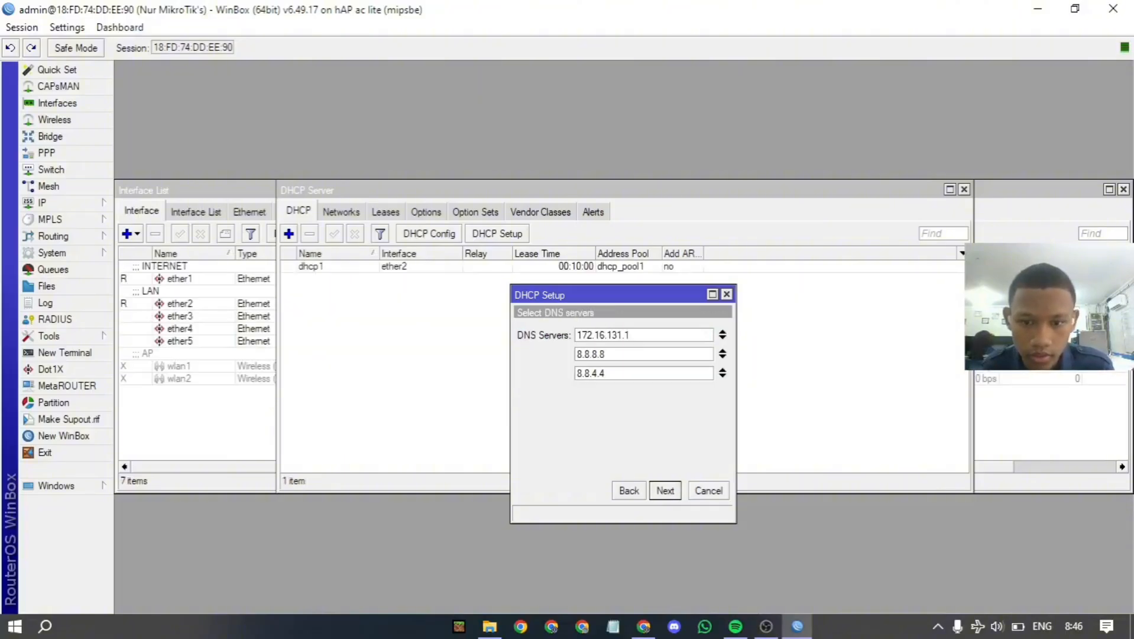
{"action": "key", "text": "Return"}
{"action": "key", "text": "Return"}
{"action": "key", "text": "Return"}
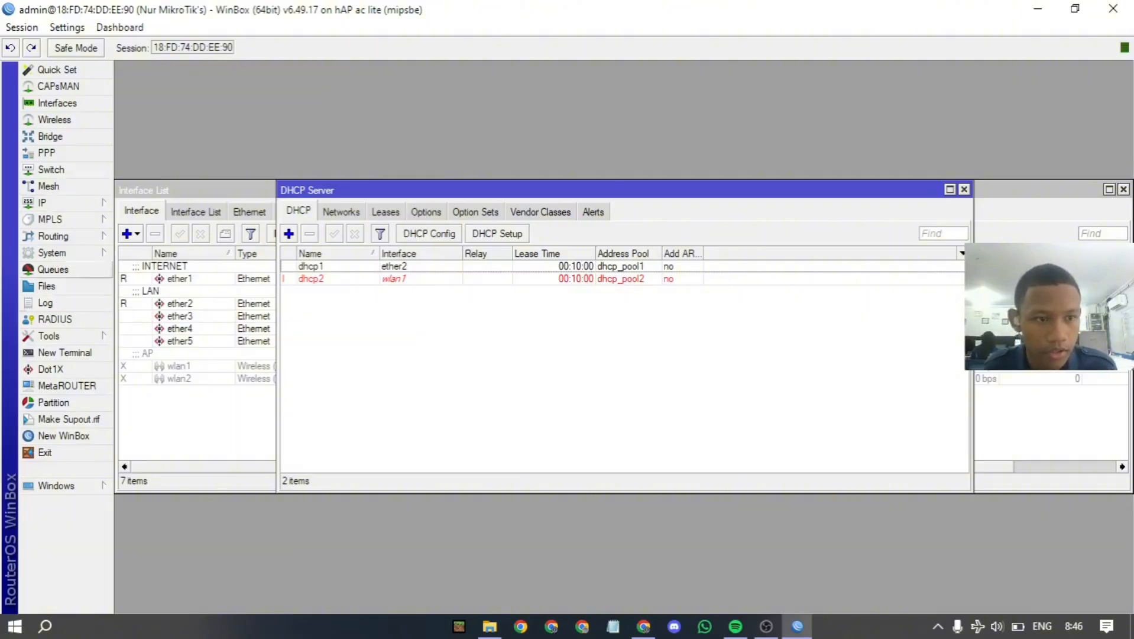
Test internet connectivity by pinging 8.8.8.8 from a new router terminal, declining the software license display, and stop the ping.
{"action": "left_click", "coordinate": [65, 351]}
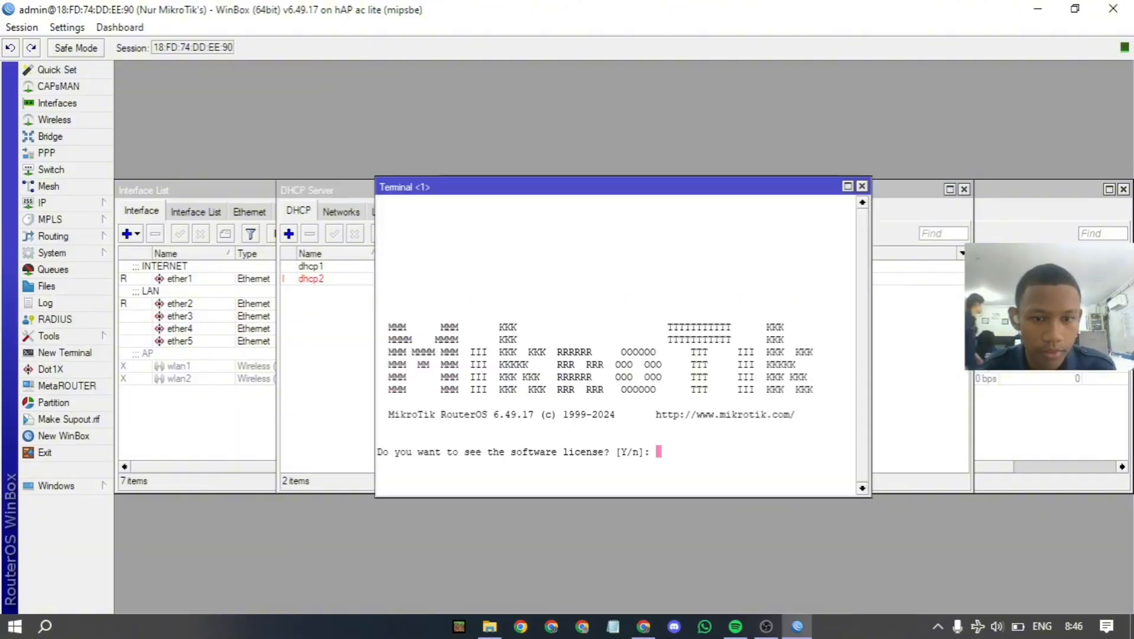
{"action": "type", "text": "n"}
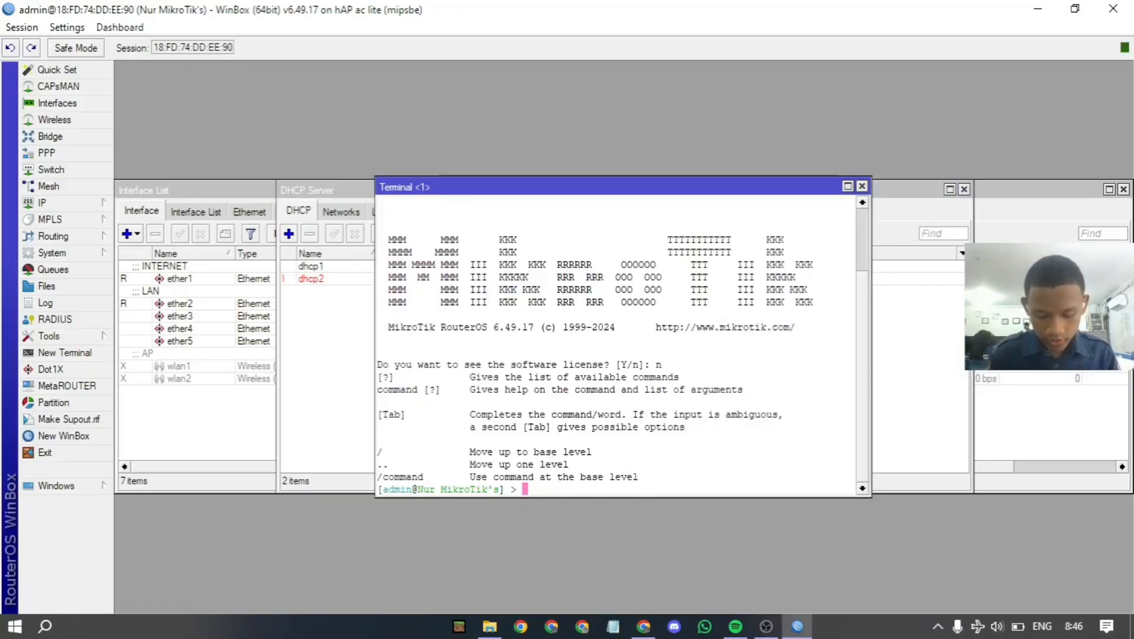
{"action": "type", "text": "ping "}
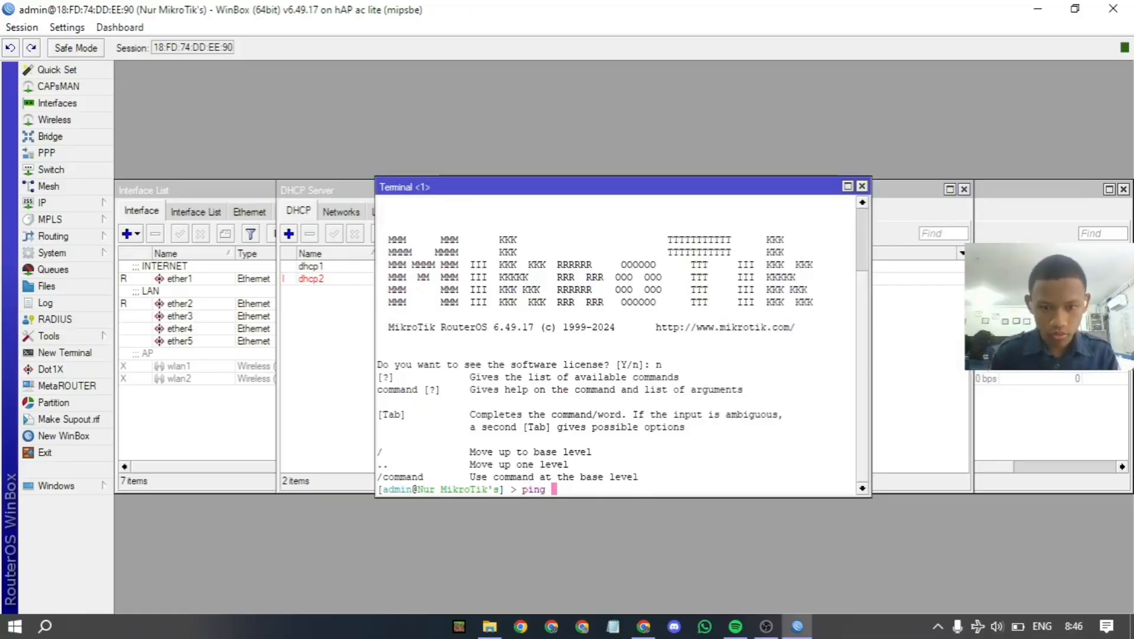
{"action": "type", "text": "8.8.8.8"}
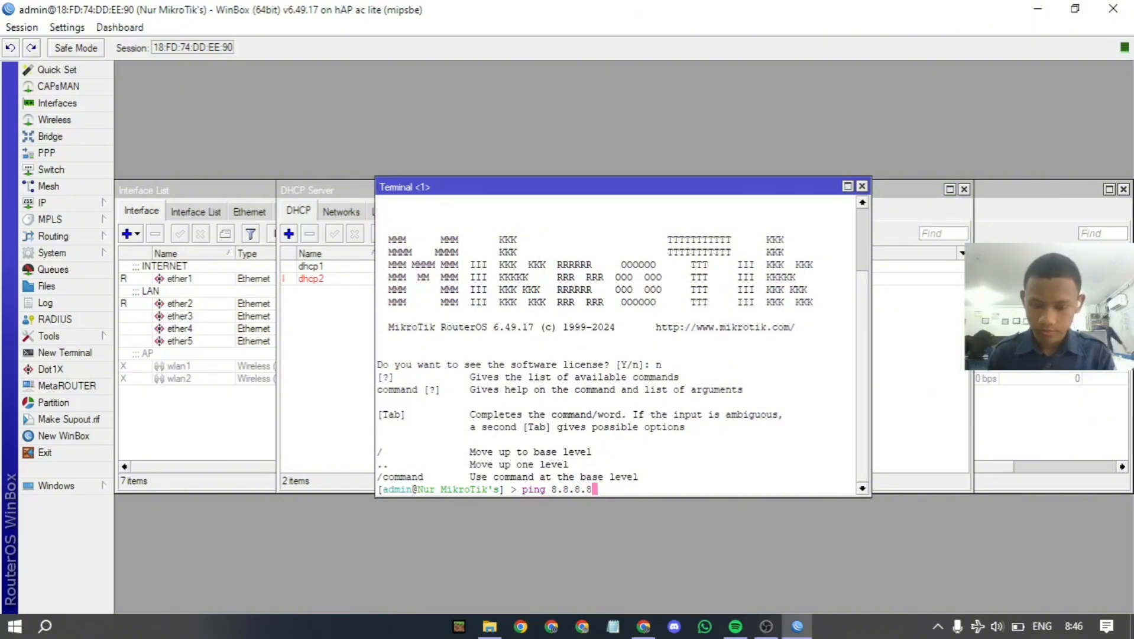
{"action": "key", "text": "Return"}
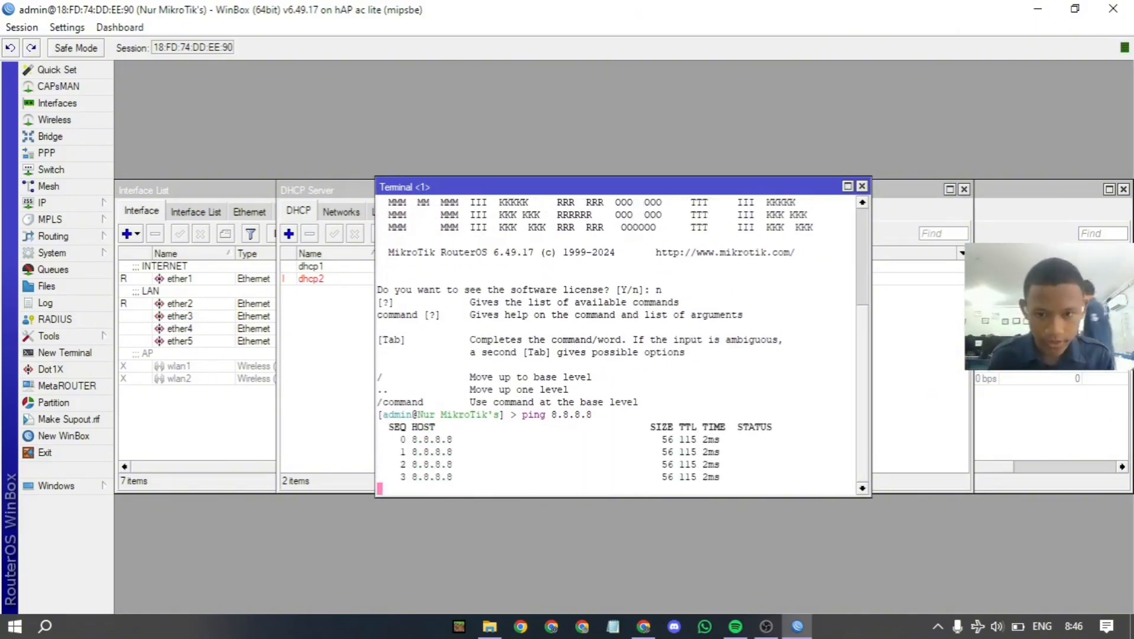
{"action": "key", "text": "ctrl+c"}
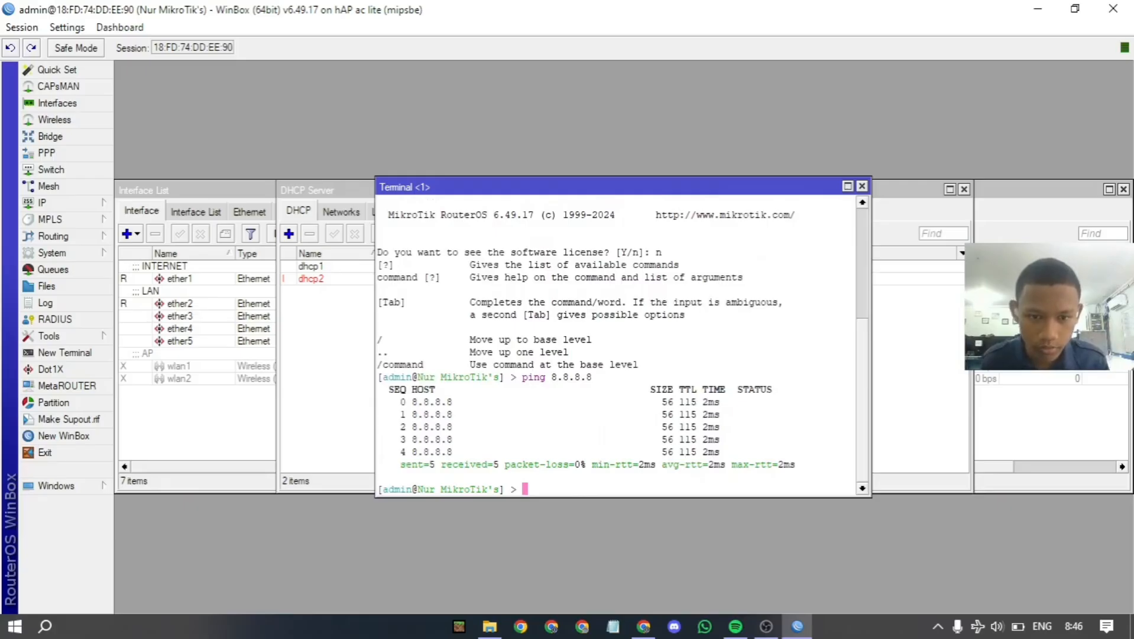
{"action": "left_click", "coordinate": [326, 379]}
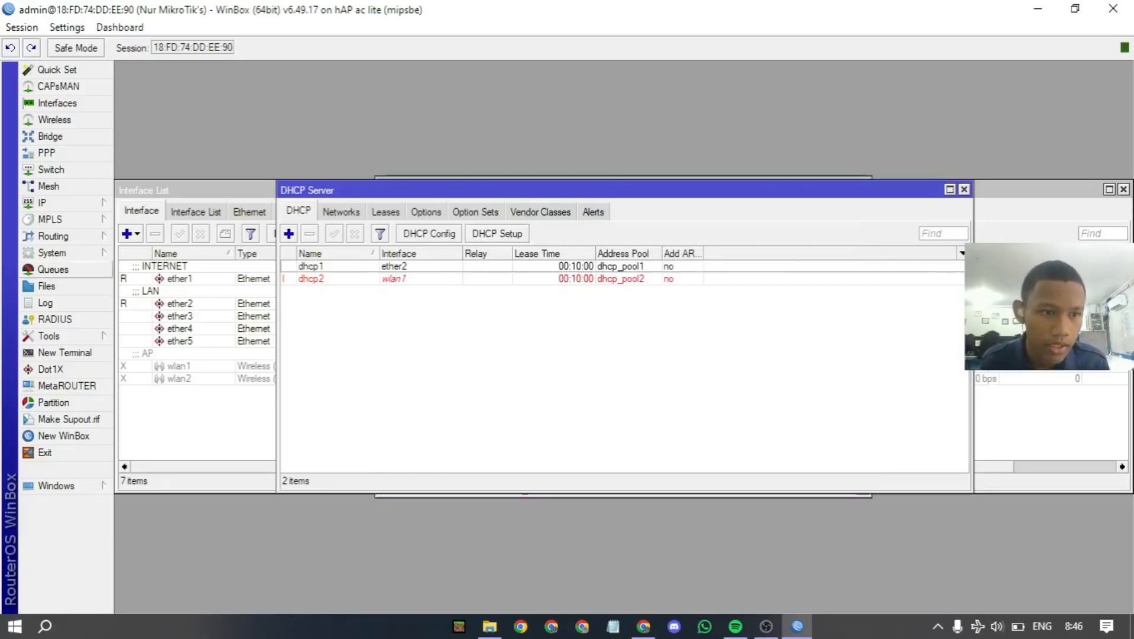
Start a new firewall NAT rule with chain srcnat and out interface ether1.
{"action": "left_click", "coordinate": [51, 202]}
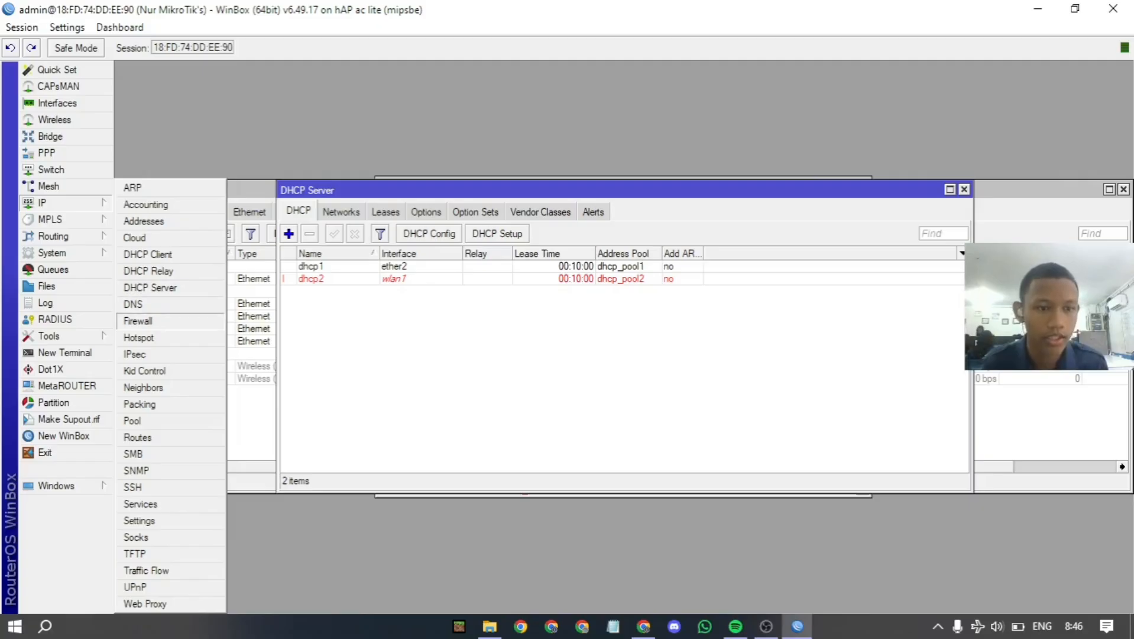
{"action": "left_click", "coordinate": [138, 320]}
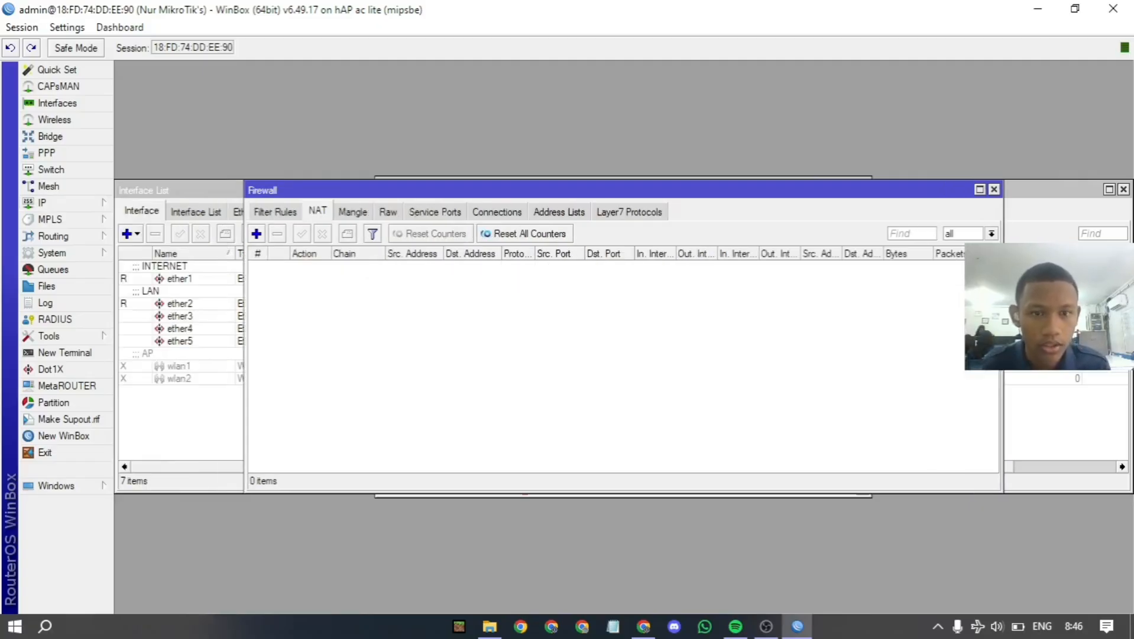
{"action": "left_click", "coordinate": [256, 234]}
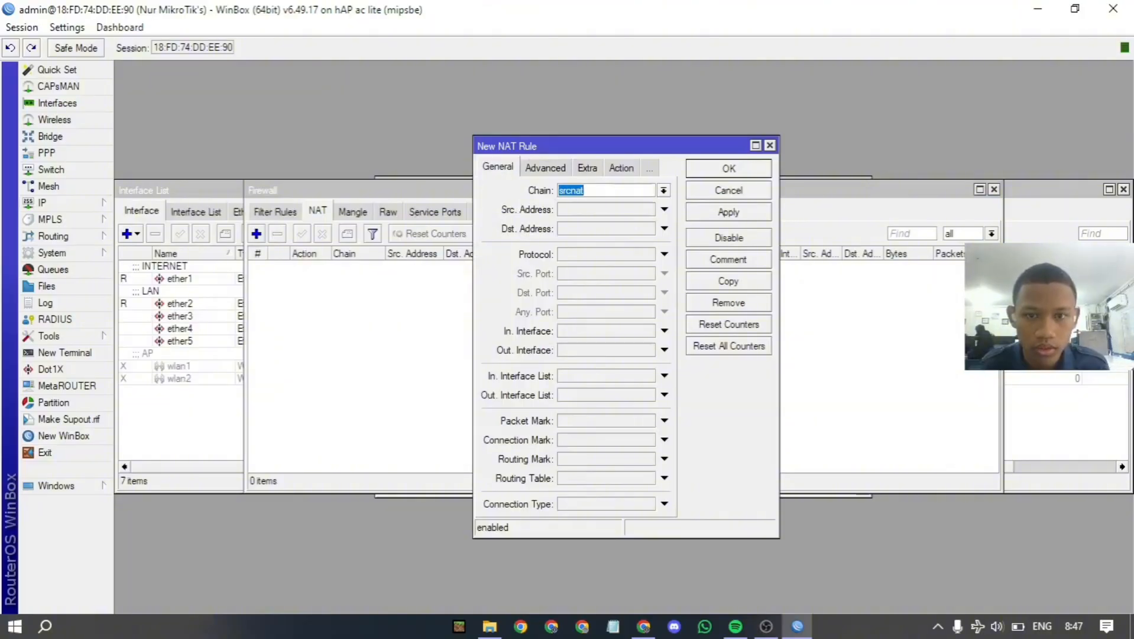
{"action": "left_click", "coordinate": [664, 350]}
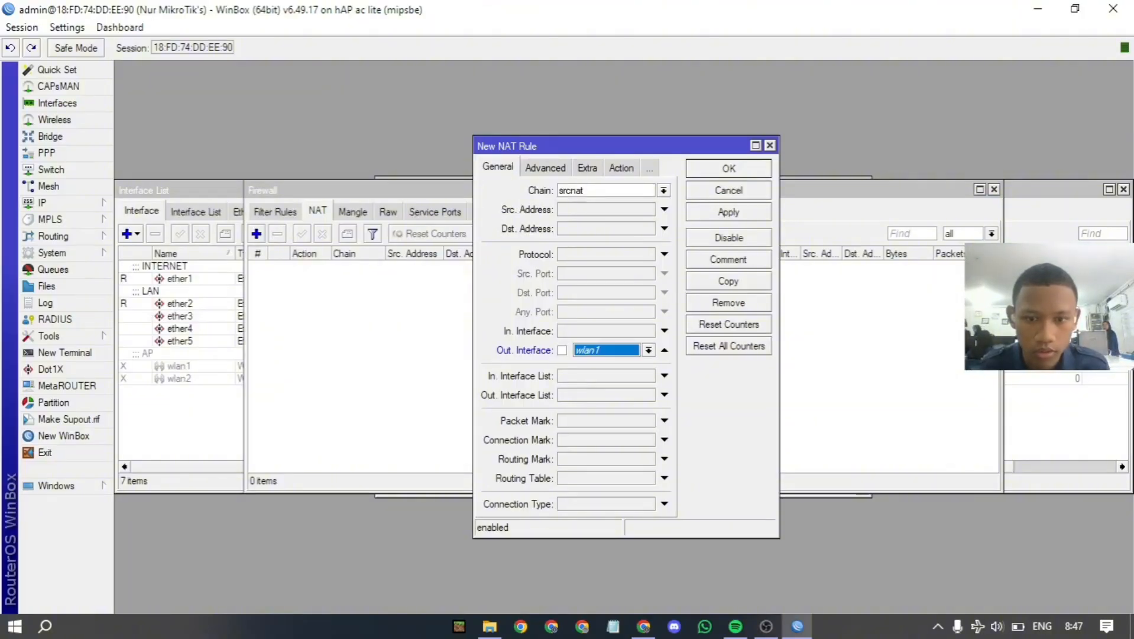
{"action": "left_click", "coordinate": [649, 350]}
{"action": "left_click", "coordinate": [585, 406]}
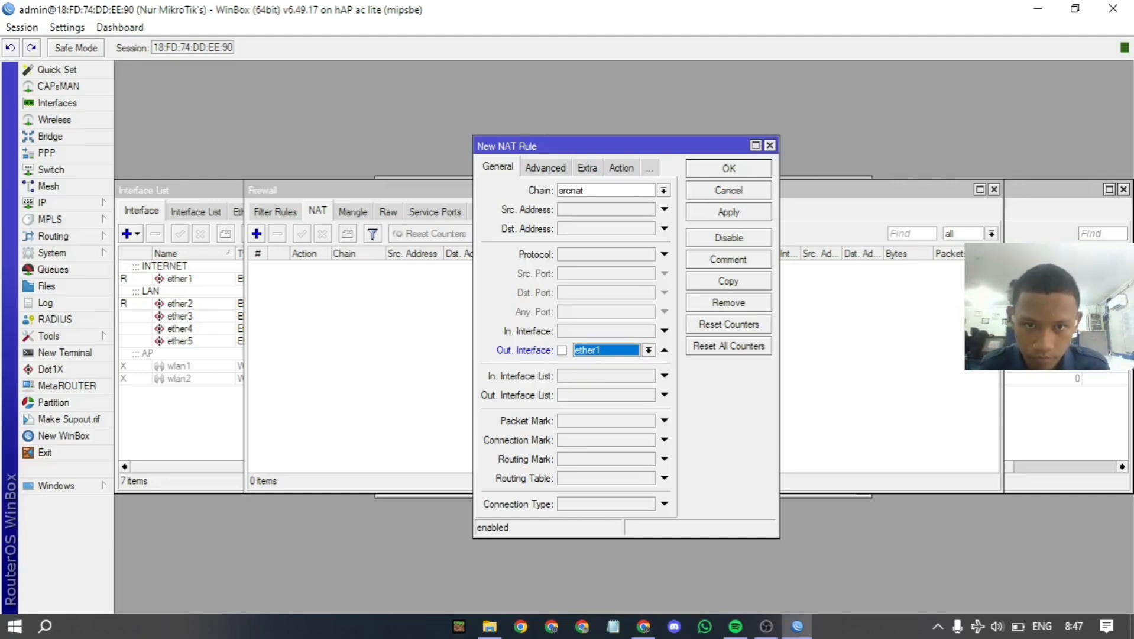
Set the NAT rule's action to masquerade and save the rule.
{"action": "left_click", "coordinate": [621, 168]}
{"action": "left_click", "coordinate": [664, 190]}
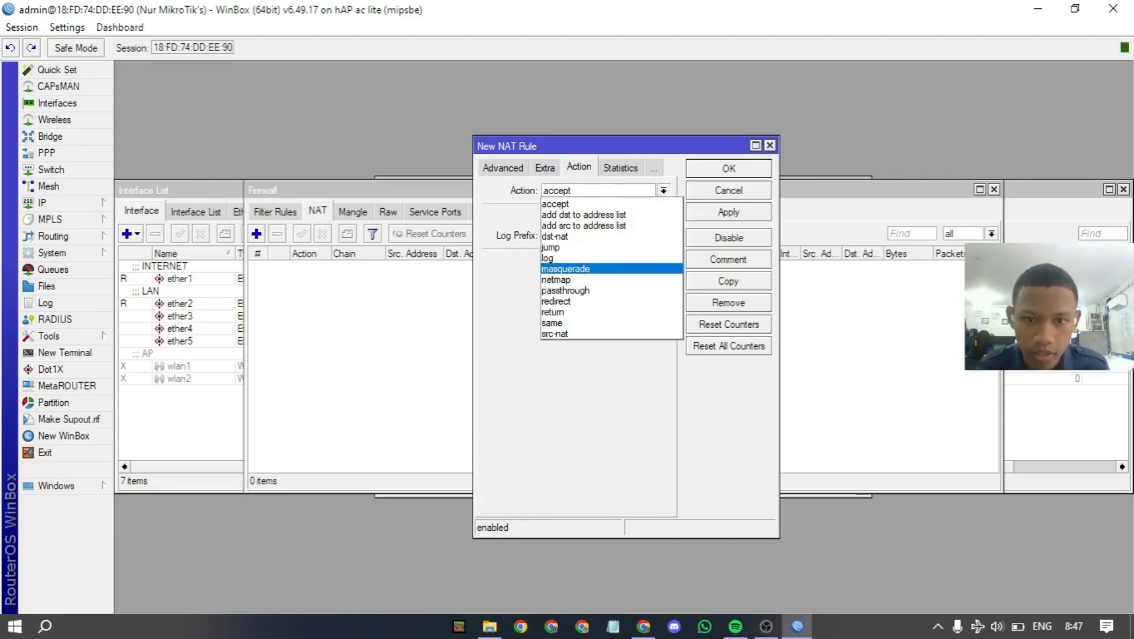
{"action": "left_click", "coordinate": [571, 269]}
{"action": "left_click", "coordinate": [728, 212]}
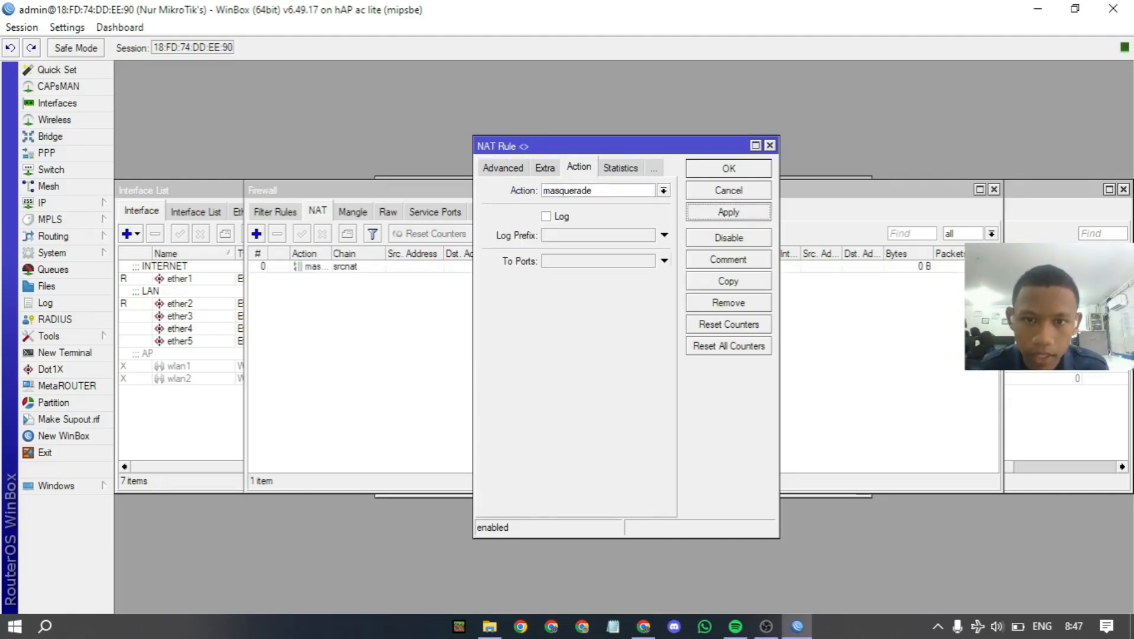
{"action": "left_click", "coordinate": [729, 168]}
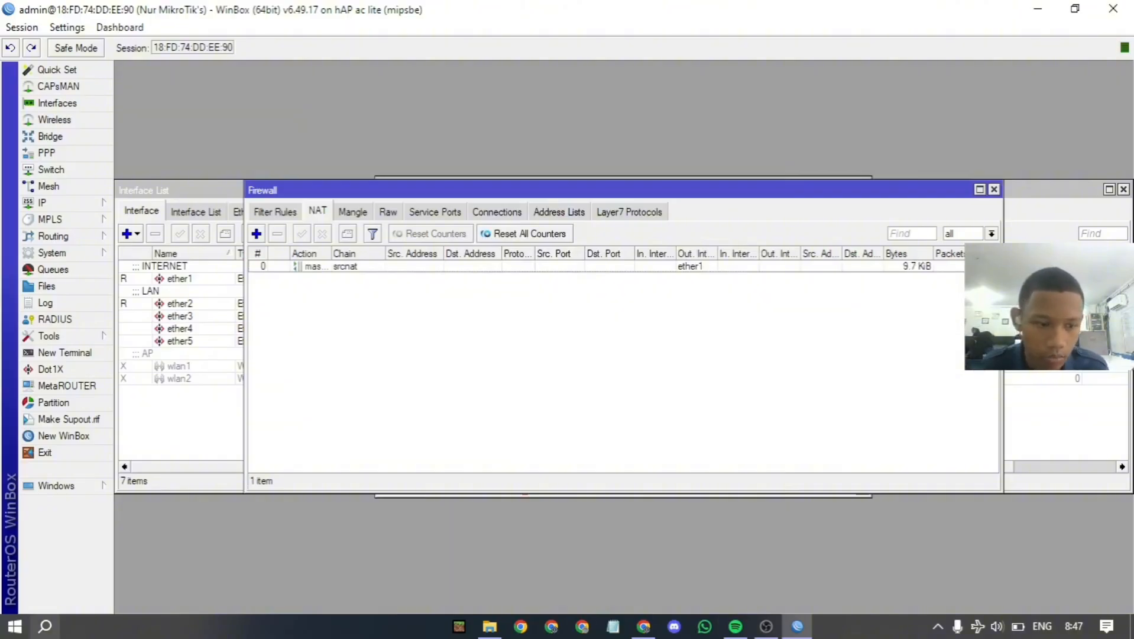
Open the computer's list of network adapters in the Windows Control Panel.
{"action": "left_click", "coordinate": [45, 627]}
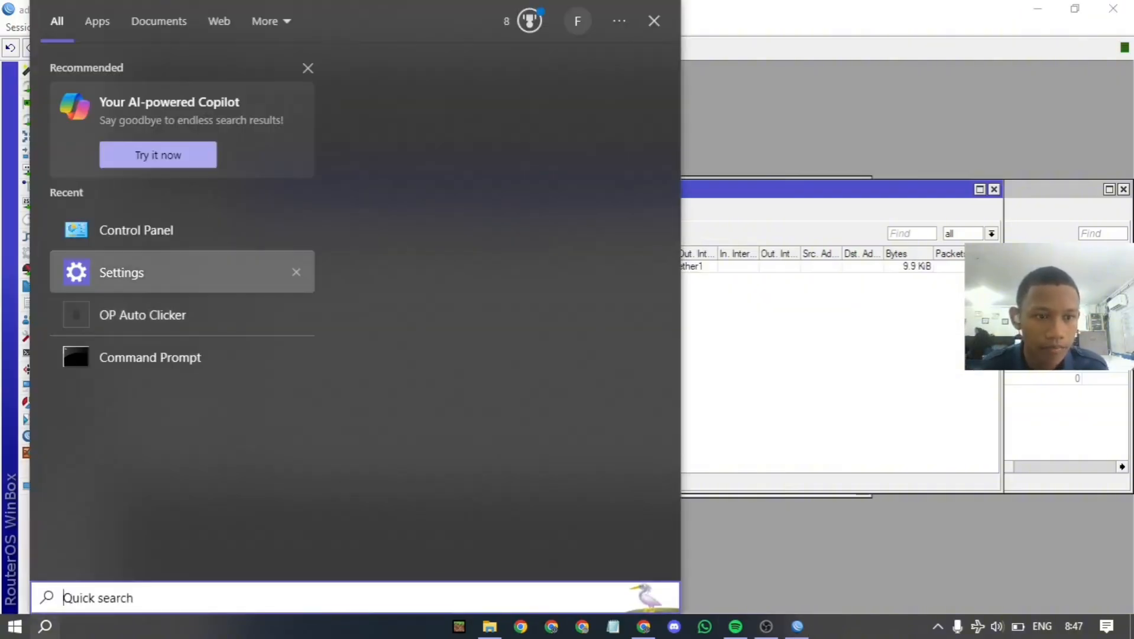
{"action": "left_click", "coordinate": [136, 230]}
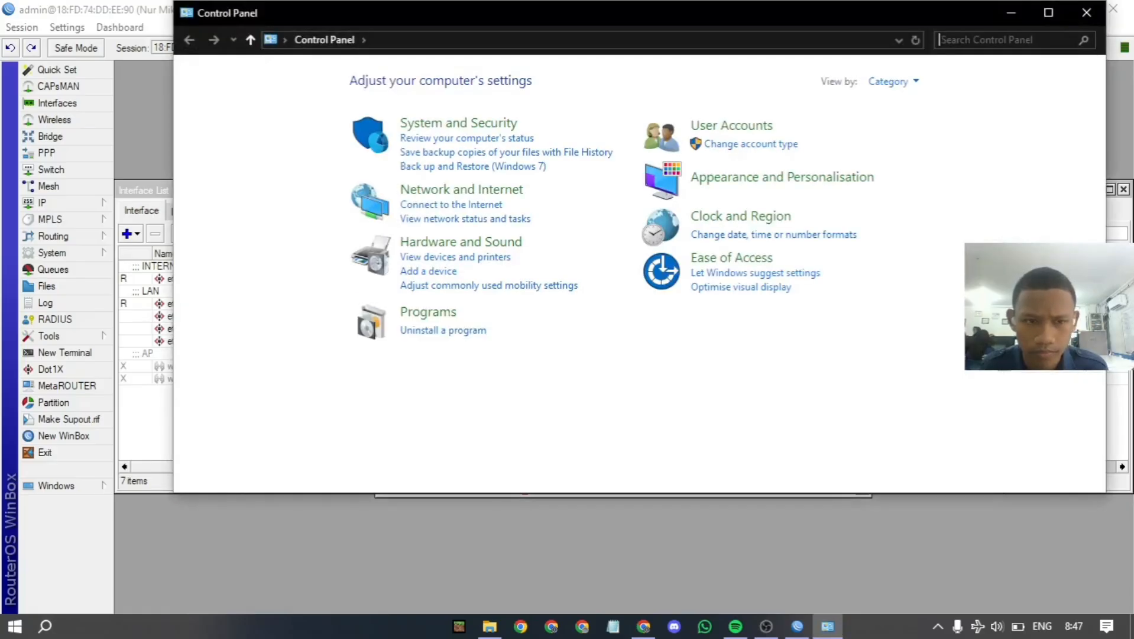
{"action": "left_click", "coordinate": [449, 187]}
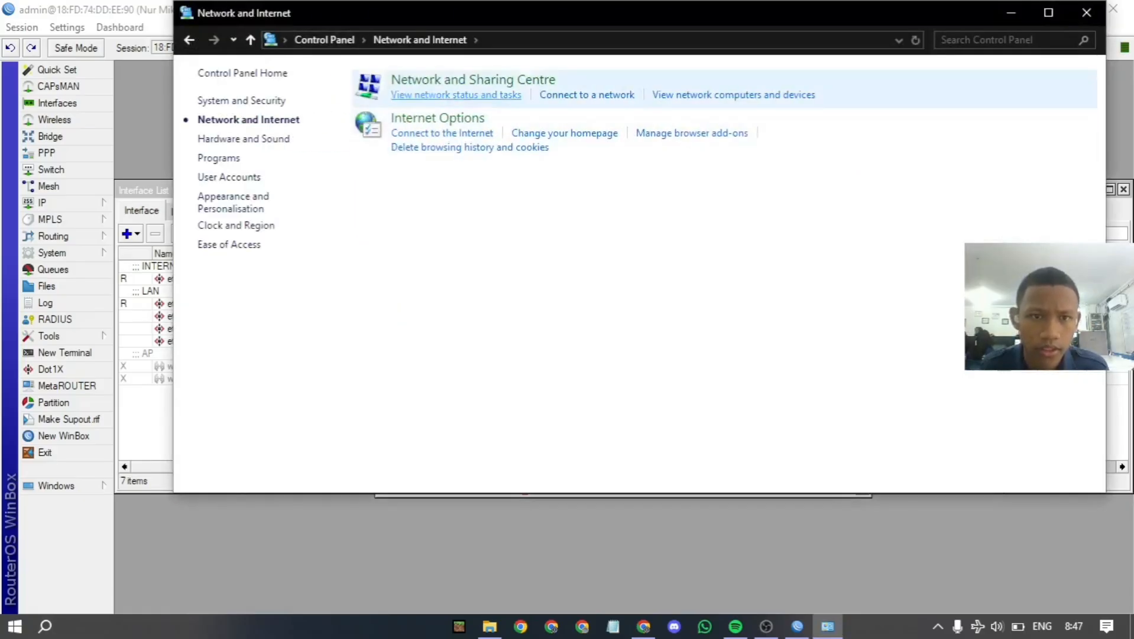
{"action": "left_click", "coordinate": [462, 80]}
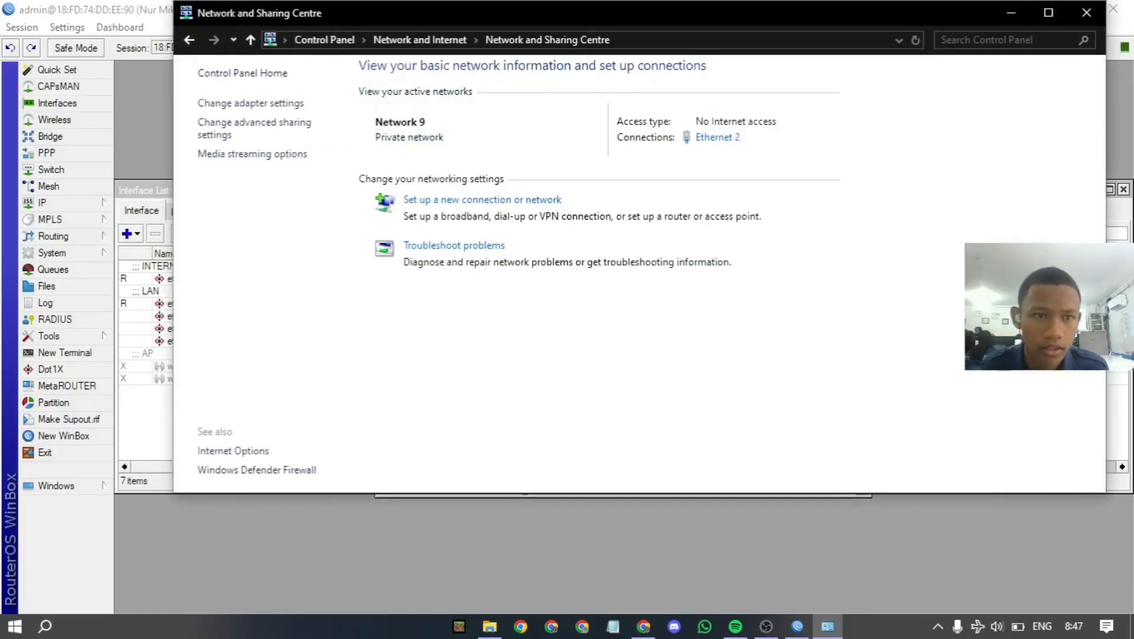
{"action": "left_click", "coordinate": [251, 104]}
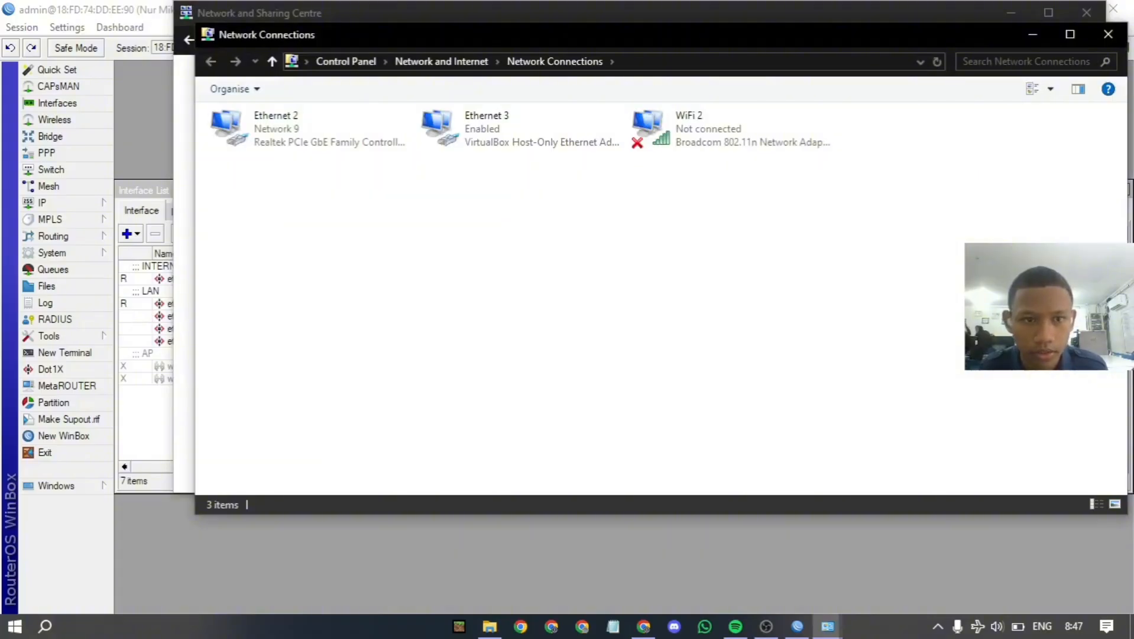
Restart the Ethernet 2 adapter by disabling and re-enabling it, and return to the WinBox session.
{"action": "left_click", "coordinate": [331, 128]}
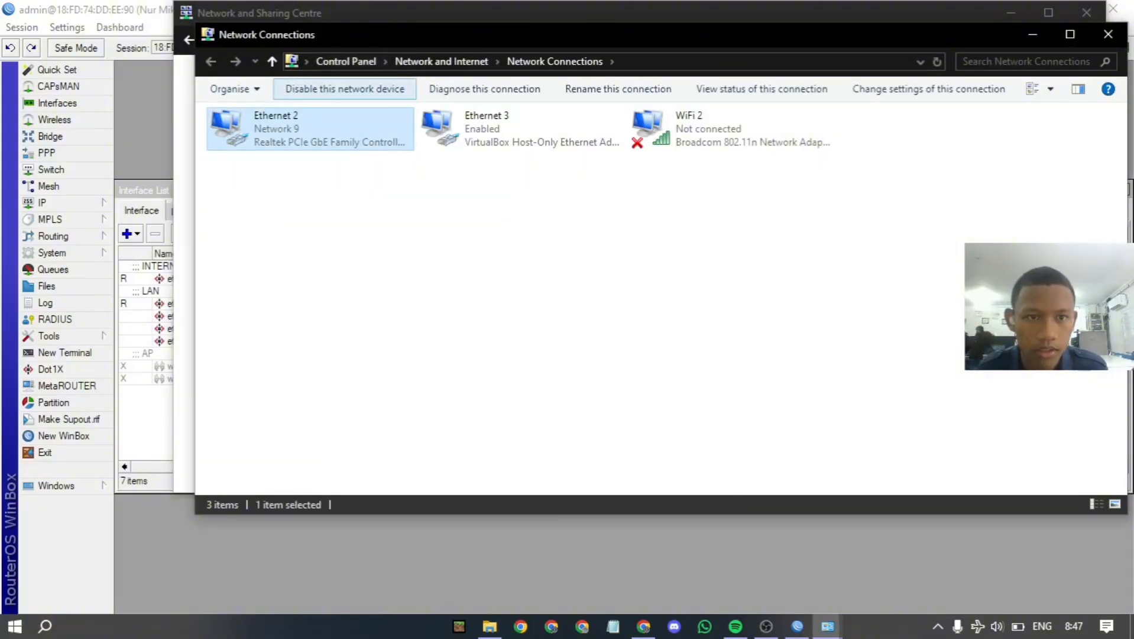
{"action": "left_click", "coordinate": [345, 89]}
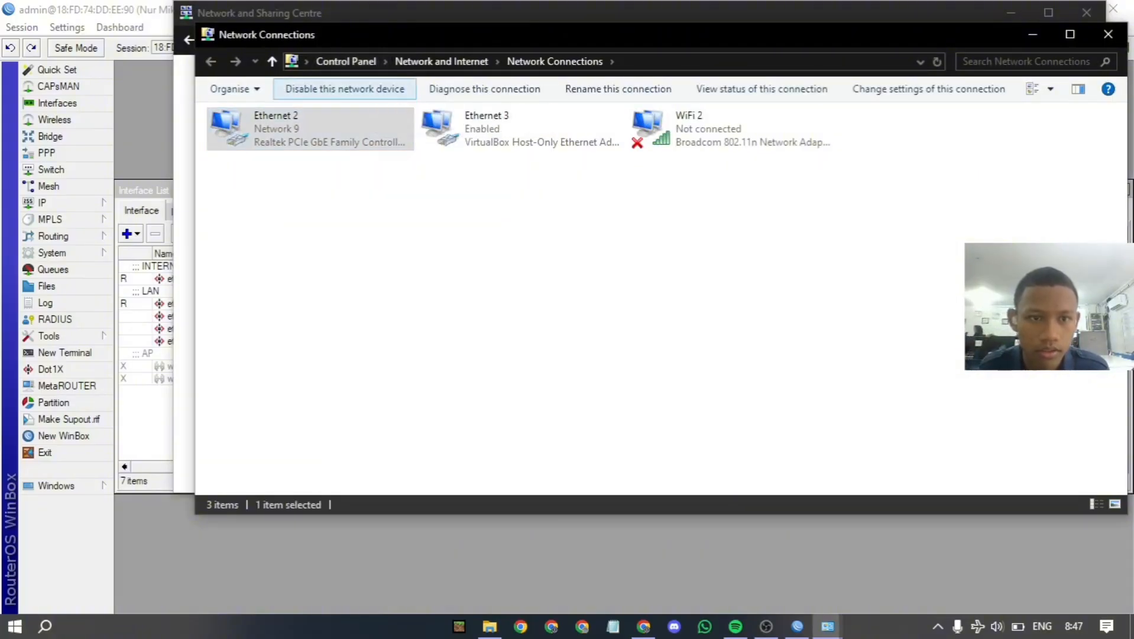
{"action": "left_click", "coordinate": [344, 89]}
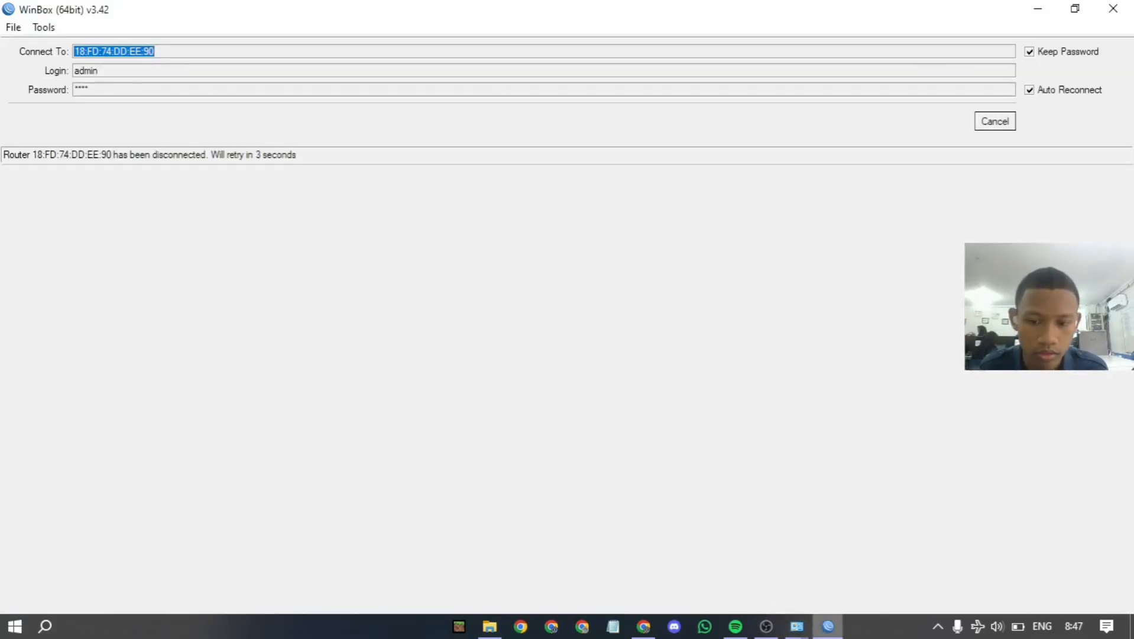
{"action": "mouse_move", "coordinate": [797, 626]}
{"action": "left_click", "coordinate": [885, 562]}
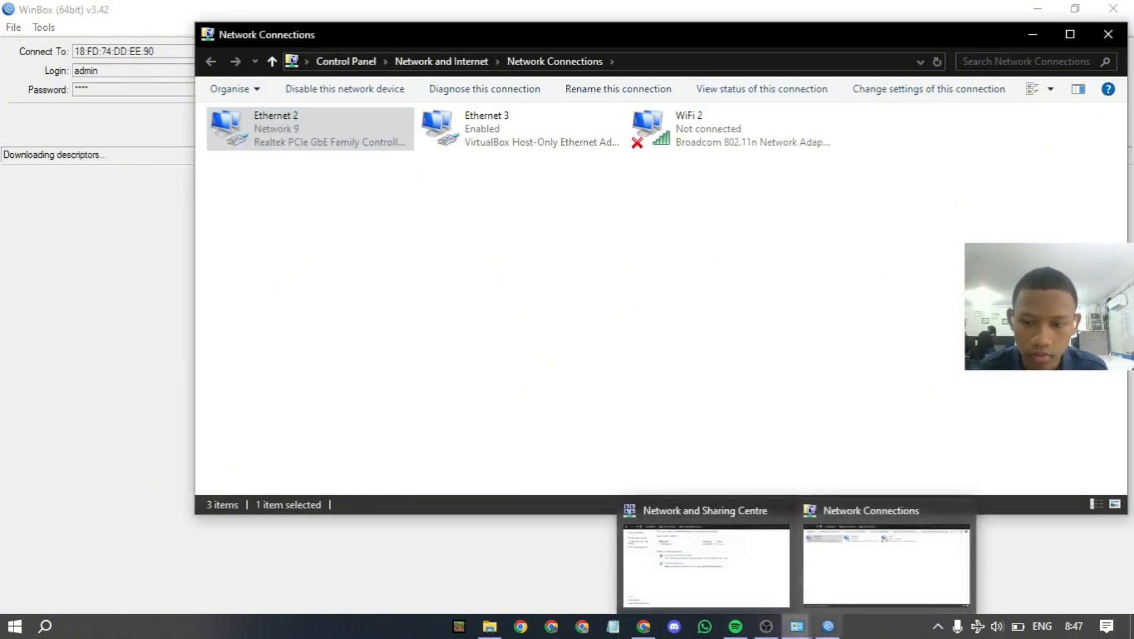
{"action": "left_click", "coordinate": [828, 626]}
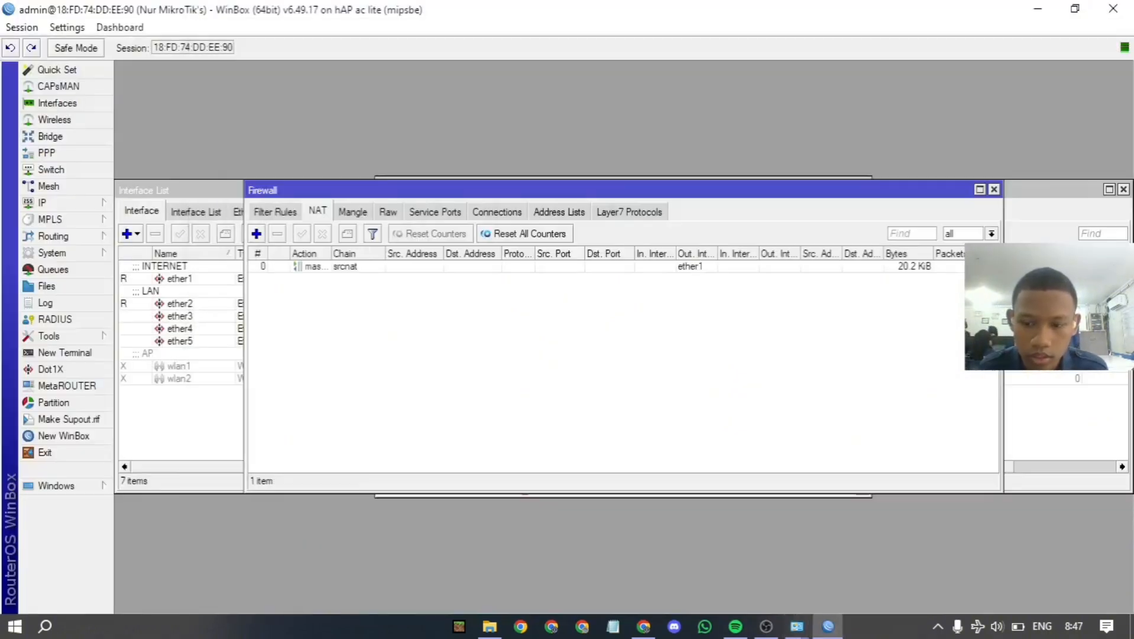
Turn off flight mode in the Windows network settings and close the network list.
{"action": "left_click", "coordinate": [978, 625]}
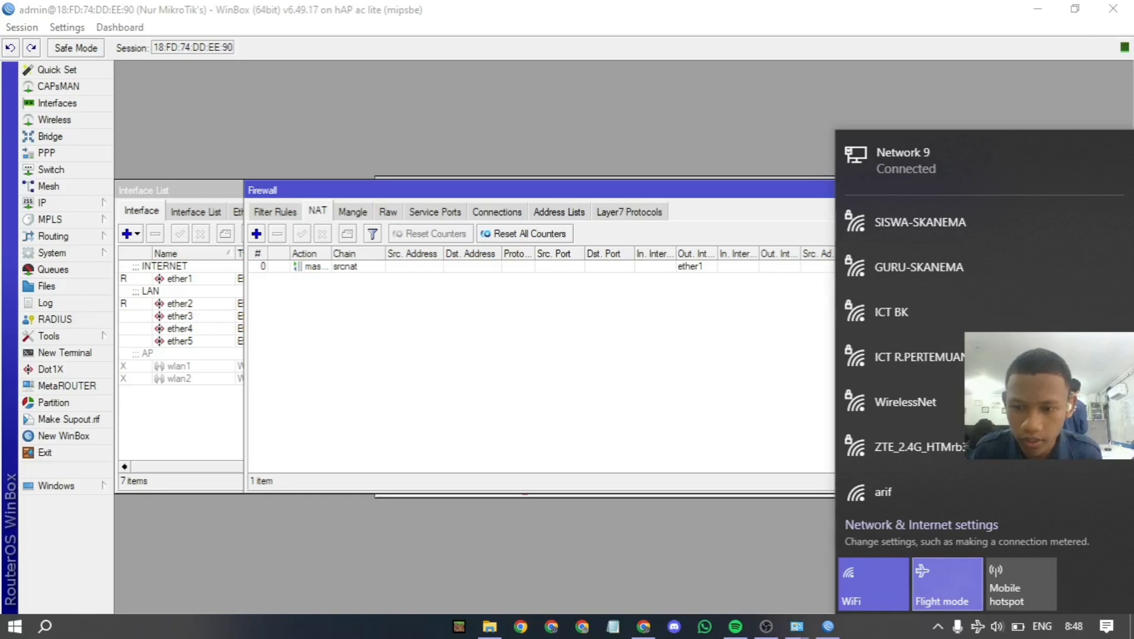
{"action": "left_click", "coordinate": [946, 583]}
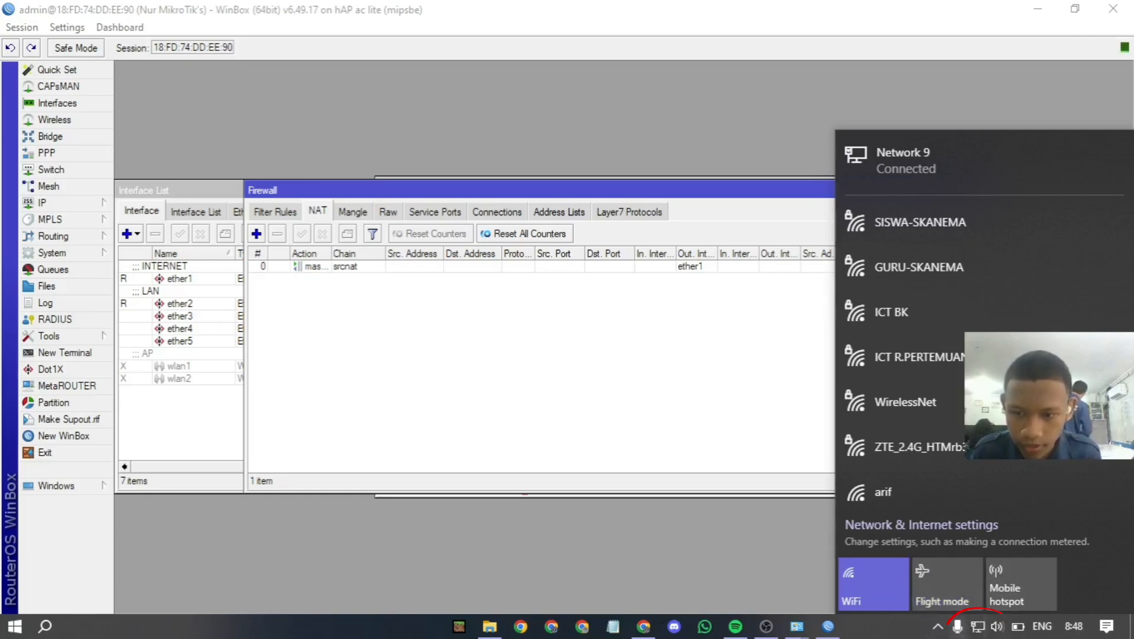
{"action": "left_click", "coordinate": [979, 626]}
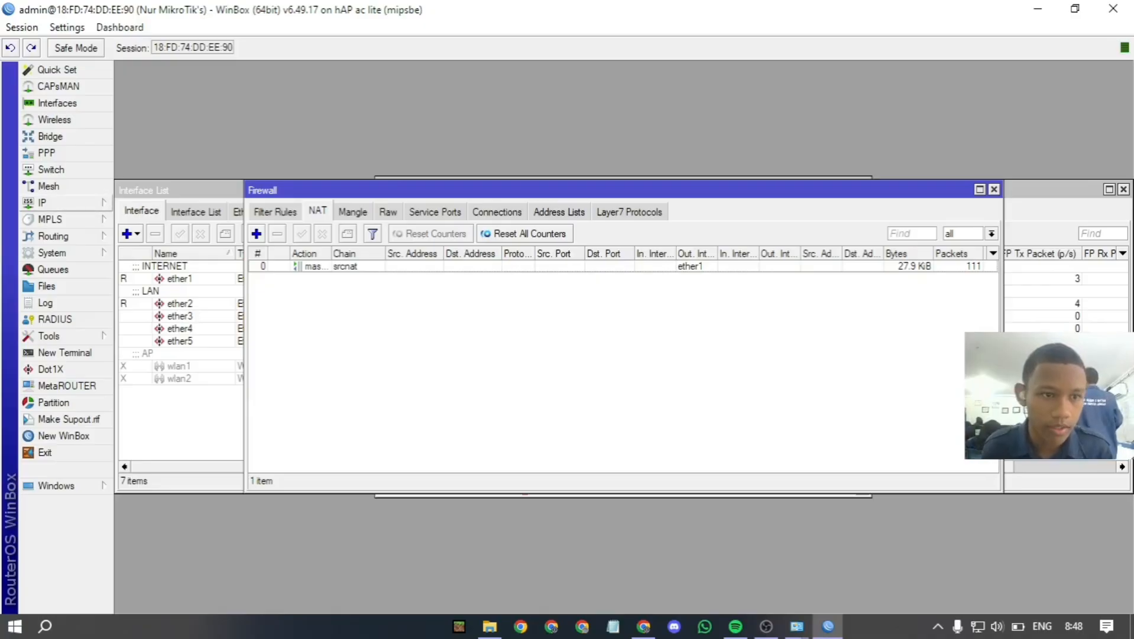
Enable the wlan1 wireless interface in the router's interface list.
{"action": "left_click", "coordinate": [57, 102]}
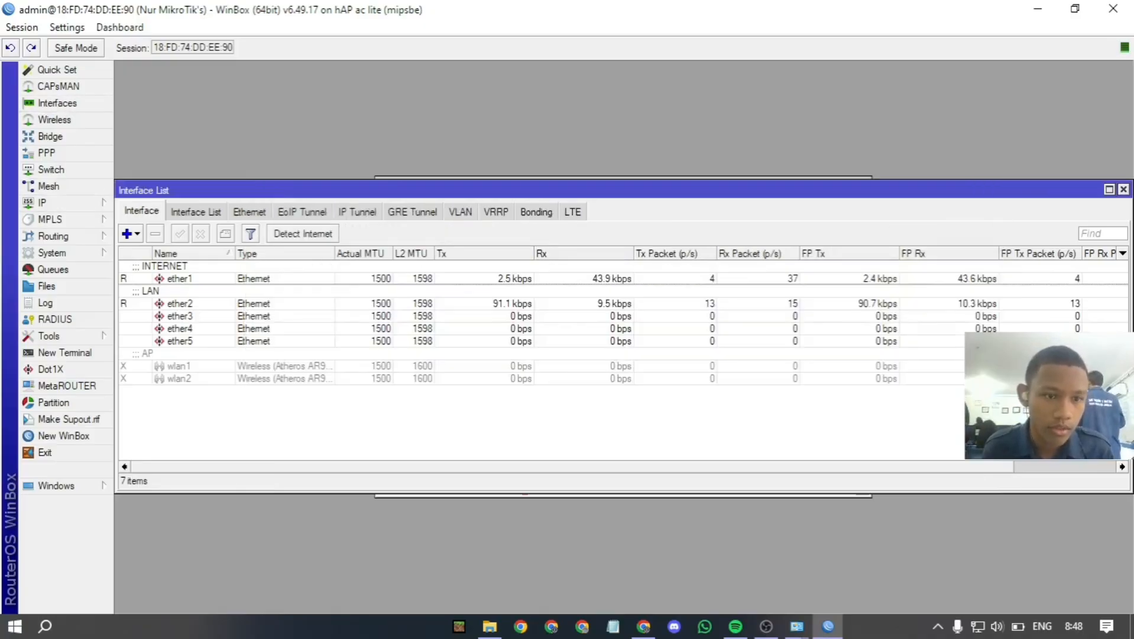
{"action": "left_click", "coordinate": [178, 366]}
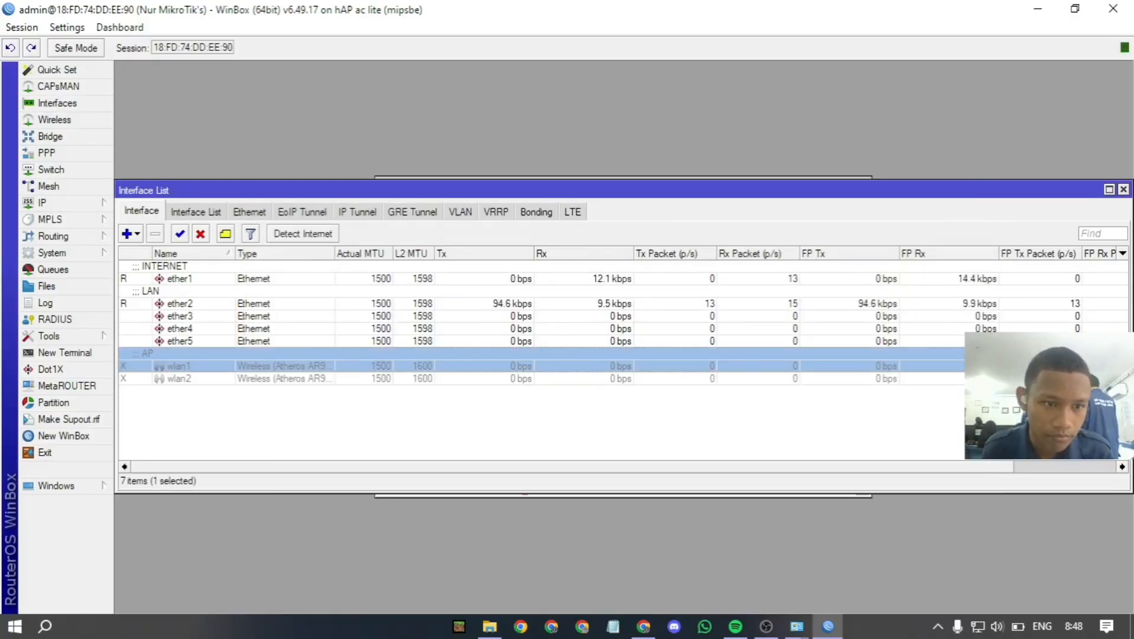
{"action": "left_click", "coordinate": [180, 233]}
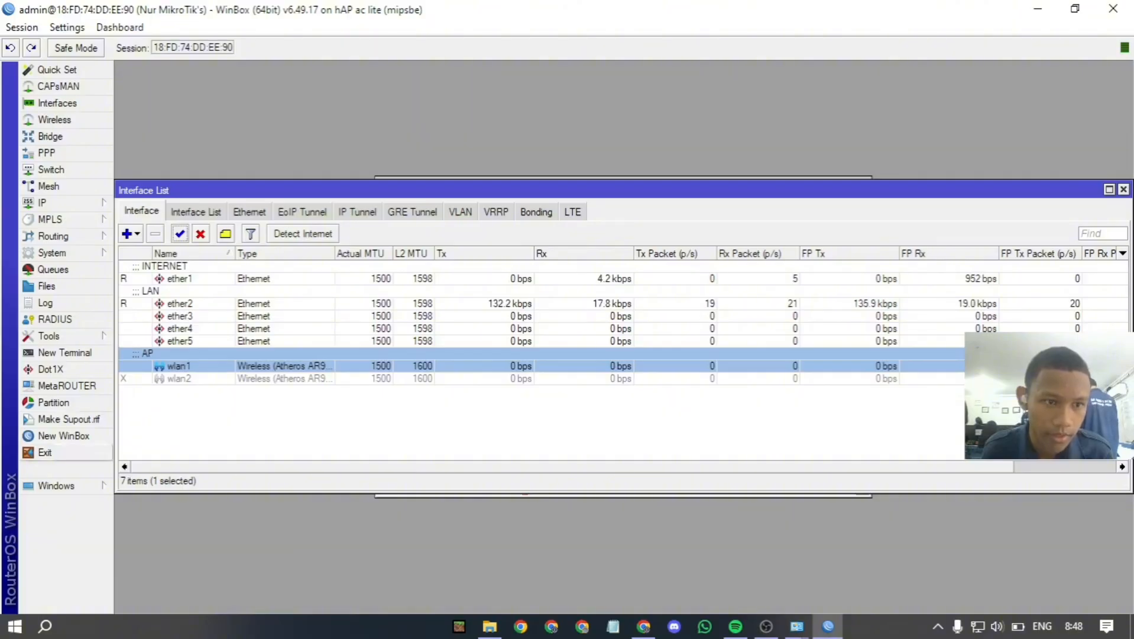
{"action": "left_click", "coordinate": [42, 203]}
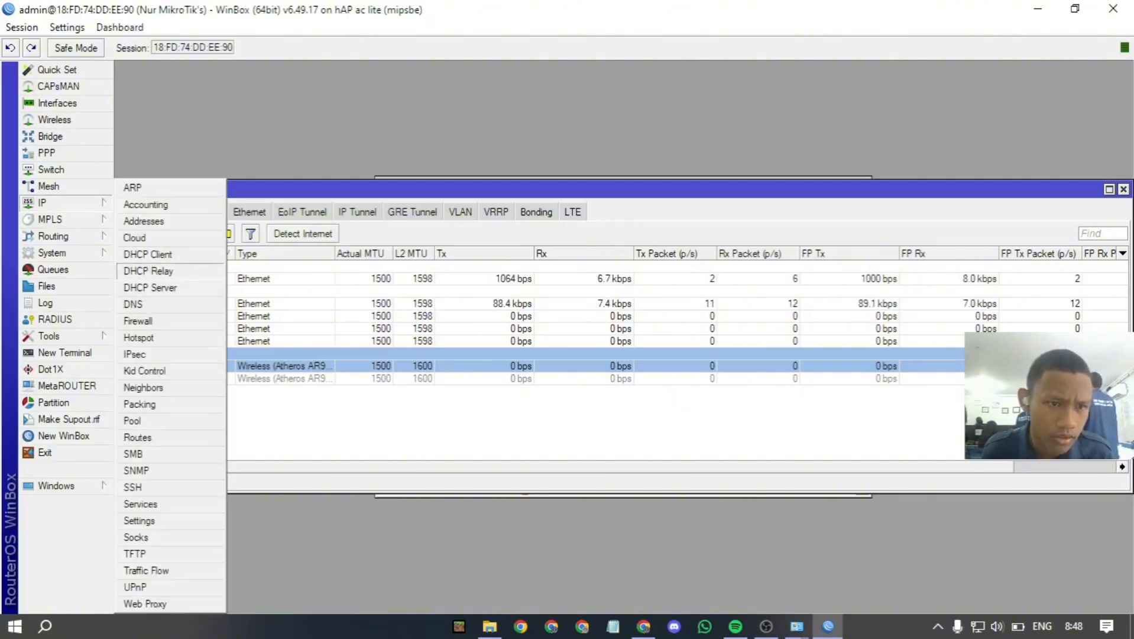
{"action": "left_click", "coordinate": [150, 288]}
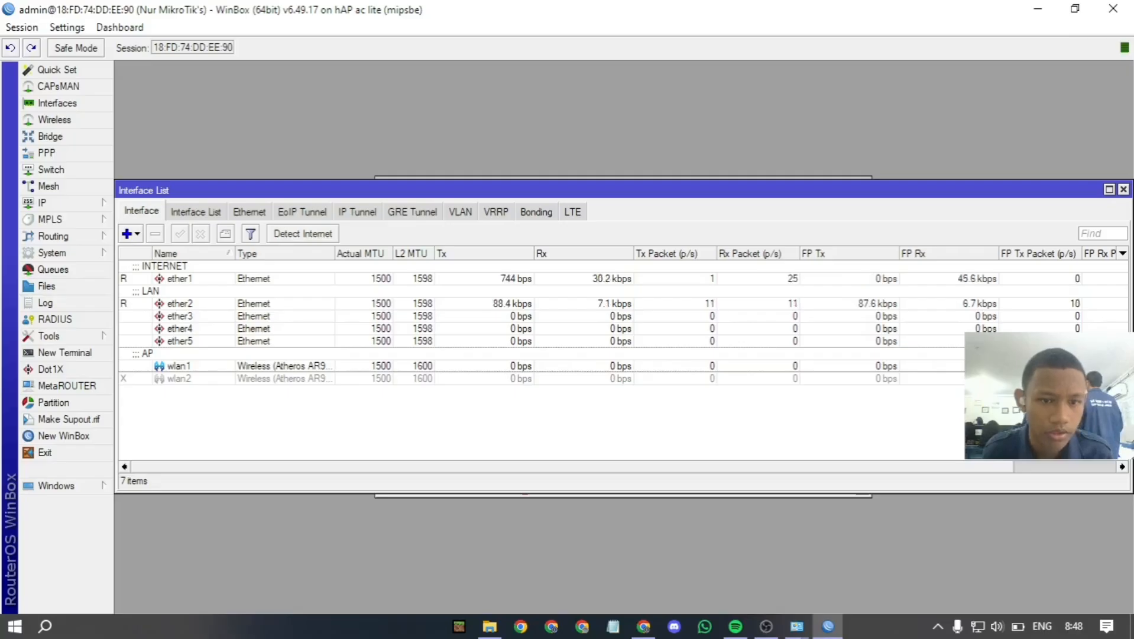
Set wlan1's wireless mode to ap bridge and its band to 2GHz-B/G/N.
{"action": "double_click", "coordinate": [179, 366]}
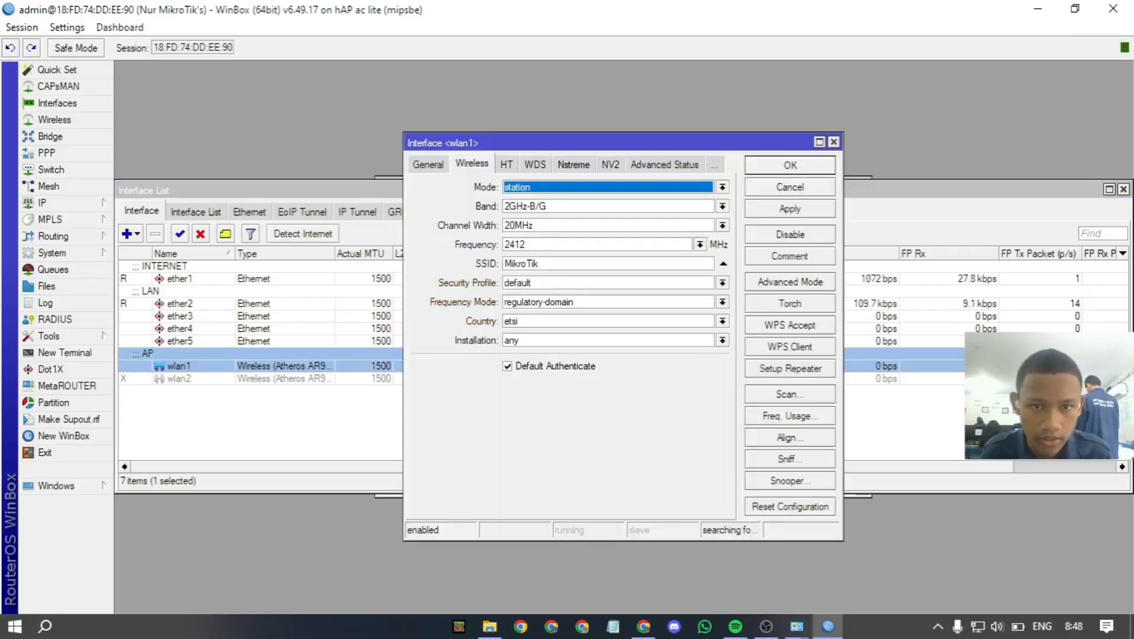
{"action": "left_click", "coordinate": [722, 188]}
{"action": "left_click", "coordinate": [680, 222]}
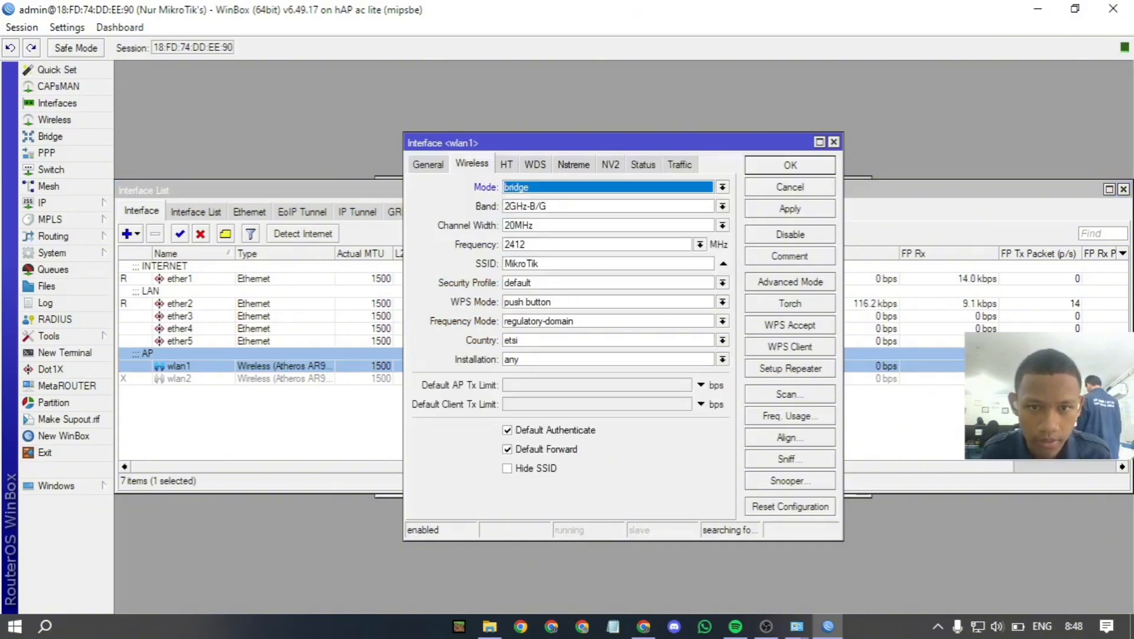
{"action": "left_click", "coordinate": [722, 188]}
{"action": "left_click", "coordinate": [680, 211]}
{"action": "left_click", "coordinate": [722, 206]}
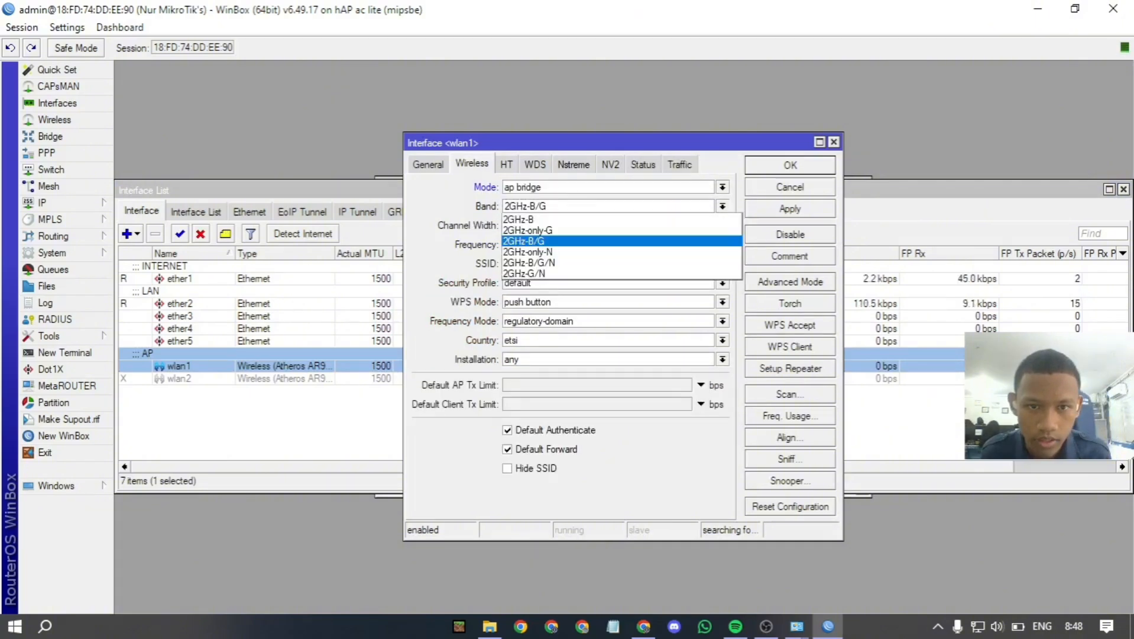
{"action": "left_click", "coordinate": [680, 262]}
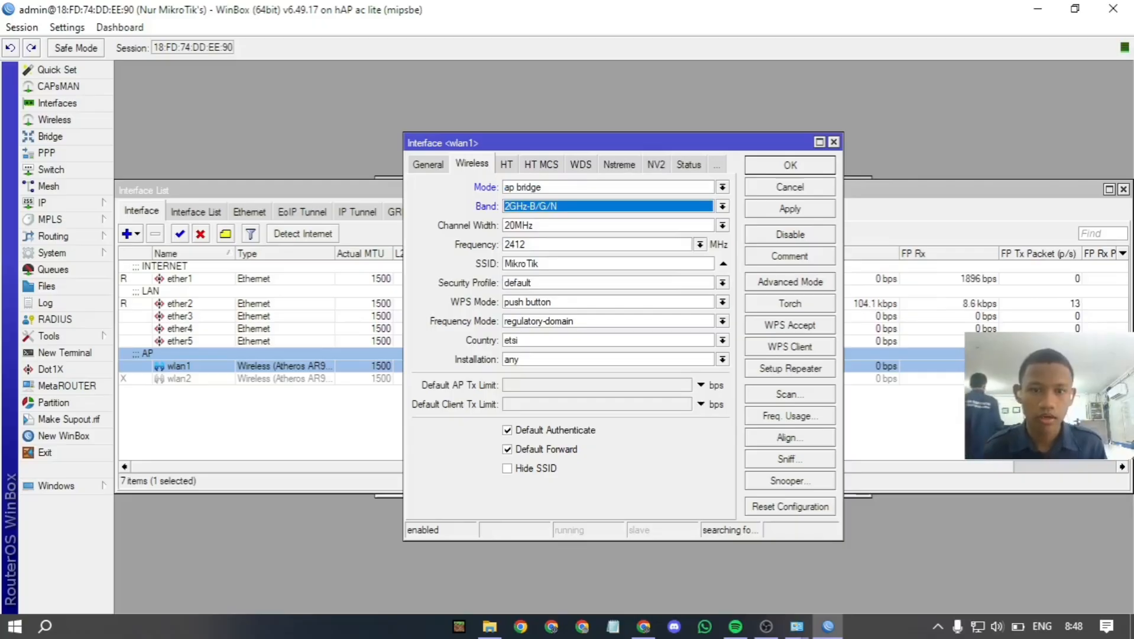
Set wlan1's wireless frequency to 2452 MHz.
{"action": "left_click", "coordinate": [700, 244]}
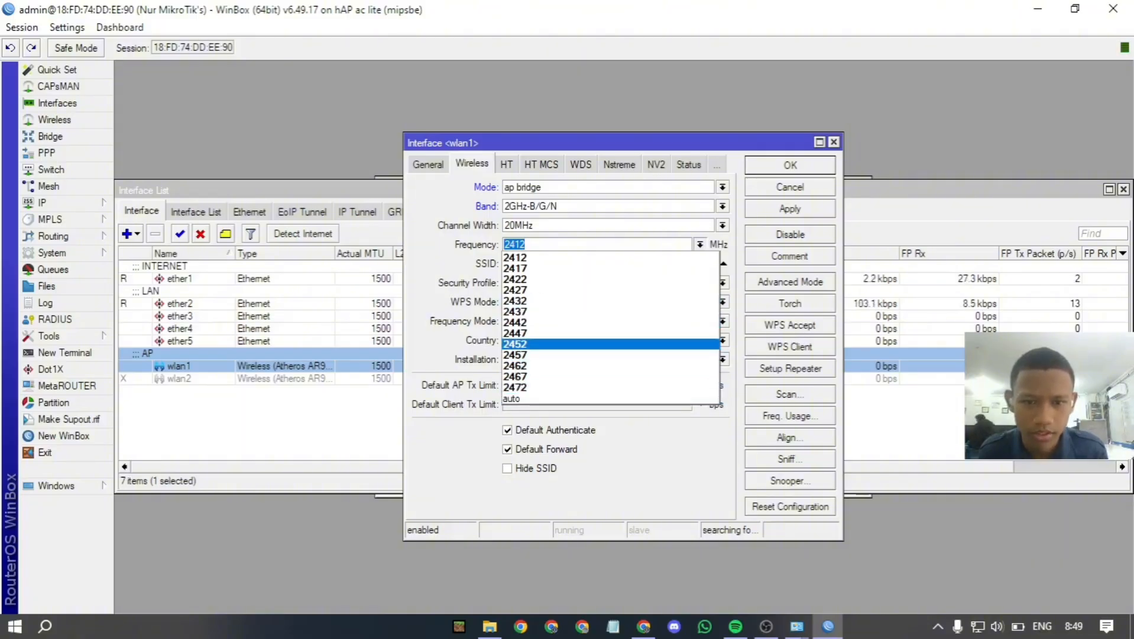
{"action": "key", "text": "Return"}
{"action": "key", "text": "Tab"}
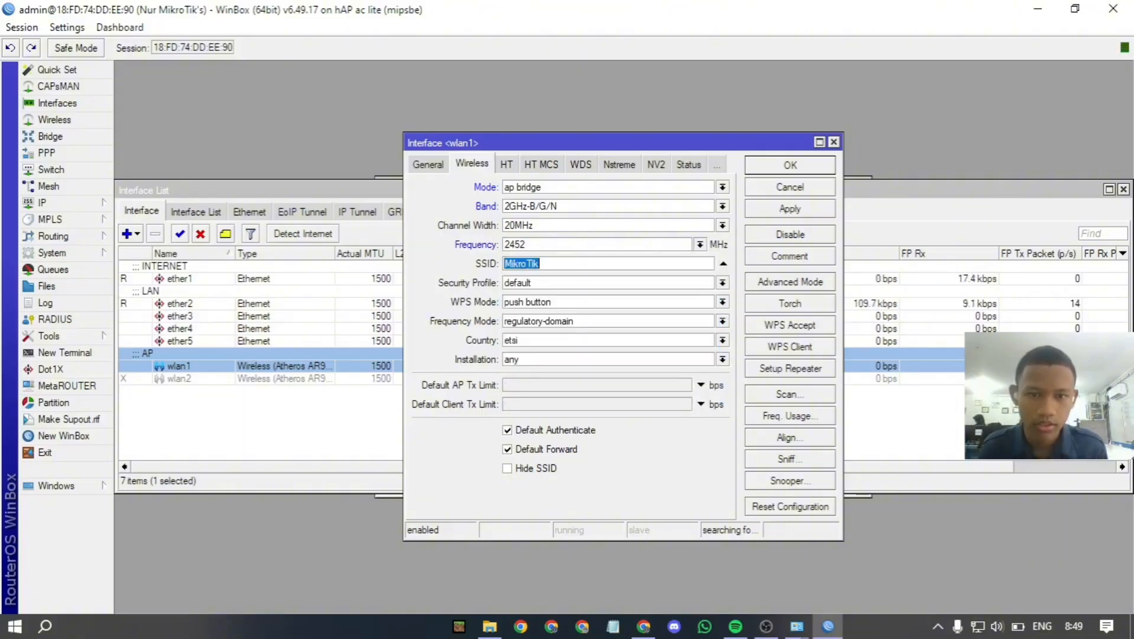
Replace wlan1's SSID with Nur.Net and save the wireless interface settings.
{"action": "key", "text": "End"}
{"action": "key", "text": "BackSpace"}
{"action": "key", "text": "BackSpace"}
{"action": "key", "text": "BackSpace"}
{"action": "key", "text": "BackSpace"}
{"action": "key", "text": "BackSpace"}
{"action": "key", "text": "BackSpace"}
{"action": "key", "text": "BackSpace"}
{"action": "key", "text": "BackSpace"}
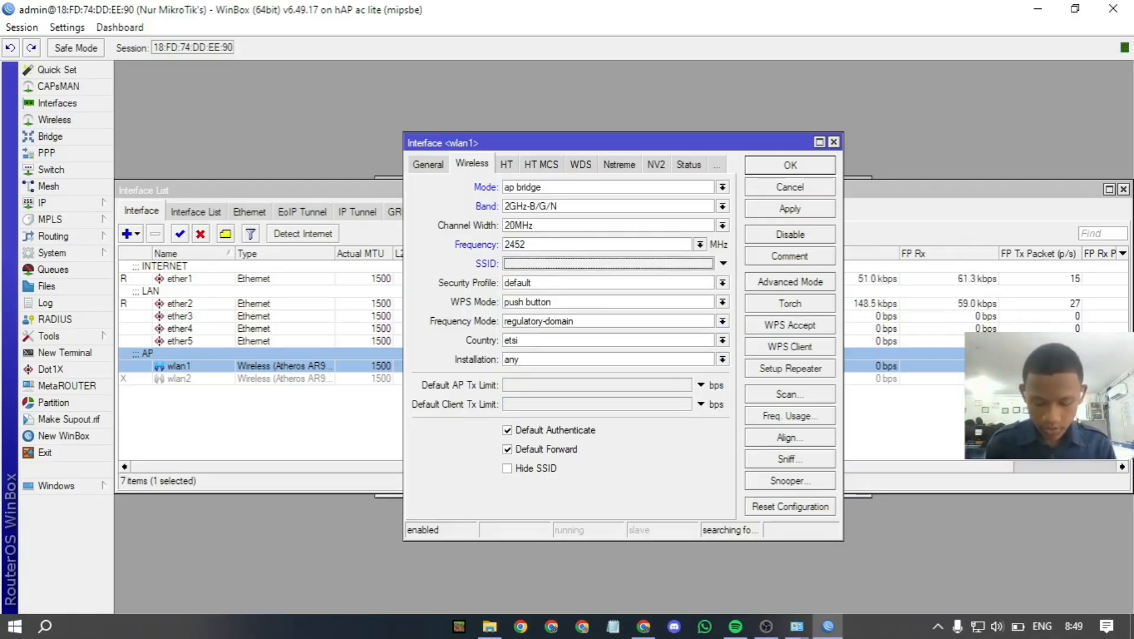
{"action": "type", "text": "Mur"}
{"action": "key", "text": "BackSpace"}
{"action": "key", "text": "BackSpace"}
{"action": "key", "text": "BackSpace"}
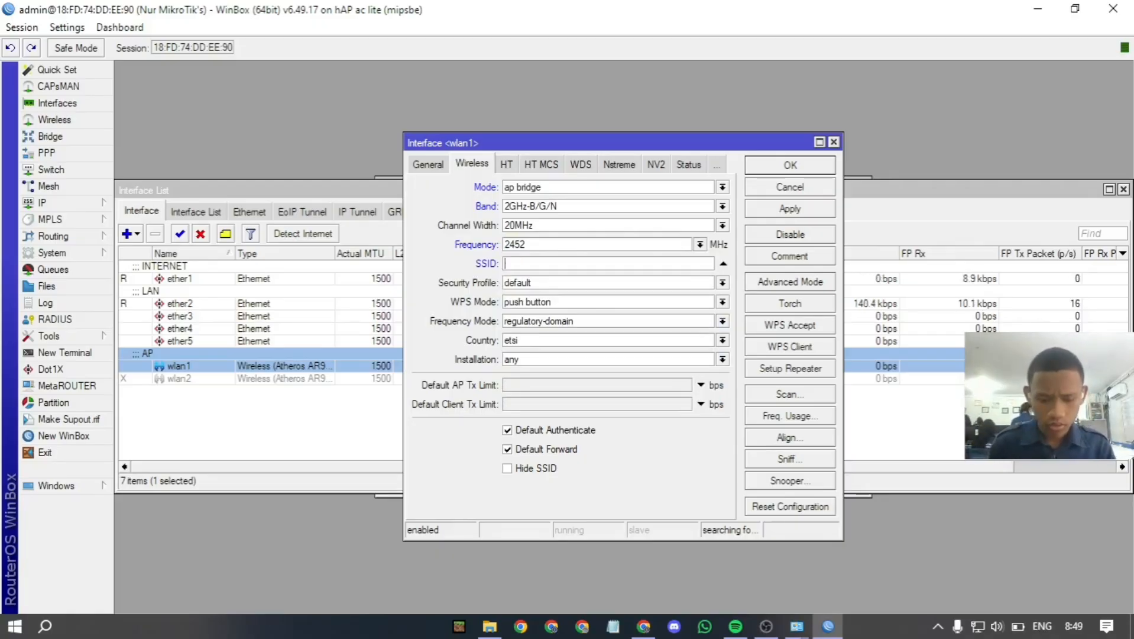
{"action": "type", "text": "Nur.Nte"}
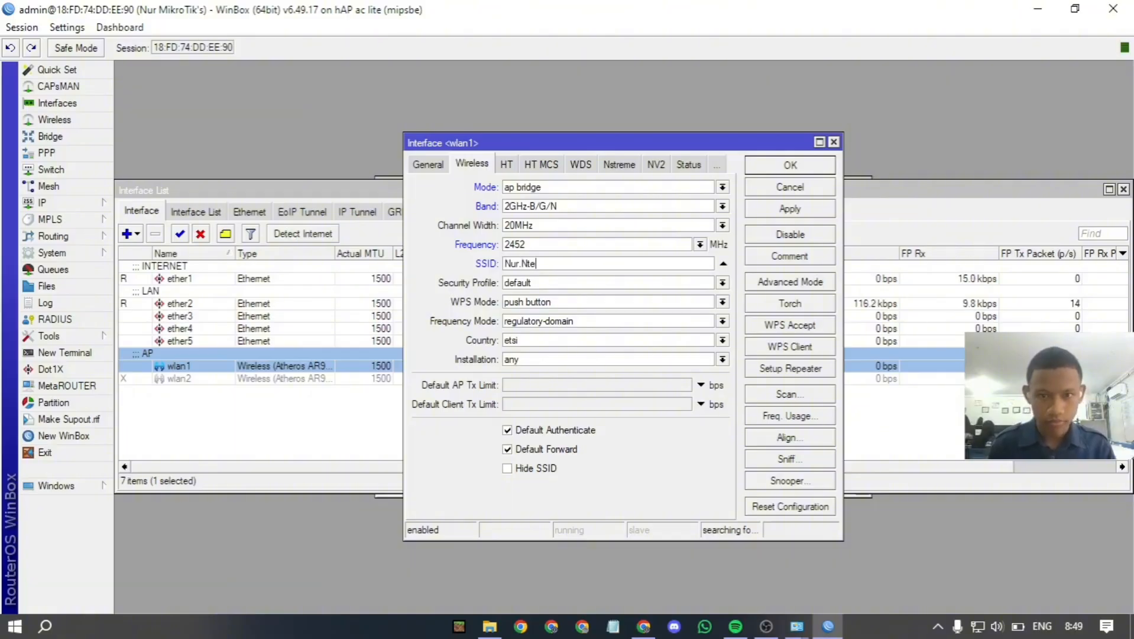
{"action": "key", "text": "BackSpace"}
{"action": "key", "text": "BackSpace"}
{"action": "type", "text": "et"}
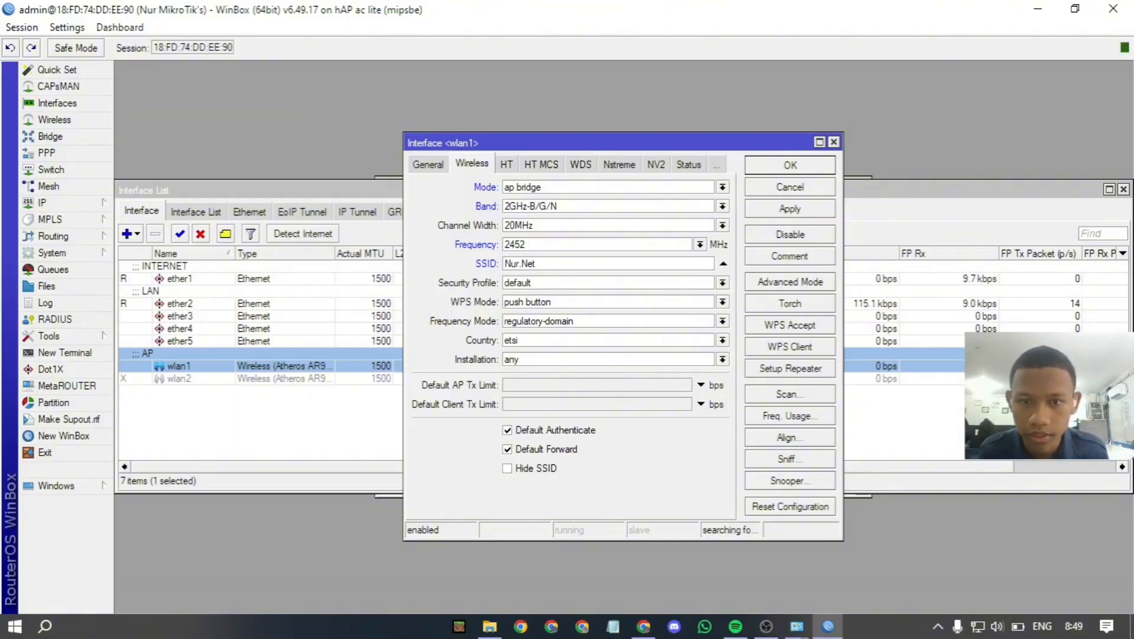
{"action": "left_click", "coordinate": [790, 208]}
{"action": "left_click", "coordinate": [790, 165]}
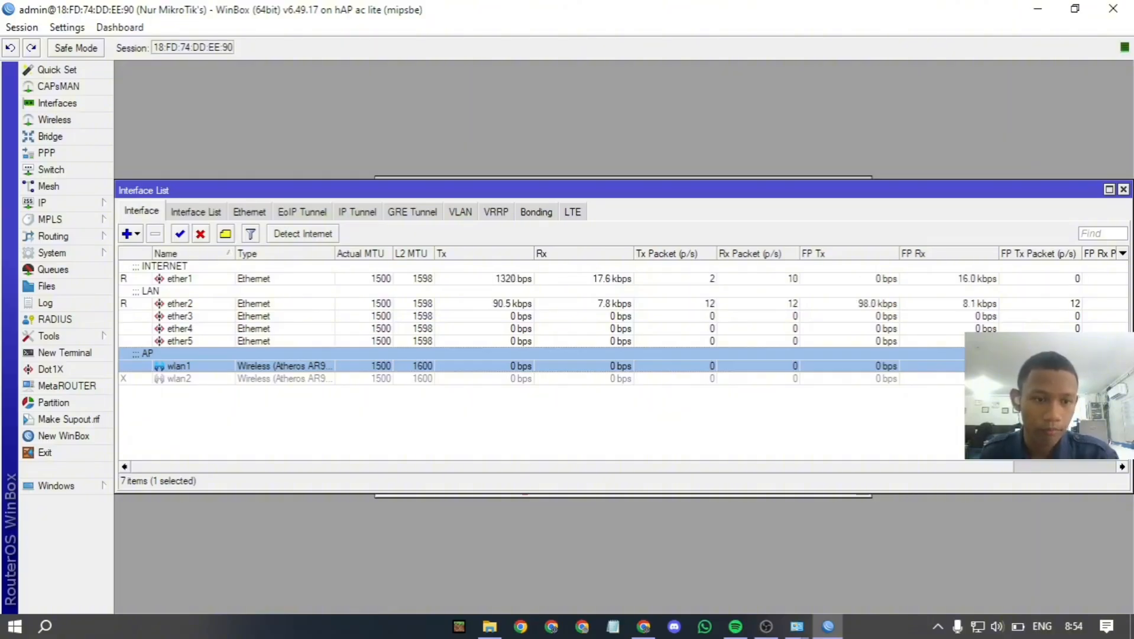
Start a new firewall filter rule on the forward chain with protocol 6 (tcp) and destination port 443.
{"action": "left_click", "coordinate": [53, 202]}
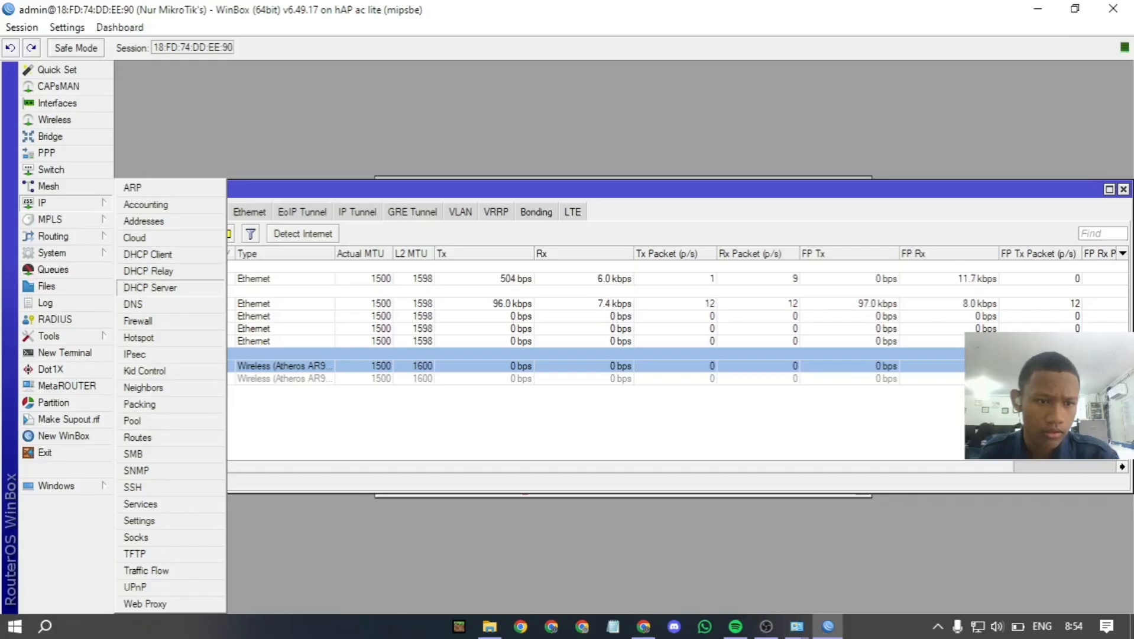
{"action": "left_click", "coordinate": [138, 320]}
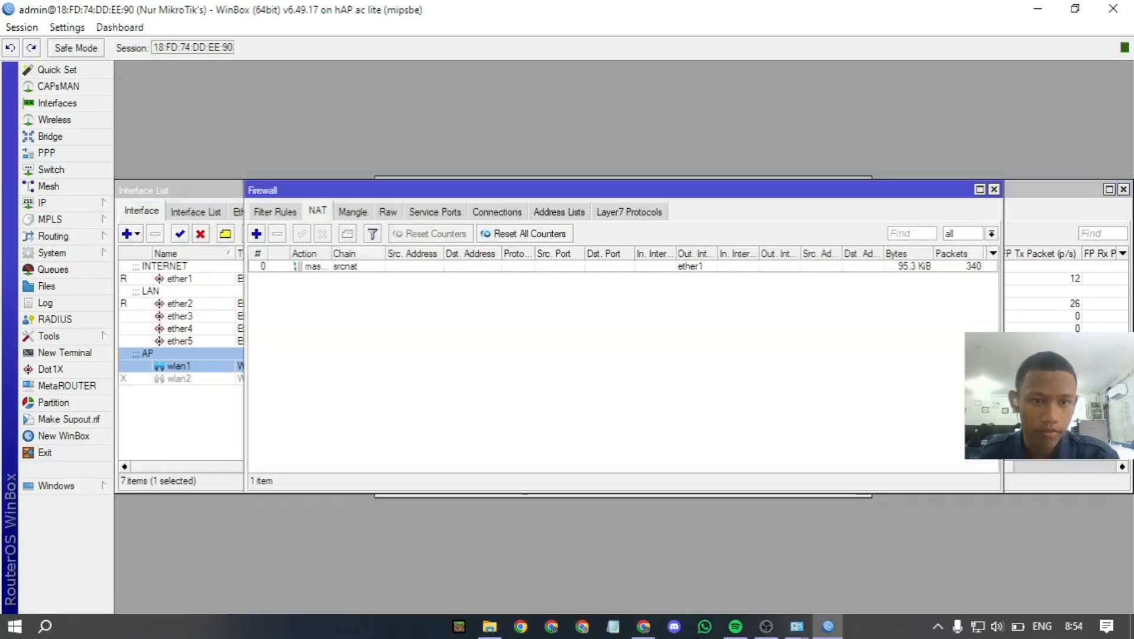
{"action": "left_click", "coordinate": [275, 211]}
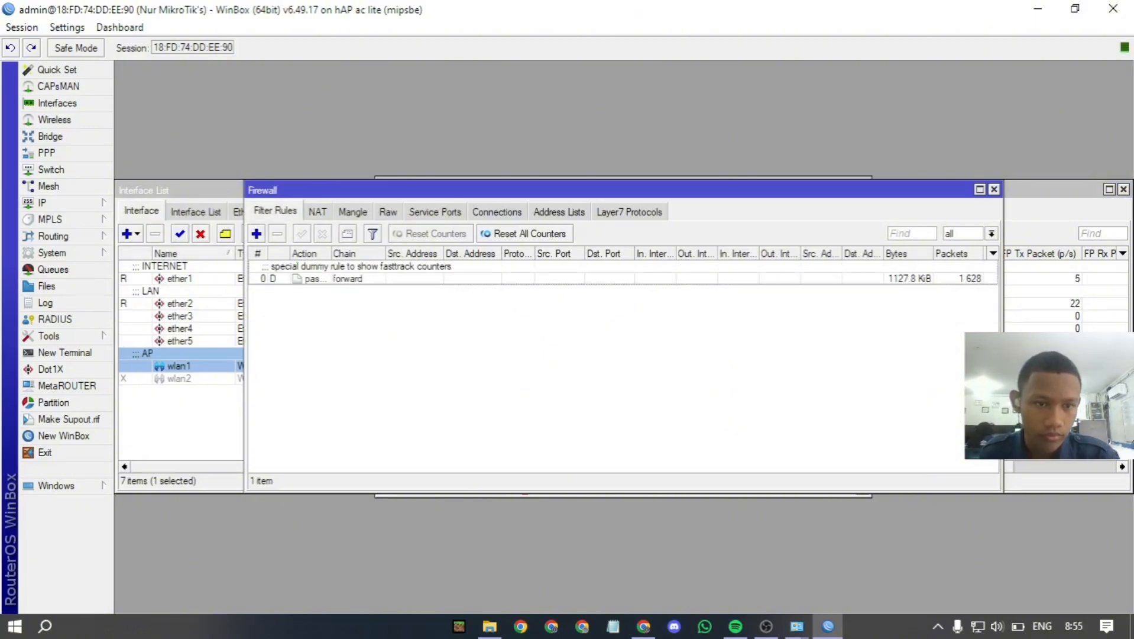
{"action": "left_click", "coordinate": [256, 233]}
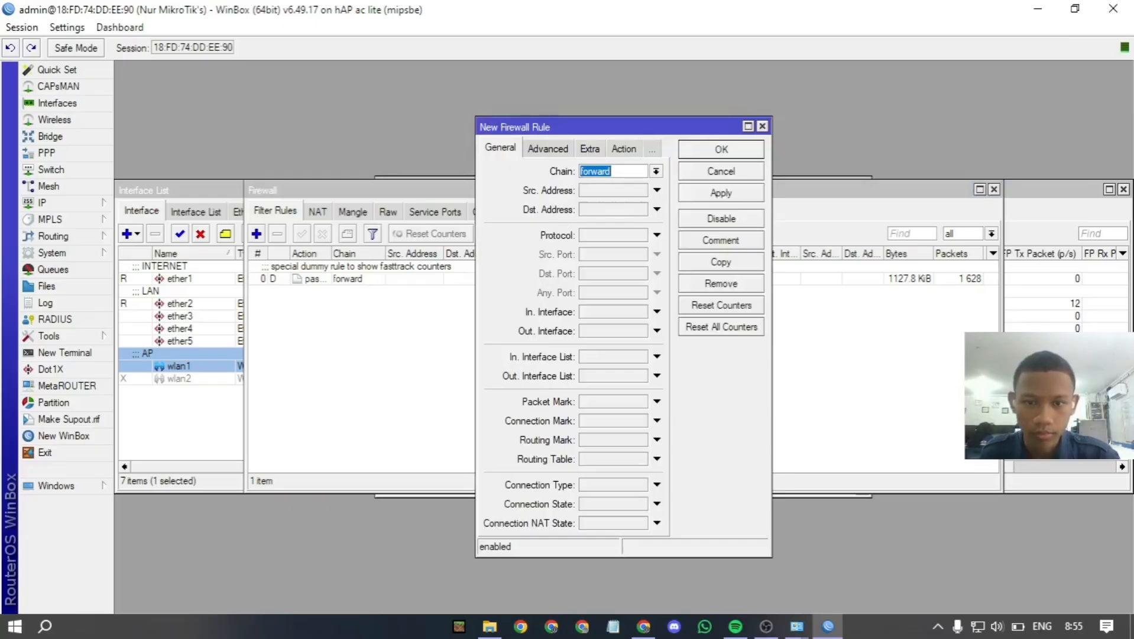
{"action": "left_click", "coordinate": [613, 234]}
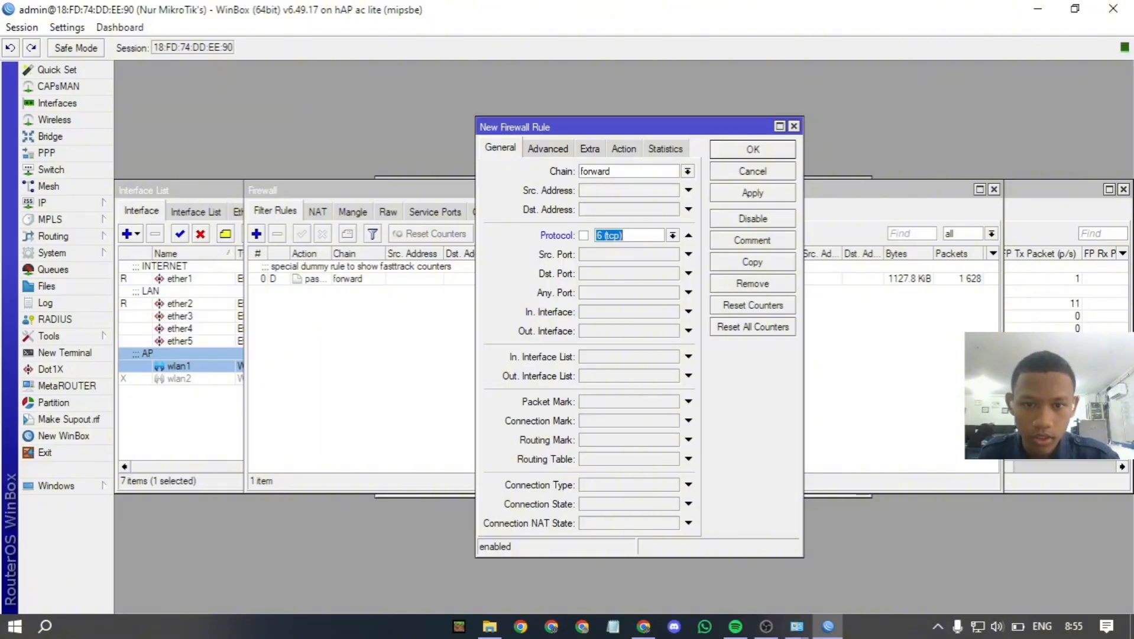
{"action": "left_click", "coordinate": [688, 273]}
{"action": "type", "text": "443"}
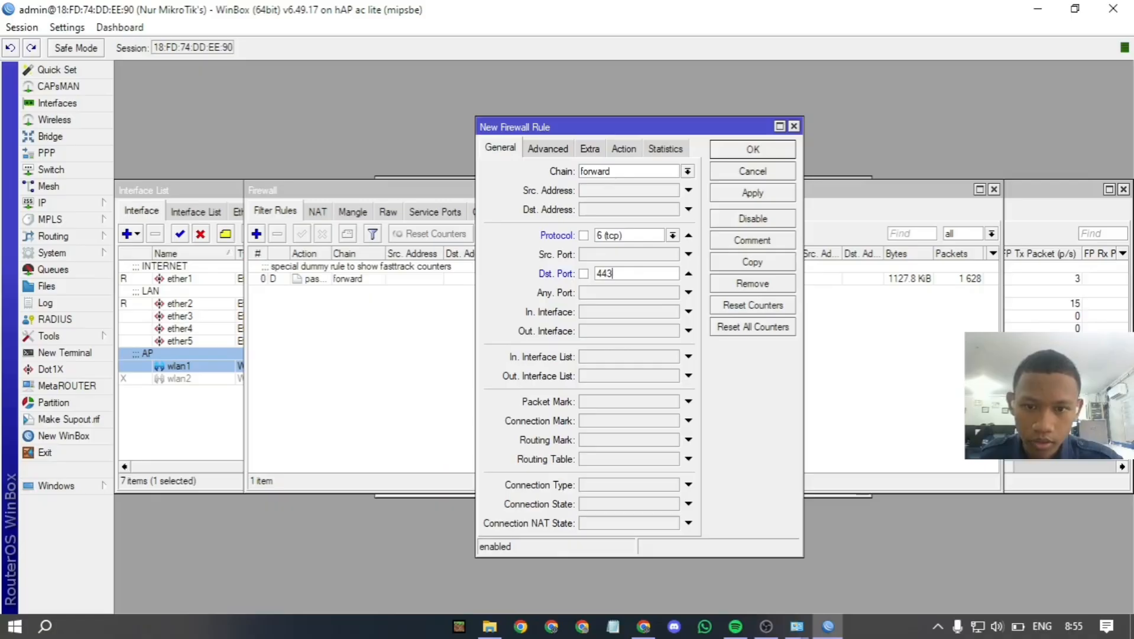
Set the new filter rule's incoming interface to wlan1.
{"action": "left_click", "coordinate": [688, 311]}
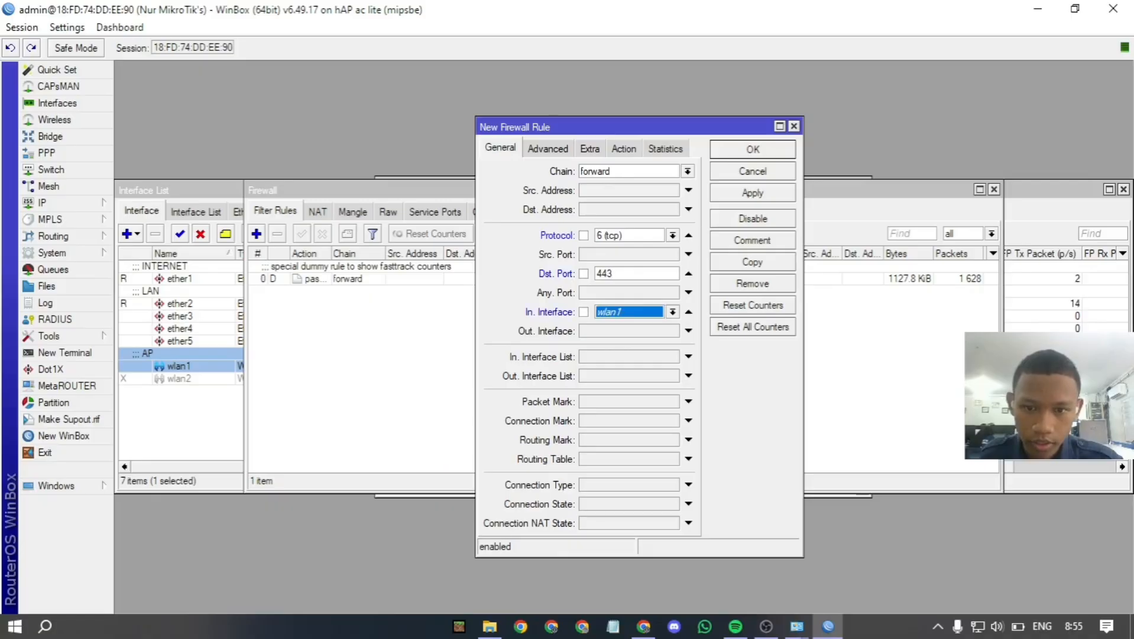
{"action": "left_click", "coordinate": [672, 311]}
{"action": "key", "text": "Return"}
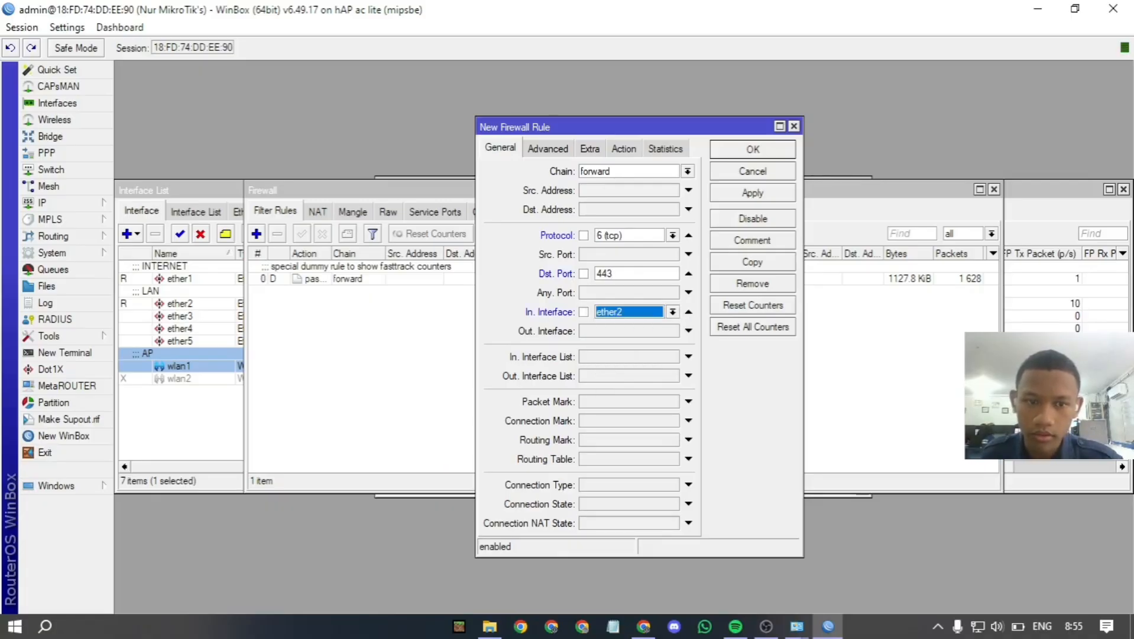
{"action": "left_click", "coordinate": [672, 312]}
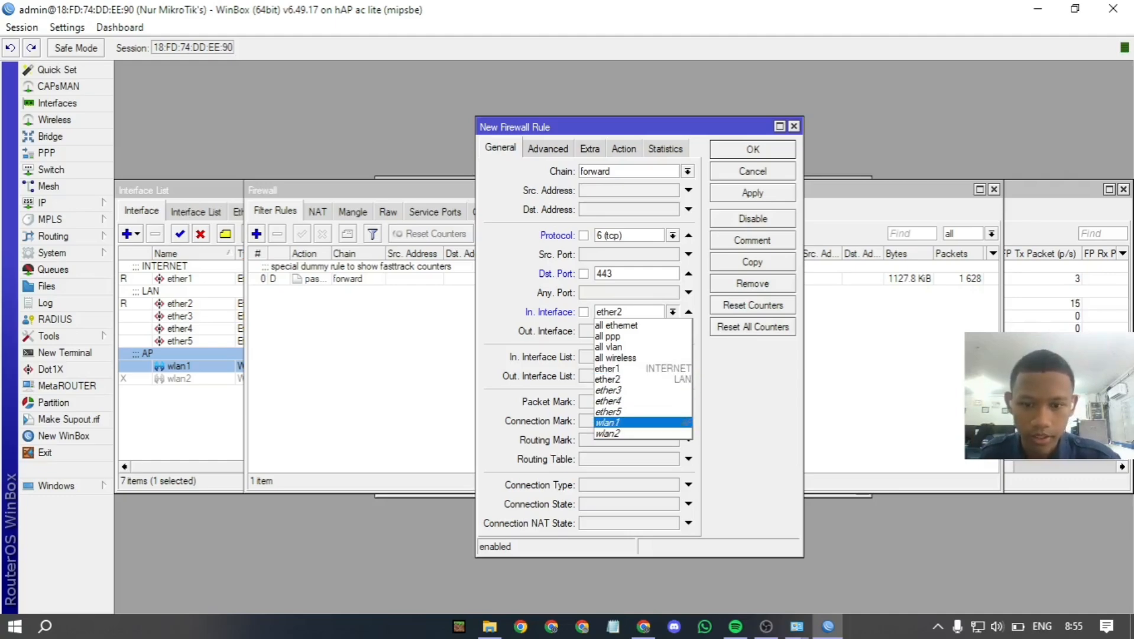
{"action": "left_click", "coordinate": [627, 423]}
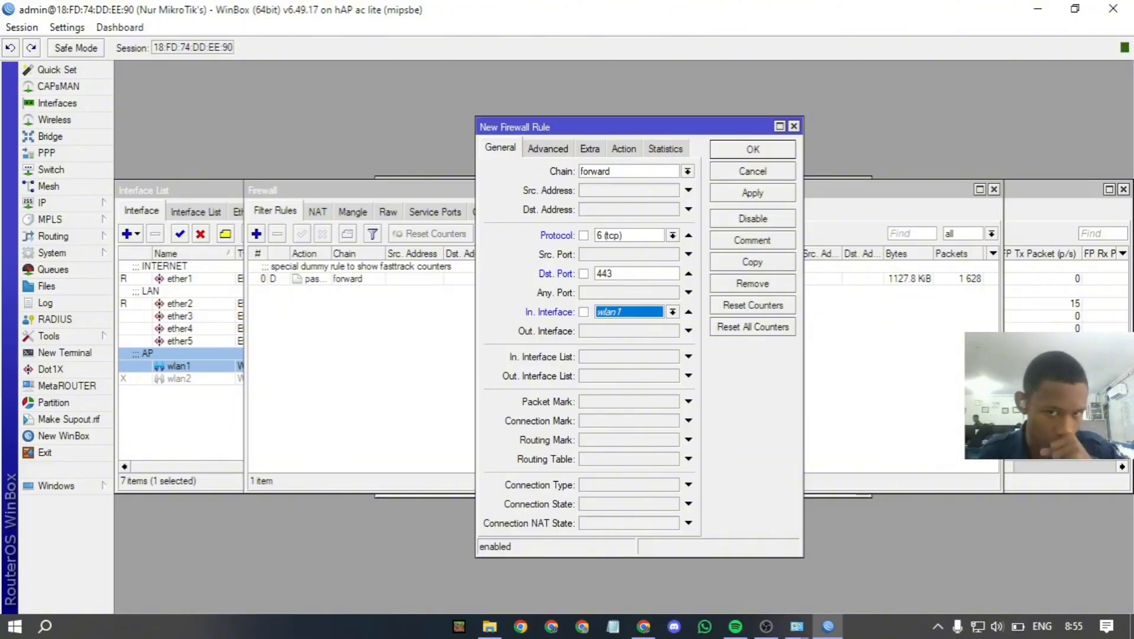
Make the filter rule match the content polibatam.ac.id.
{"action": "left_click", "coordinate": [548, 148]}
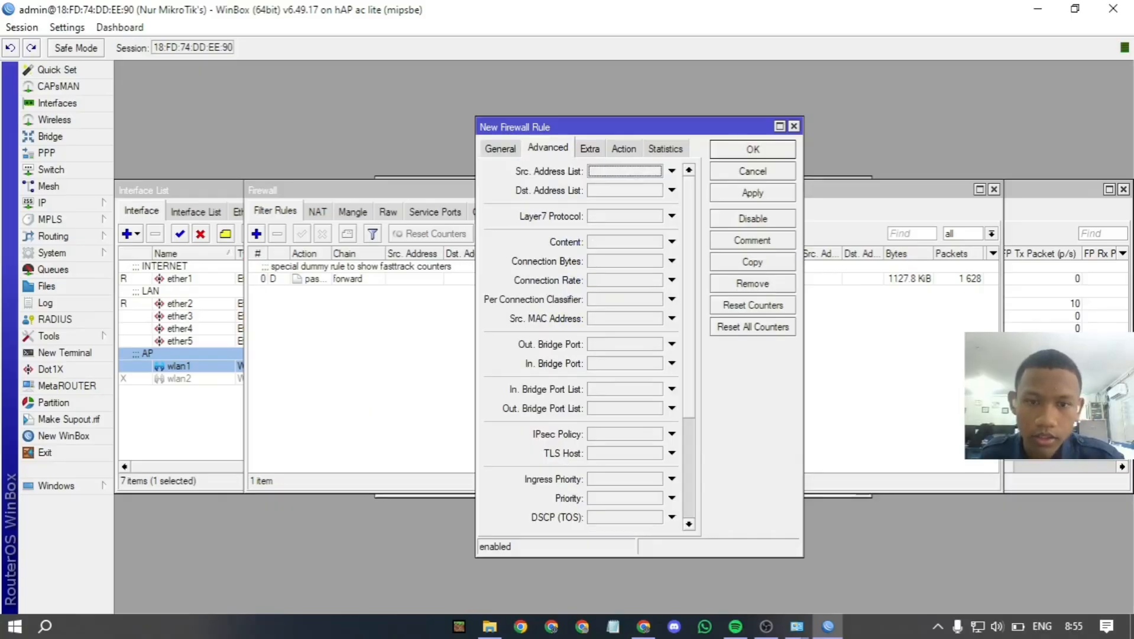
{"action": "left_click", "coordinate": [627, 242]}
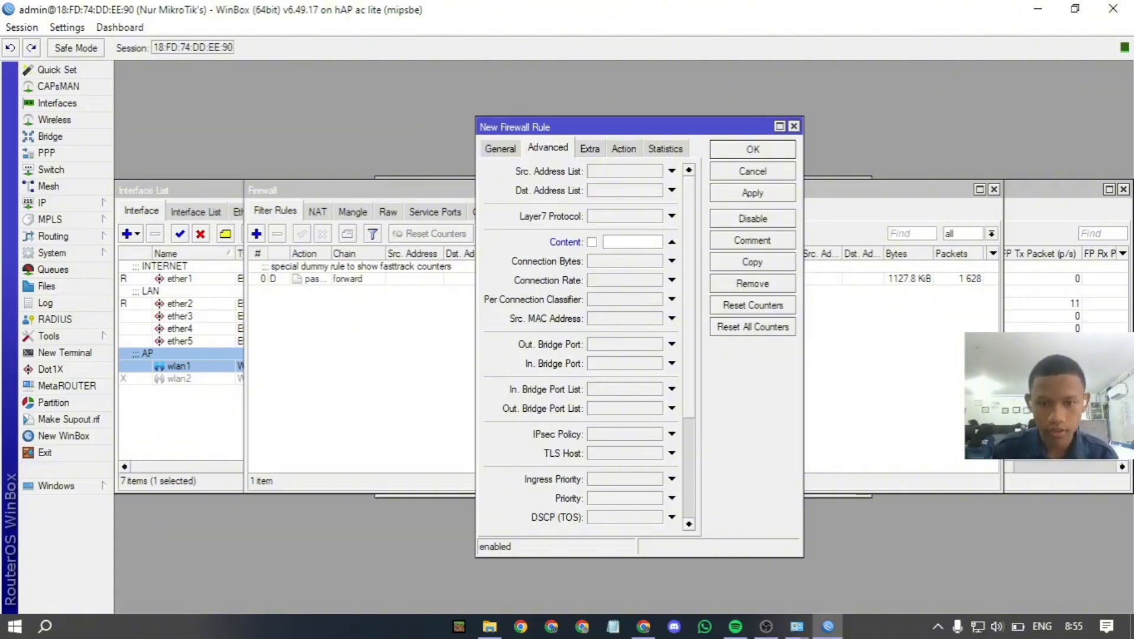
{"action": "type", "text": "po"}
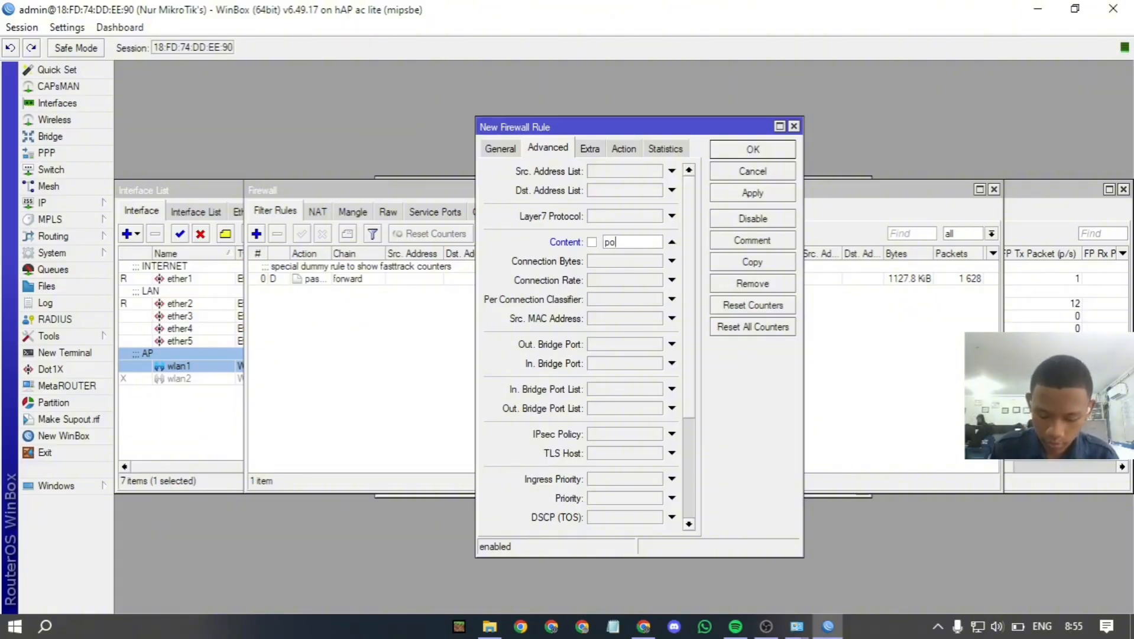
{"action": "type", "text": "libatam.ac.id"}
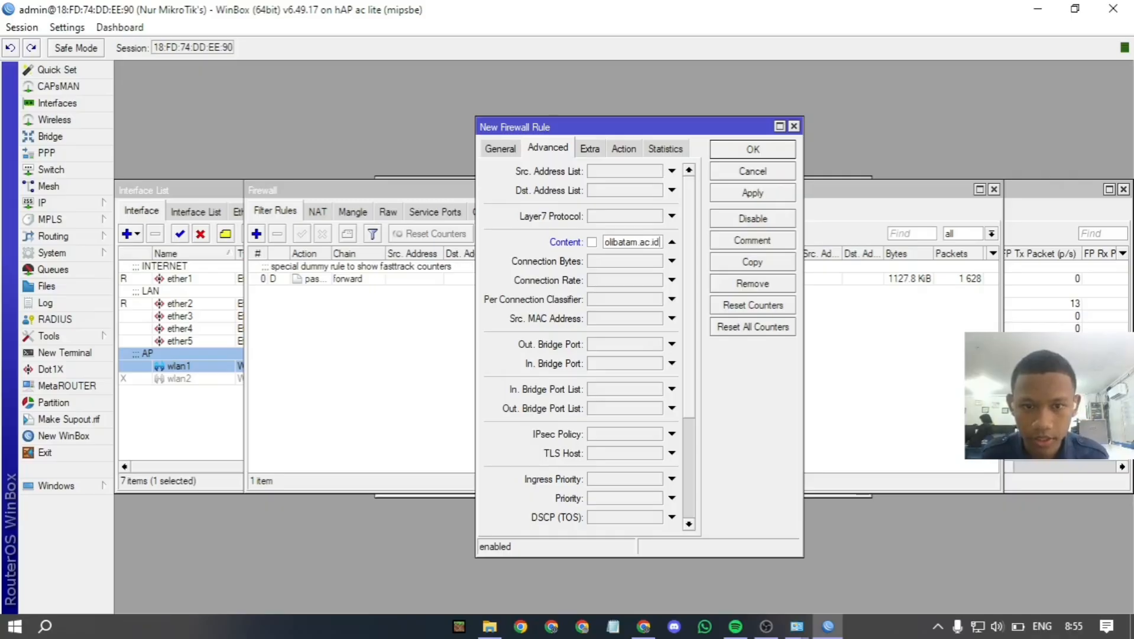
Set the filter rule's action to drop and review its advanced and general settings.
{"action": "left_click", "coordinate": [624, 148]}
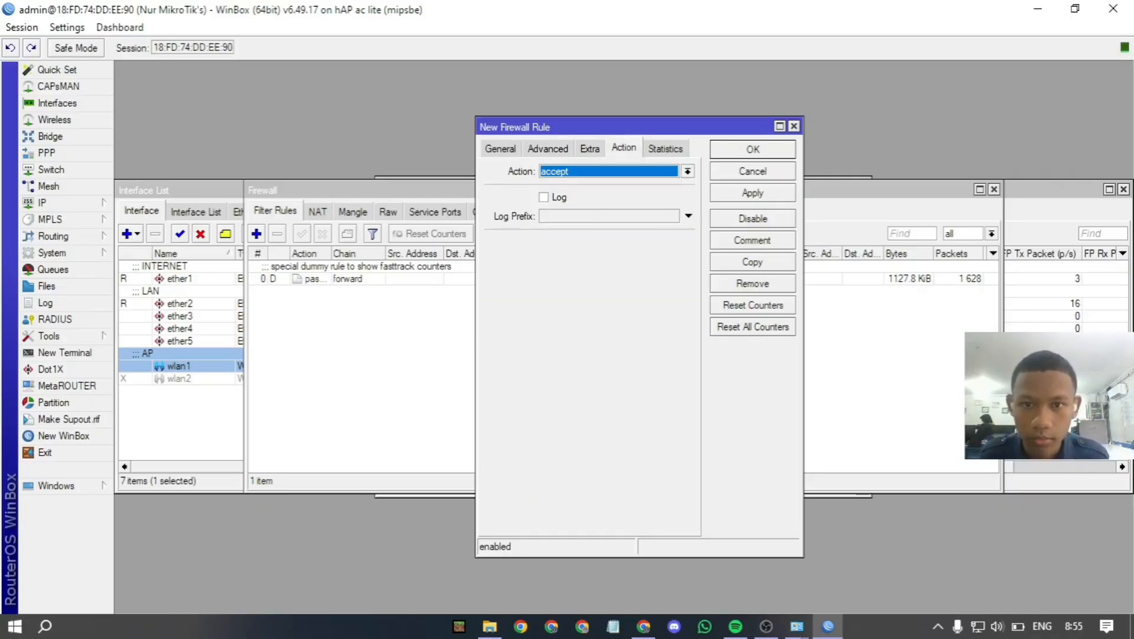
{"action": "left_click", "coordinate": [687, 171]}
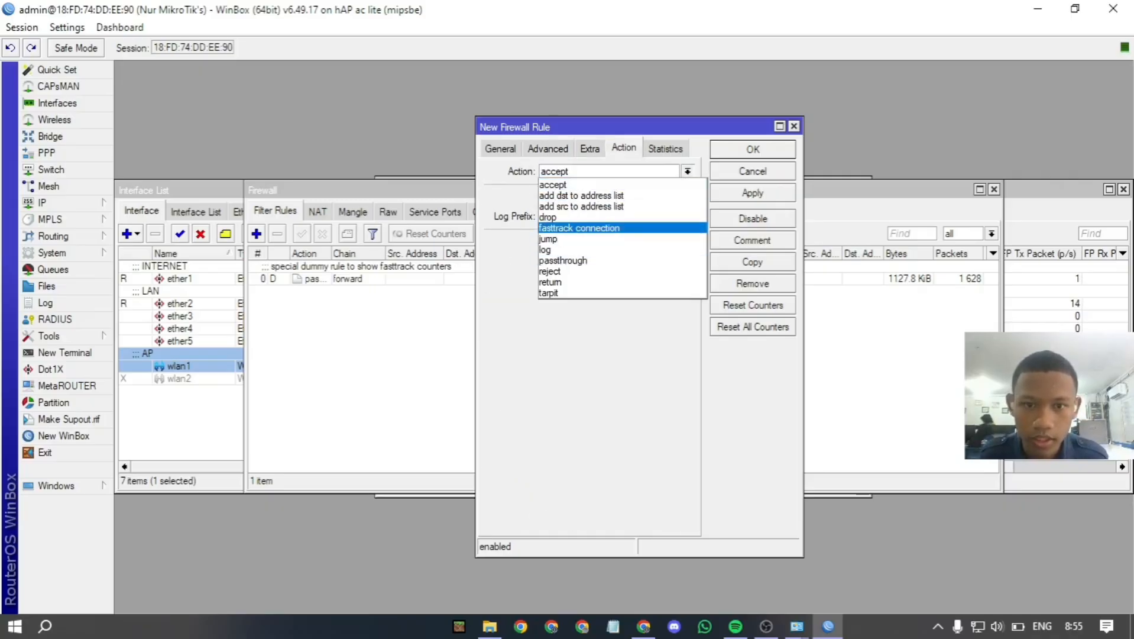
{"action": "left_click", "coordinate": [615, 228]}
{"action": "left_click", "coordinate": [687, 172]}
{"action": "left_click", "coordinate": [615, 217]}
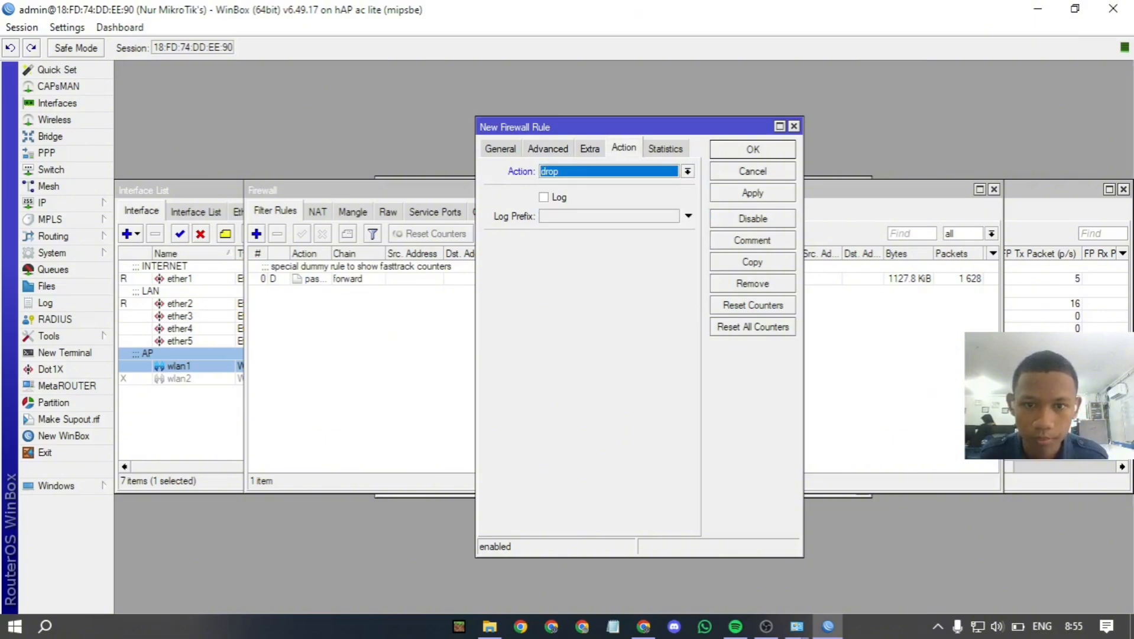
{"action": "left_click", "coordinate": [590, 148]}
{"action": "left_click", "coordinate": [548, 149]}
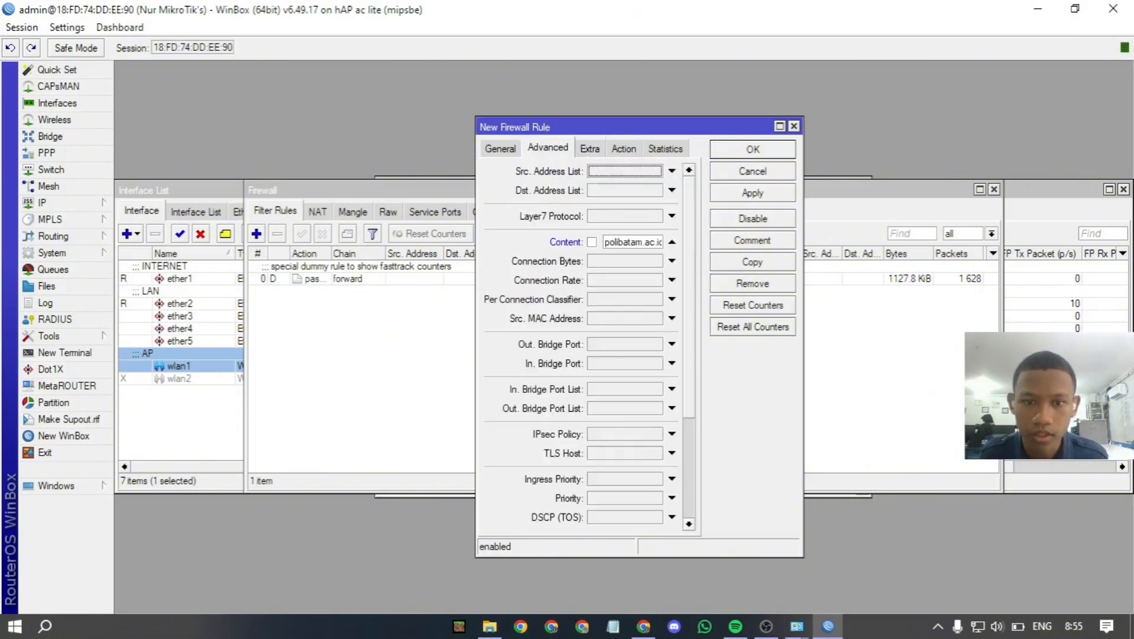
{"action": "left_click", "coordinate": [500, 148]}
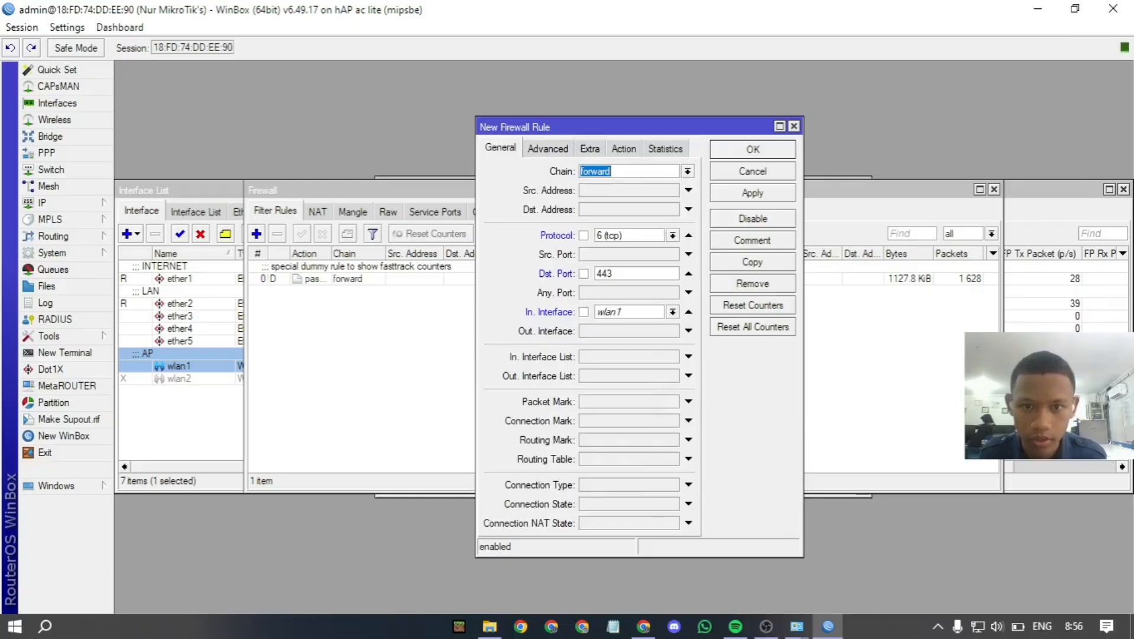
Apply the new drop rule and give it the comment "Block Polibatam.ac.id".
{"action": "left_click", "coordinate": [624, 148]}
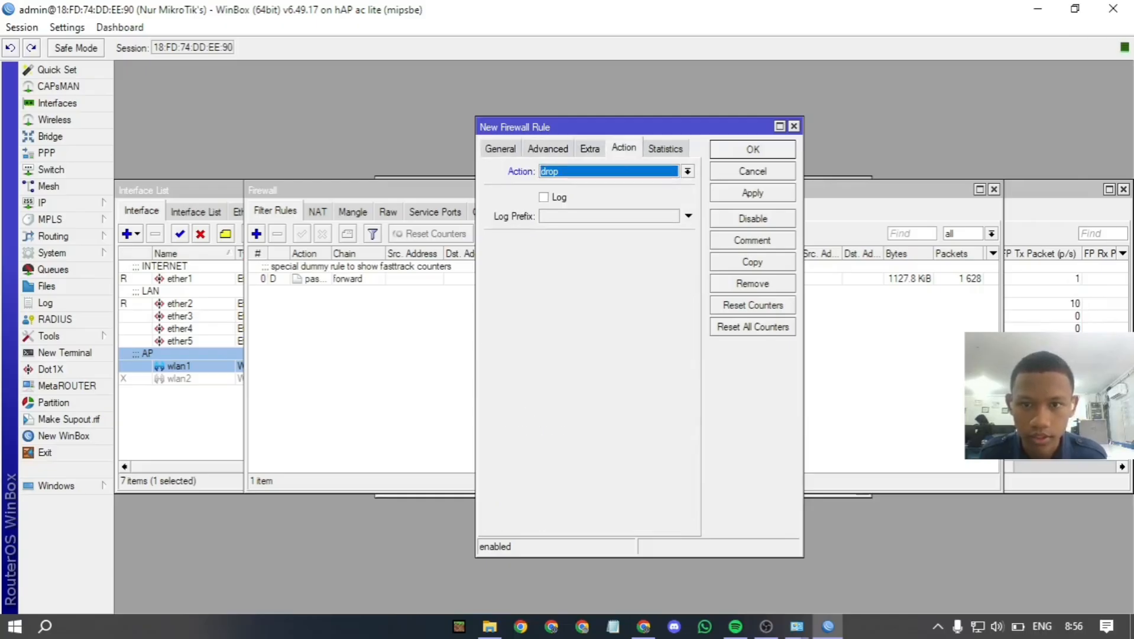
{"action": "left_click", "coordinate": [753, 193]}
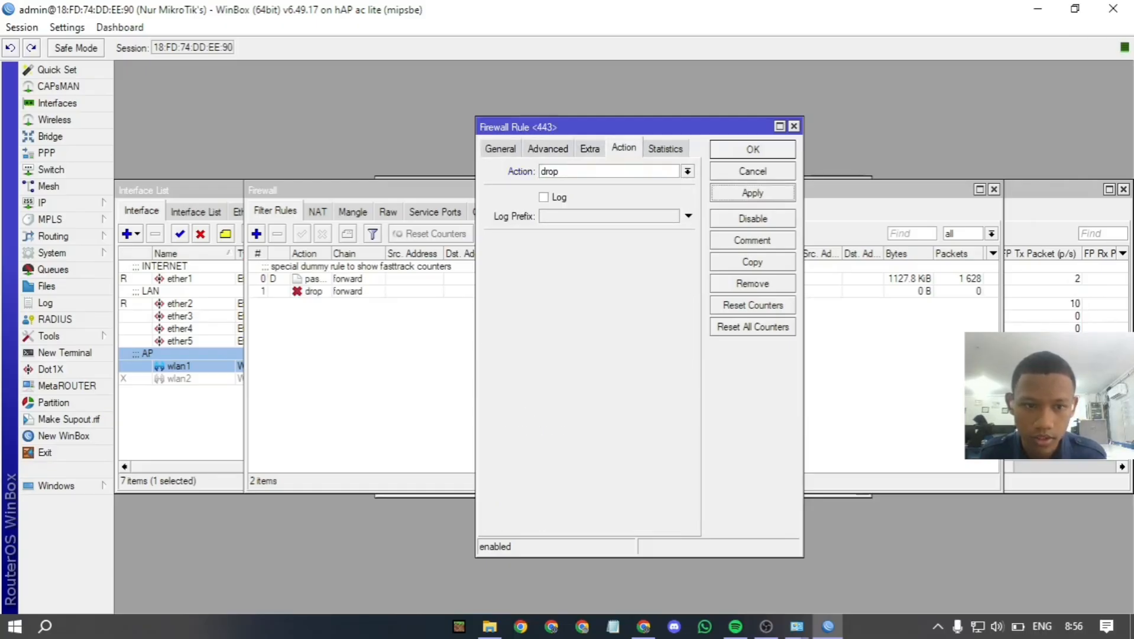
{"action": "left_click", "coordinate": [753, 240]}
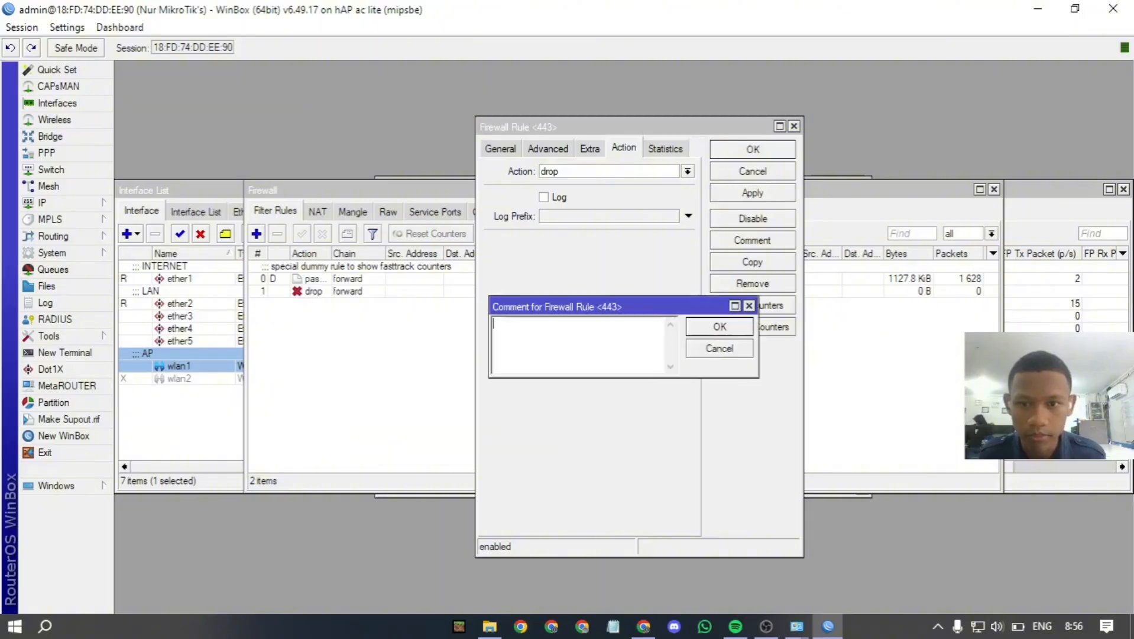
{"action": "type", "text": "Block "}
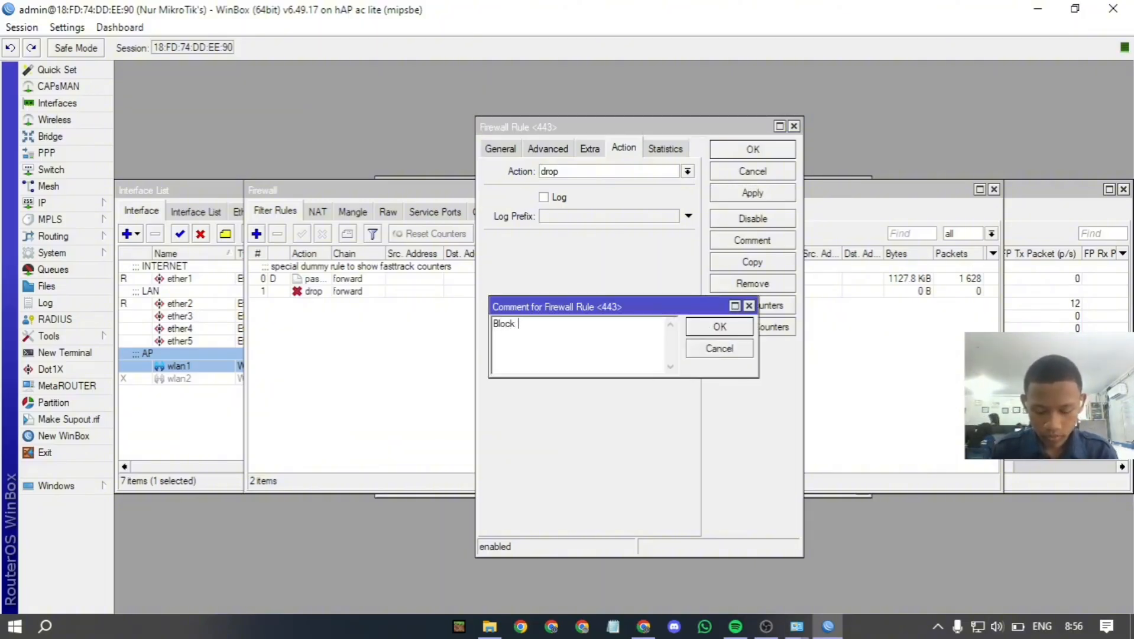
{"action": "type", "text": "Polibata,m"}
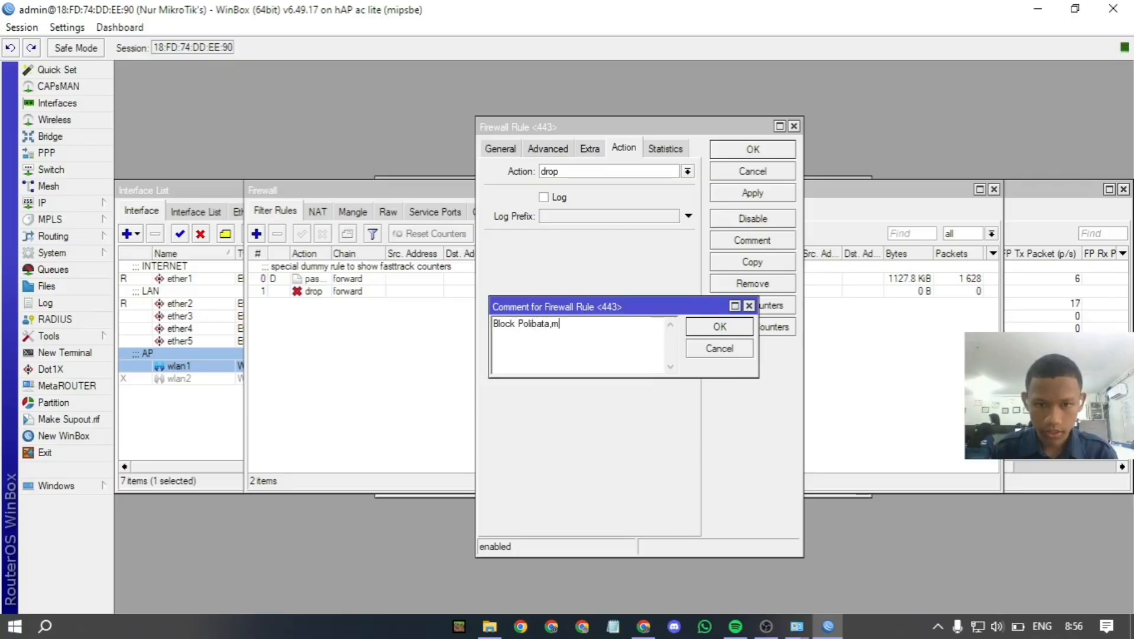
{"action": "key", "text": "BackSpace"}
{"action": "key", "text": "BackSpace"}
{"action": "type", "text": "m.a"}
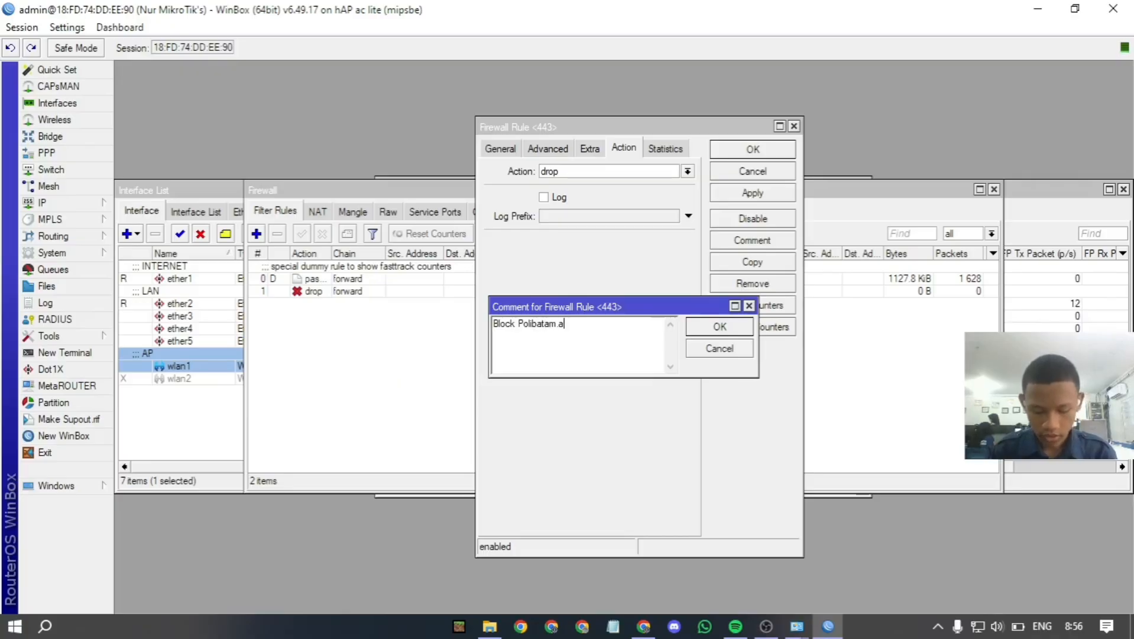
{"action": "type", "text": "c.id"}
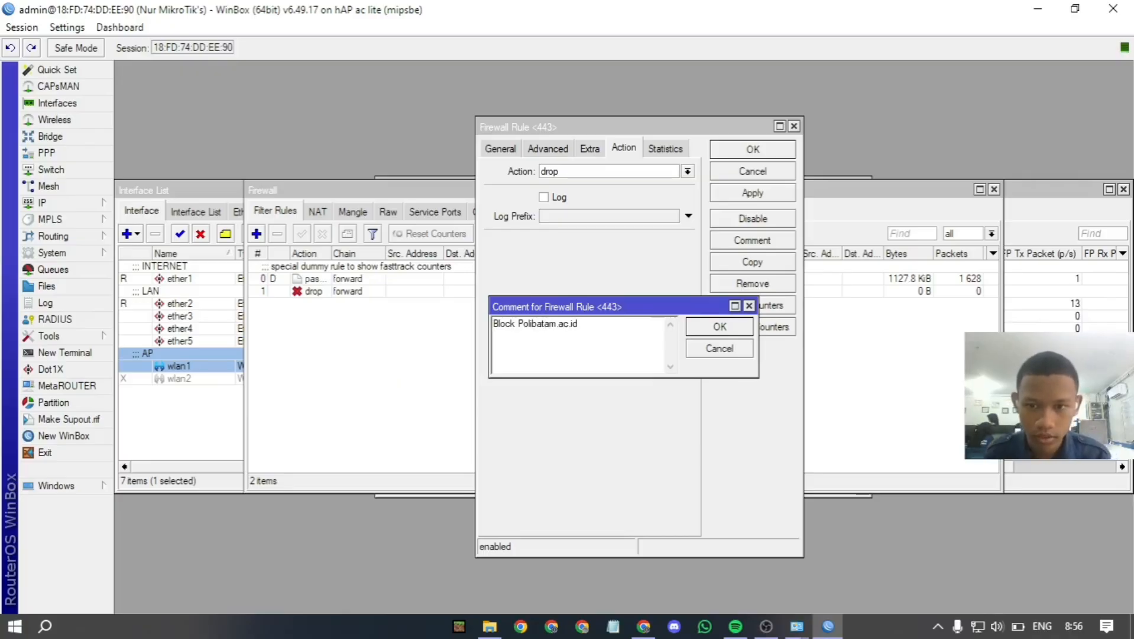
{"action": "key", "text": "Return"}
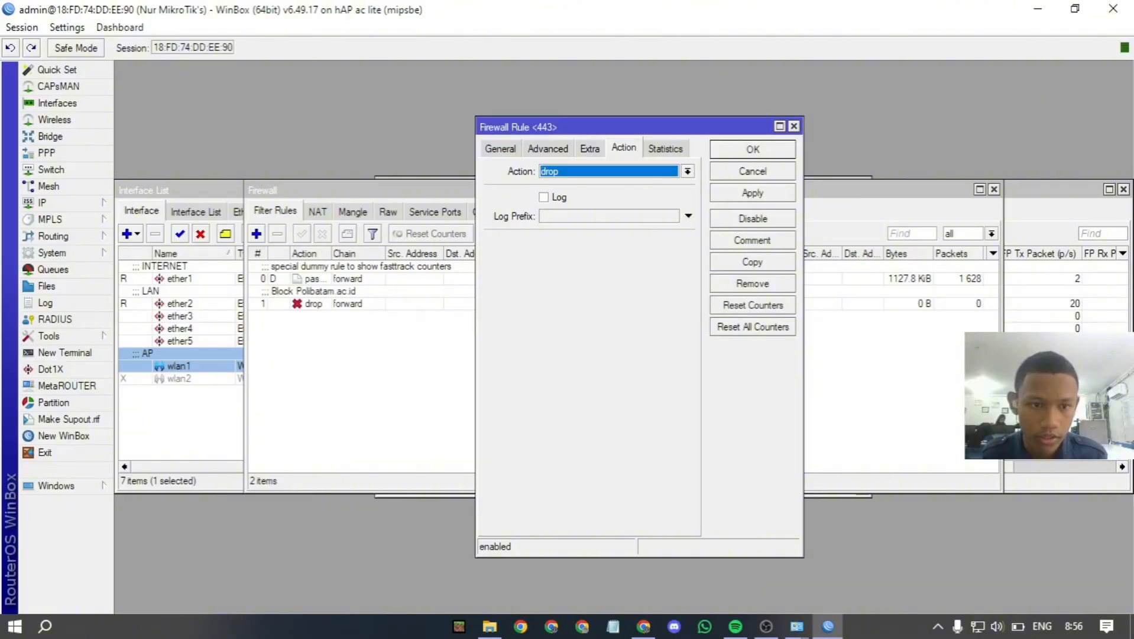
Apply the commented firewall rule and view its statistics alongside the filter rule list.
{"action": "left_click", "coordinate": [752, 193]}
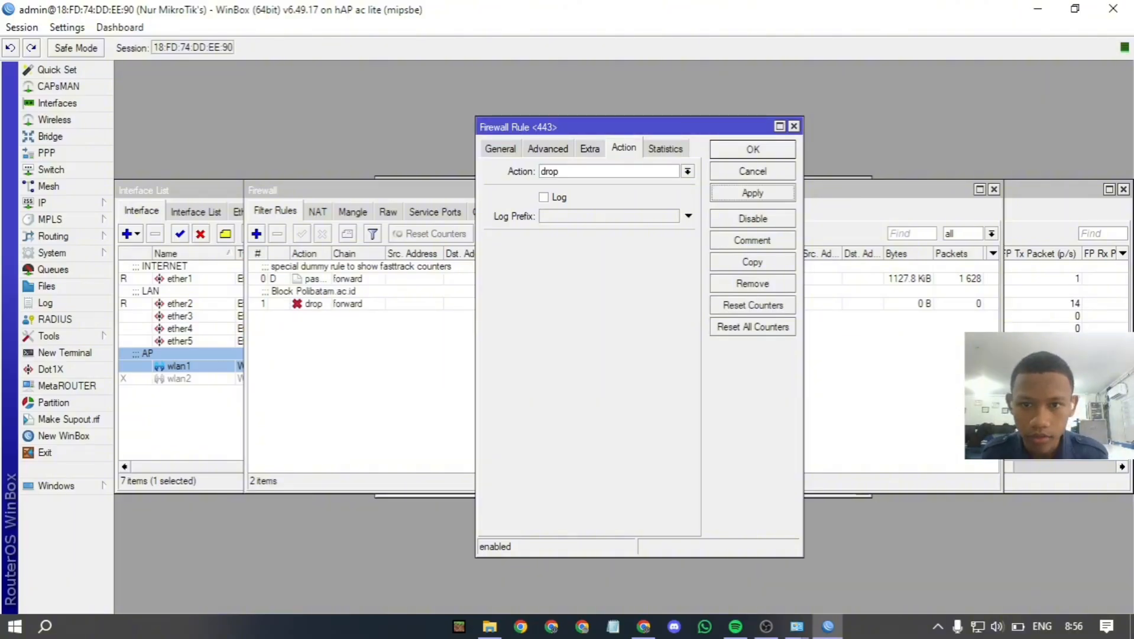
{"action": "left_click", "coordinate": [666, 147]}
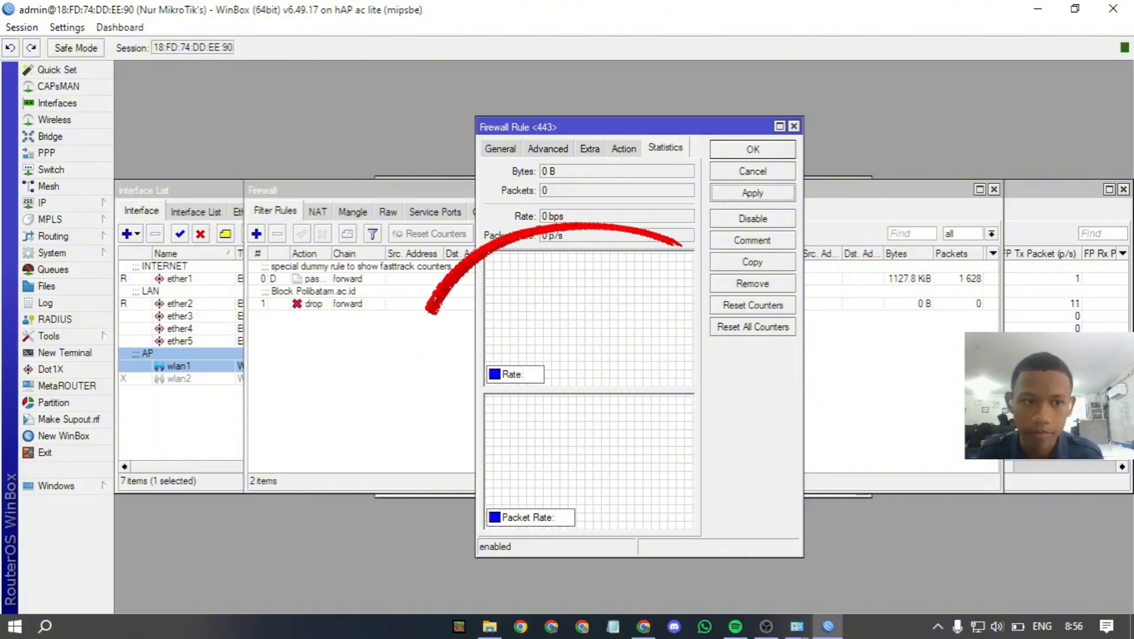
{"action": "left_click_drag", "start_coordinate": [633, 127], "coordinate": [699, 133]}
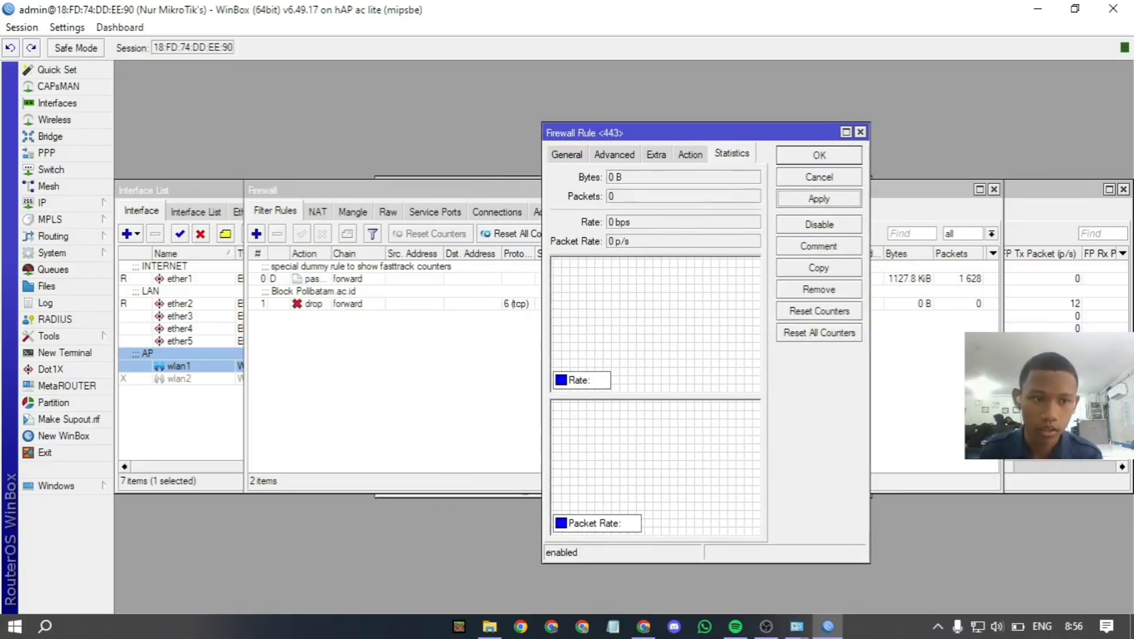
Remove the wireless client's lease on dhcp2 from the DHCP server leases and close the DHCP server window.
{"action": "left_click", "coordinate": [48, 202]}
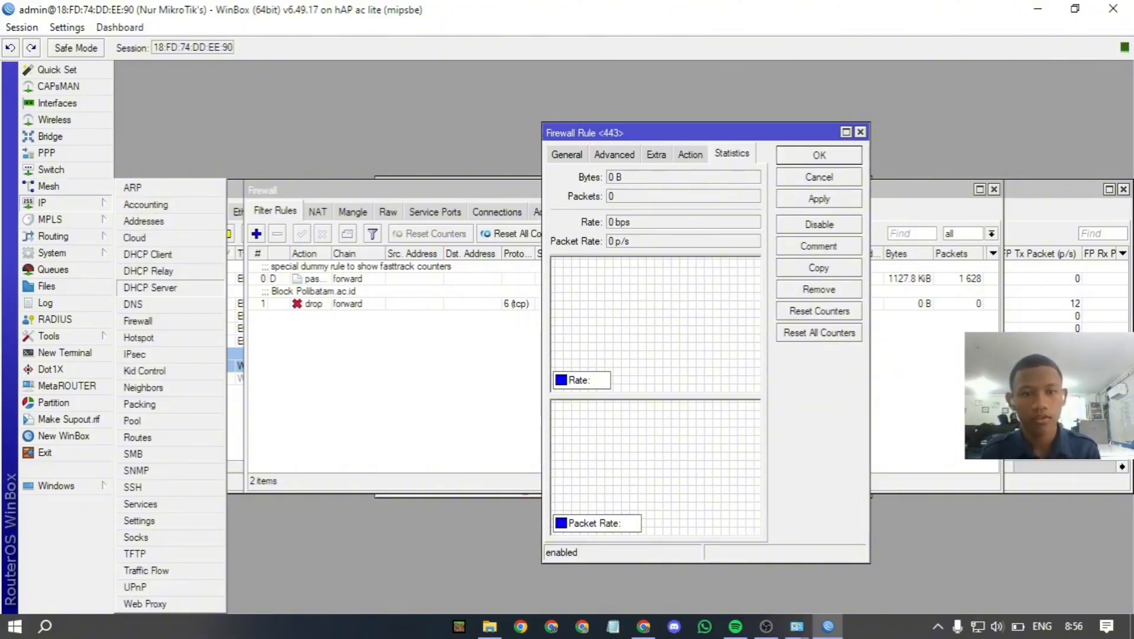
{"action": "left_click", "coordinate": [149, 287]}
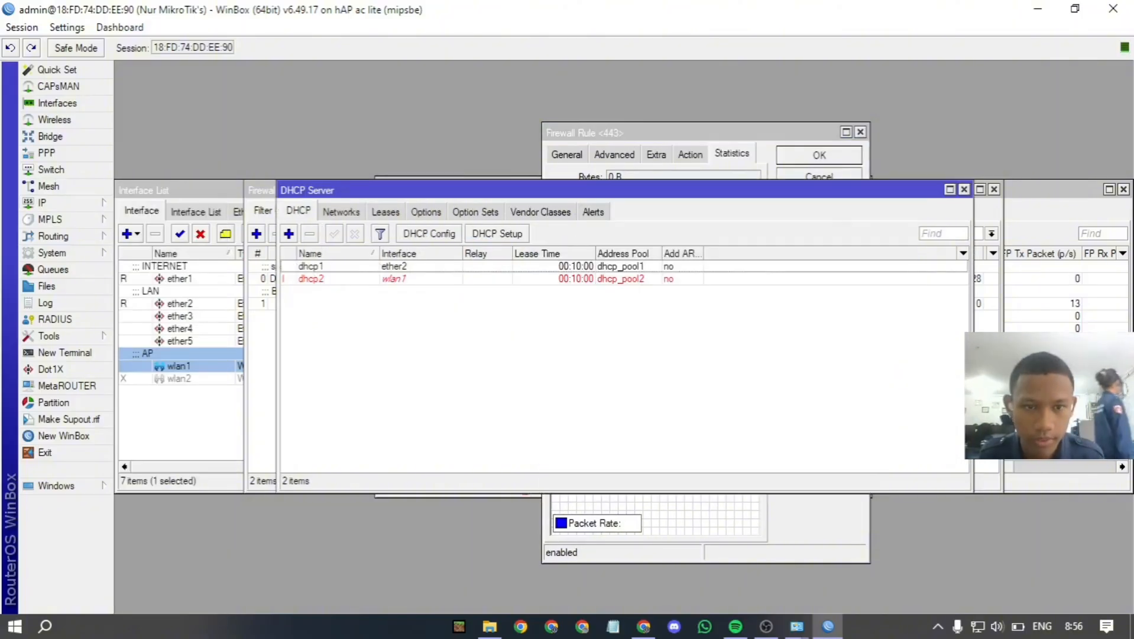
{"action": "left_click", "coordinate": [386, 211]}
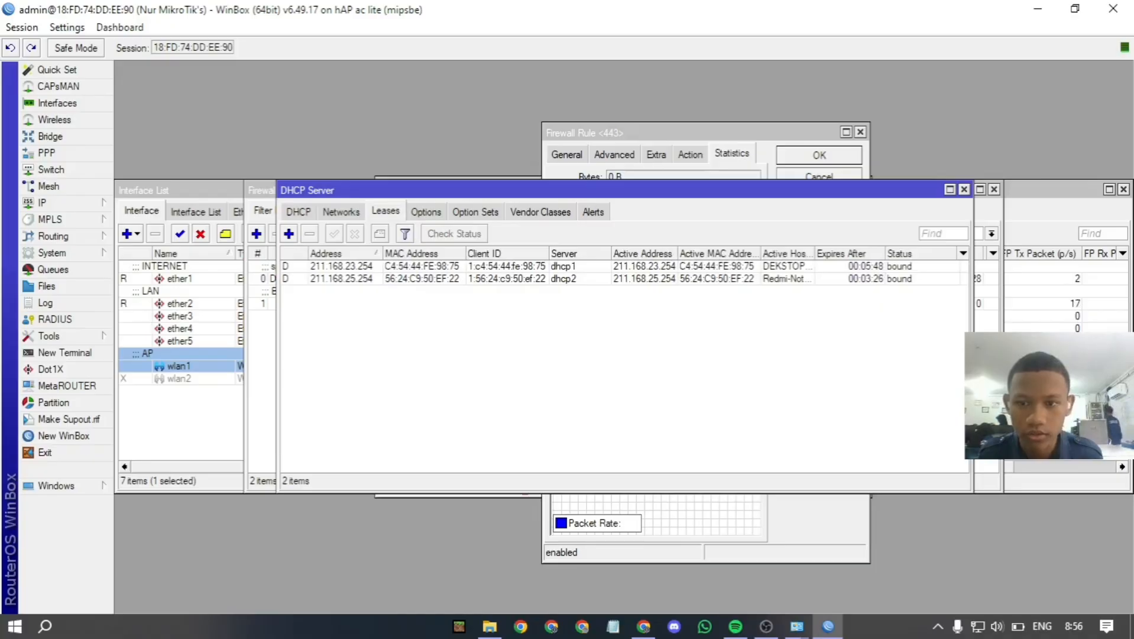
{"action": "left_click", "coordinate": [580, 279]}
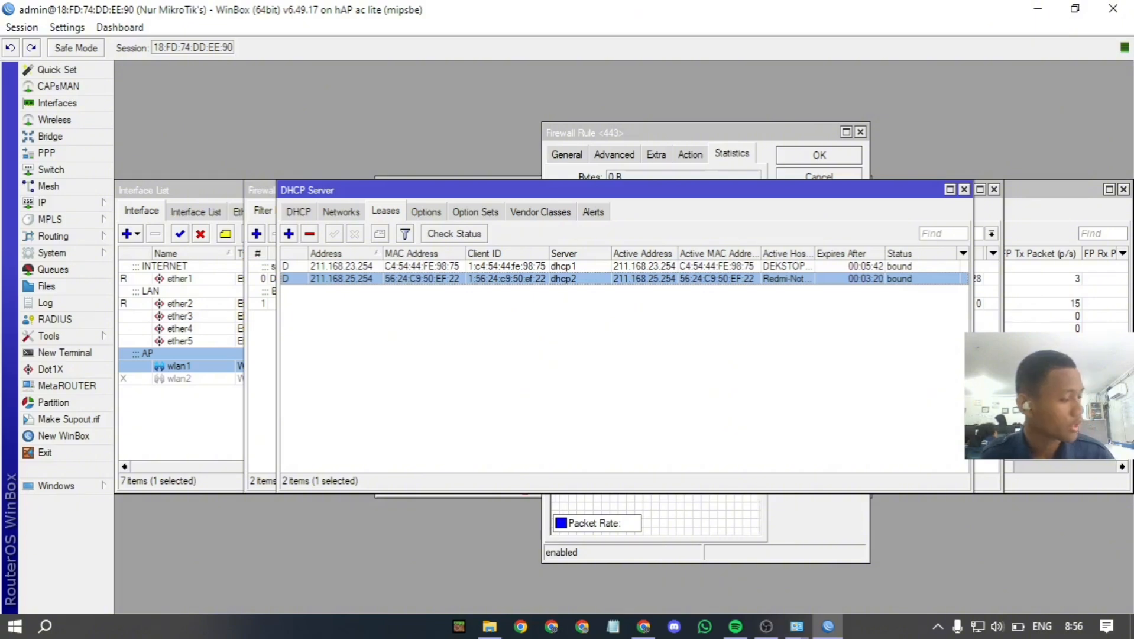
{"action": "right_click", "coordinate": [594, 279]}
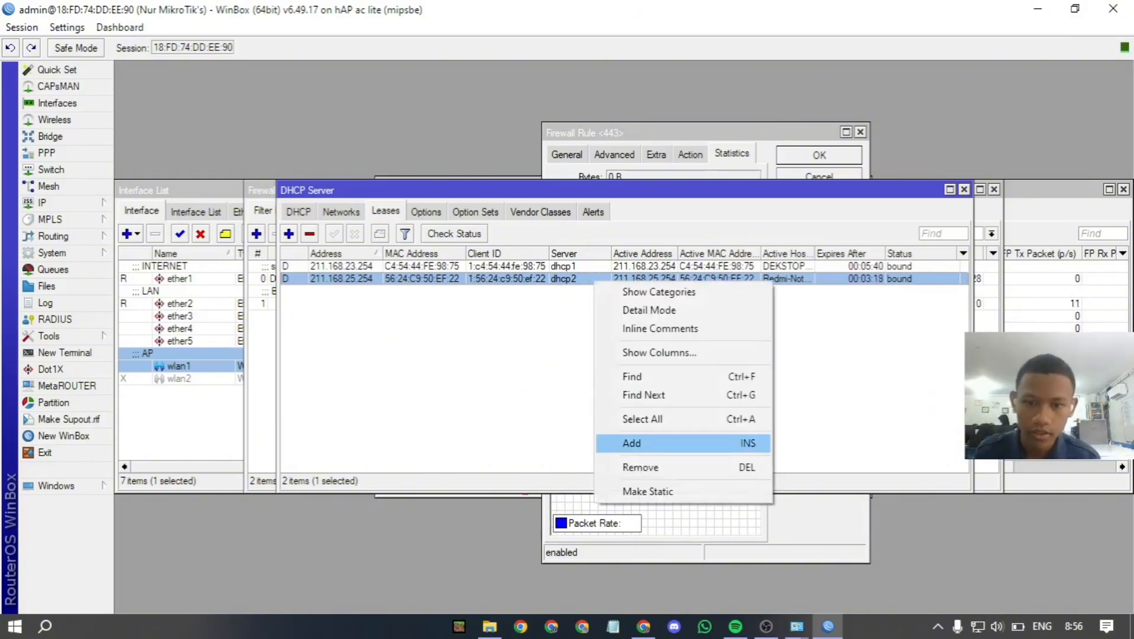
{"action": "left_click", "coordinate": [640, 466]}
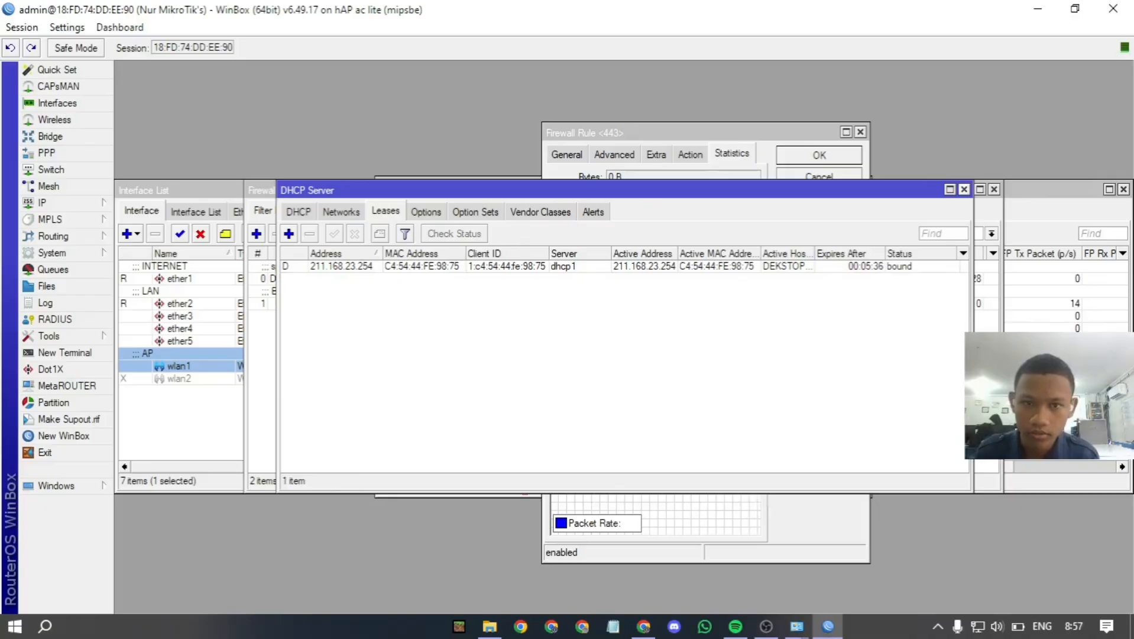
{"action": "left_click", "coordinate": [963, 189]}
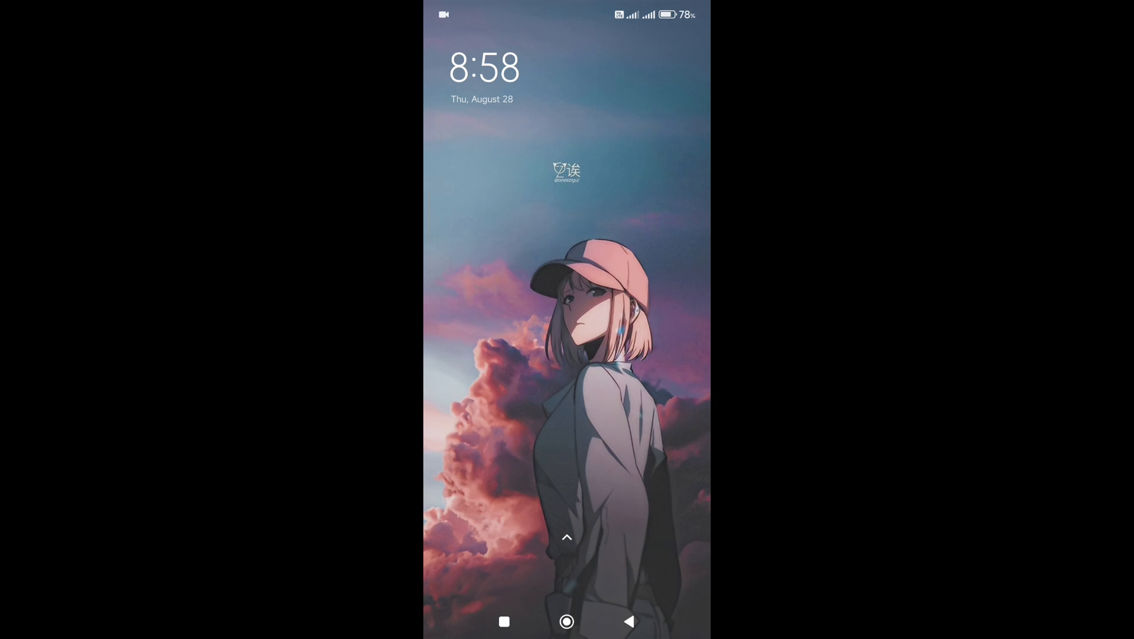
Switch to the phone and connect it to the Nur.Net Wi-Fi network.
{"action": "left_click_drag", "start_coordinate": [674, 6], "coordinate": [674, 296]}
{"action": "left_click", "coordinate": [475, 131]}
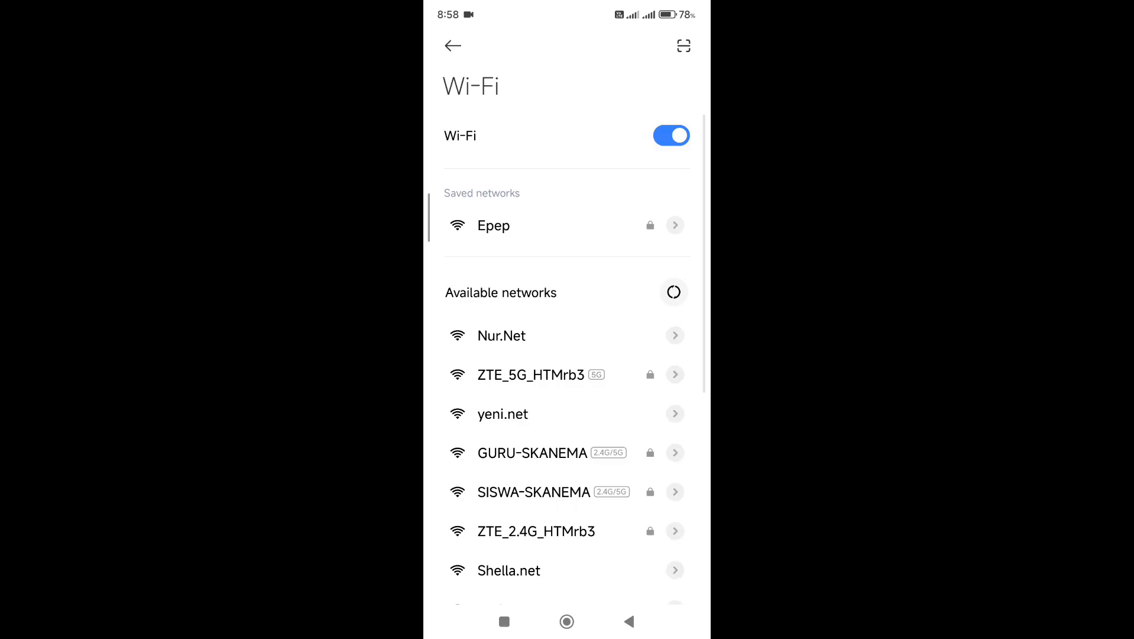
{"action": "scroll", "coordinate": [567, 325], "scroll_direction": "down", "scroll_amount": 5}
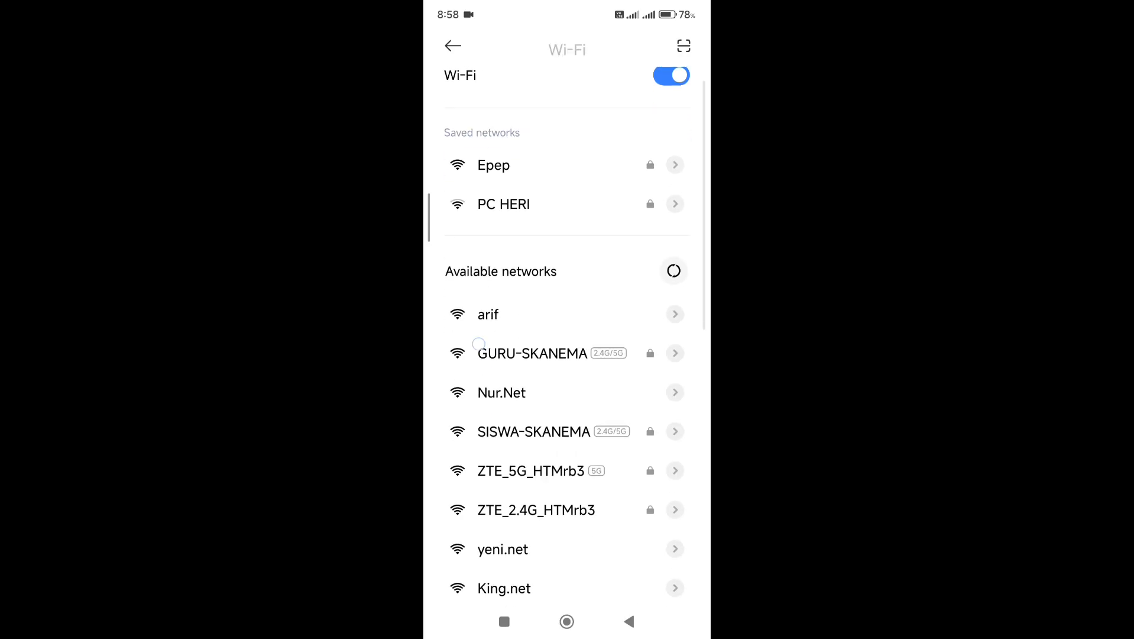
{"action": "left_click", "coordinate": [488, 276]}
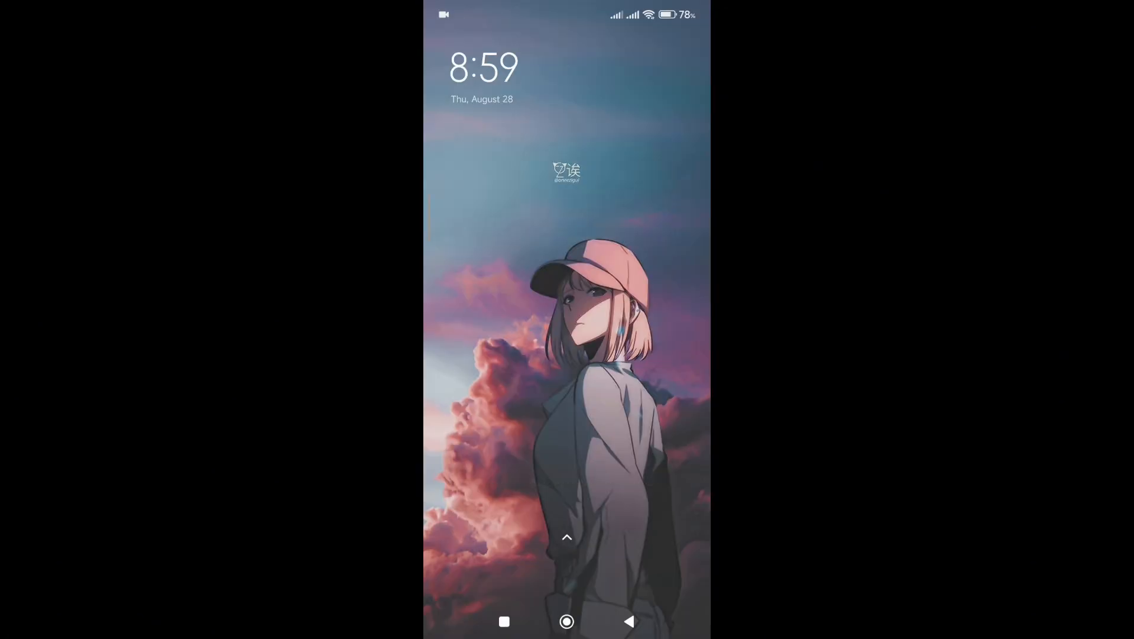
Open Chrome on the phone with a new tab.
{"action": "left_click_drag", "start_coordinate": [566, 536], "coordinate": [566, 296]}
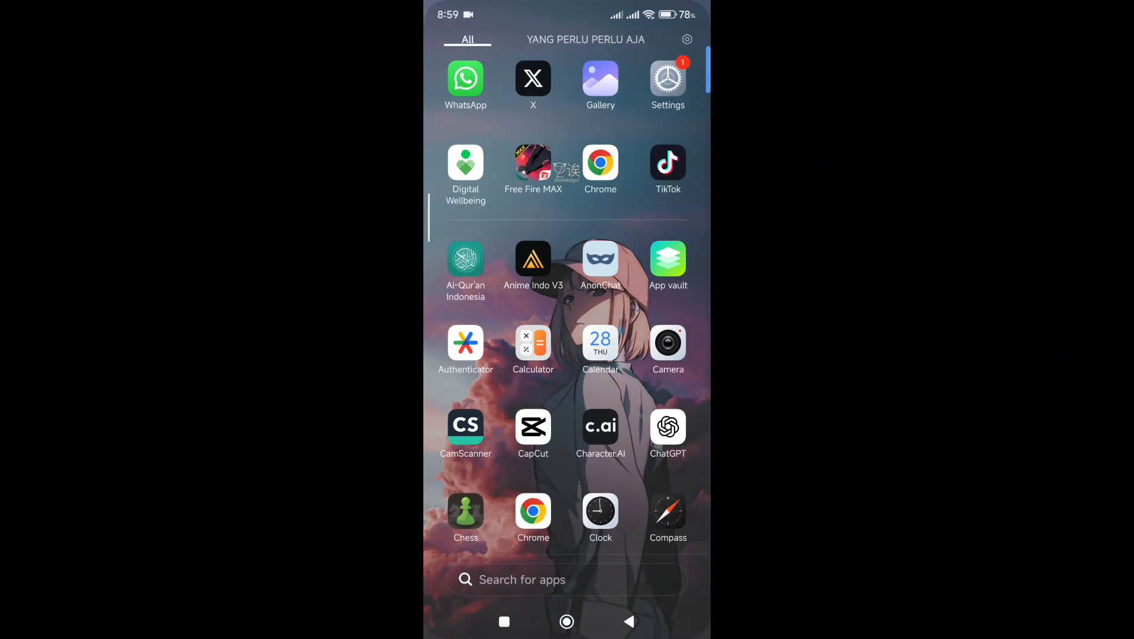
{"action": "scroll", "coordinate": [566, 296], "scroll_direction": "down", "scroll_amount": 5}
{"action": "scroll", "coordinate": [566, 296], "scroll_direction": "up", "scroll_amount": 5}
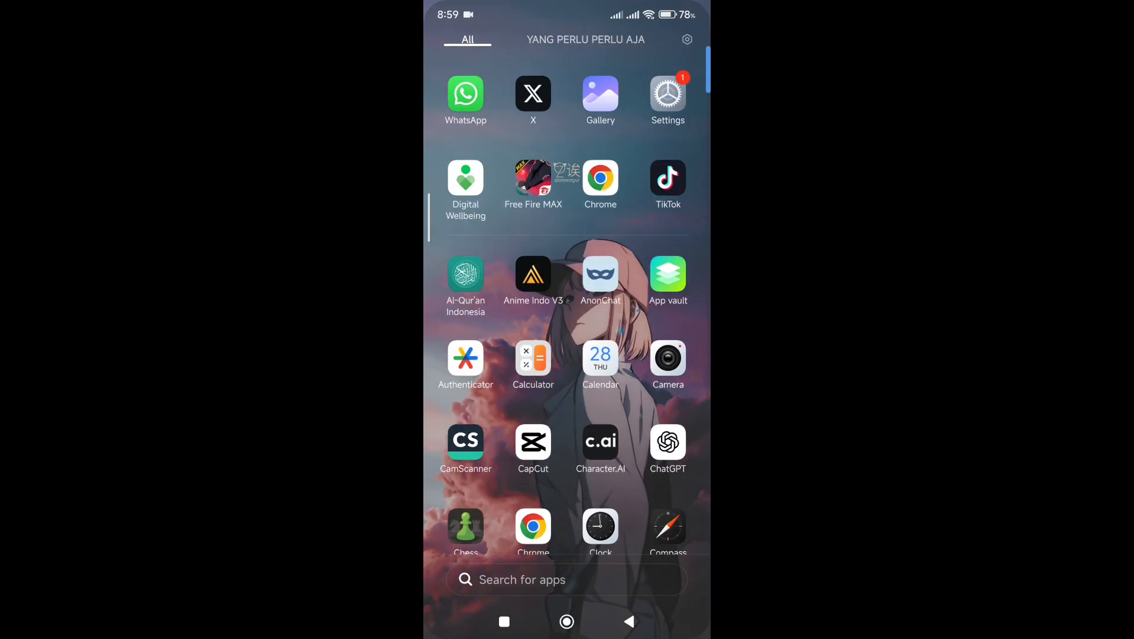
{"action": "left_click", "coordinate": [600, 163]}
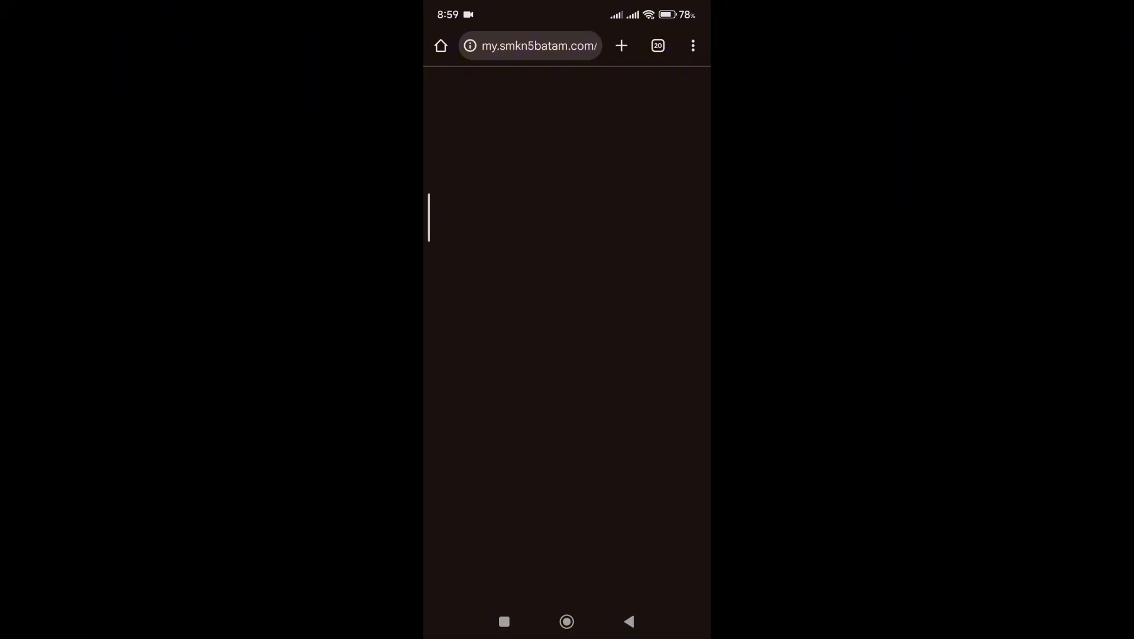
{"action": "left_click", "coordinate": [621, 45]}
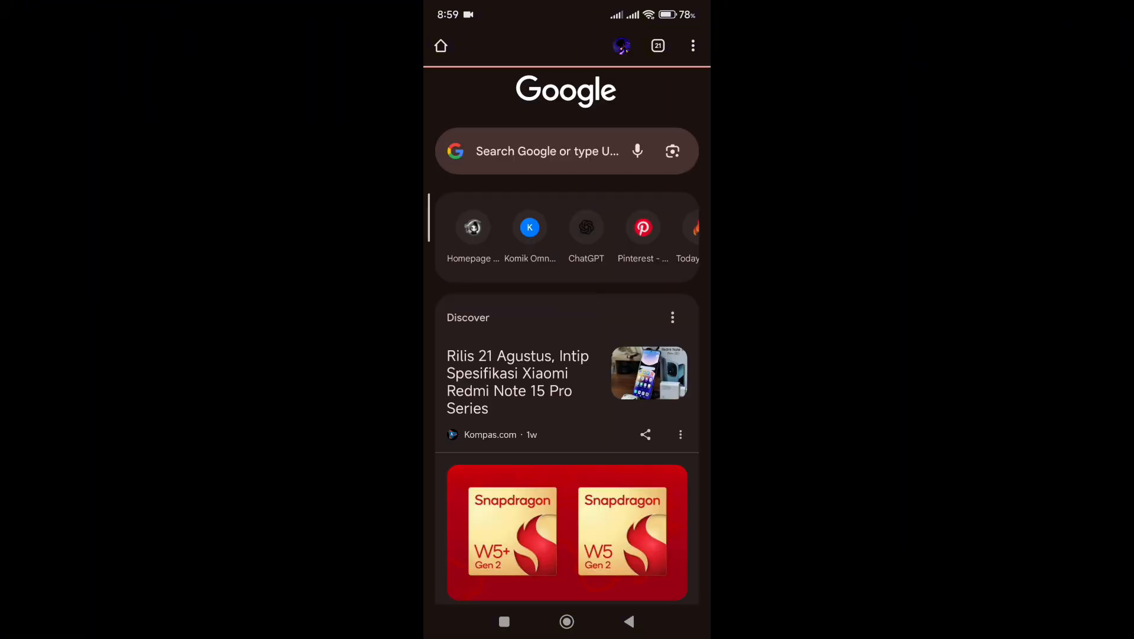
Try to load polibatam.ac.id in the new tab over the Nur.Net Wi-Fi.
{"action": "left_click", "coordinate": [597, 143]}
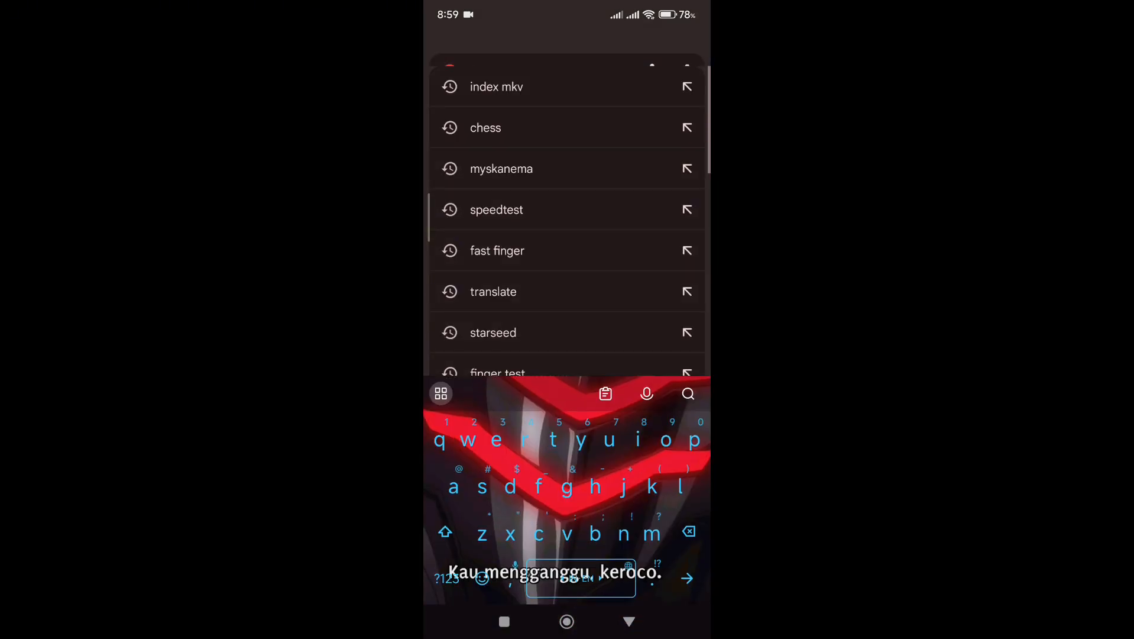
{"action": "type", "text": "p"}
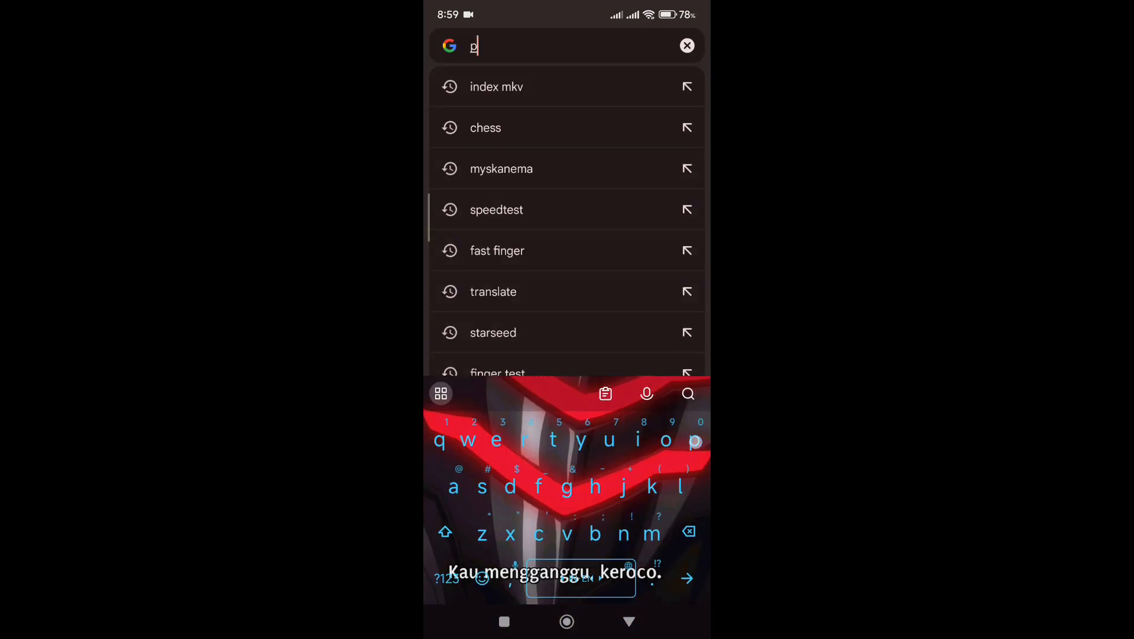
{"action": "type", "text": "oli"}
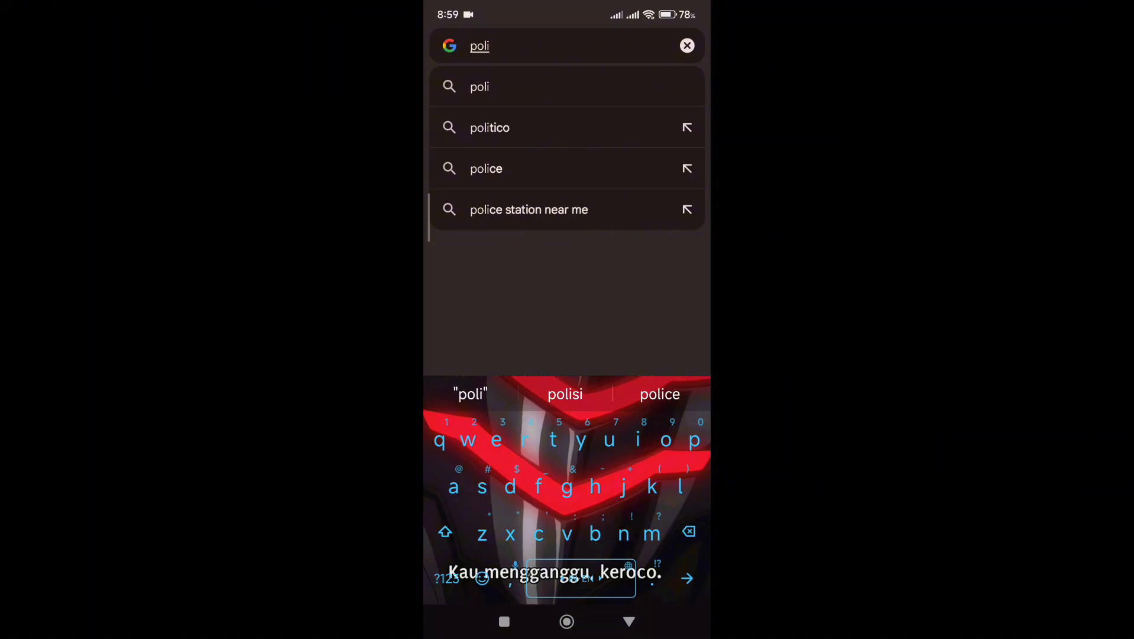
{"action": "type", "text": "batam"}
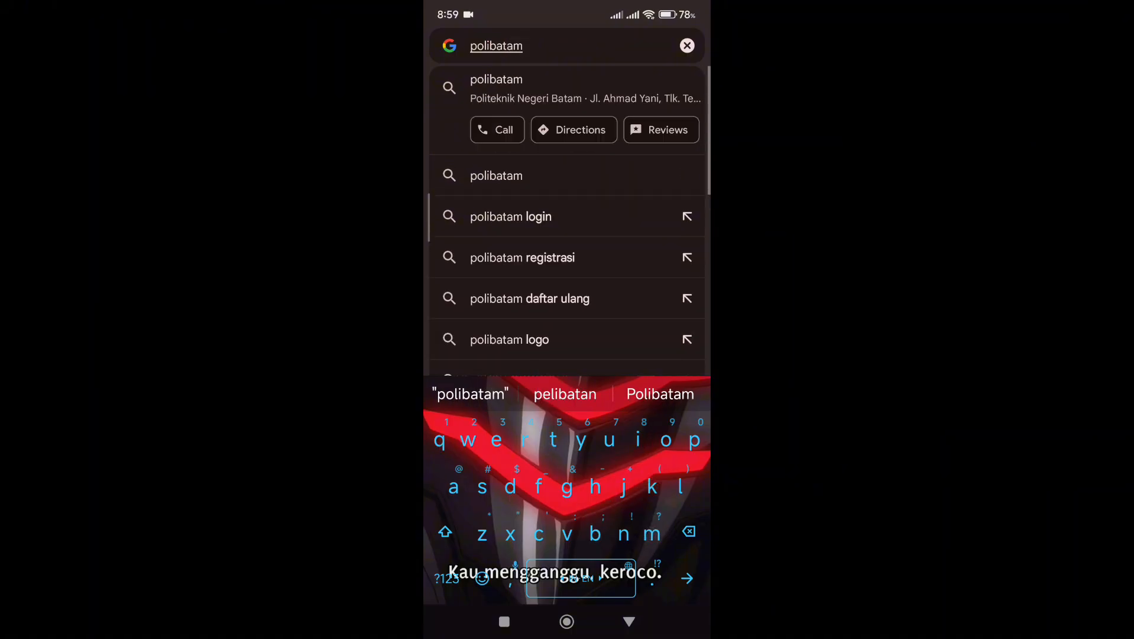
{"action": "type", "text": ".ac.id"}
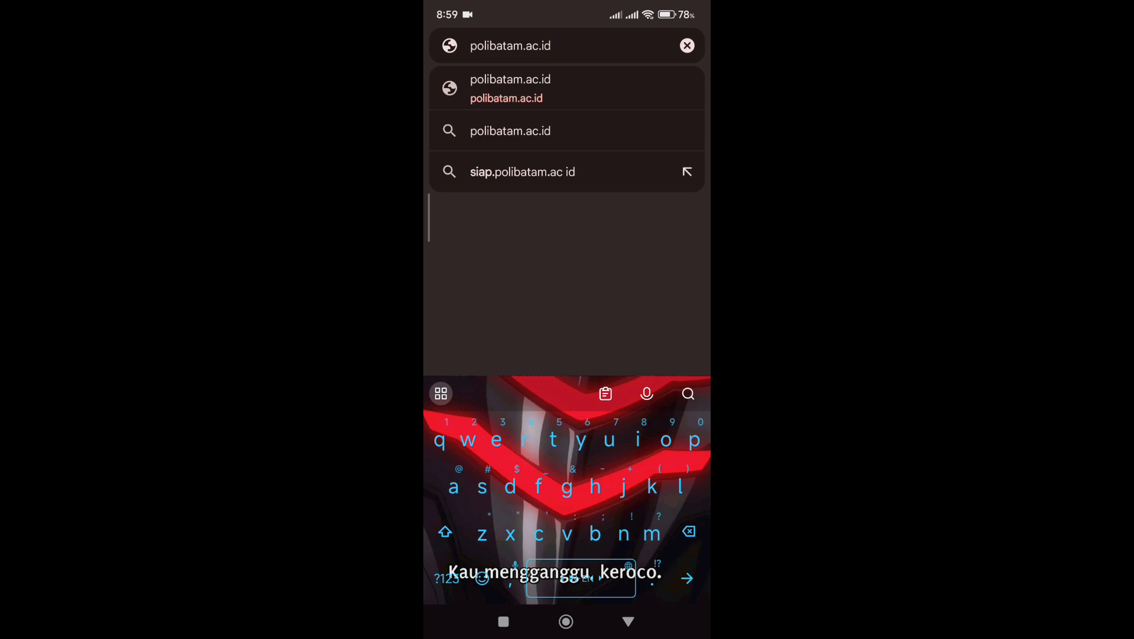
{"action": "key", "text": "Return"}
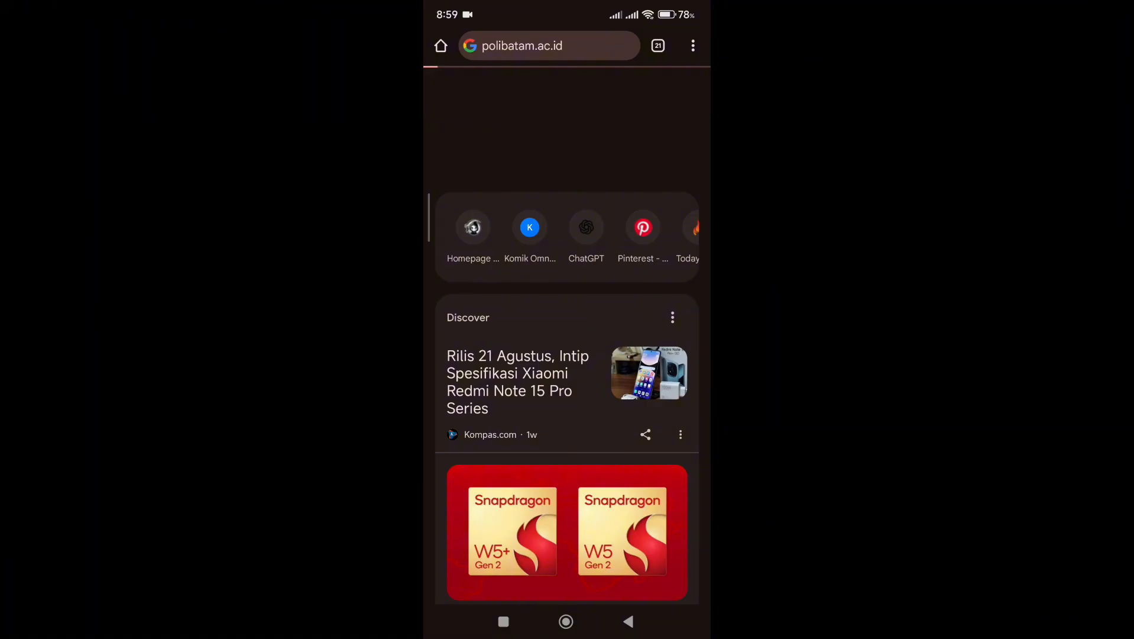
{"action": "left_click_drag", "start_coordinate": [650, 502], "coordinate": [650, 489]}
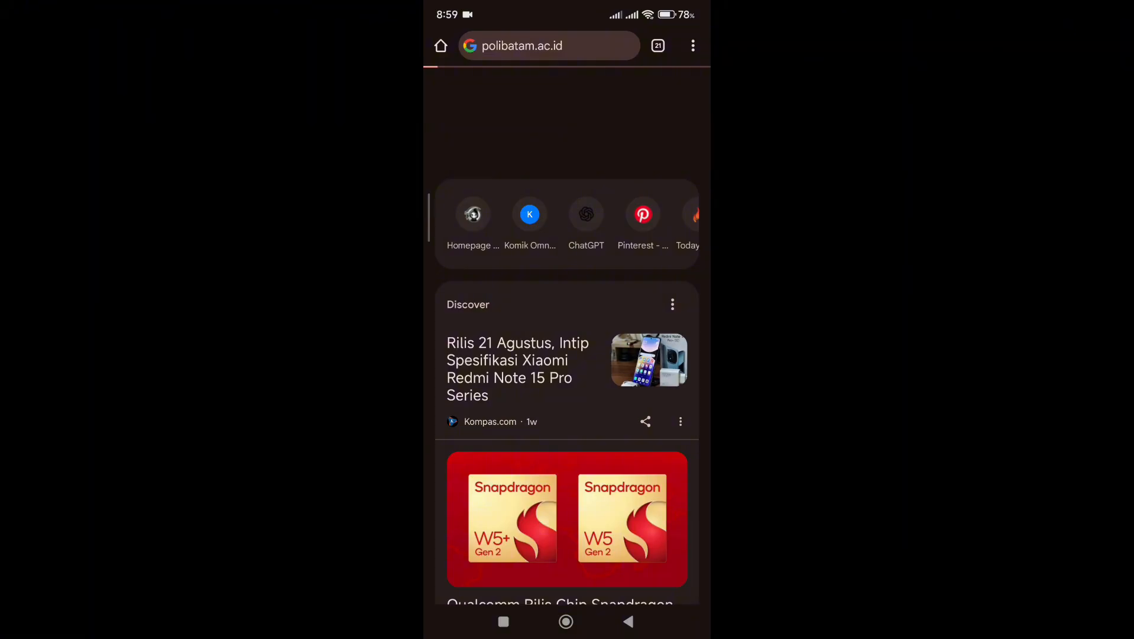
Turn off the phone's Wi-Fi, enable mobile data and return to the polibatam.ac.id page.
{"action": "left_click_drag", "start_coordinate": [627, 9], "coordinate": [650, 146]}
{"action": "left_click_drag", "start_coordinate": [577, 384], "coordinate": [577, 12]}
{"action": "left_click_drag", "start_coordinate": [628, 9], "coordinate": [631, 336]}
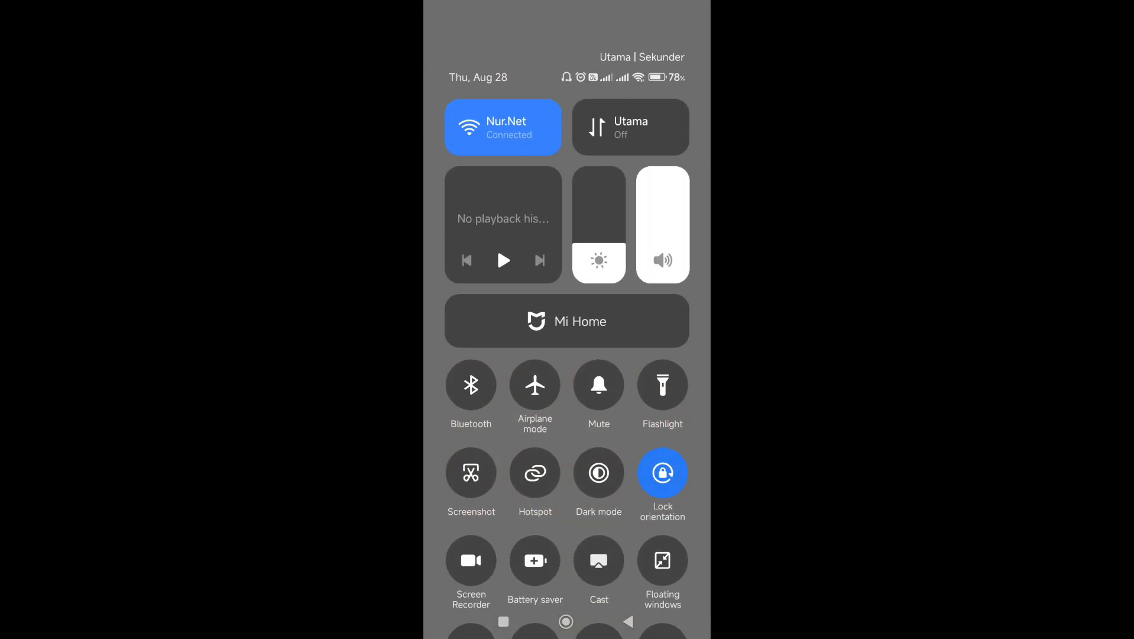
{"action": "left_click", "coordinate": [539, 117]}
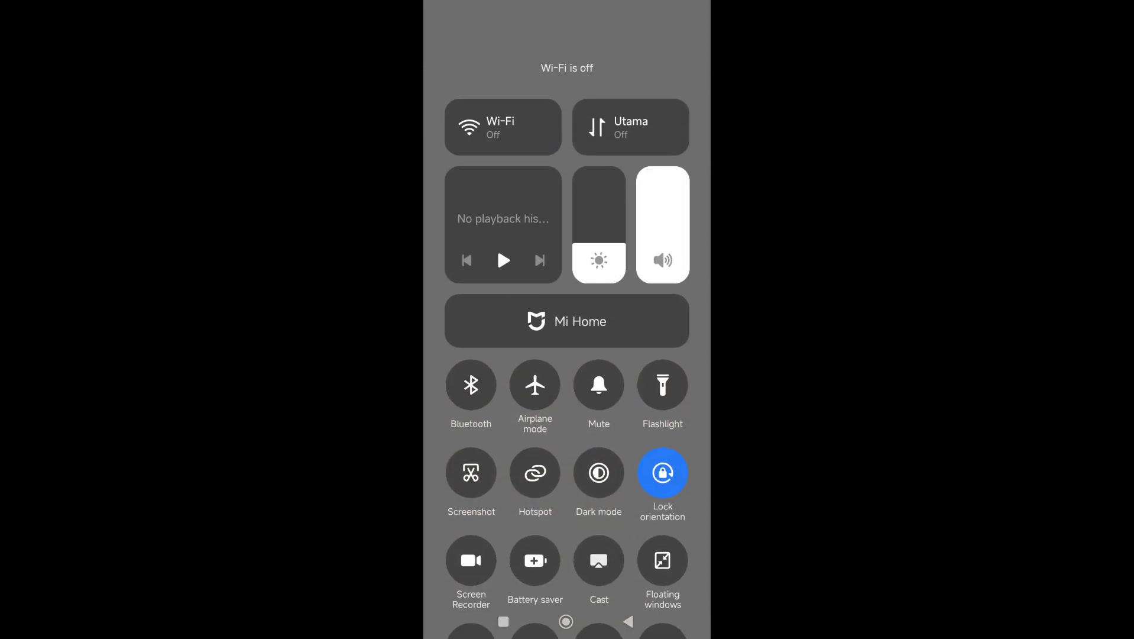
{"action": "left_click", "coordinate": [631, 126]}
{"action": "left_click_drag", "start_coordinate": [624, 479], "coordinate": [630, 237]}
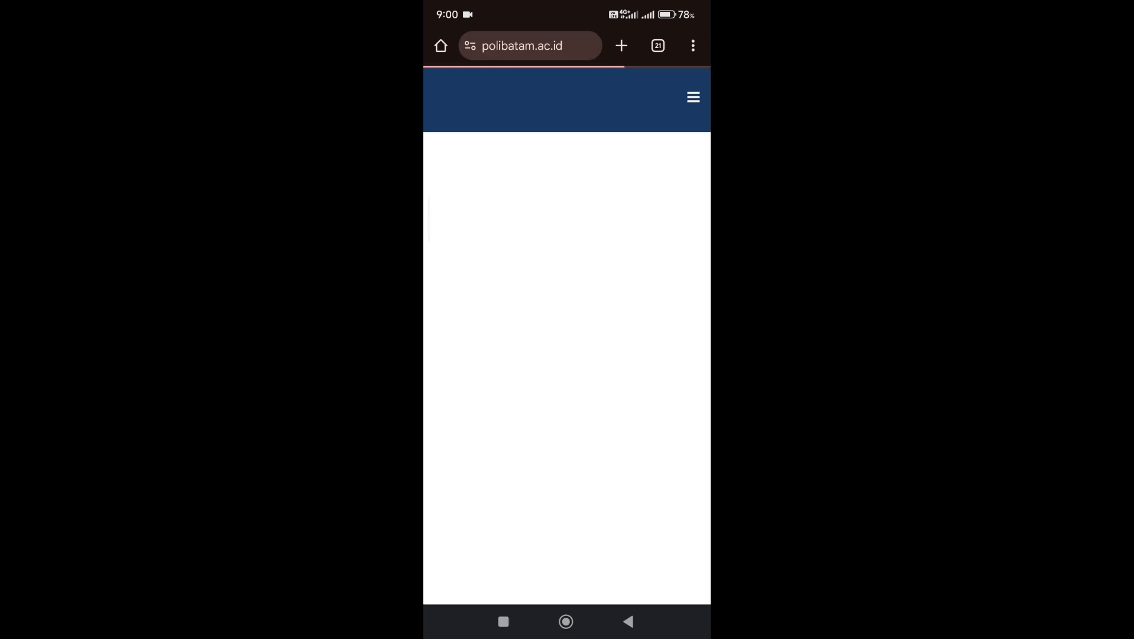
Look through the polibatam.ac.id home page loaded over mobile data, down to the Berita Terkini section and back.
{"action": "scroll", "coordinate": [620, 452], "scroll_direction": "down", "scroll_amount": 2}
{"action": "scroll", "coordinate": [620, 452], "scroll_direction": "down", "scroll_amount": 2}
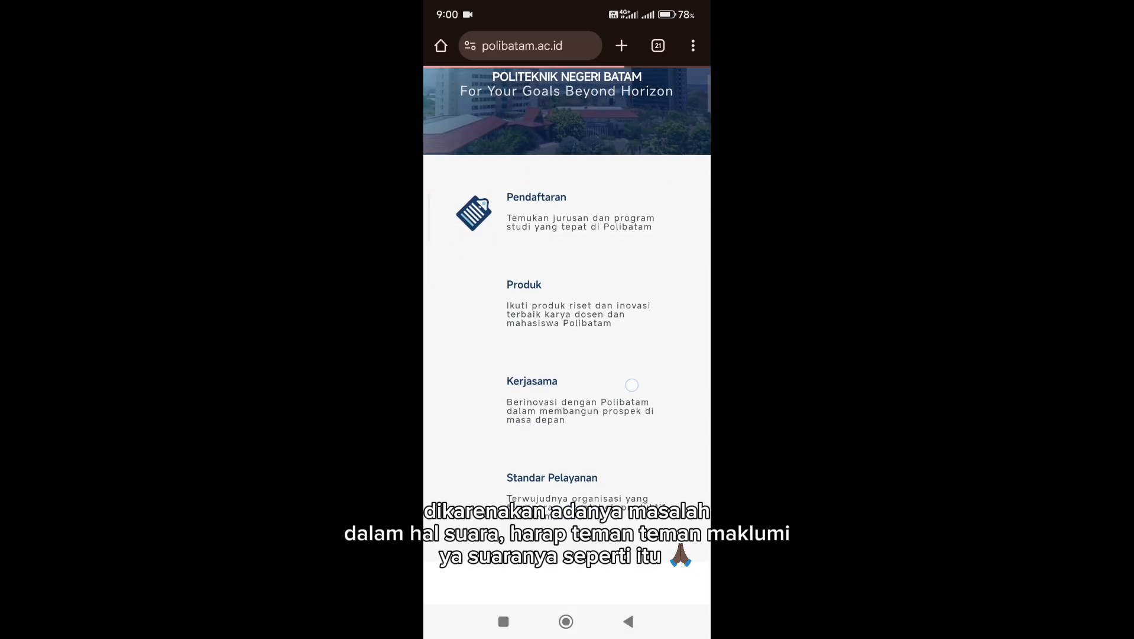
{"action": "scroll", "coordinate": [642, 376], "scroll_direction": "down", "scroll_amount": 3}
{"action": "scroll", "coordinate": [641, 377], "scroll_direction": "down", "scroll_amount": 4}
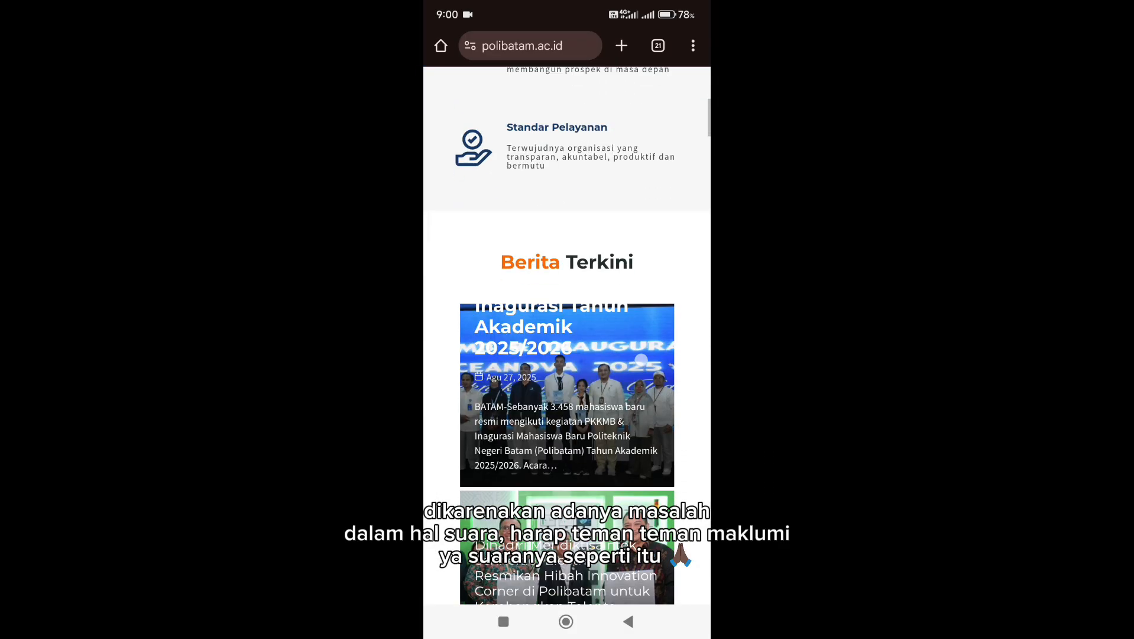
{"action": "scroll", "coordinate": [567, 335], "scroll_direction": "up", "scroll_amount": 10}
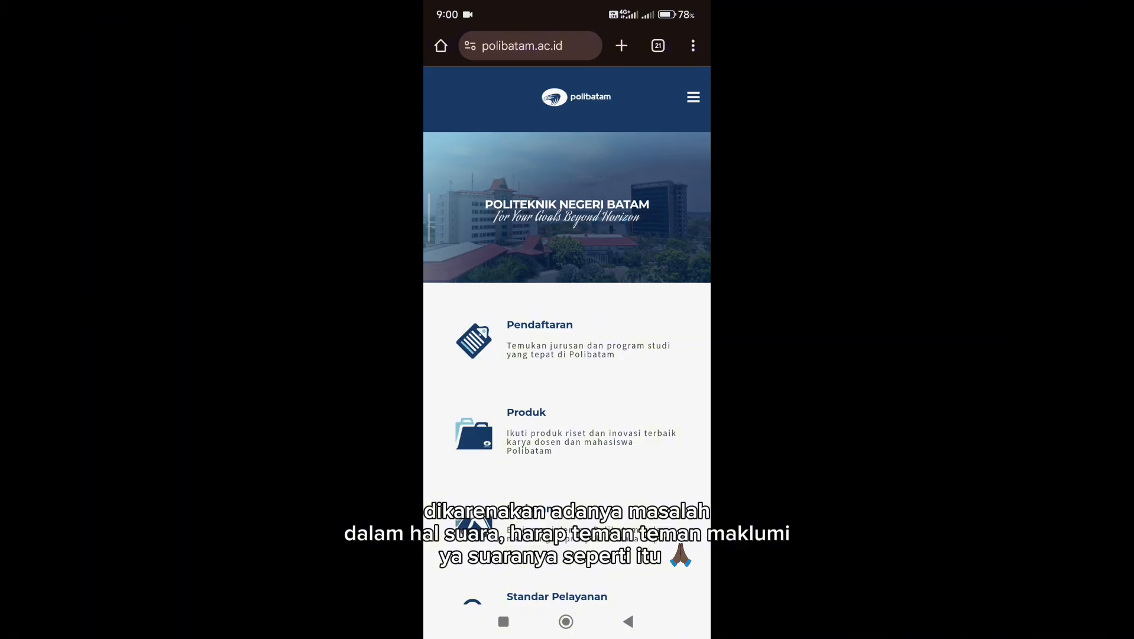
Switch the phone from mobile data back to Wi-Fi and check its connection to Nur.Net.
{"action": "left_click", "coordinate": [621, 46]}
{"action": "left_click_drag", "start_coordinate": [638, 100], "coordinate": [623, 415]}
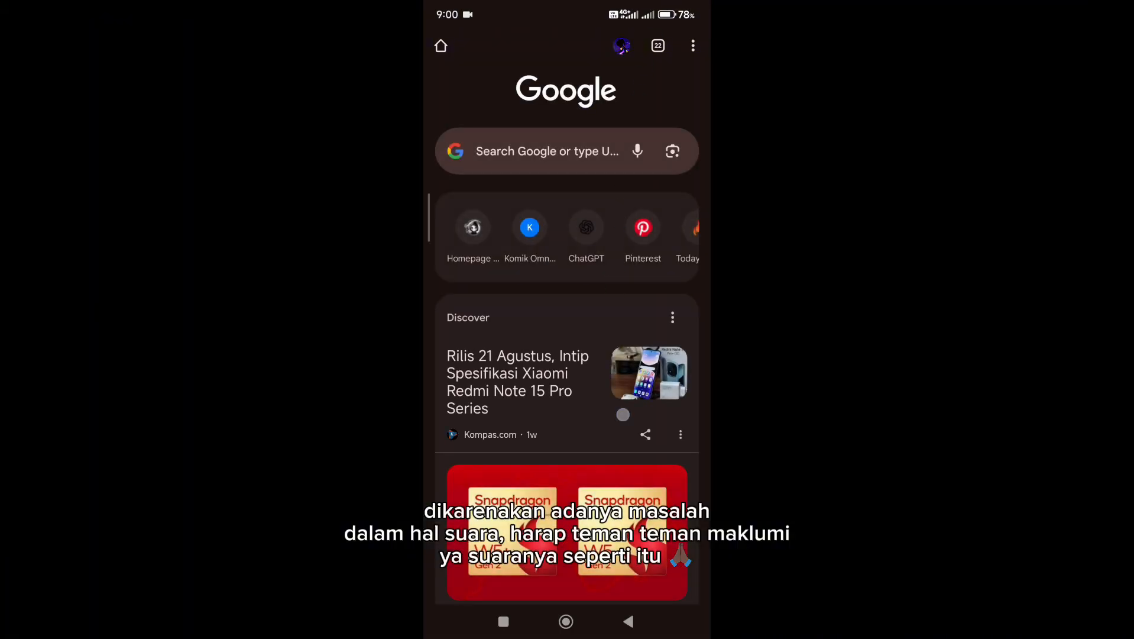
{"action": "left_click", "coordinate": [532, 128]}
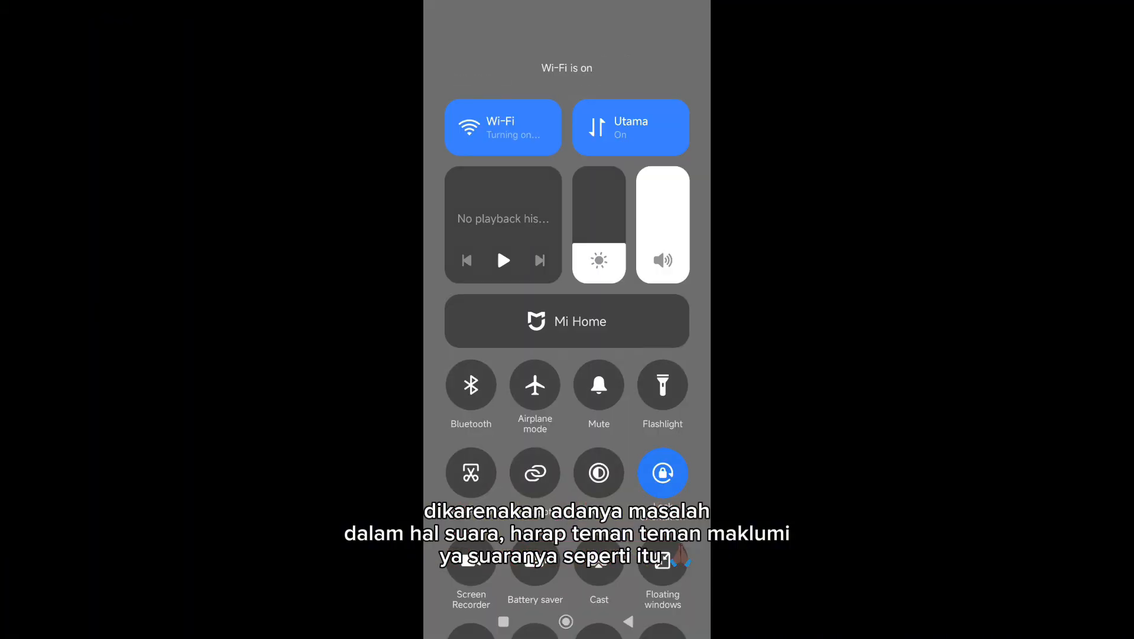
{"action": "left_click", "coordinate": [650, 124]}
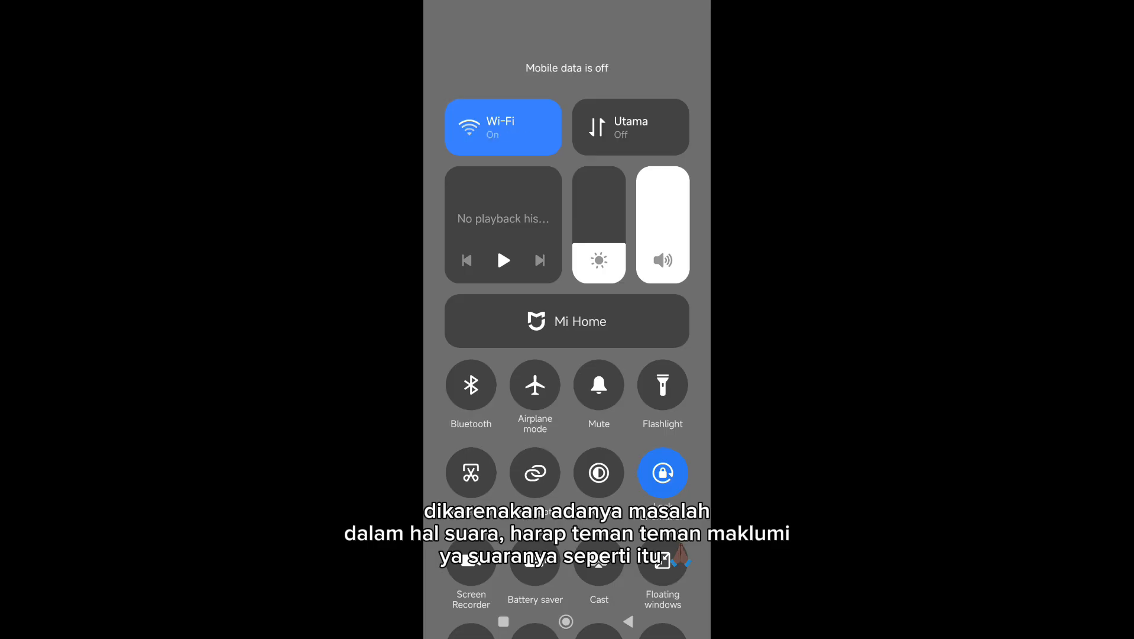
{"action": "left_click_drag", "start_coordinate": [642, 561], "coordinate": [639, 615]}
{"action": "left_click", "coordinate": [534, 140]}
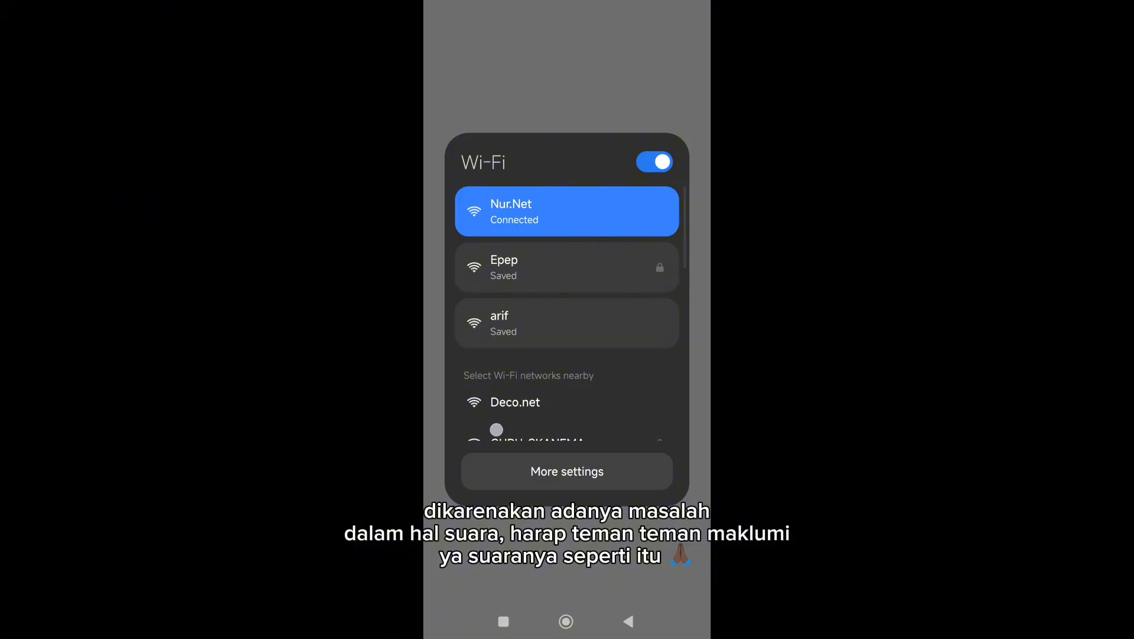
{"action": "left_click_drag", "start_coordinate": [497, 429], "coordinate": [498, 331]}
{"action": "left_click_drag", "start_coordinate": [484, 376], "coordinate": [494, 195]}
{"action": "left_click", "coordinate": [465, 349]}
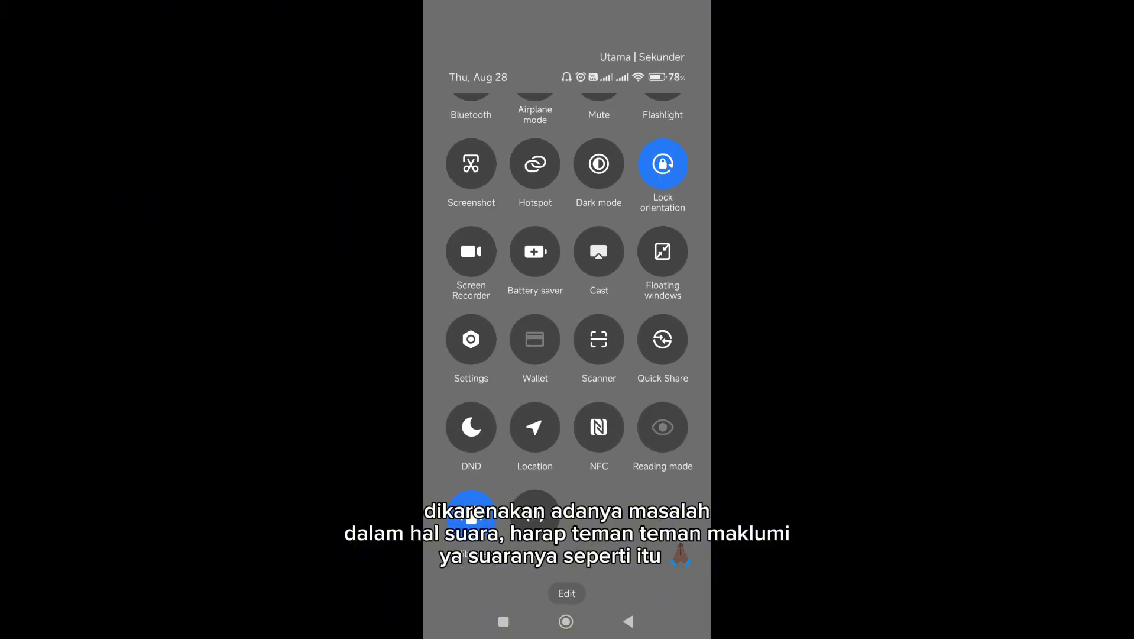
{"action": "left_click_drag", "start_coordinate": [486, 537], "coordinate": [492, 355]}
Close the blank tab and the Politeknik Negeri Batam tab in Chrome, and open a fresh tab.
{"action": "left_click", "coordinate": [658, 46]}
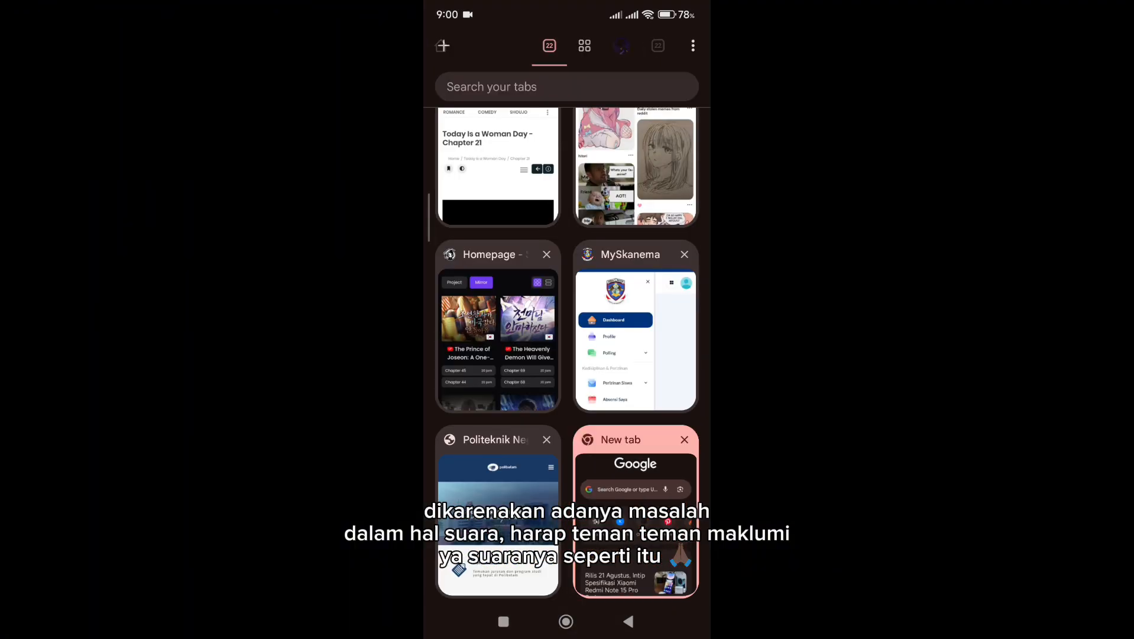
{"action": "left_click", "coordinate": [685, 439]}
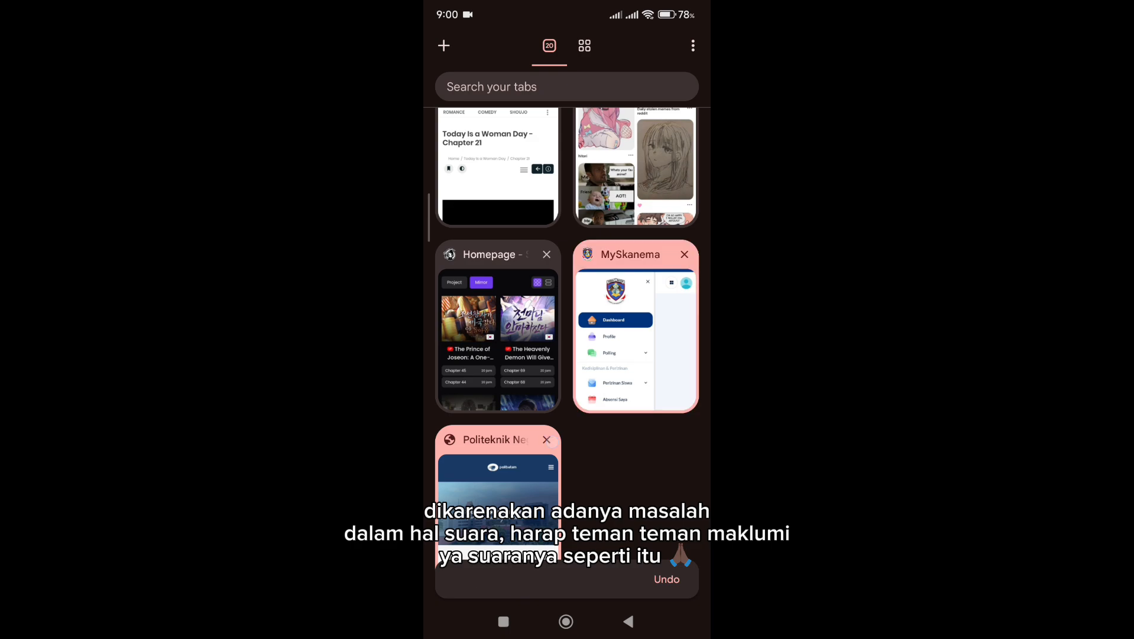
{"action": "left_click", "coordinate": [455, 48]}
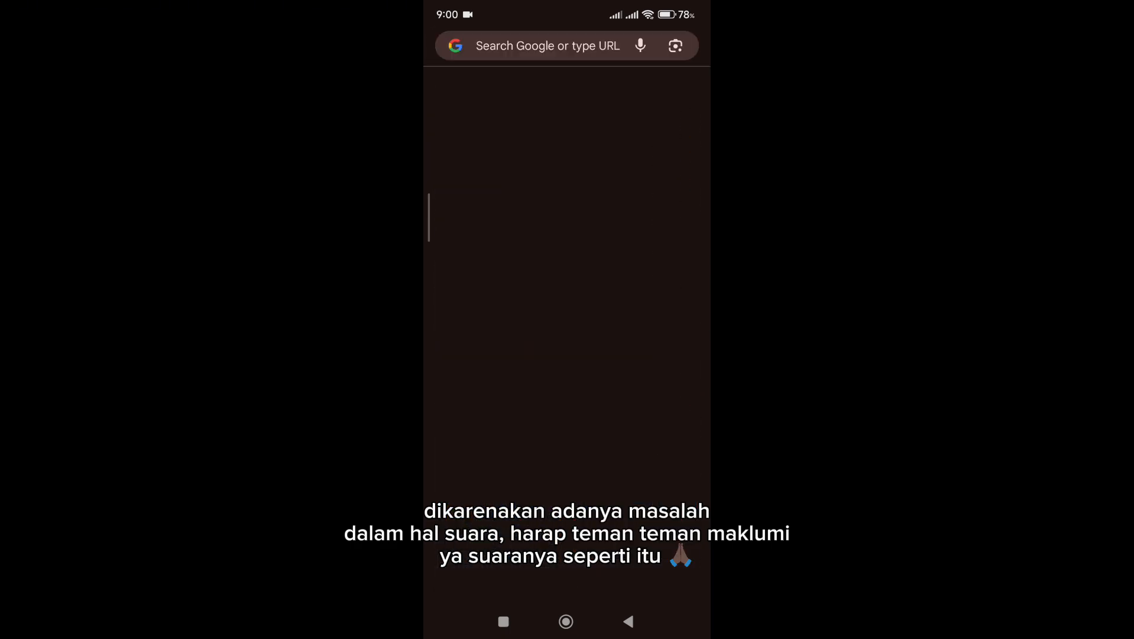
Try to load polibatam.ac.id in the fresh tab over the Nur.Net Wi-Fi.
{"action": "left_click", "coordinate": [598, 155]}
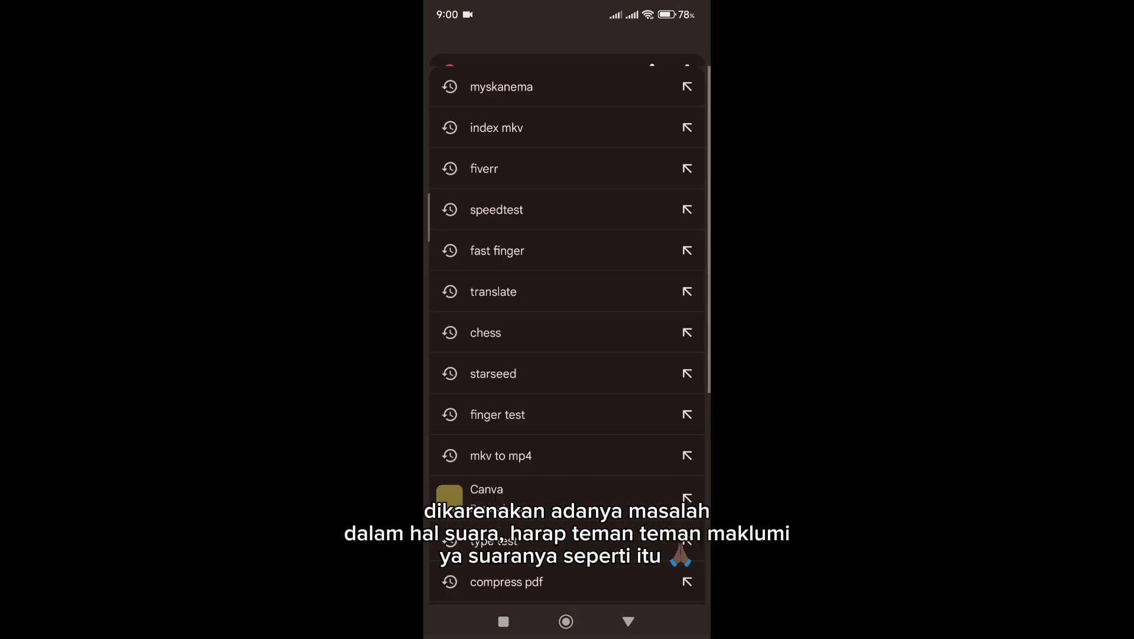
{"action": "type", "text": "p"}
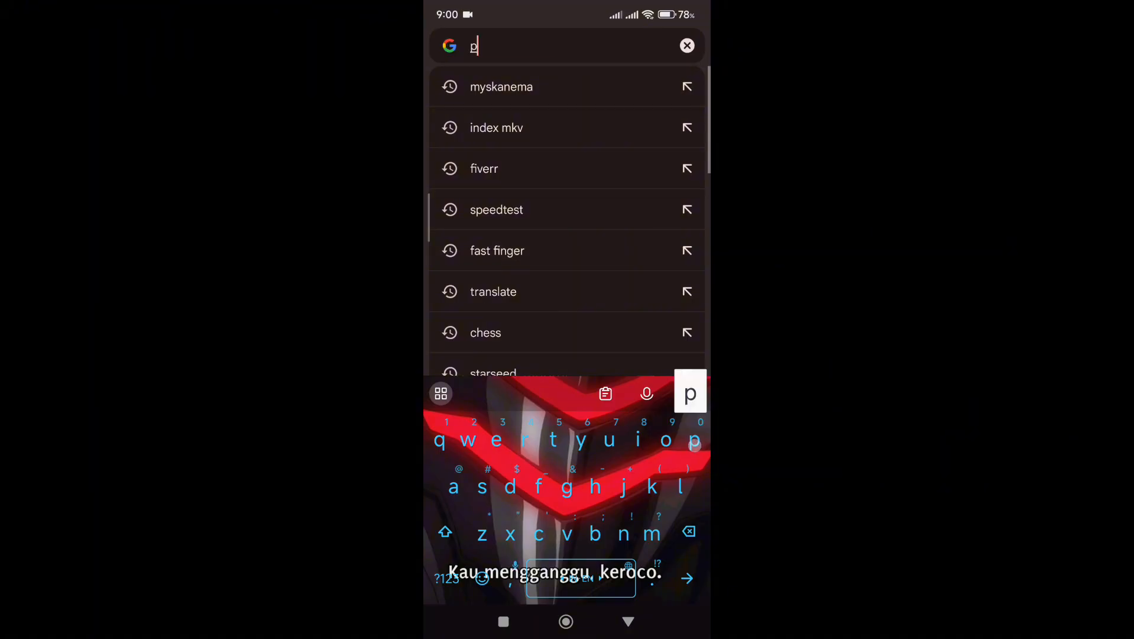
{"action": "type", "text": "olibatam"}
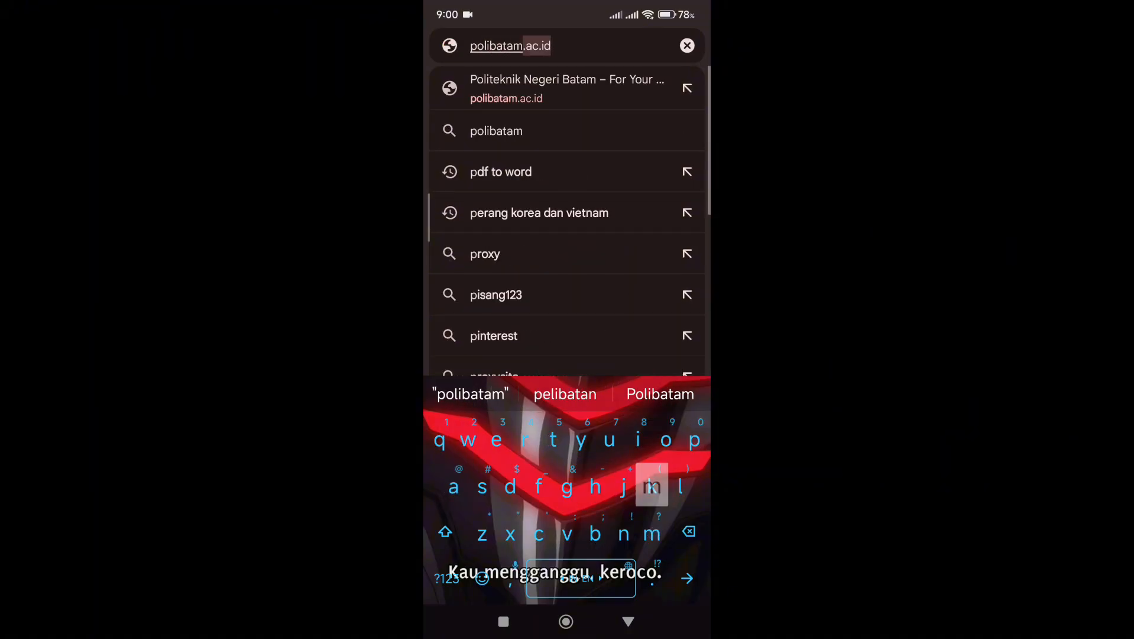
{"action": "type", "text": ".ac.id"}
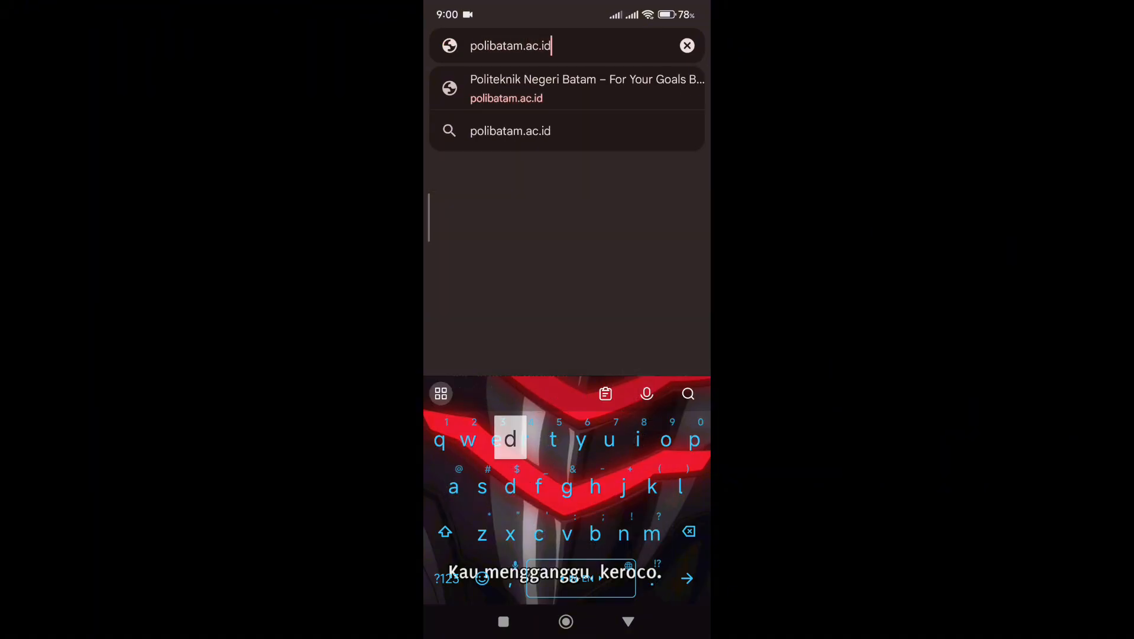
{"action": "key", "text": "Return"}
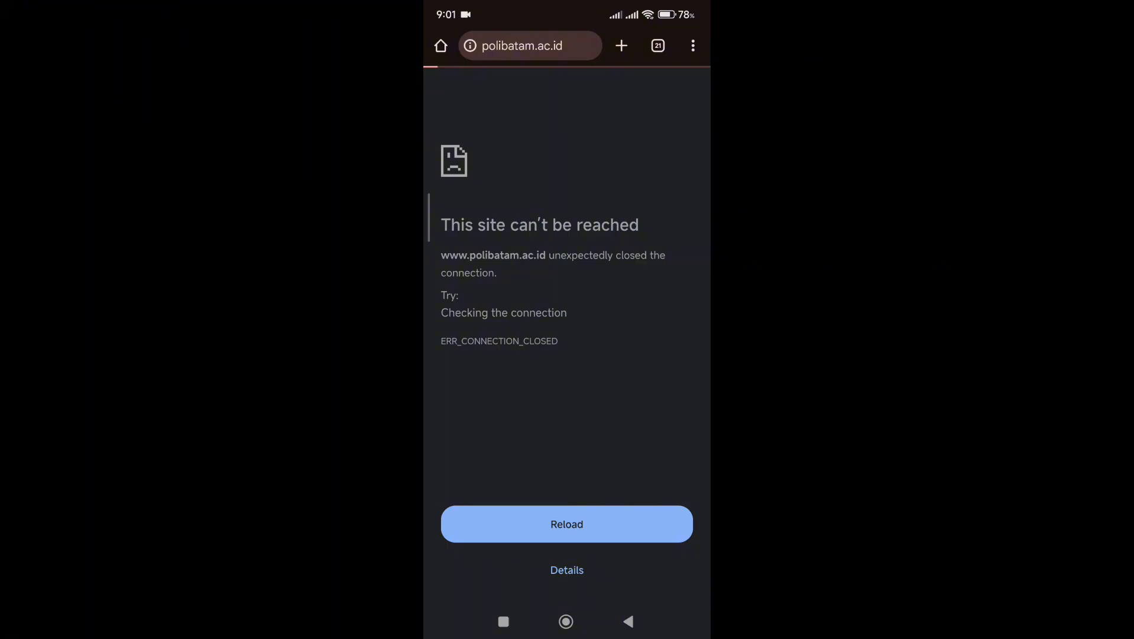
{"action": "left_click", "coordinate": [648, 365]}
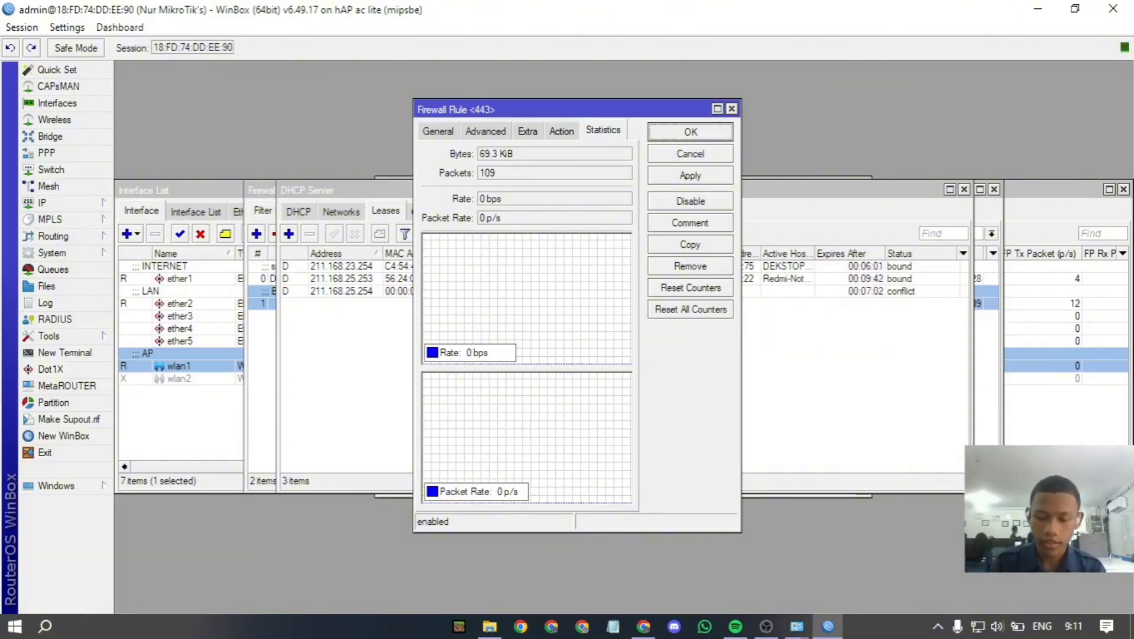
Switch to WinBox and check the traffic statistics of the Block Polibatam.ac.id firewall rule.
{"action": "key", "text": "Escape"}
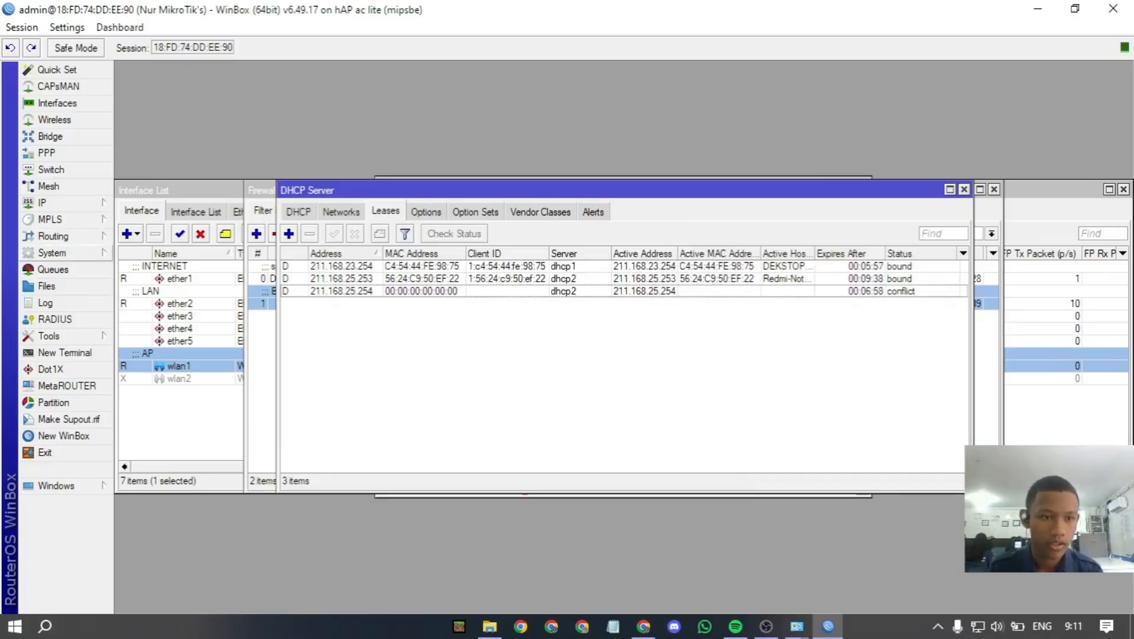
{"action": "left_click", "coordinate": [54, 202]}
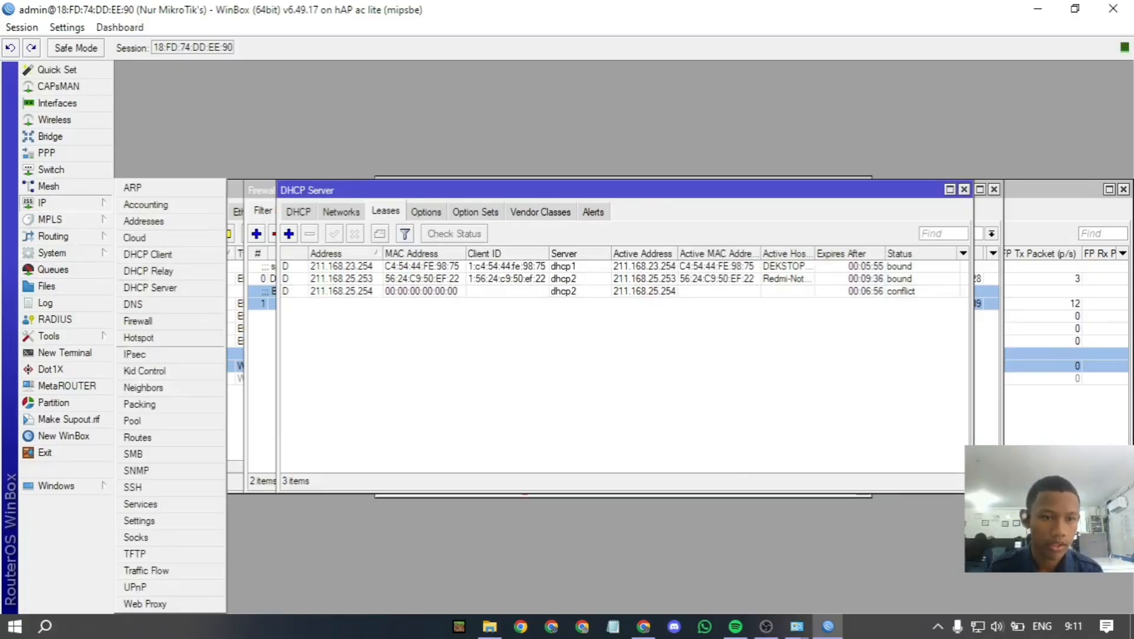
{"action": "left_click", "coordinate": [138, 320]}
{"action": "key", "text": "Return"}
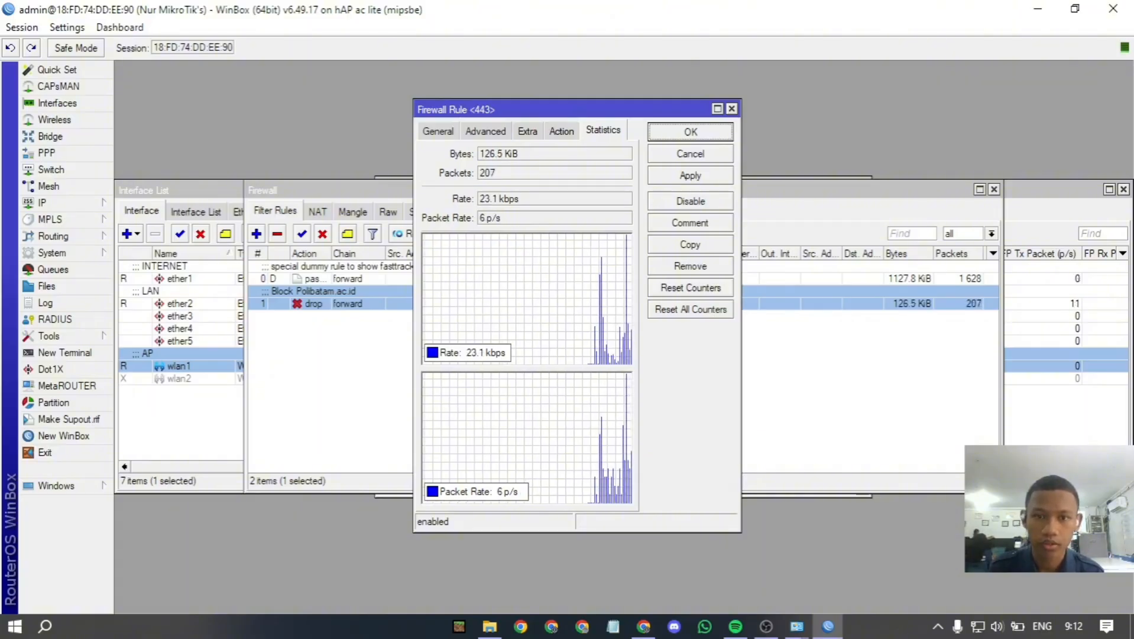
{"action": "key", "text": "Return"}
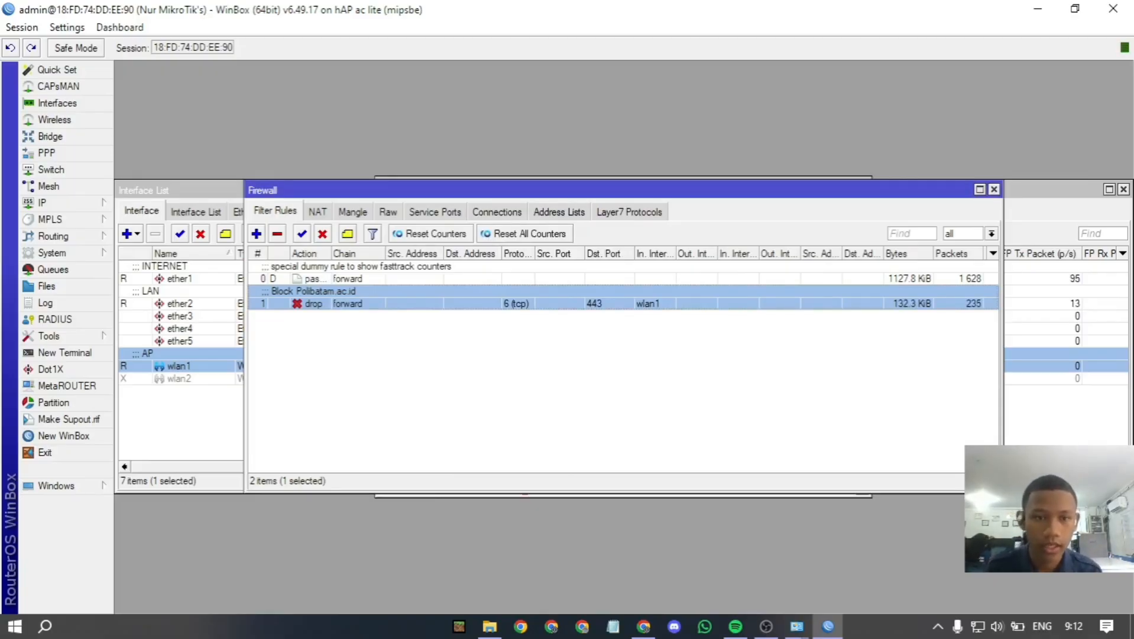
Open the firewall's list of Layer7 protocols.
{"action": "left_click", "coordinate": [629, 211]}
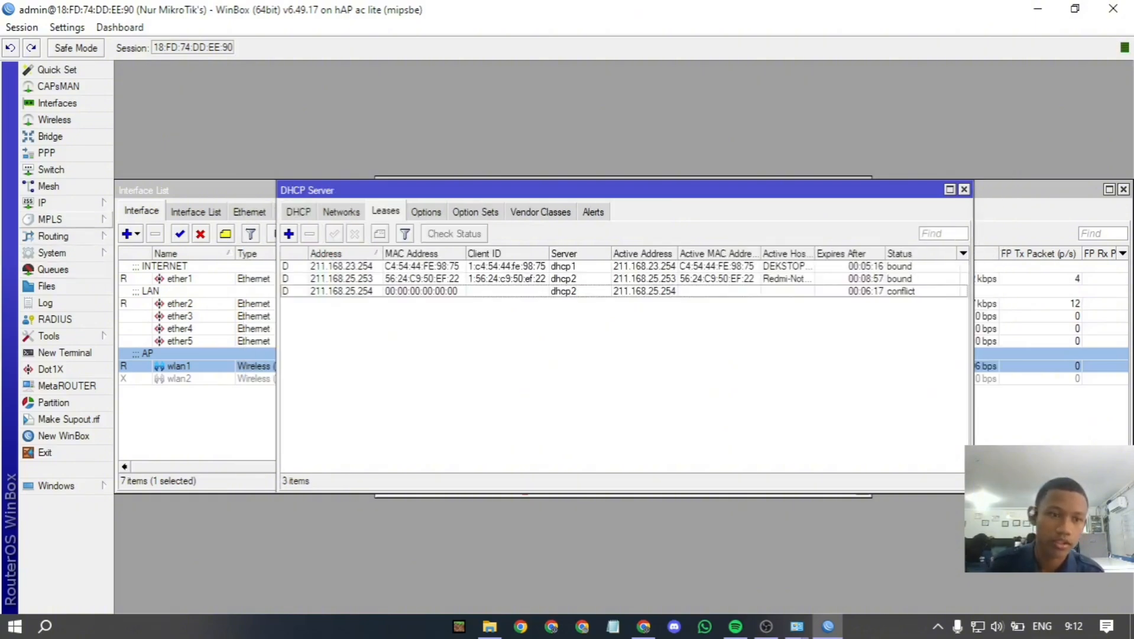
{"action": "left_click", "coordinate": [54, 202]}
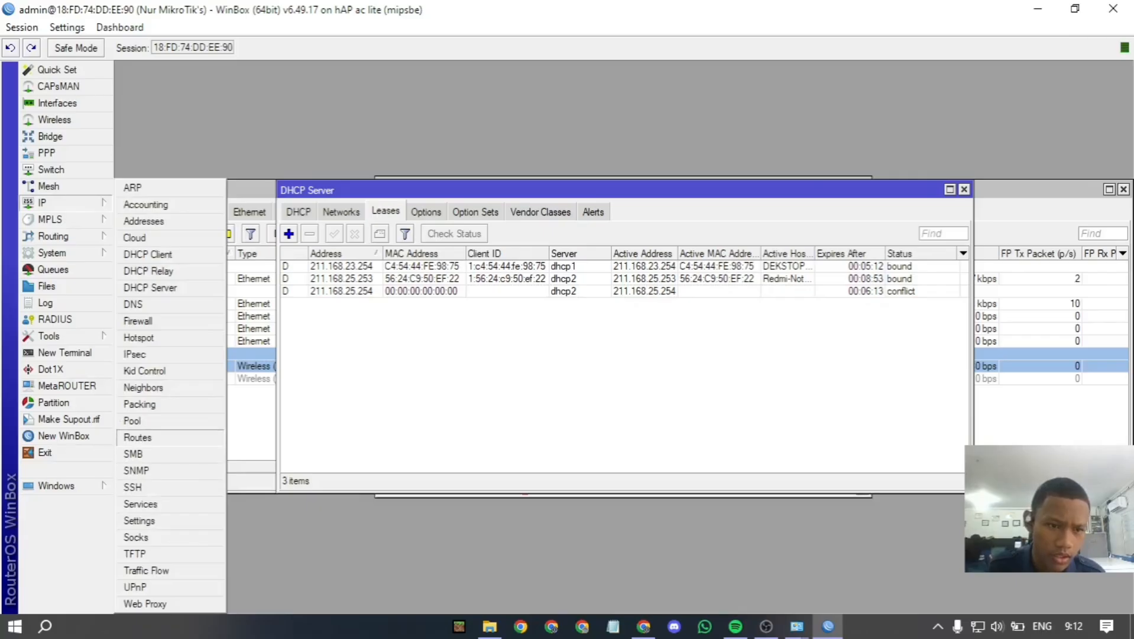
{"action": "left_click", "coordinate": [138, 321]}
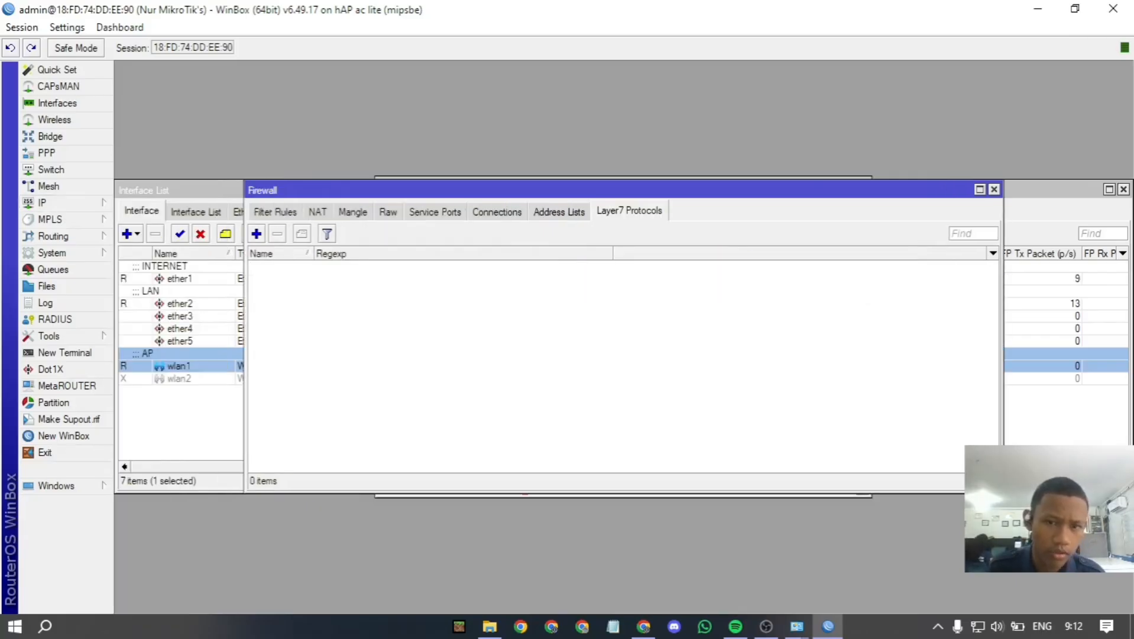
{"action": "left_click", "coordinate": [318, 212]}
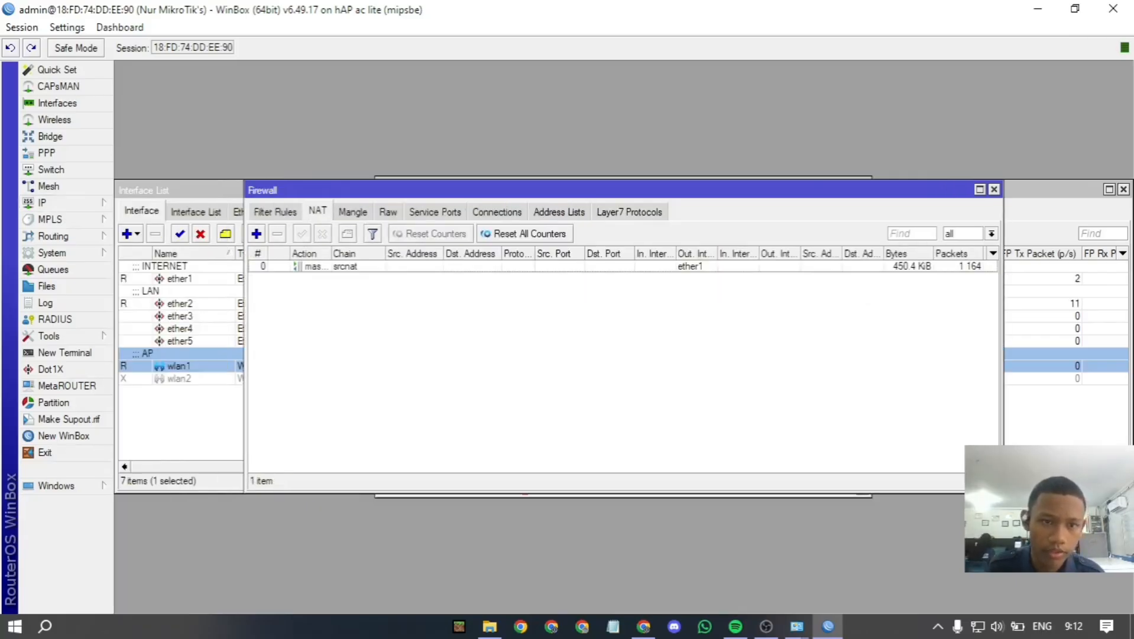
{"action": "left_click", "coordinate": [275, 212]}
{"action": "left_click", "coordinate": [629, 212]}
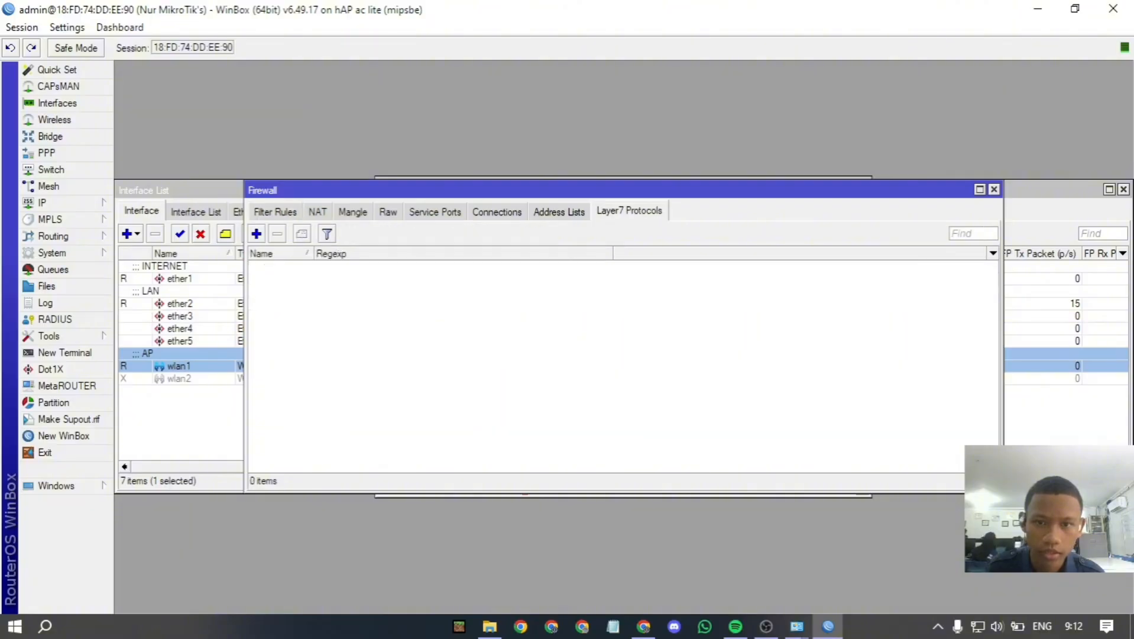
Create a new firewall Layer7 protocol named "Block linux.org".
{"action": "left_click", "coordinate": [256, 234]}
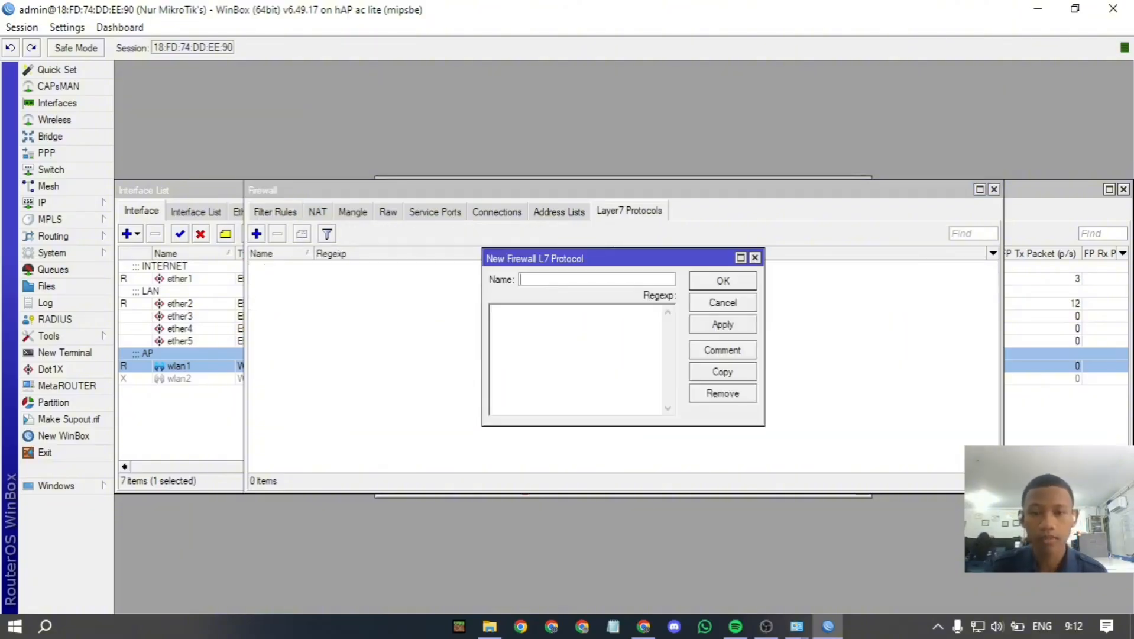
{"action": "type", "text": "Block "}
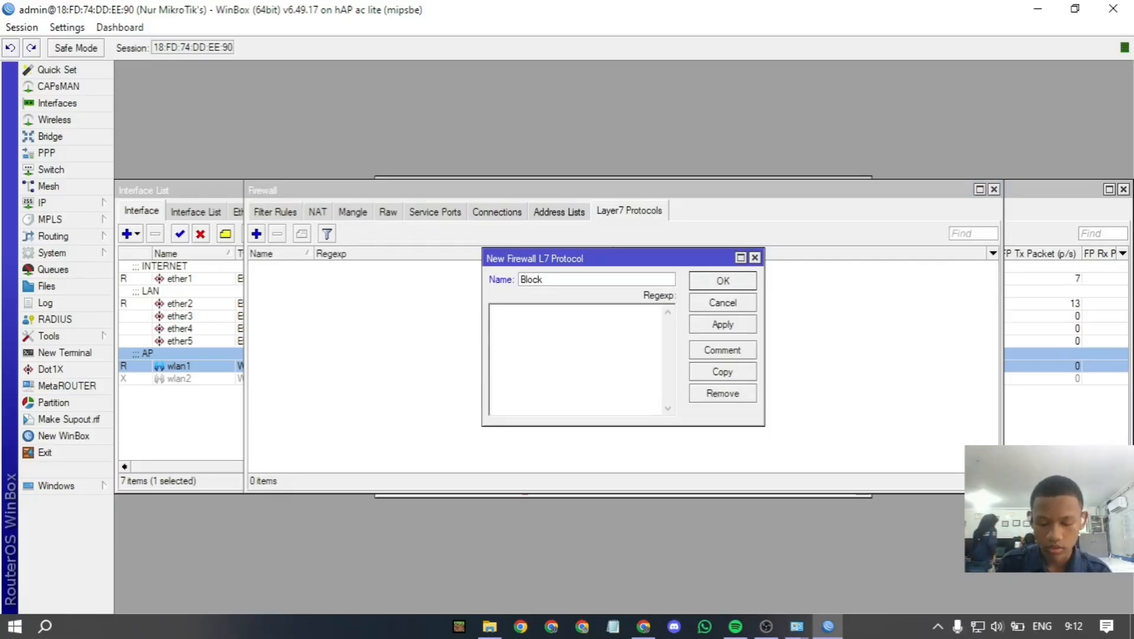
{"action": "type", "text": "Linu"}
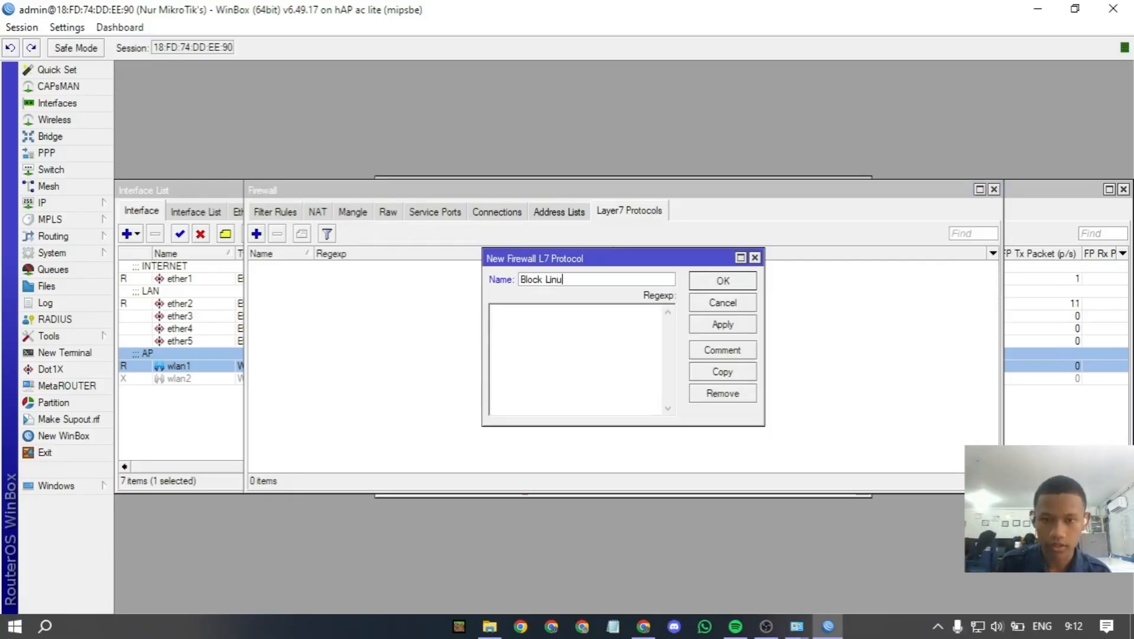
{"action": "type", "text": "x"}
{"action": "key", "text": "BackSpace"}
{"action": "key", "text": "BackSpace"}
{"action": "key", "text": "BackSpace"}
{"action": "key", "text": "BackSpace"}
{"action": "key", "text": "BackSpace"}
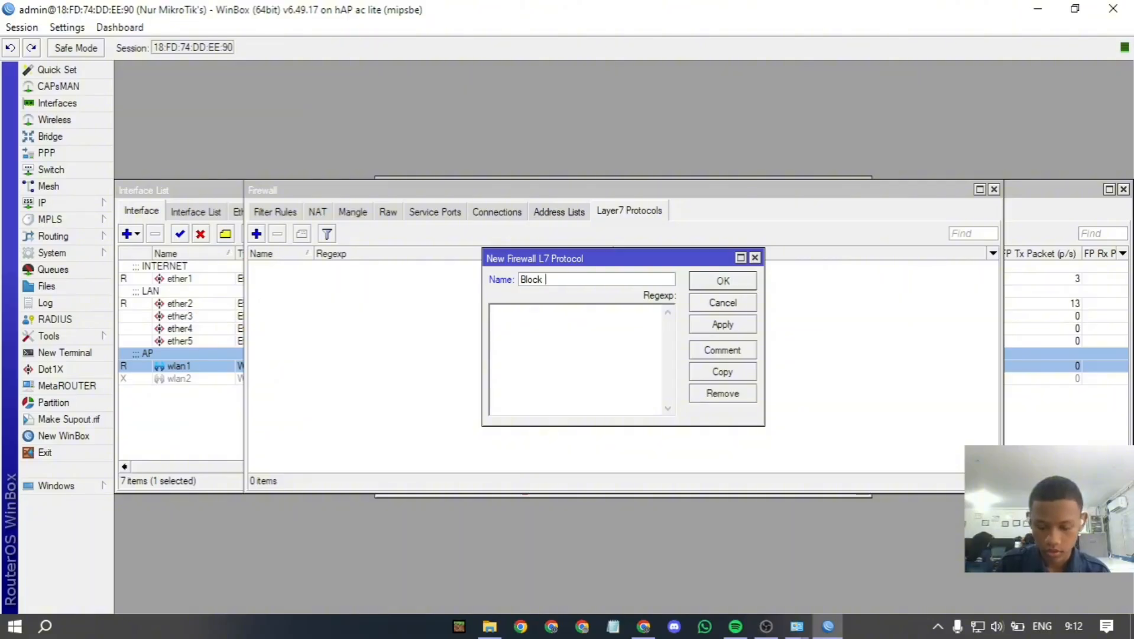
{"action": "type", "text": "linux."}
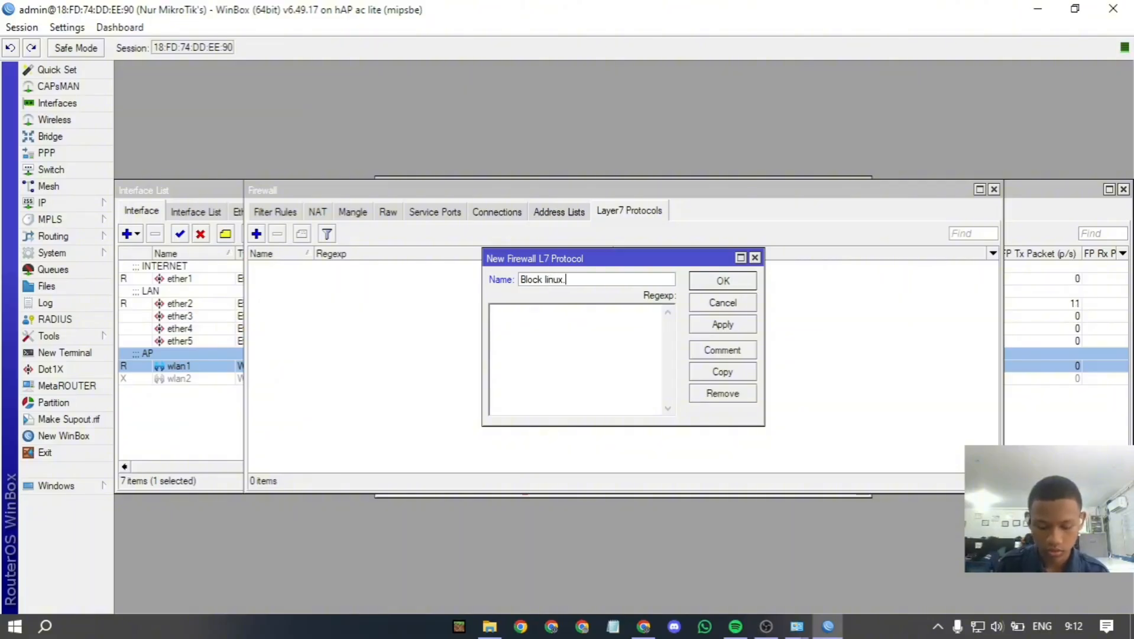
{"action": "type", "text": "org"}
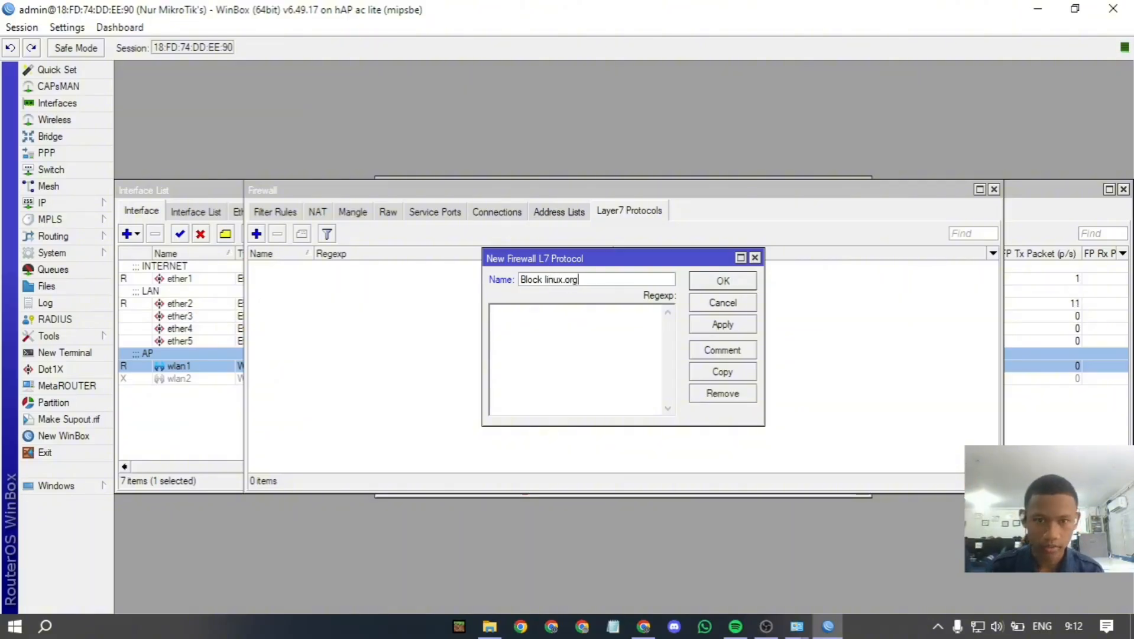
Enter the regular expression ^.+(linux.org).*$ for the new Layer7 protocol.
{"action": "left_click", "coordinate": [492, 311]}
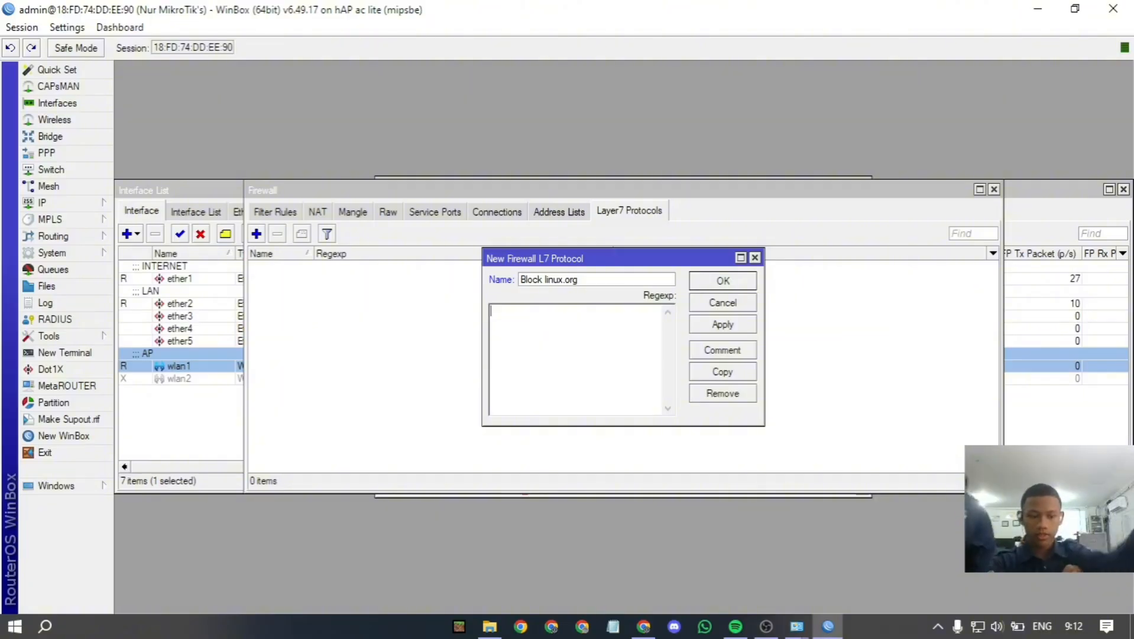
{"action": "type", "text": "^"}
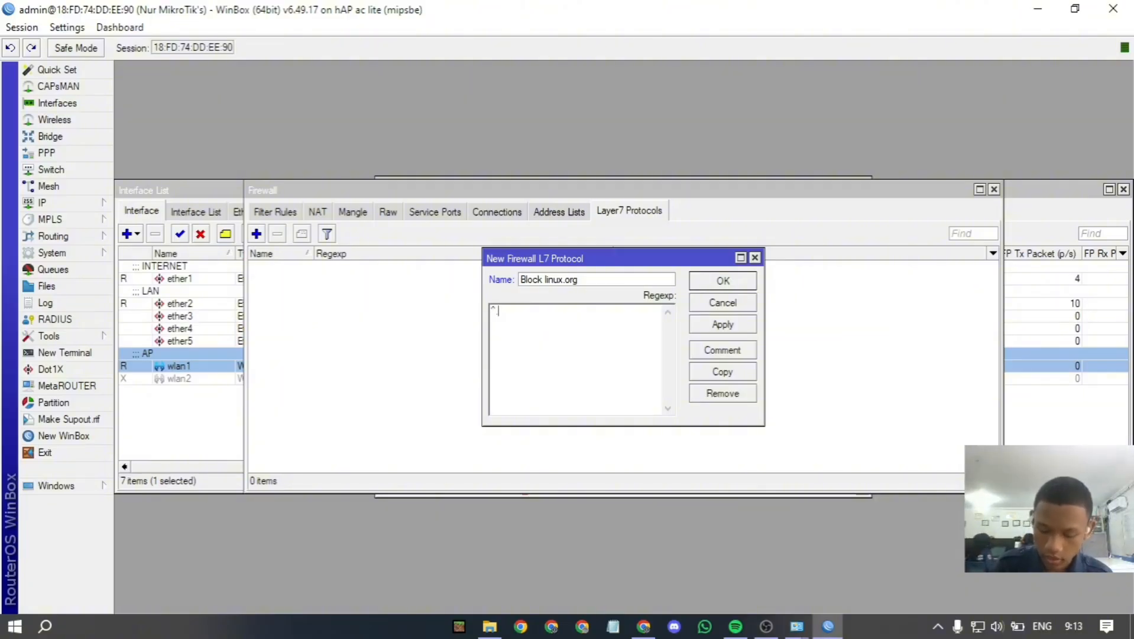
{"action": "type", "text": ".+()"}
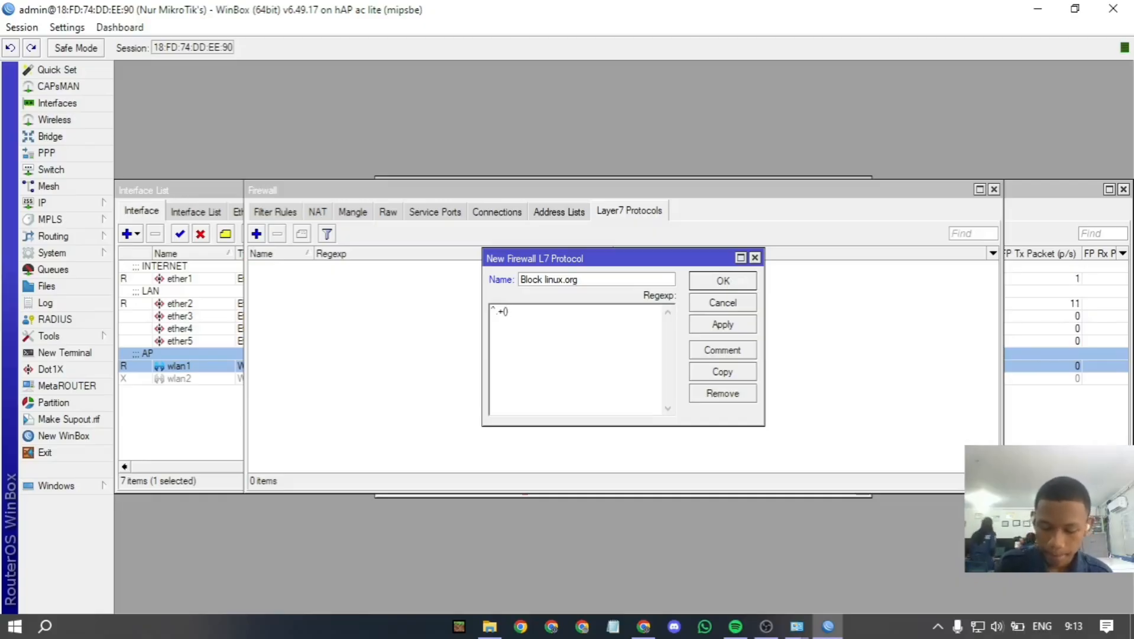
{"action": "type", "text": ".*$"}
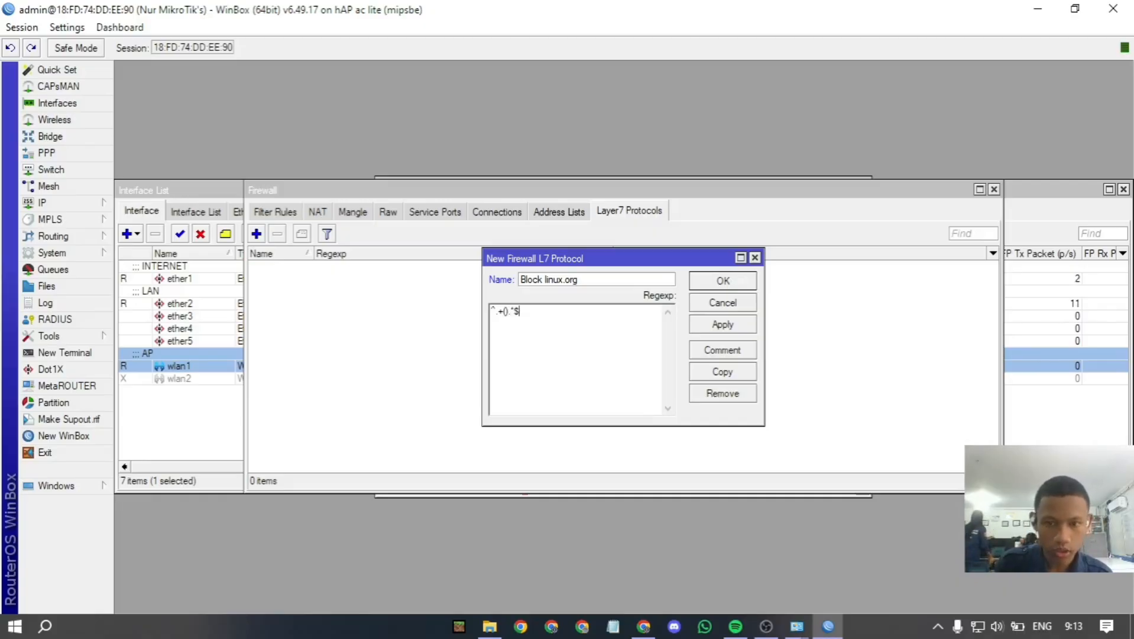
{"action": "key", "text": "Left"}
{"action": "key", "text": "Left"}
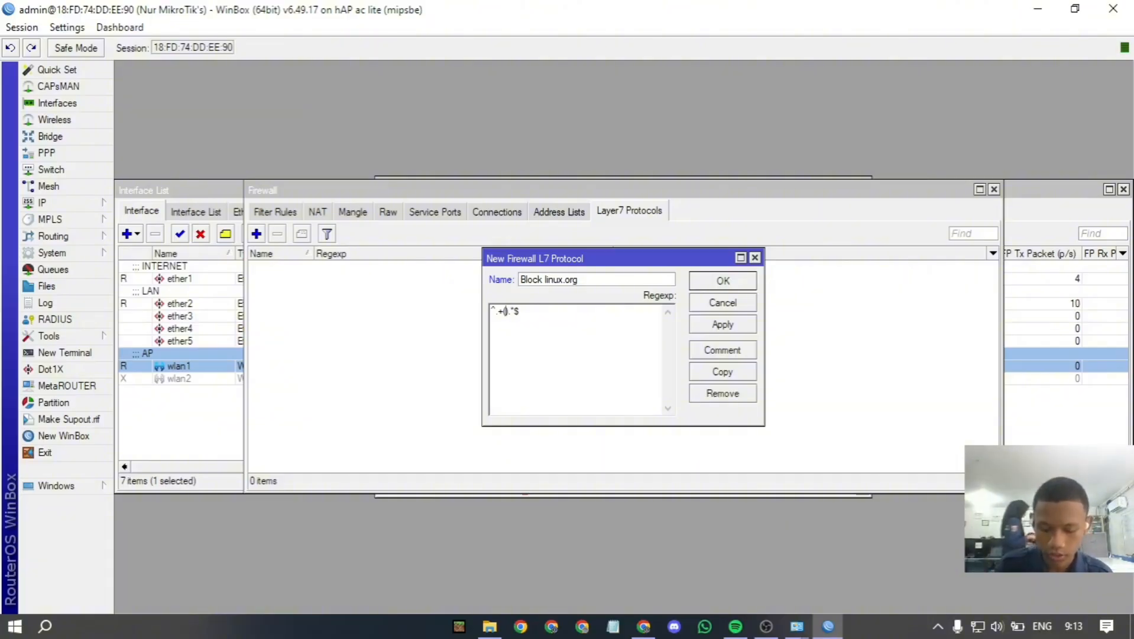
{"action": "type", "text": "linux"}
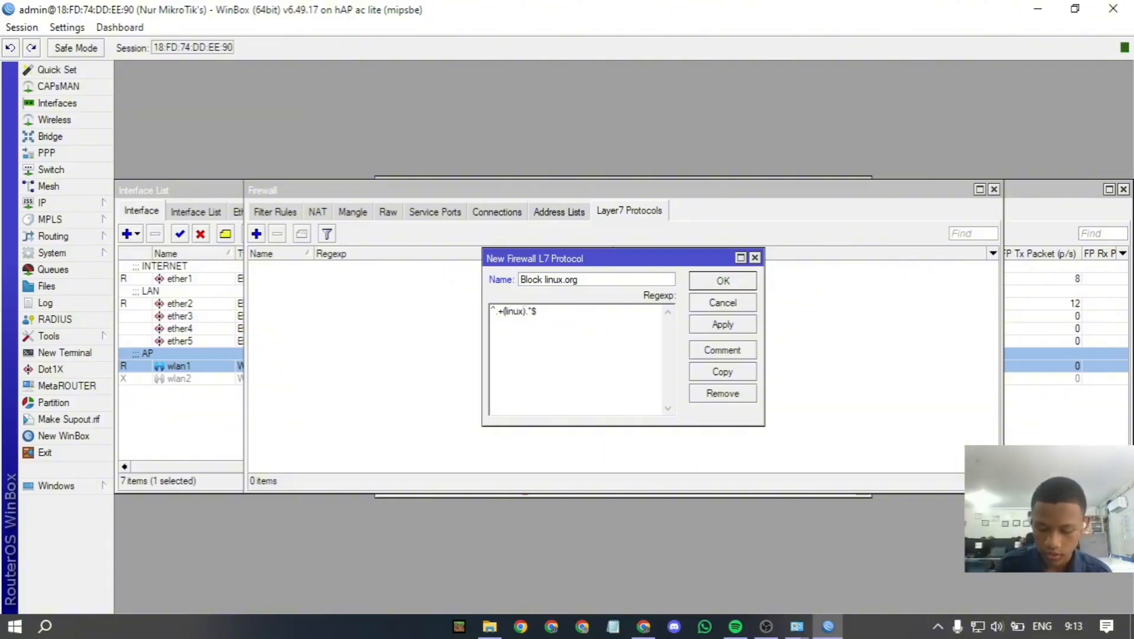
{"action": "type", "text": ".org"}
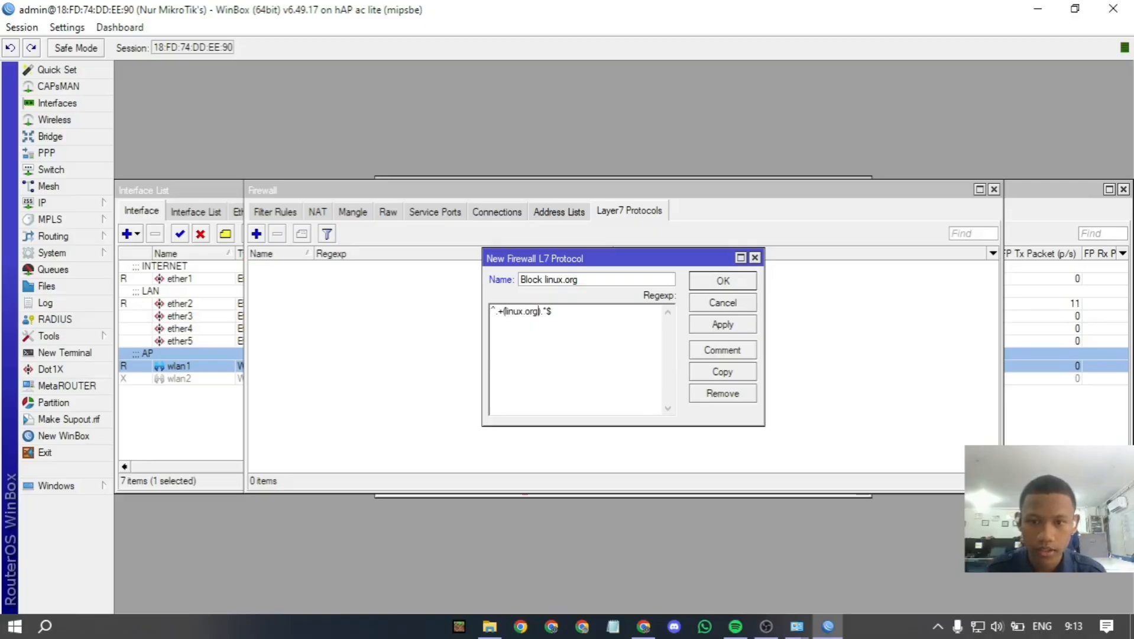
Add the comment "Block linux.org" to the new Layer7 protocol and save it.
{"action": "key", "text": "ctrl+m"}
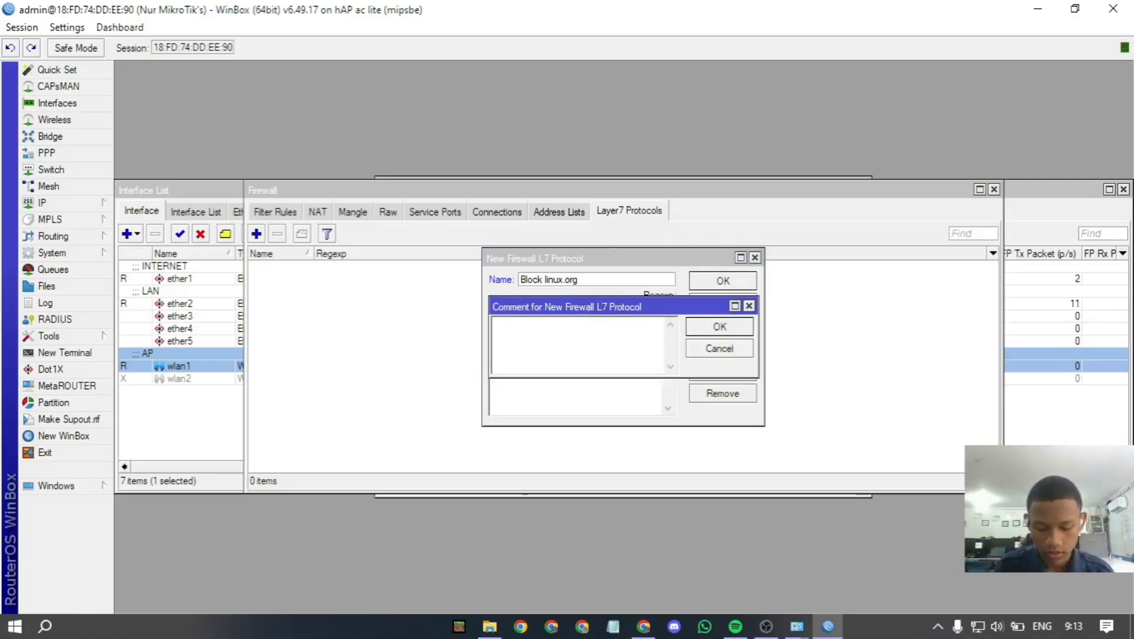
{"action": "type", "text": "Block "}
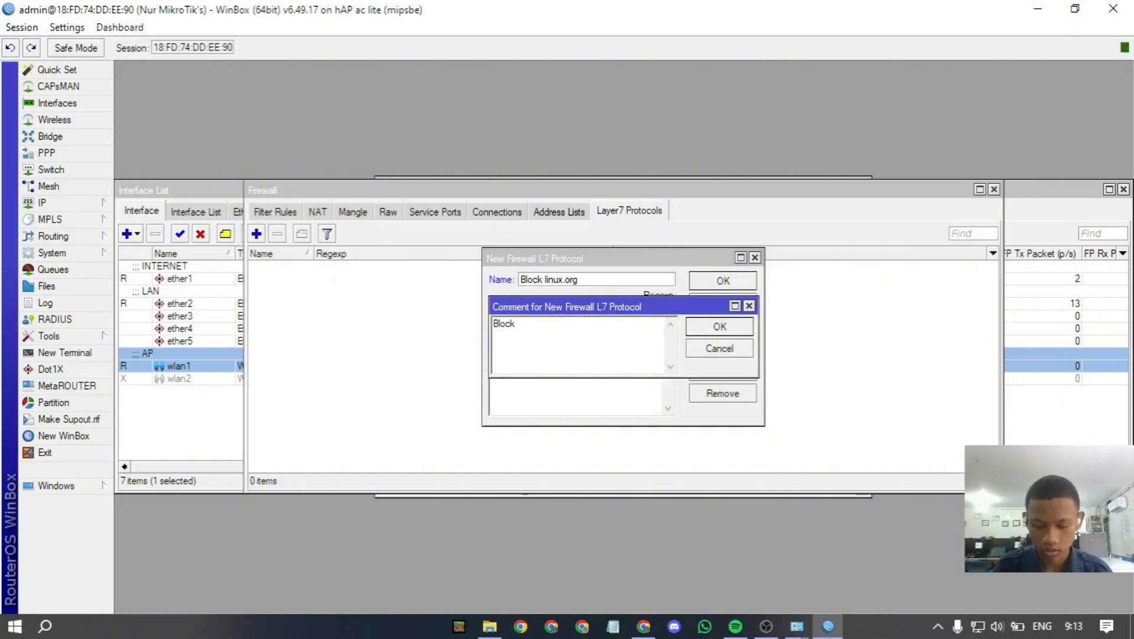
{"action": "type", "text": "Linux"}
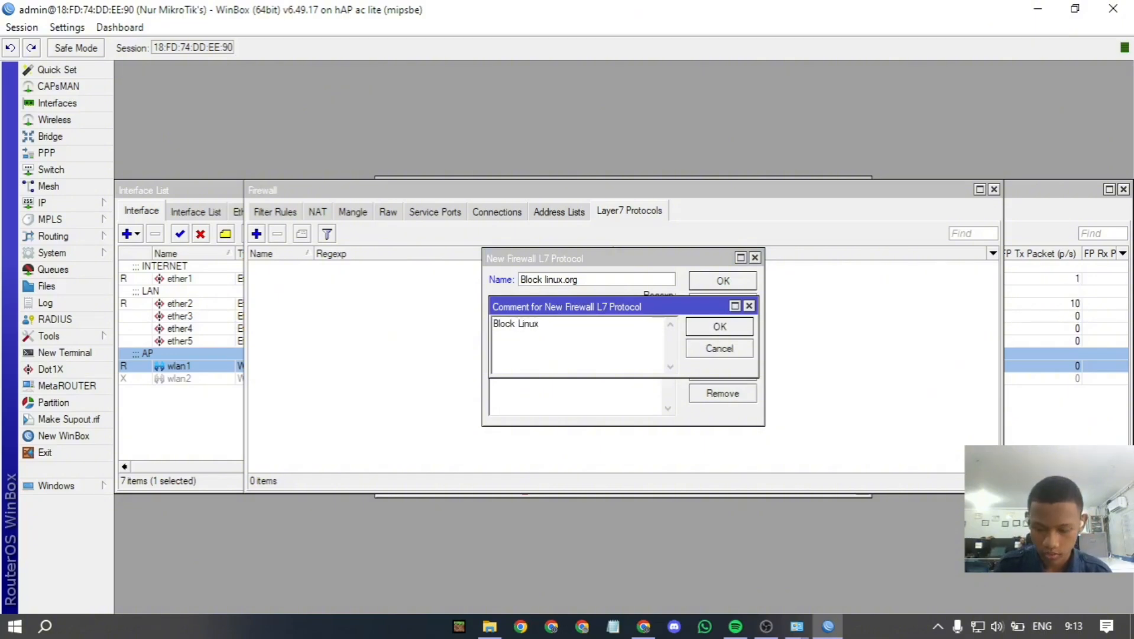
{"action": "key", "text": "BackSpace"}
{"action": "key", "text": "BackSpace"}
{"action": "key", "text": "BackSpace"}
{"action": "key", "text": "BackSpace"}
{"action": "key", "text": "BackSpace"}
{"action": "type", "text": "lin"}
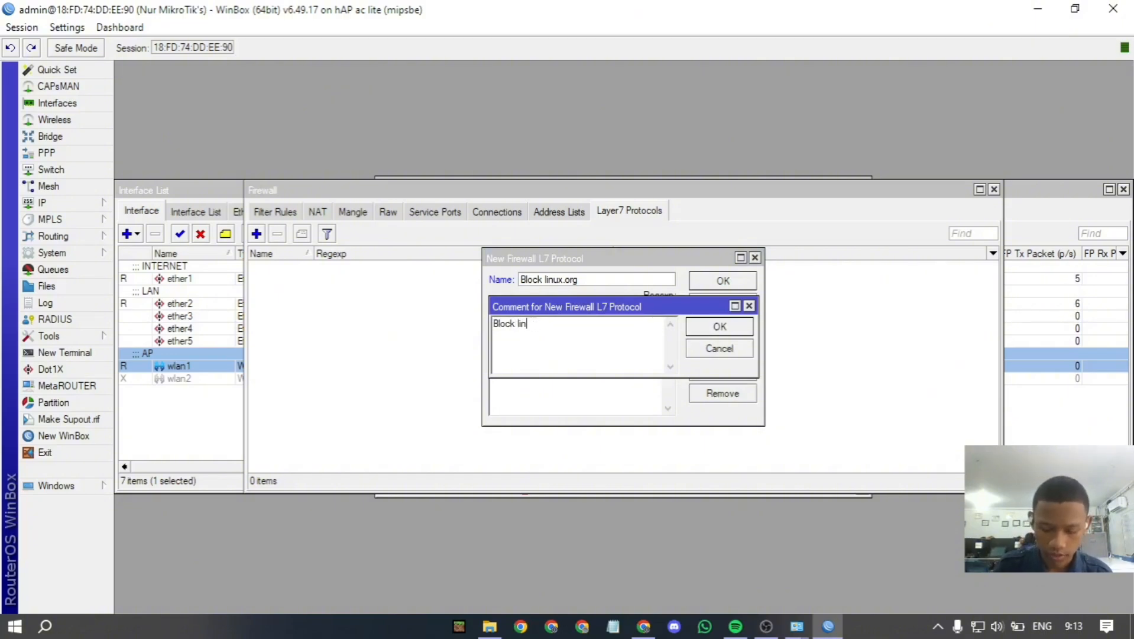
{"action": "type", "text": "ux.org"}
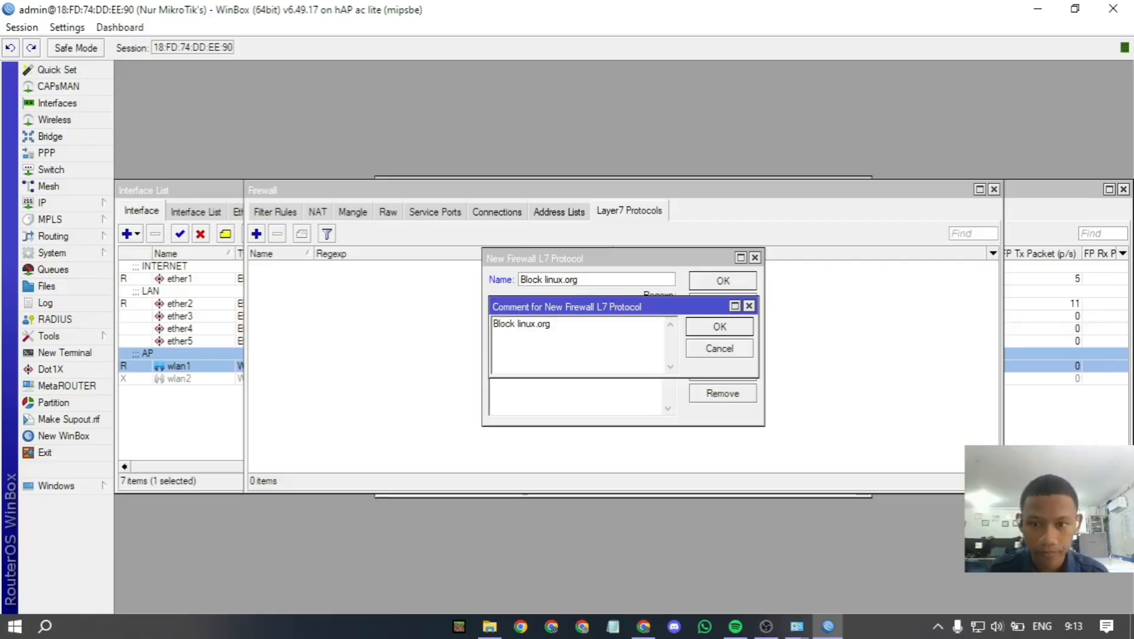
{"action": "left_click", "coordinate": [719, 326]}
{"action": "left_click", "coordinate": [723, 324]}
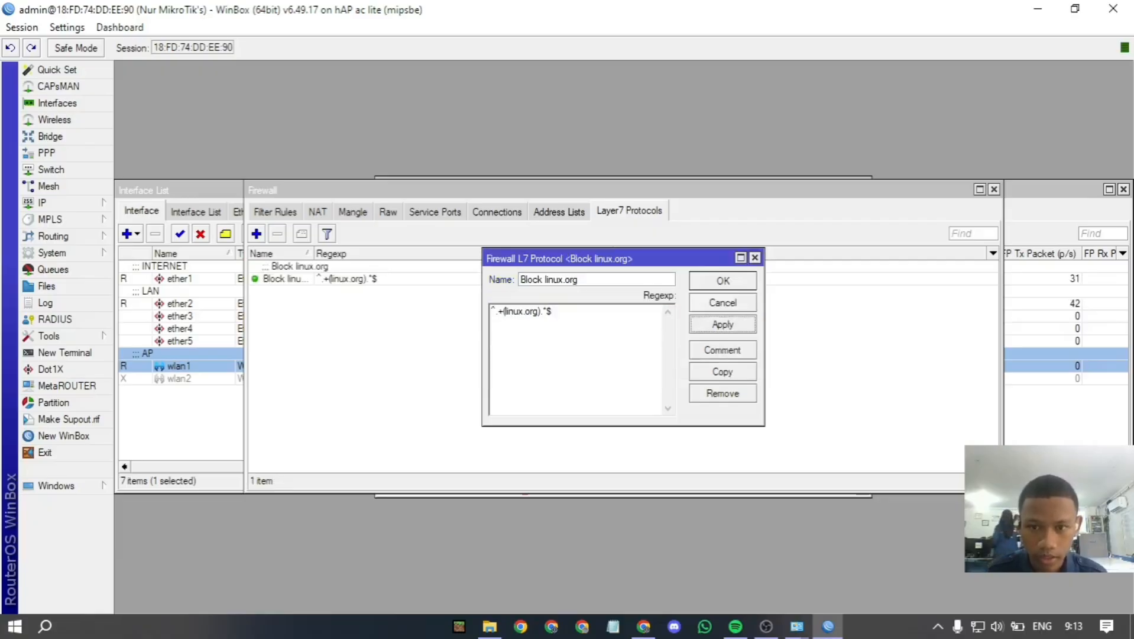
{"action": "left_click", "coordinate": [723, 280]}
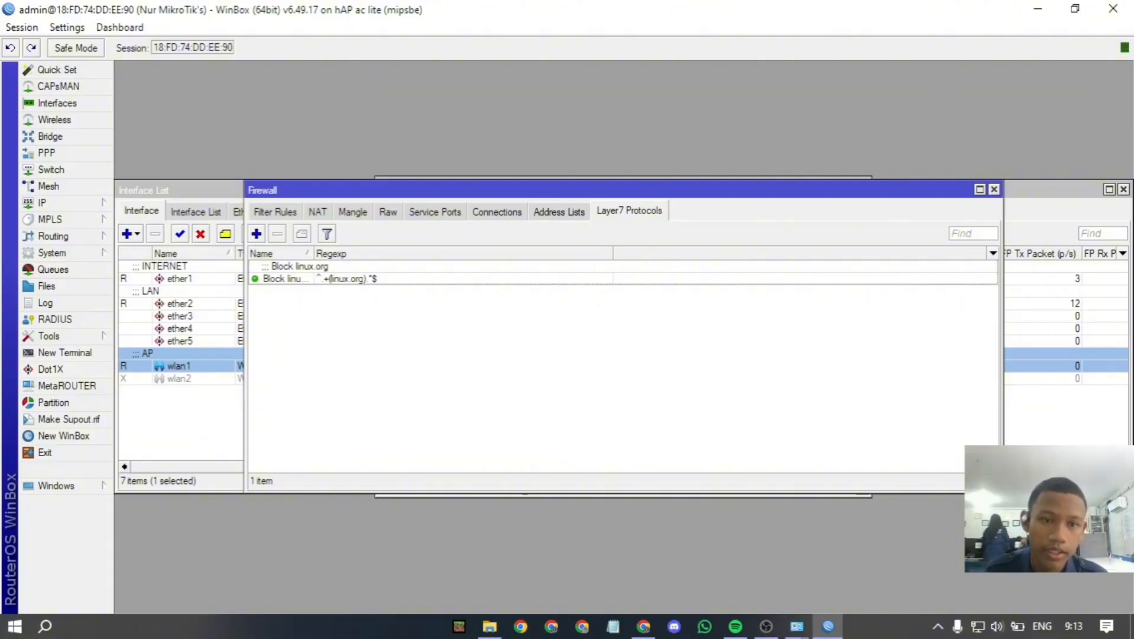
Create a new firewall filter rule in the forward chain for protocol 6 (tcp), destination port 443 and in-interface wlan1.
{"action": "key", "text": "ctrl+Tab"}
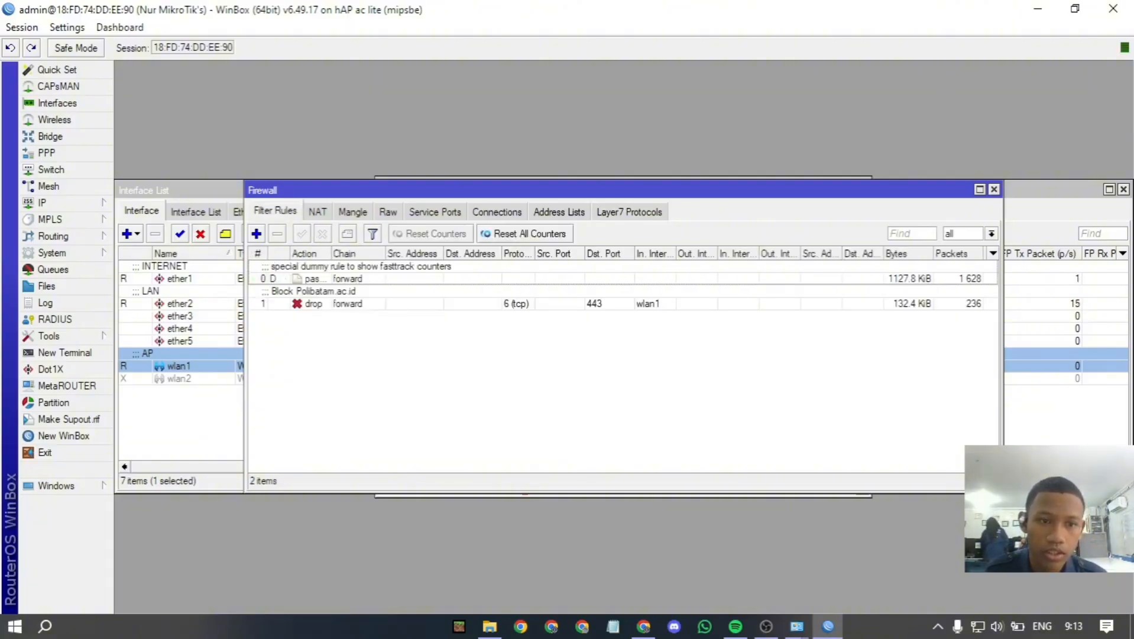
{"action": "left_click", "coordinate": [256, 233]}
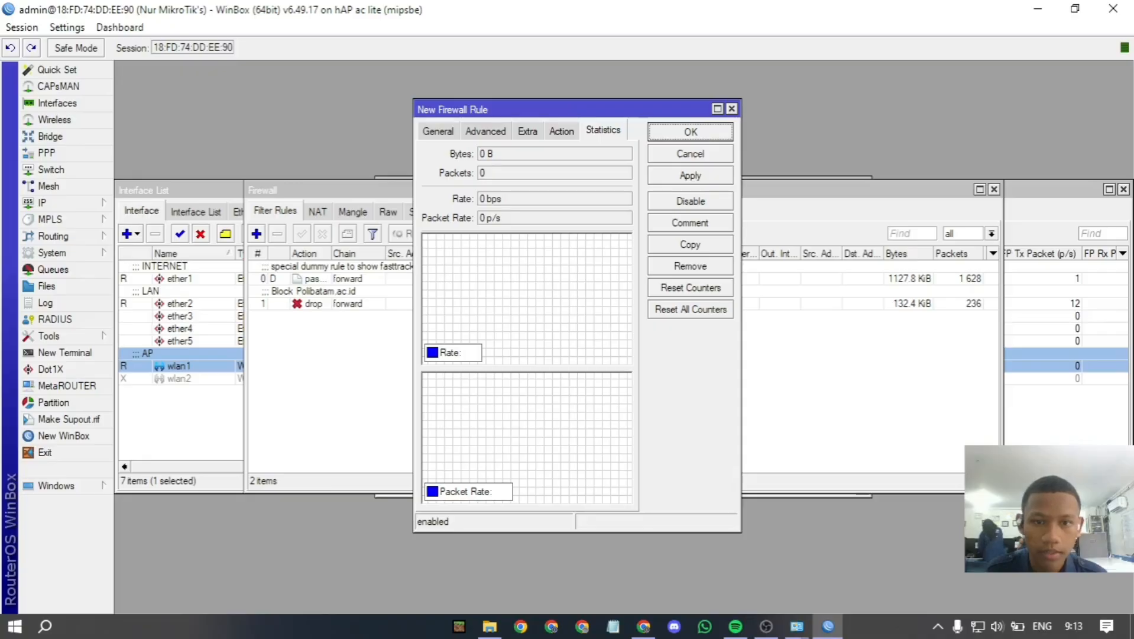
{"action": "key", "text": "ctrl+Tab"}
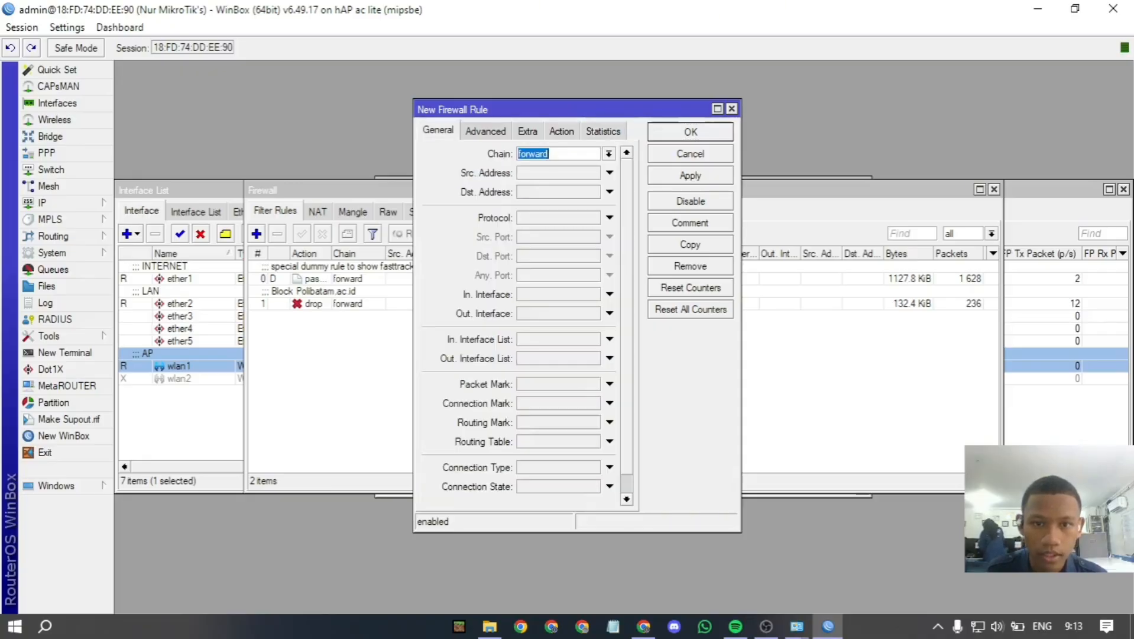
{"action": "left_click", "coordinate": [558, 217]}
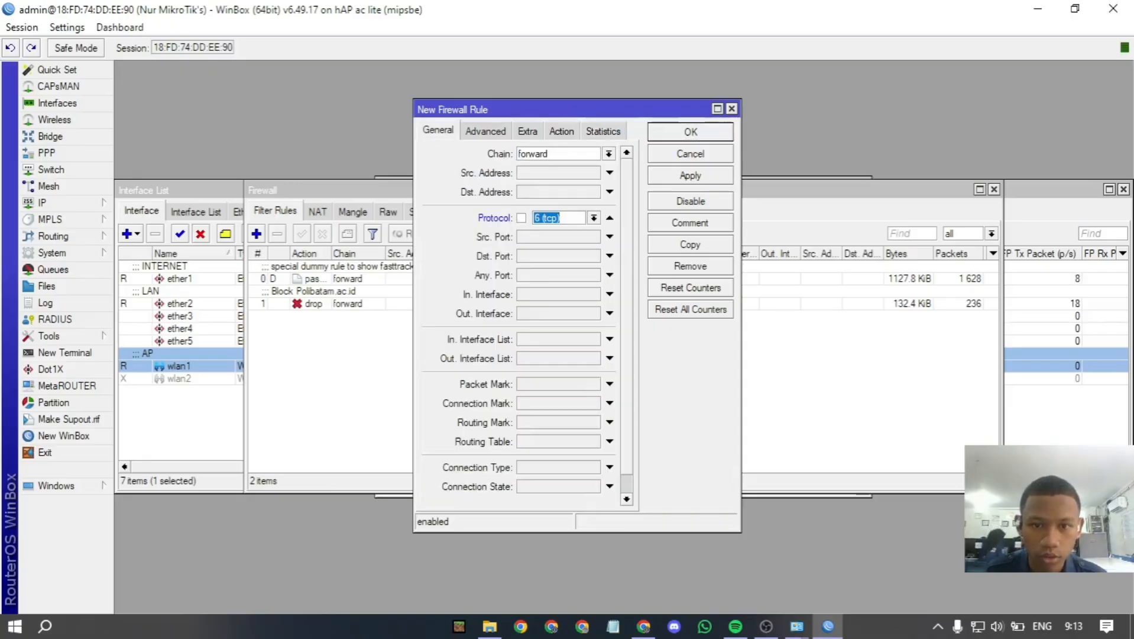
{"action": "left_click", "coordinate": [558, 256]}
{"action": "type", "text": "4443"}
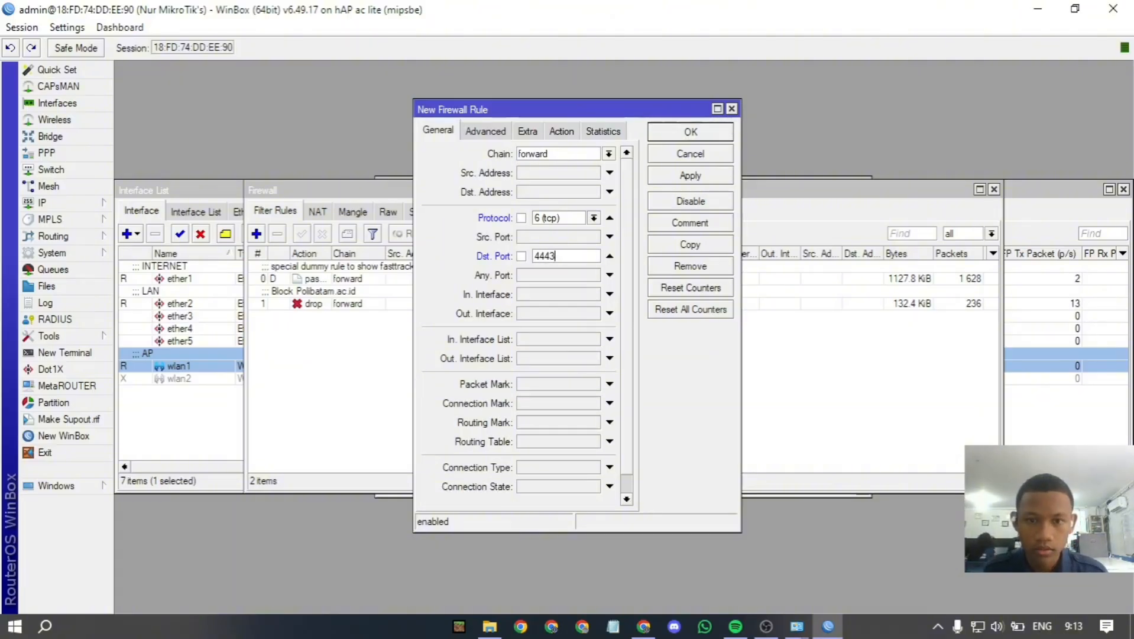
{"action": "key", "text": "BackSpace"}
{"action": "key", "text": "BackSpace"}
{"action": "type", "text": "3"}
{"action": "left_click", "coordinate": [559, 294]}
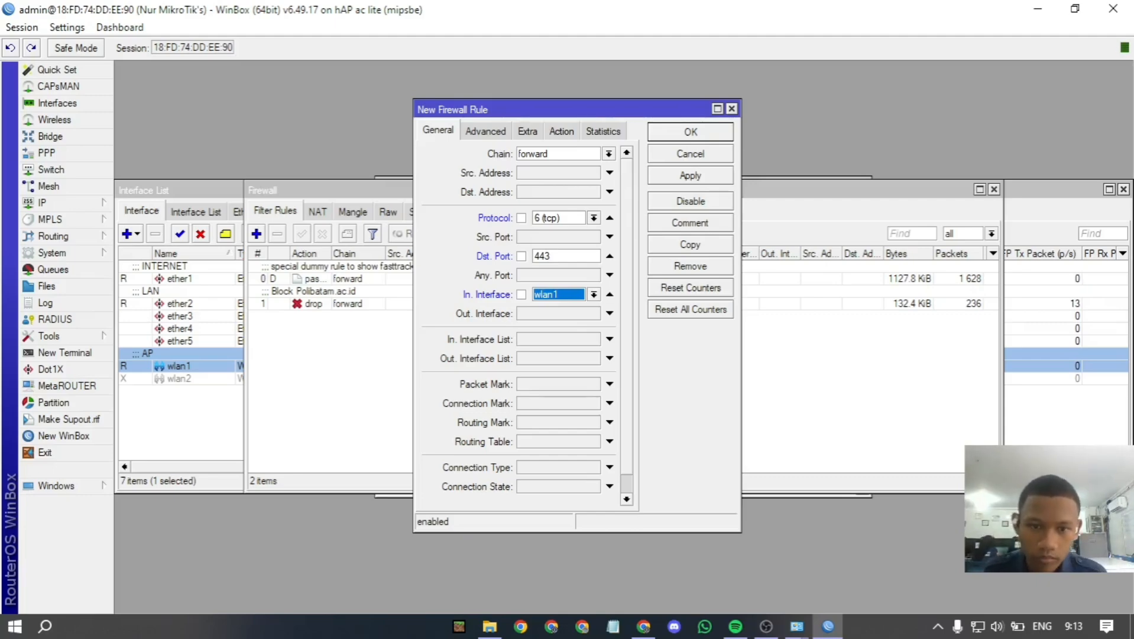
Set the new filter rule's Layer7 protocol to Block linux.org.
{"action": "left_click", "coordinate": [485, 131]}
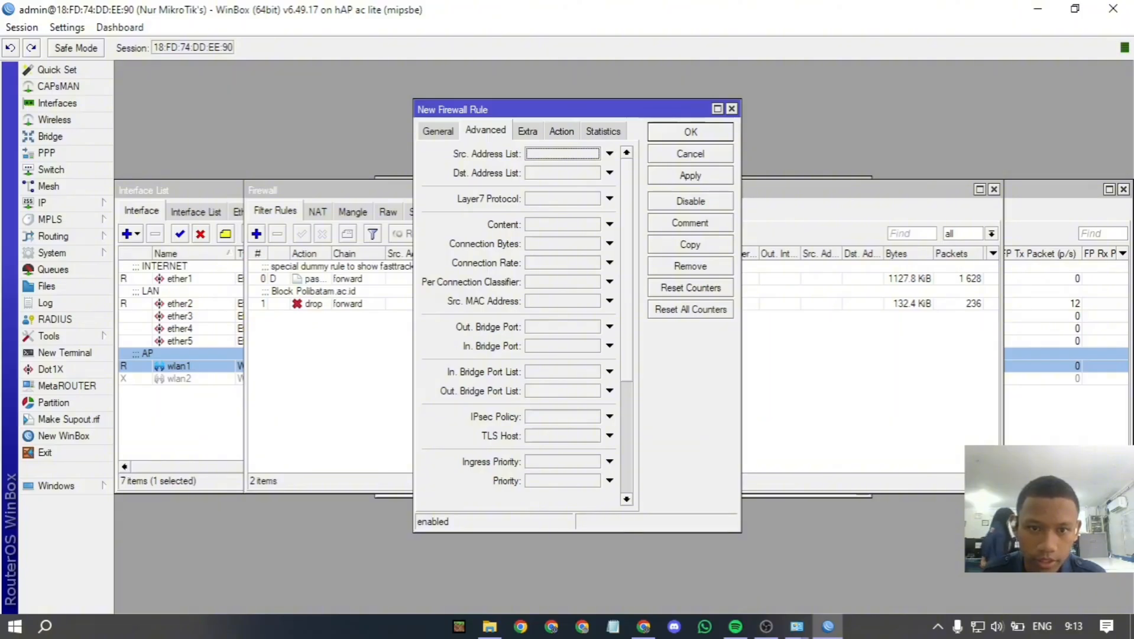
{"action": "left_click", "coordinate": [610, 199]}
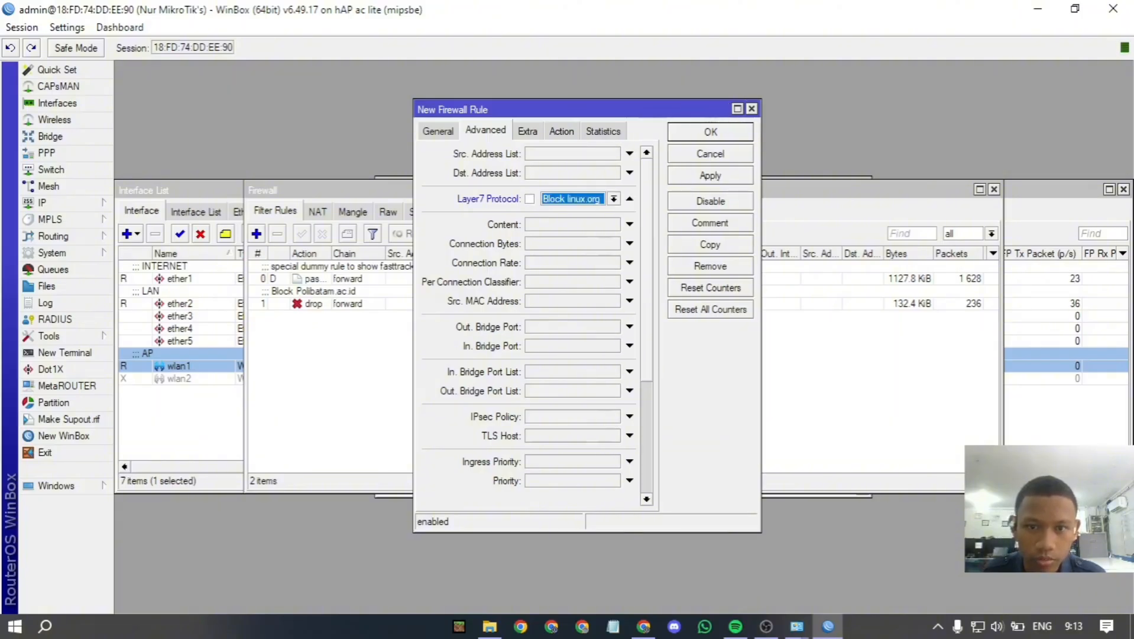
{"action": "left_click", "coordinate": [614, 199]}
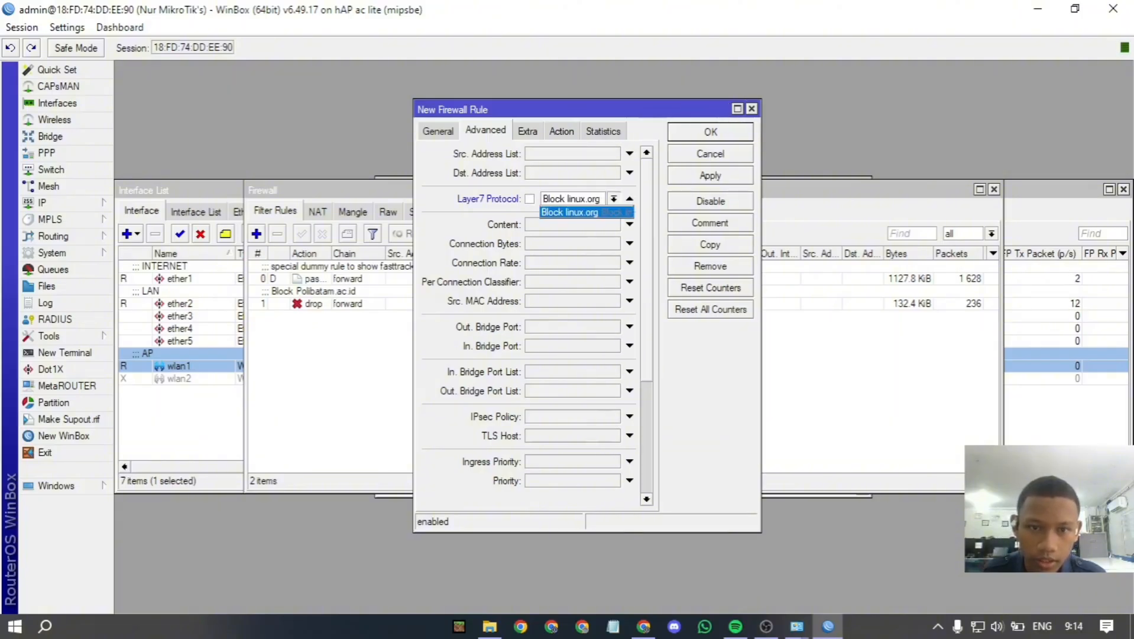
{"action": "left_click", "coordinate": [569, 213]}
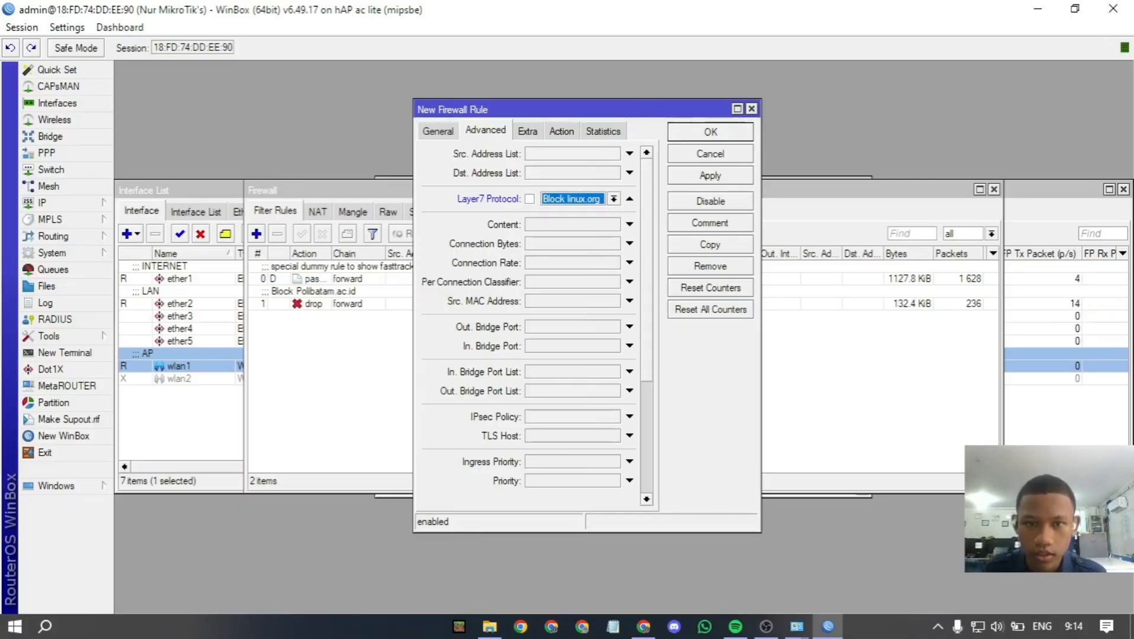
Set the new rule's action to drop, apply it, and check its traffic statistics before closing it.
{"action": "left_click", "coordinate": [561, 130]}
{"action": "left_click", "coordinate": [645, 153]}
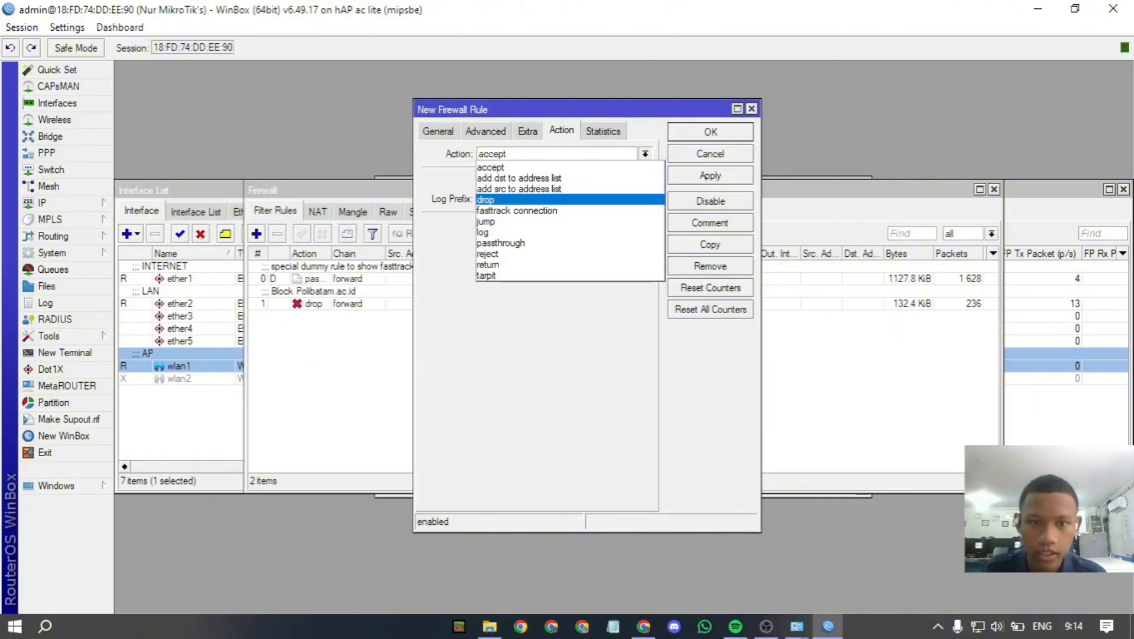
{"action": "left_click", "coordinate": [491, 199]}
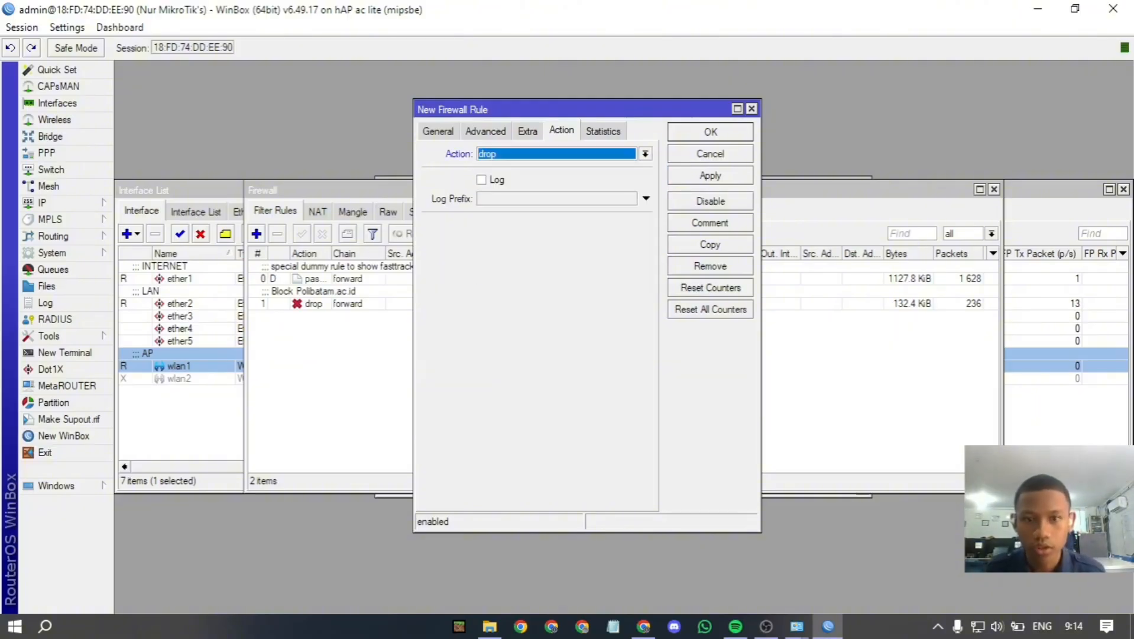
{"action": "left_click", "coordinate": [710, 175]}
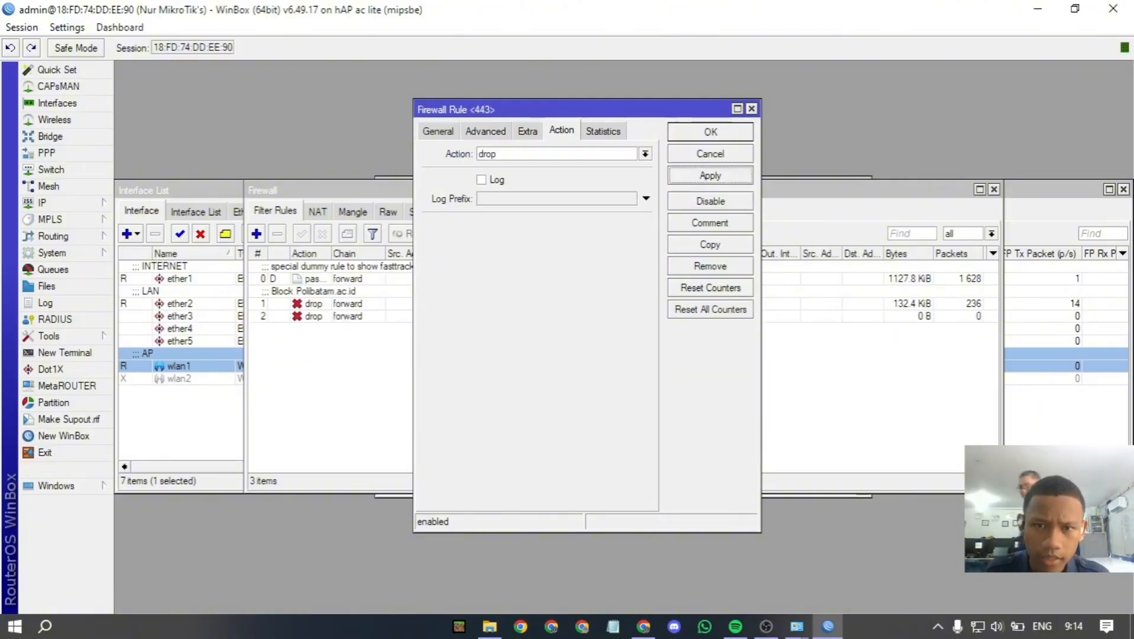
{"action": "left_click", "coordinate": [603, 130]}
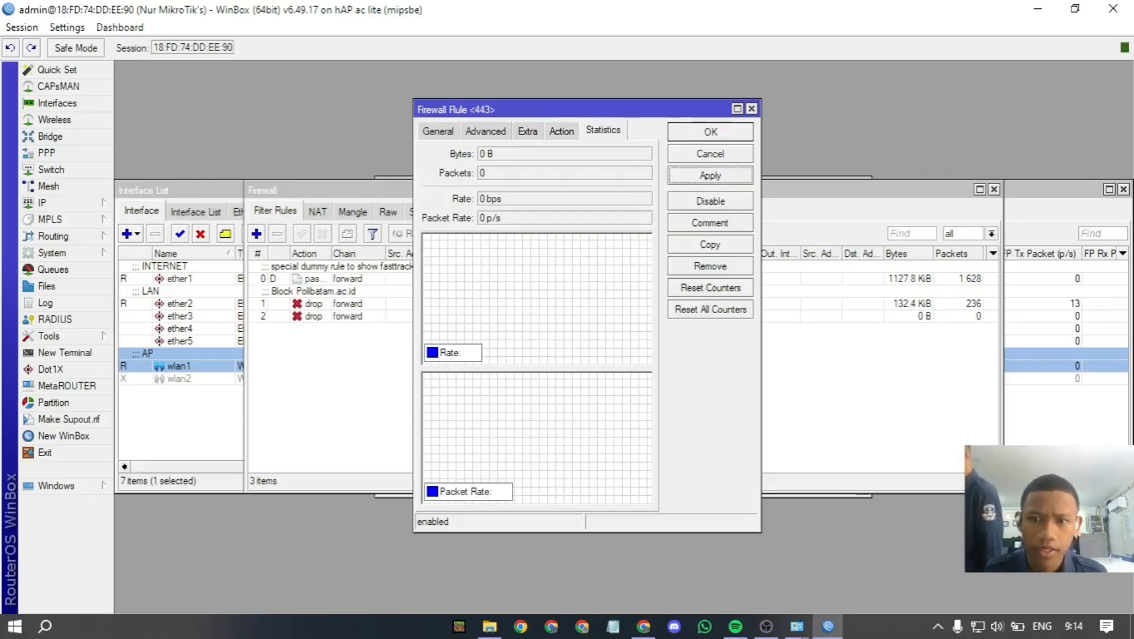
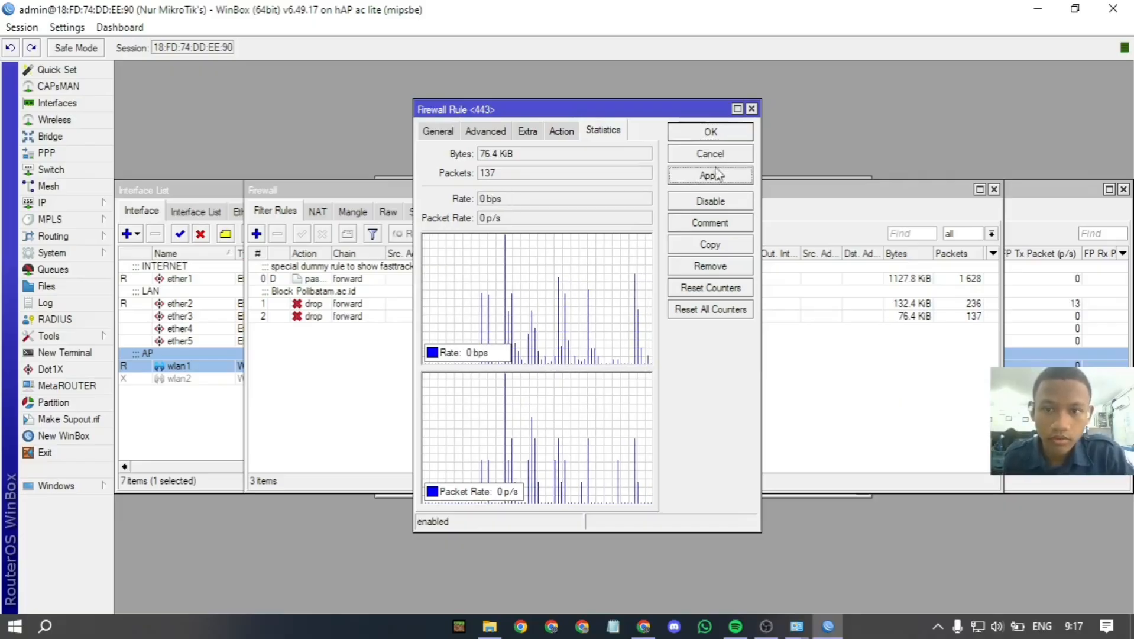
{"action": "left_click", "coordinate": [711, 133]}
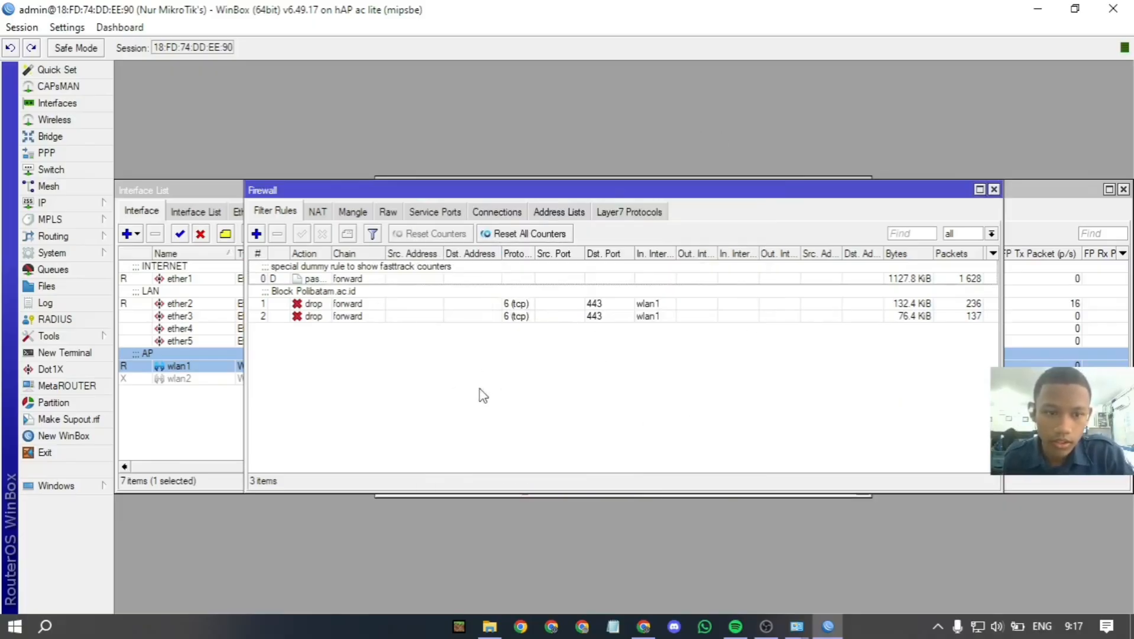
Add the comment "Block linux.org" to the second drop rule in the firewall's filter rules.
{"action": "left_click", "coordinate": [409, 318]}
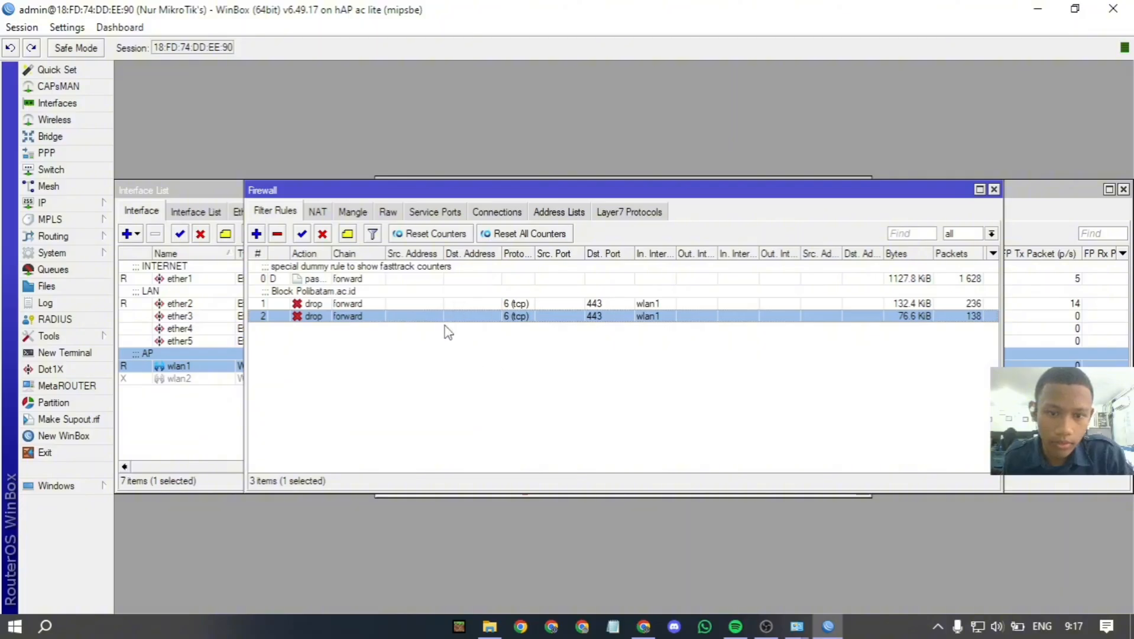
{"action": "left_click", "coordinate": [348, 234]}
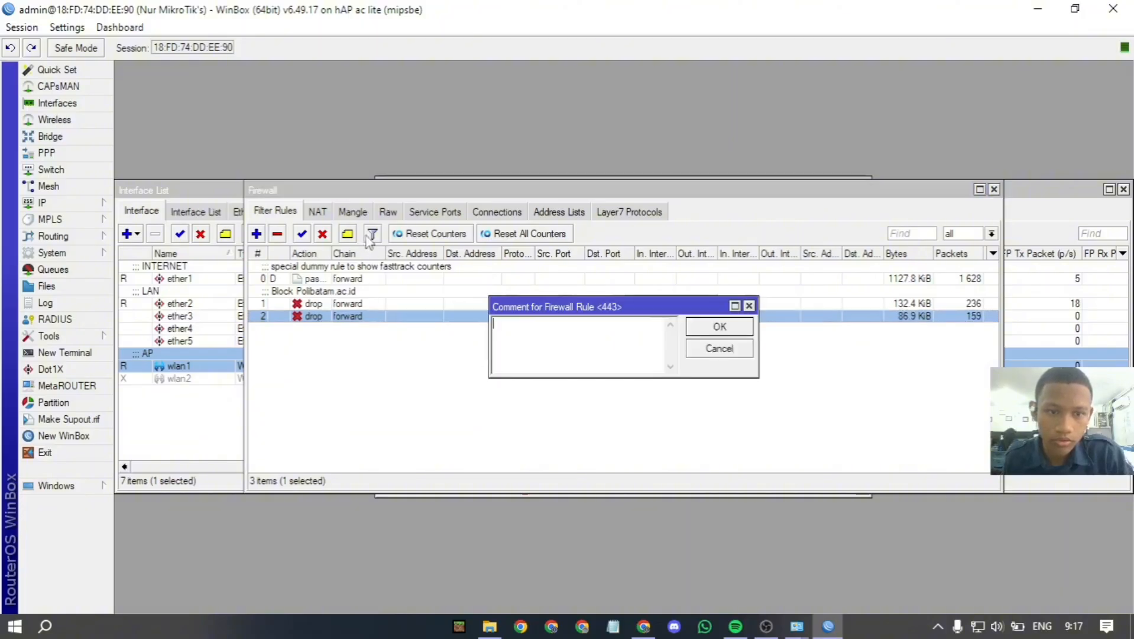
{"action": "type", "text": "Block linu"}
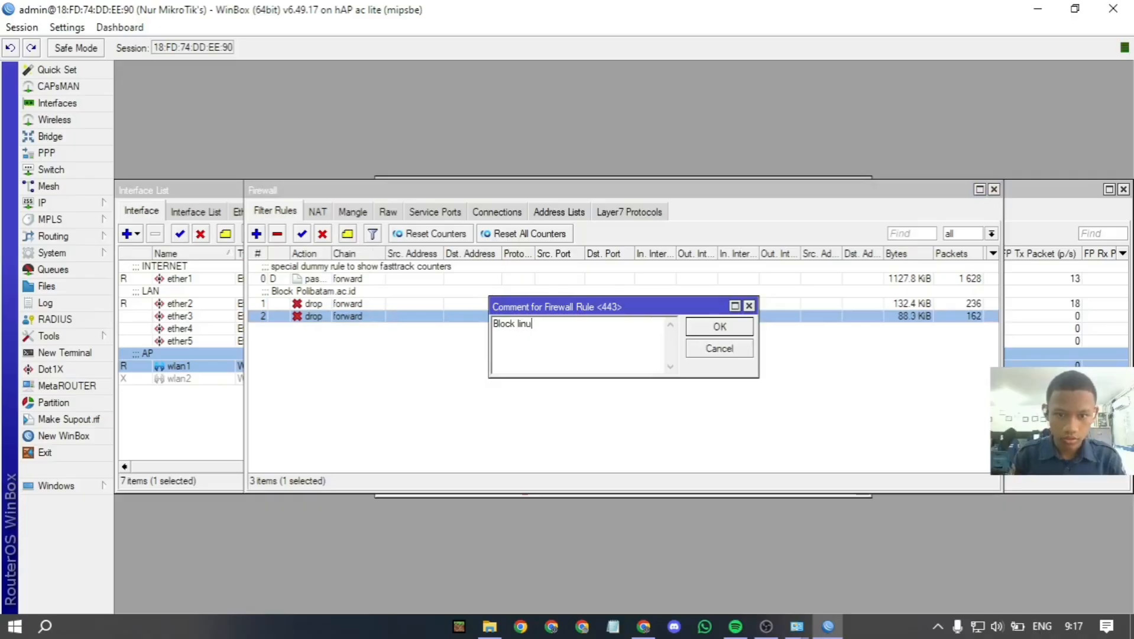
{"action": "type", "text": "x.or"}
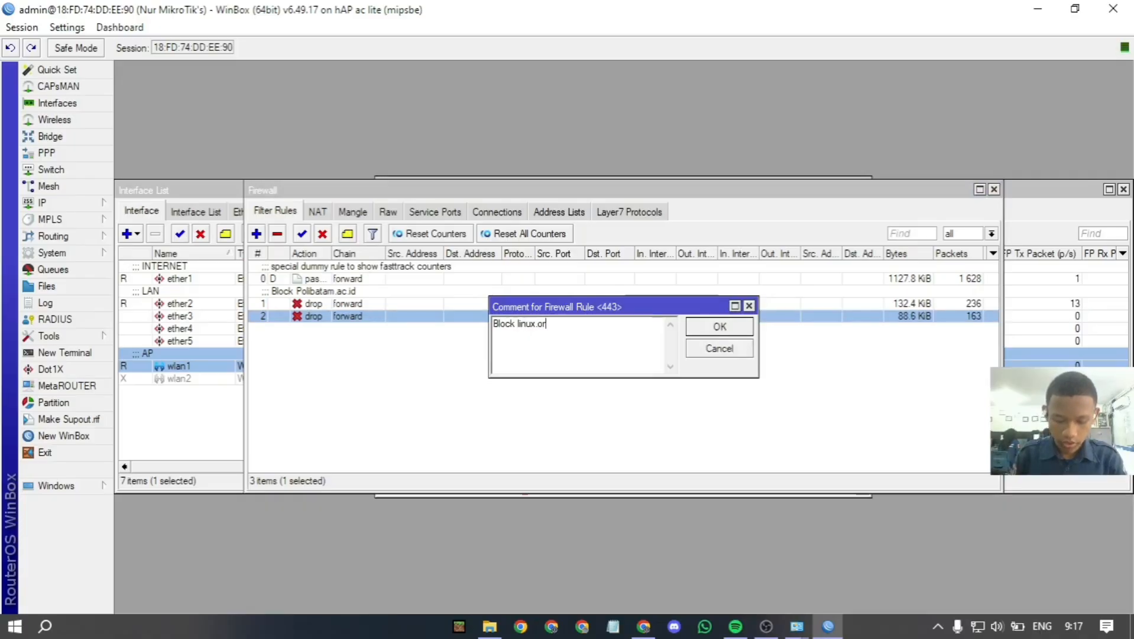
{"action": "type", "text": "g"}
{"action": "left_click", "coordinate": [715, 328]}
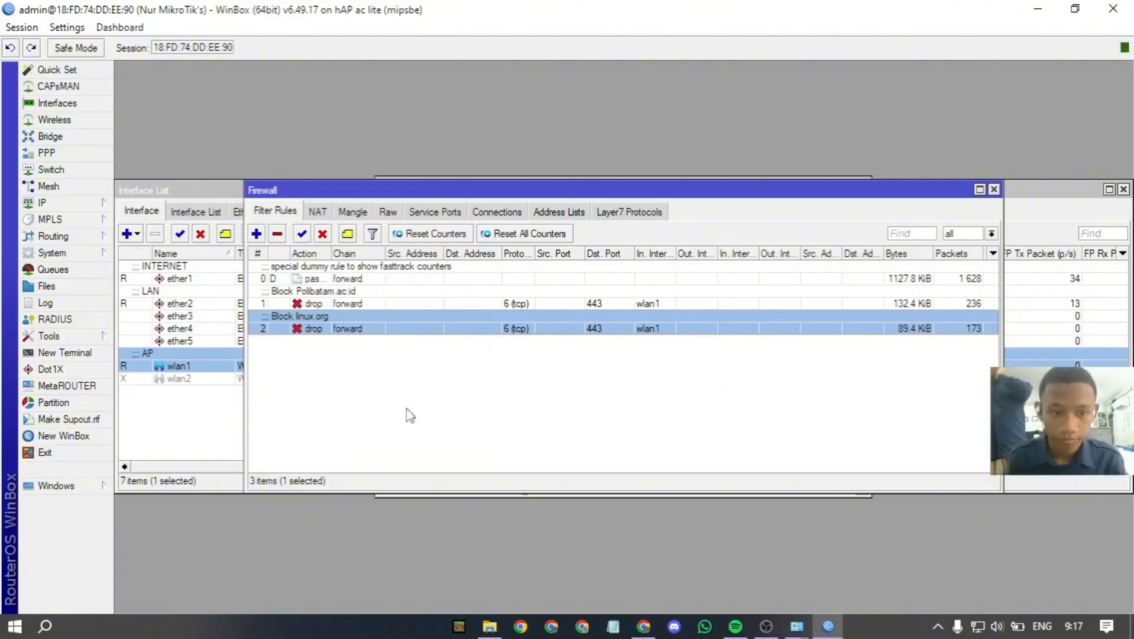
Open the Windows Command Prompt and renew the computer's IP configuration with ipconfig /renew.
{"action": "left_click", "coordinate": [172, 436]}
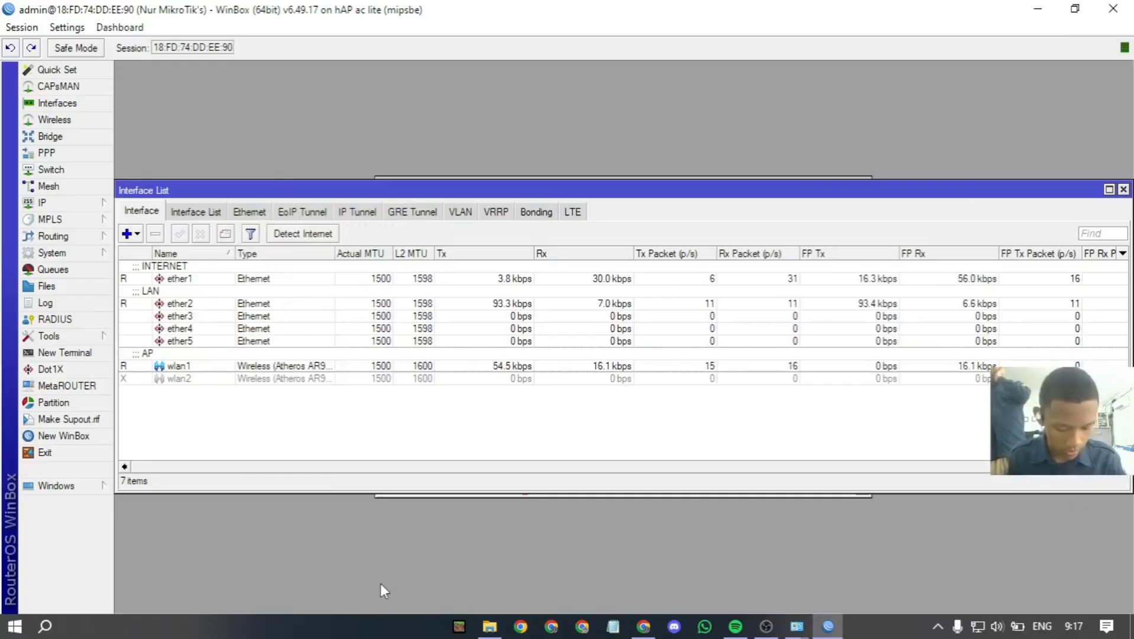
{"action": "key", "text": "super+r"}
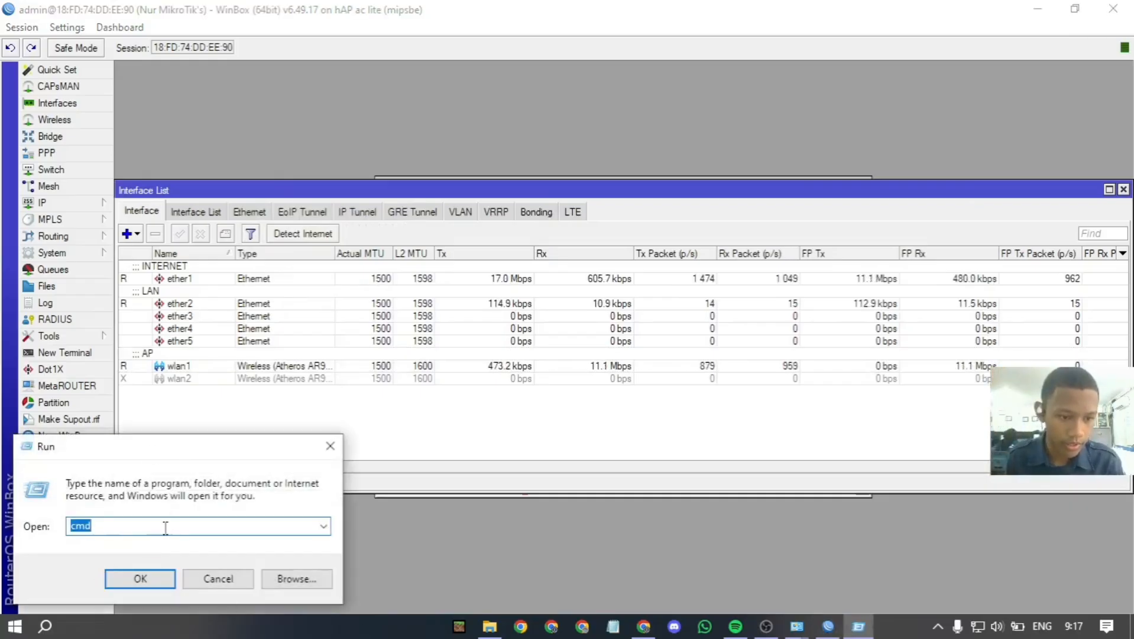
{"action": "left_click", "coordinate": [140, 578]}
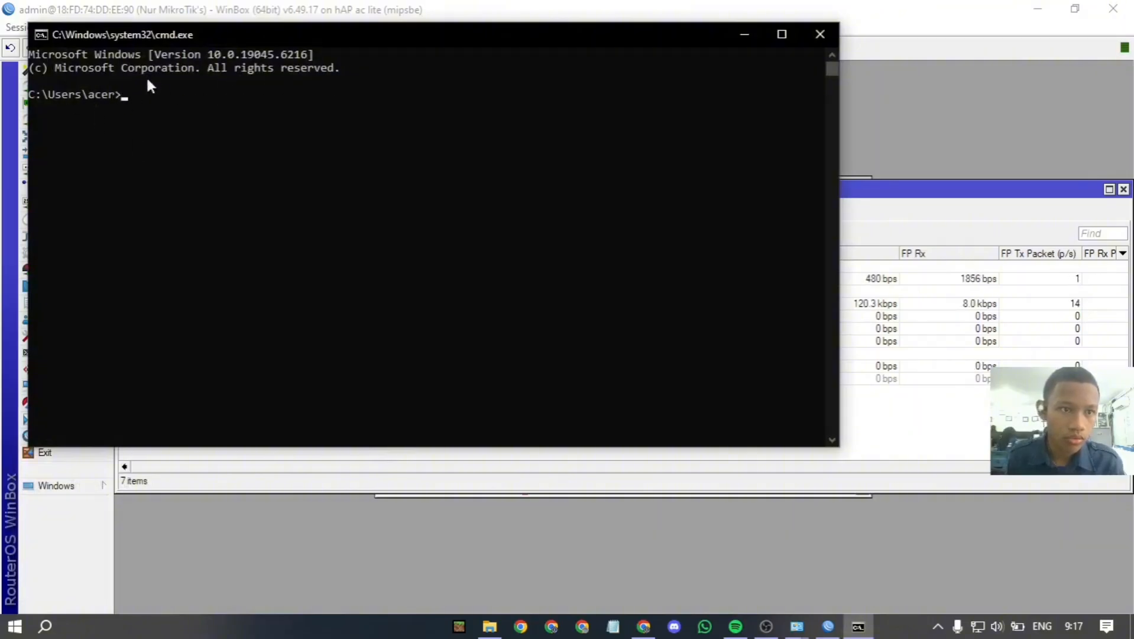
{"action": "type", "text": "ipconfig"}
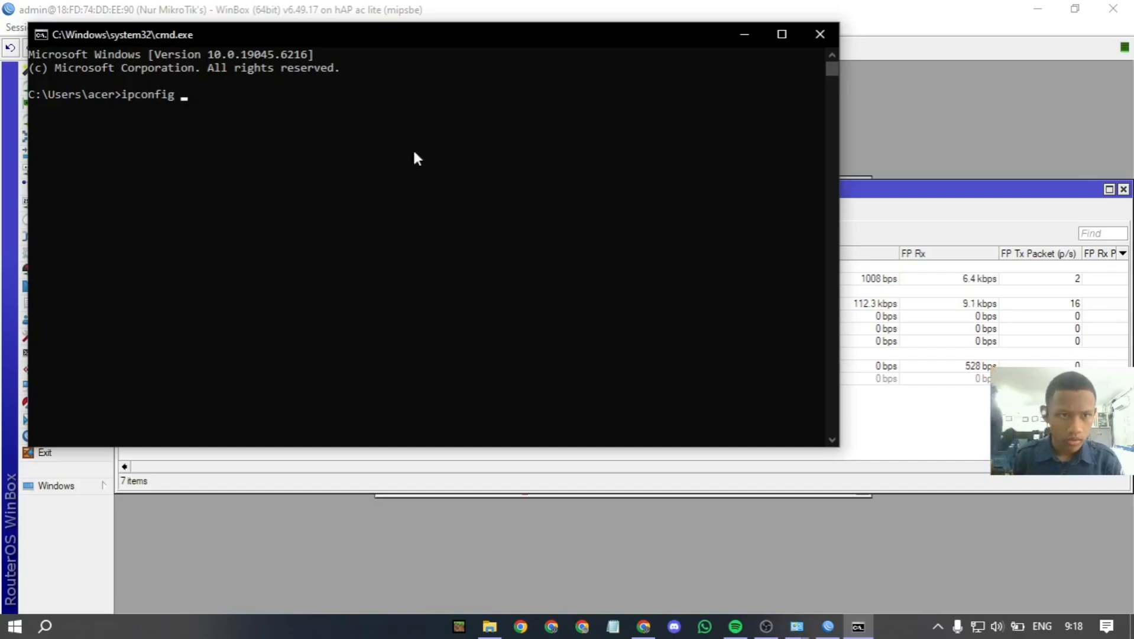
{"action": "type", "text": " /renew"}
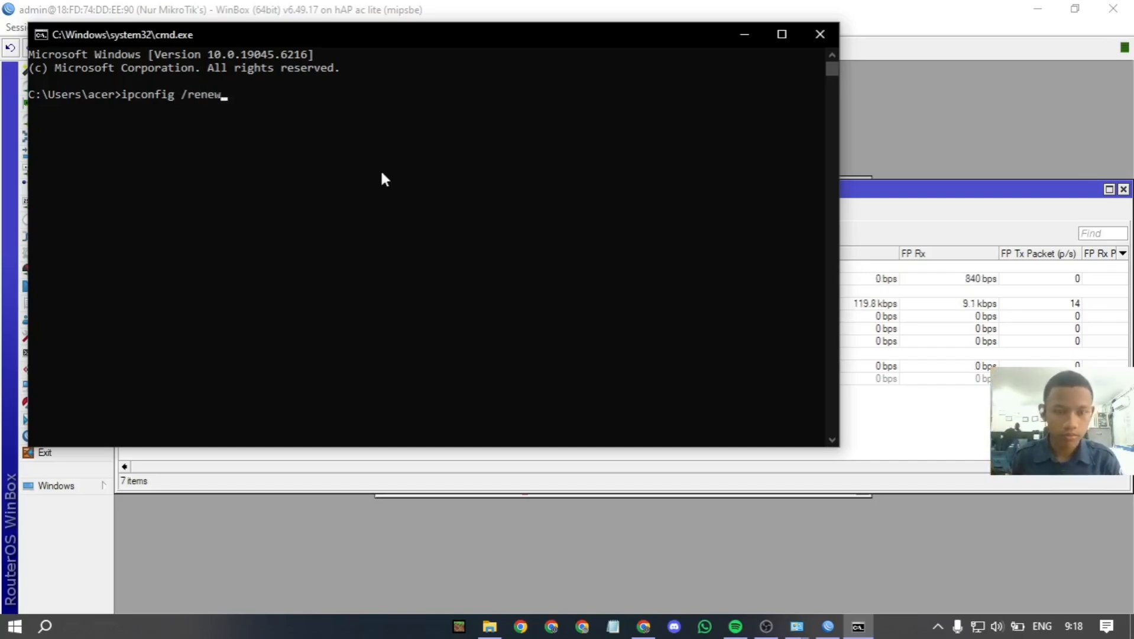
{"action": "key", "text": "Return"}
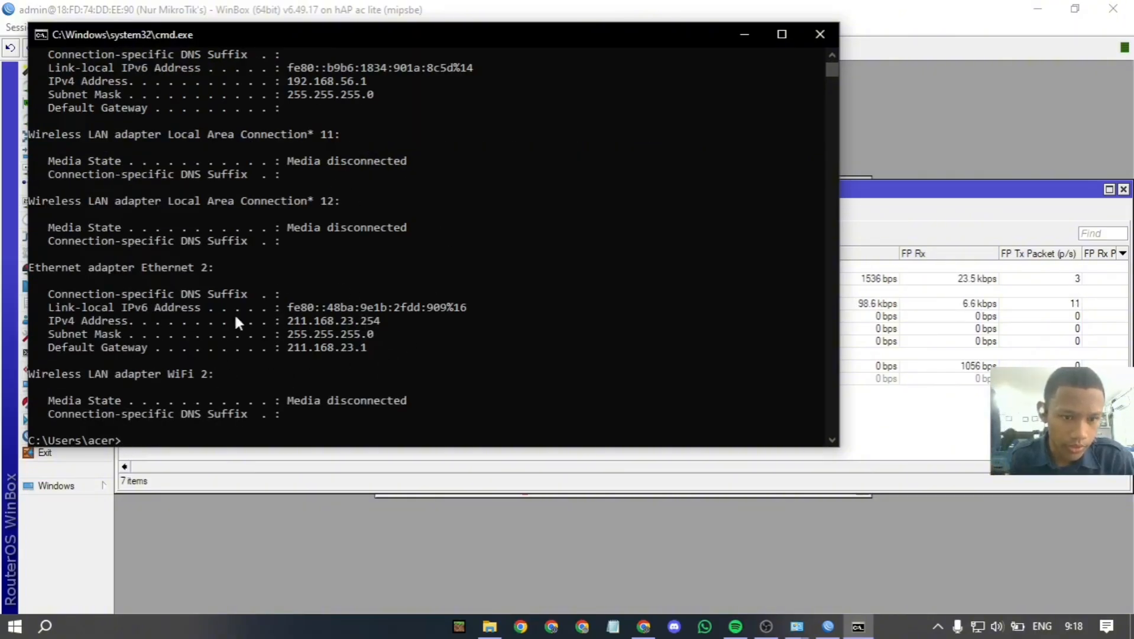
Test the internet connection with ping 8.8.8.8 -t, stop it after a few replies, review the output and close the Command Prompt.
{"action": "left_click_drag", "start_coordinate": [567, 30], "coordinate": [648, 58]}
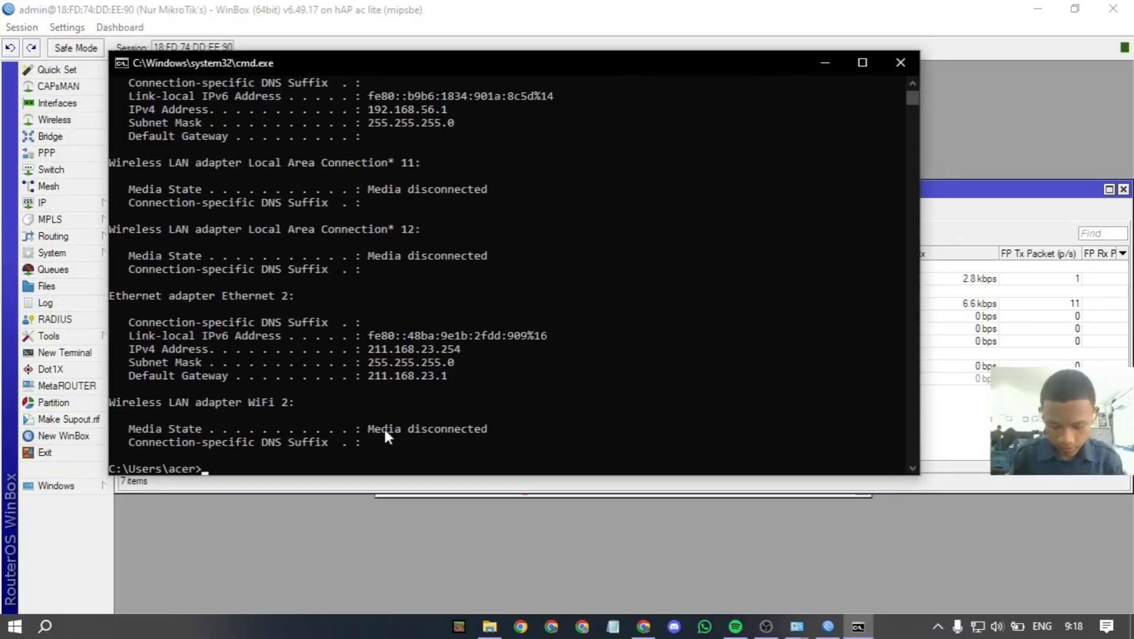
{"action": "type", "text": "ping"}
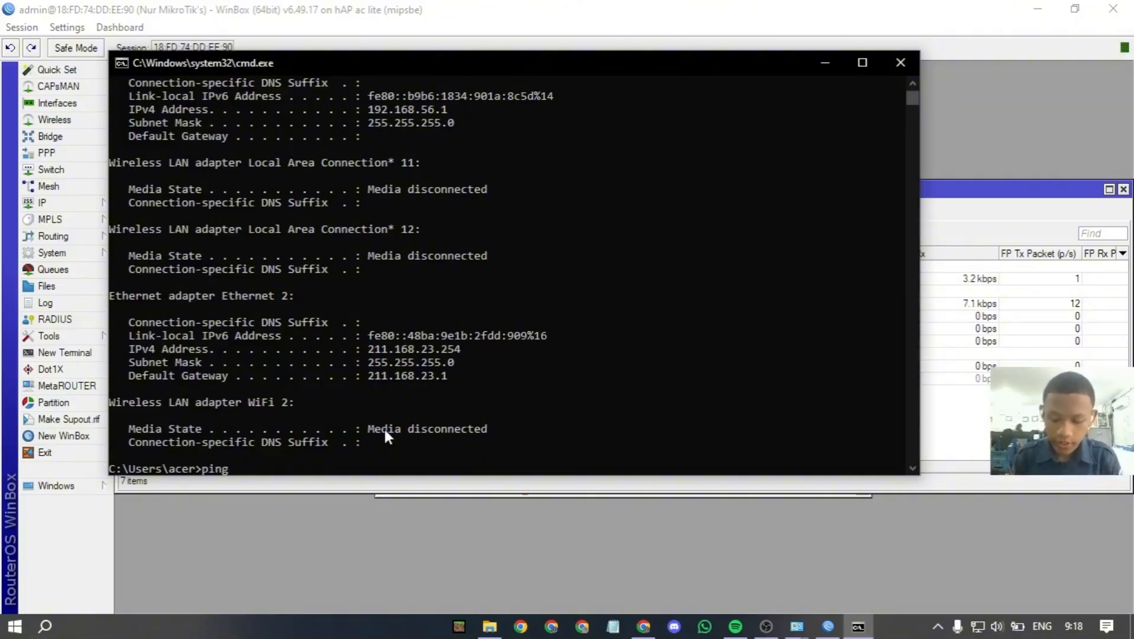
{"action": "type", "text": " 8.8.8.8"}
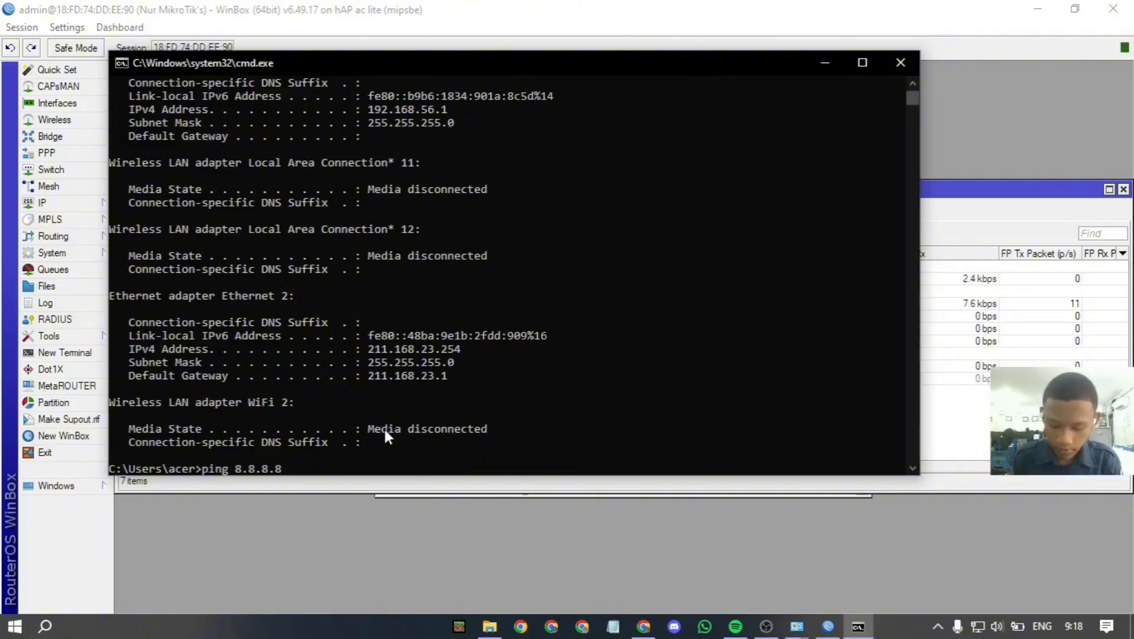
{"action": "type", "text": " -t"}
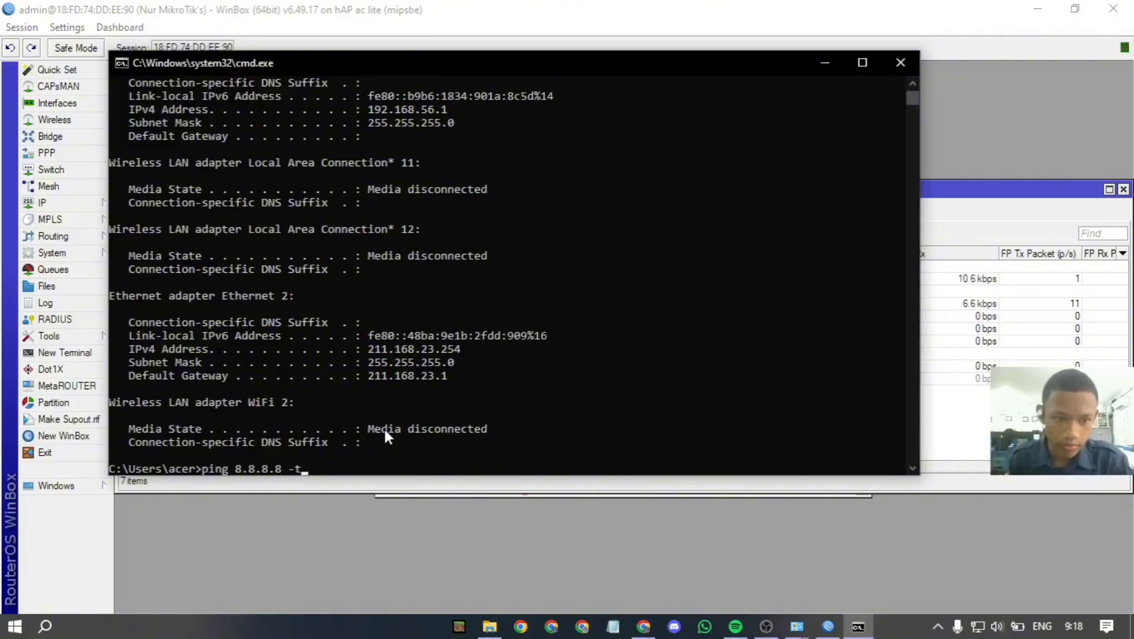
{"action": "key", "text": "Return"}
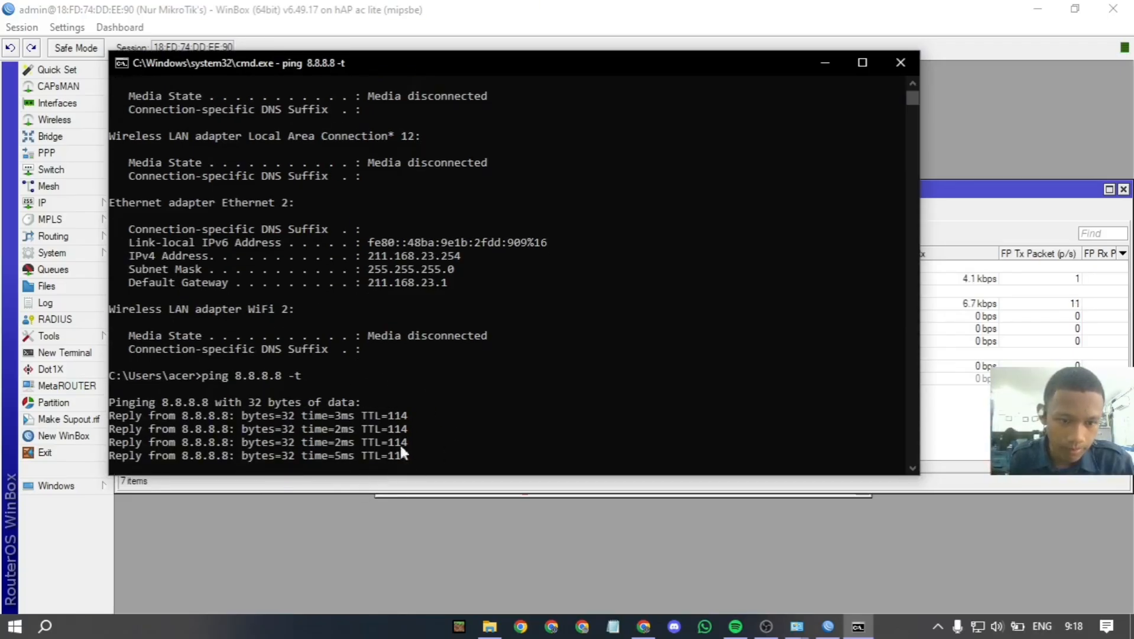
{"action": "key", "text": "ctrl+c"}
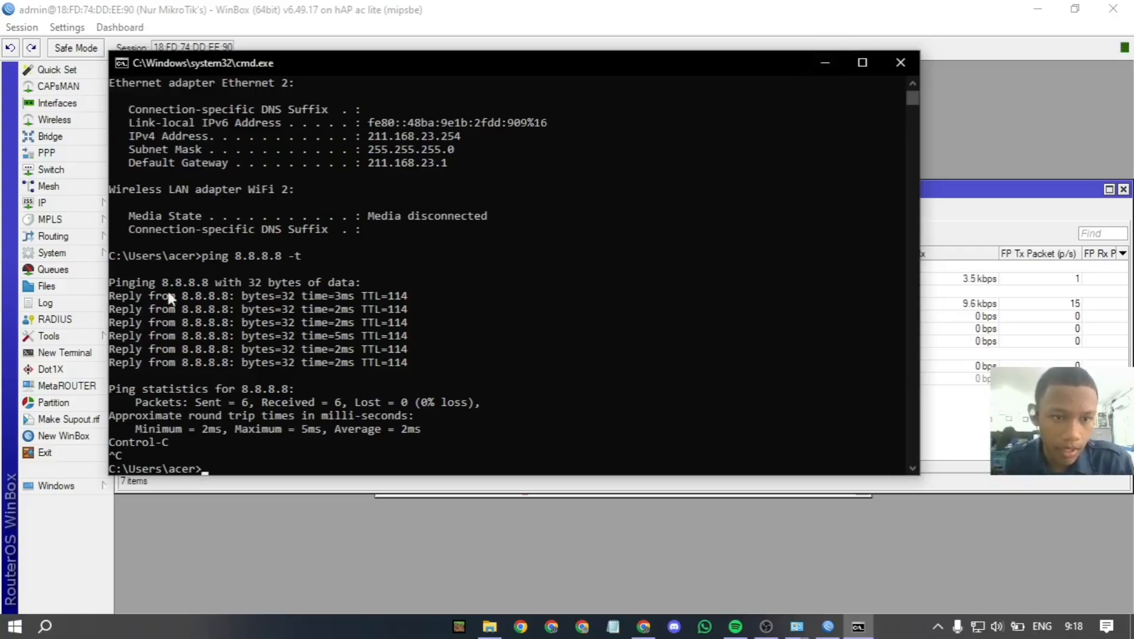
{"action": "scroll", "coordinate": [435, 265], "scroll_direction": "up", "scroll_amount": 10}
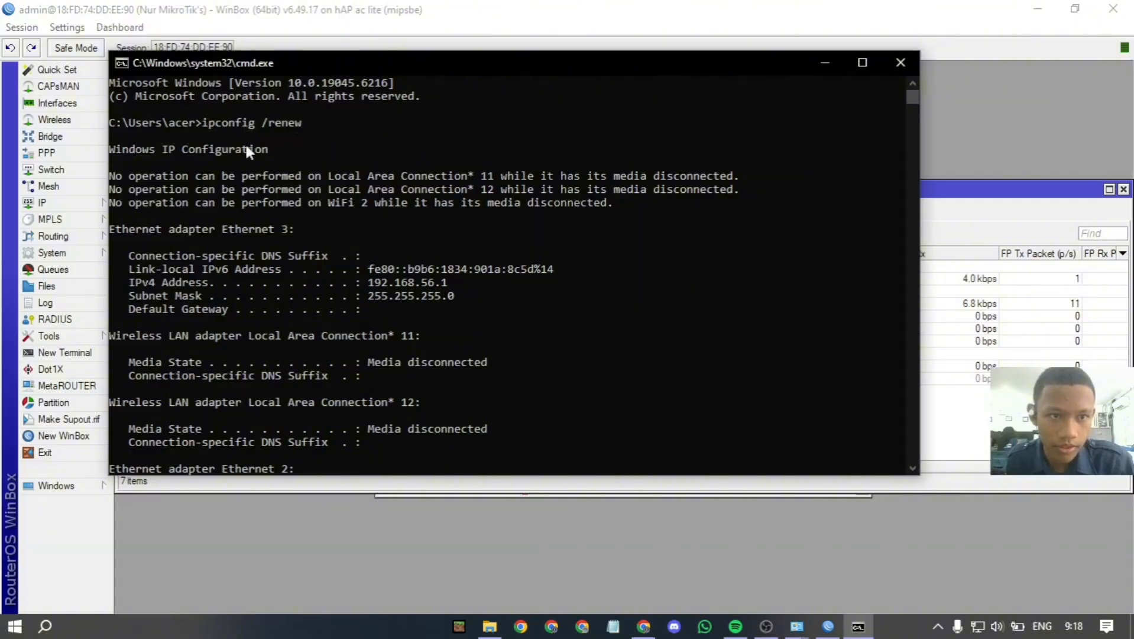
{"action": "left_click", "coordinate": [903, 59]}
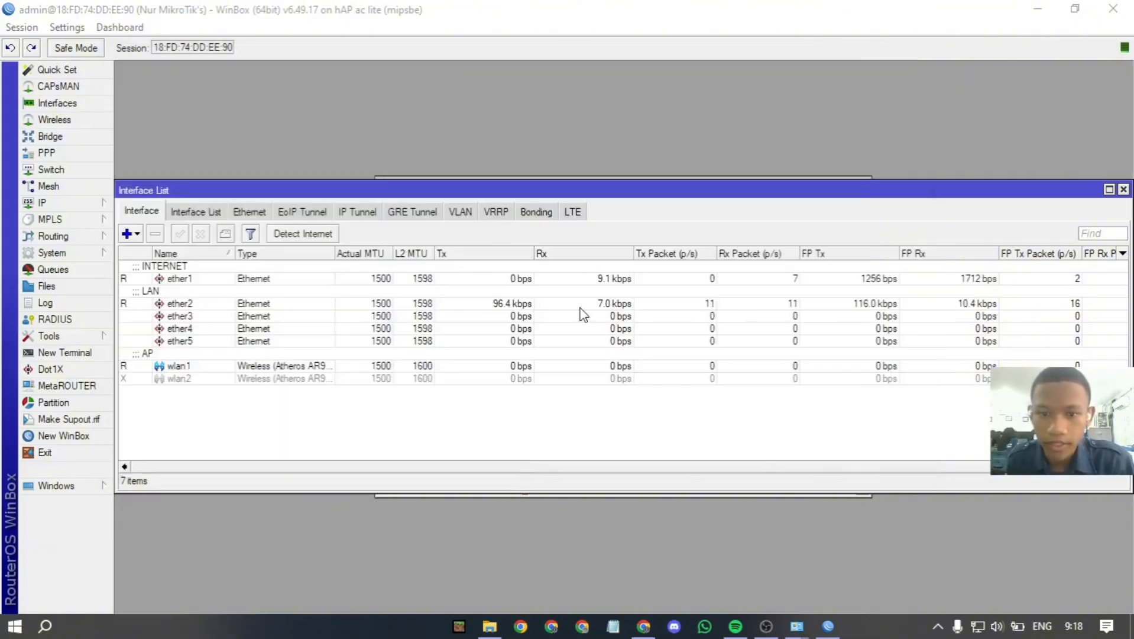
Start the Hotspot Setup wizard from the hotspot servers list in WinBox and choose wlan1 as the hotspot interface.
{"action": "left_click", "coordinate": [70, 203]}
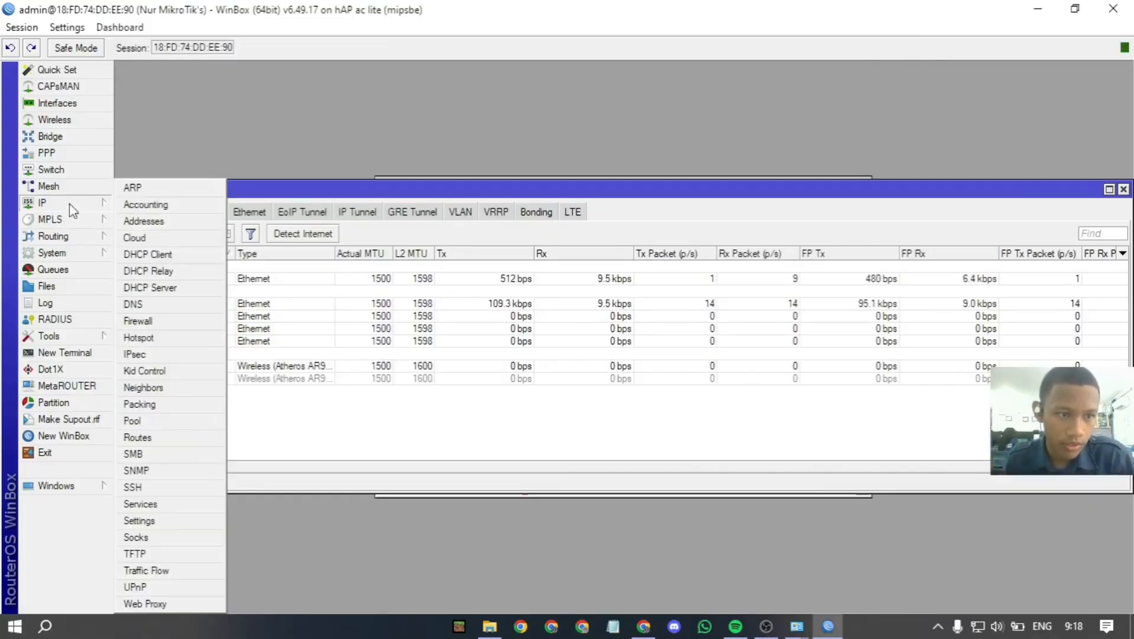
{"action": "left_click", "coordinate": [142, 337]}
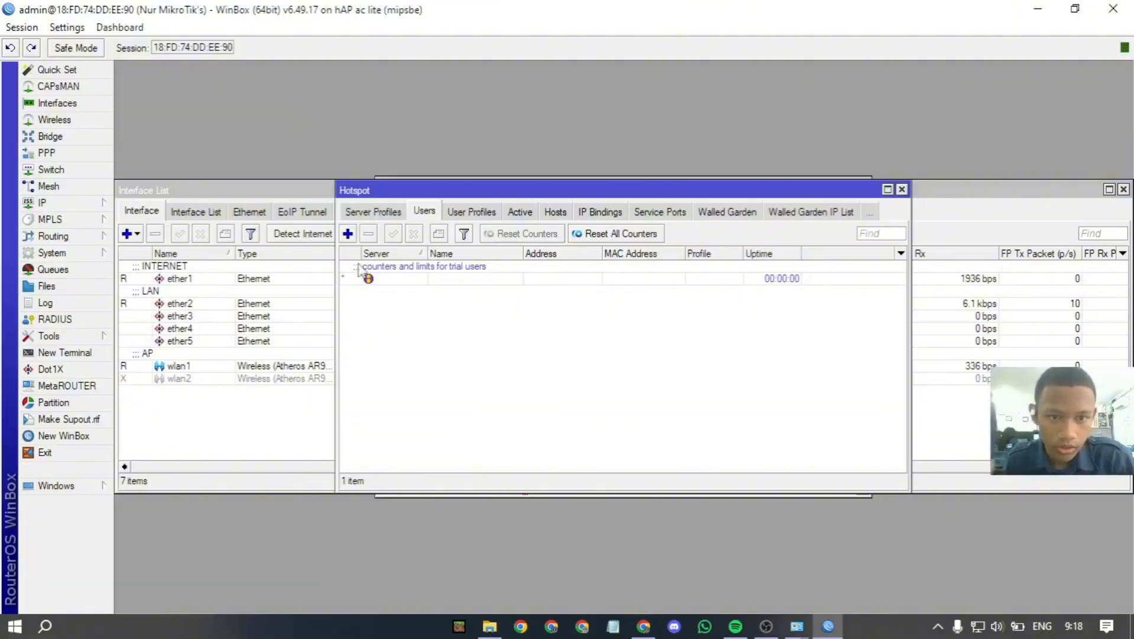
{"action": "left_click", "coordinate": [372, 216]}
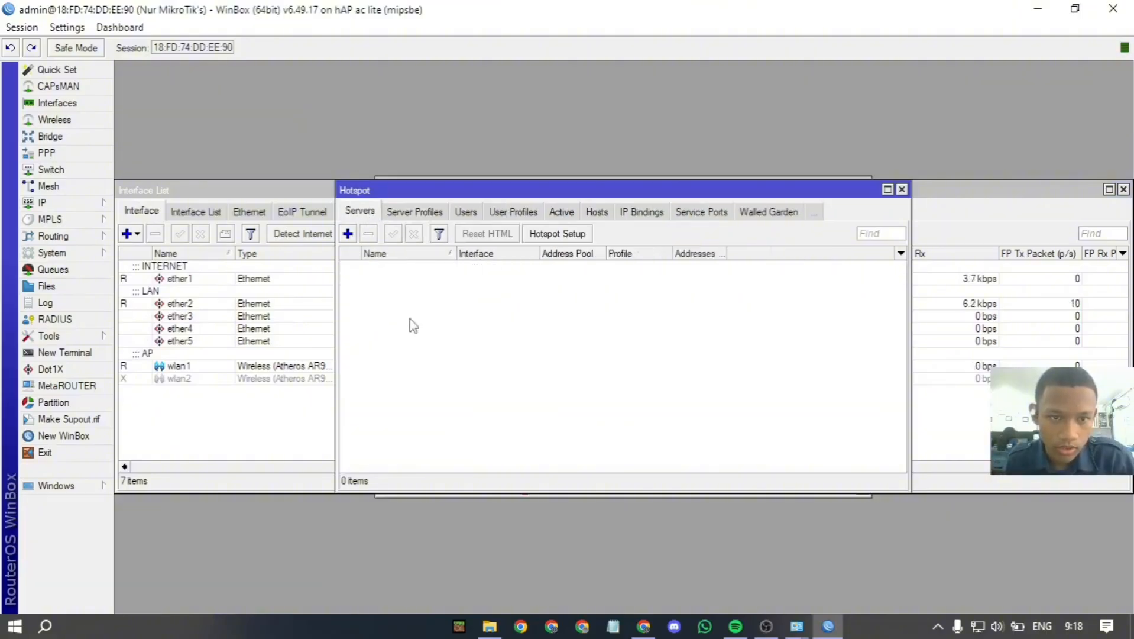
{"action": "left_click", "coordinate": [574, 235]}
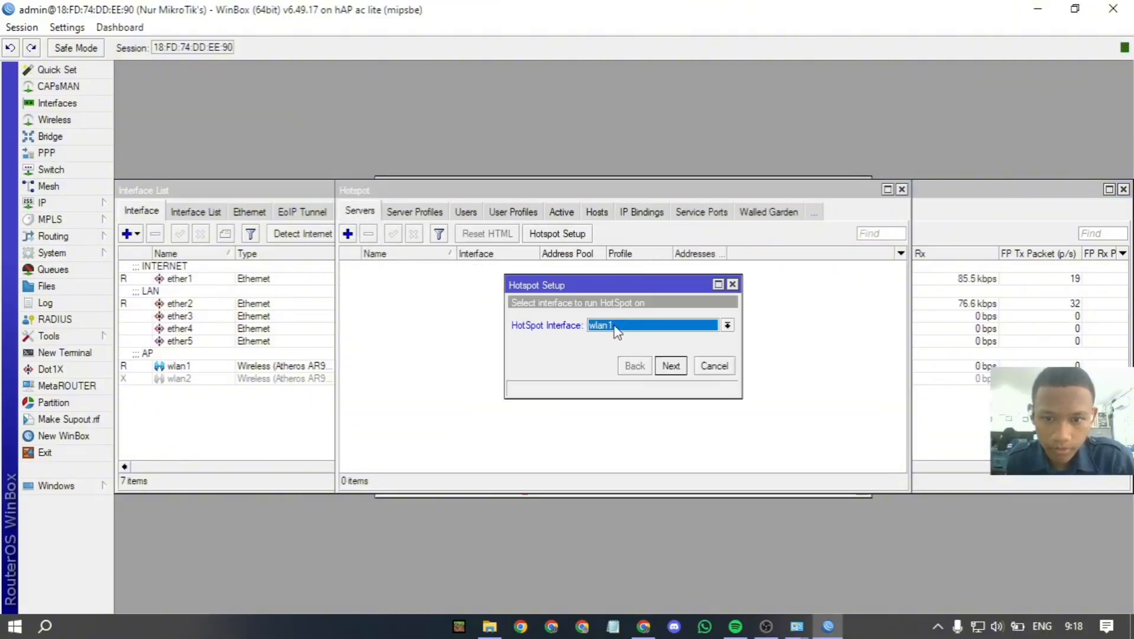
{"action": "left_click", "coordinate": [727, 325]}
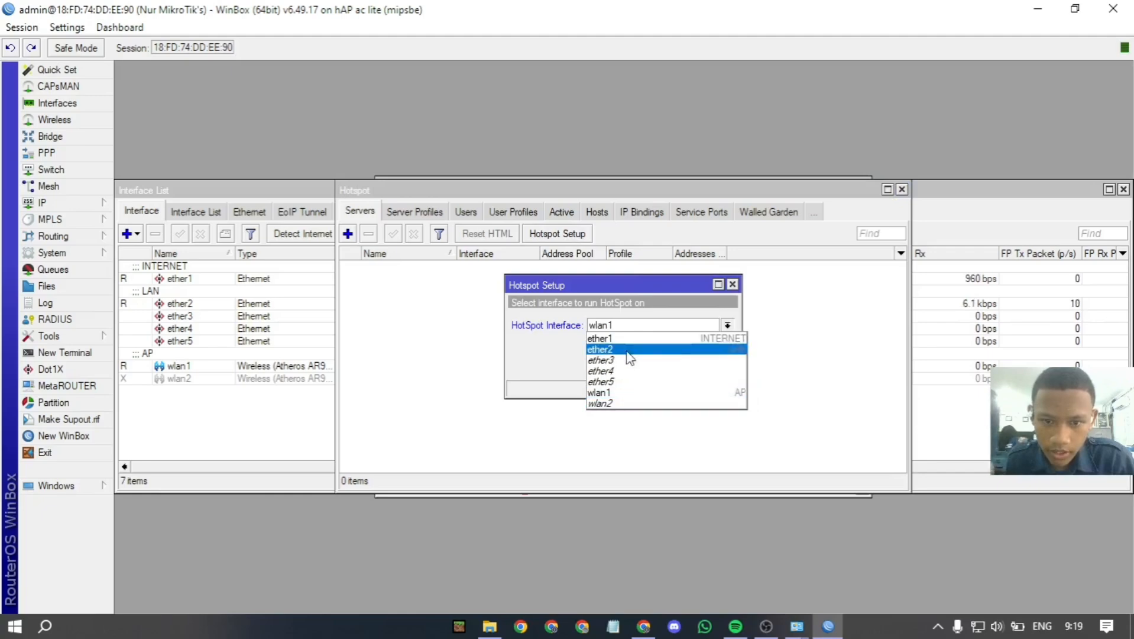
{"action": "left_click", "coordinate": [660, 395]}
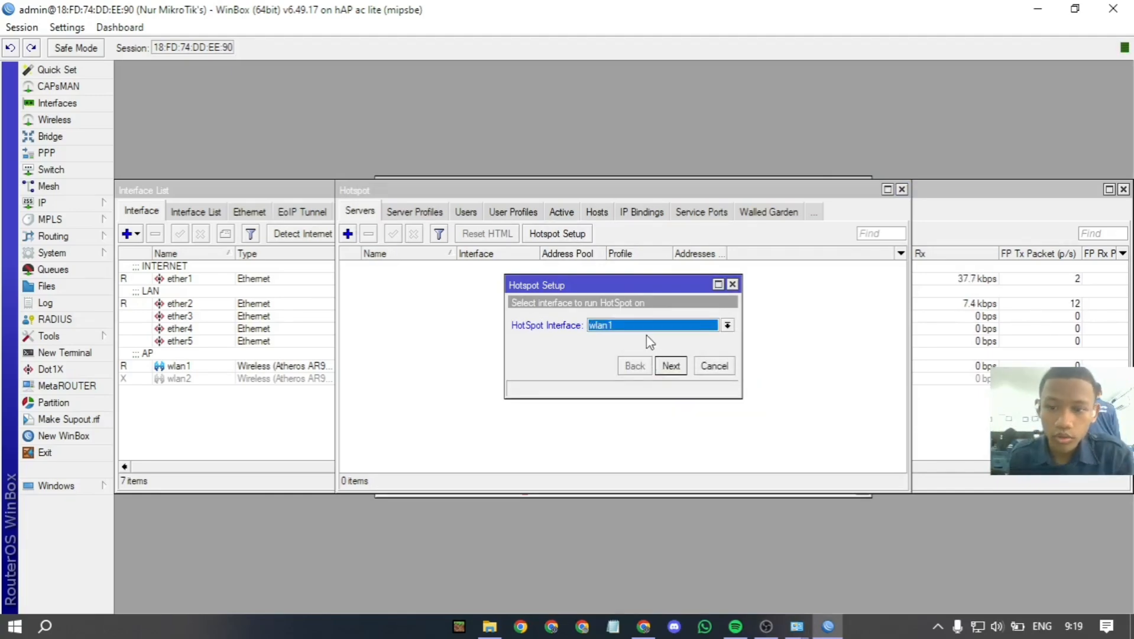
{"action": "left_click", "coordinate": [644, 327]}
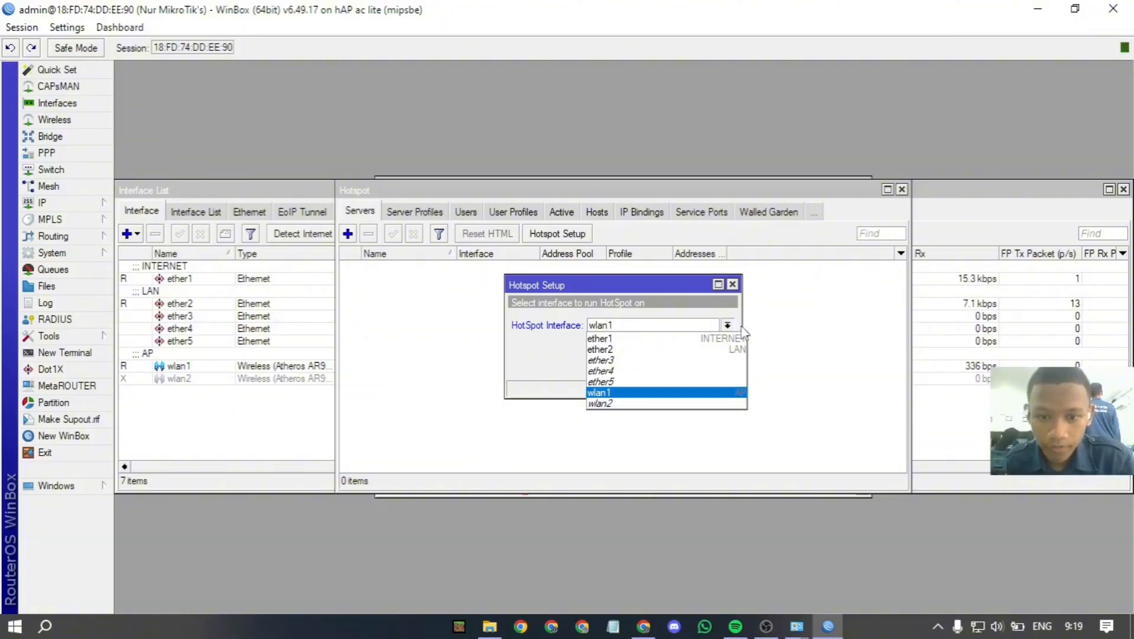
{"action": "left_click", "coordinate": [692, 392]}
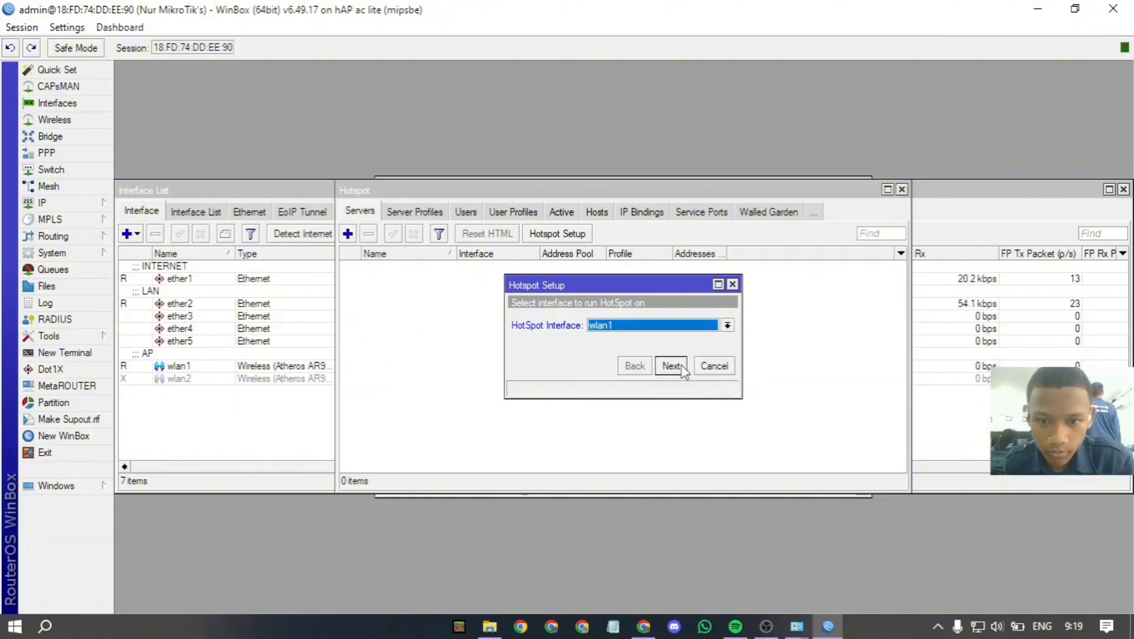
{"action": "left_click", "coordinate": [681, 364]}
Accept the wizard's proposed hotspot addressing and address pool, SMTP server 0.0.0.0 and DNS server 8.8.8.8.
{"action": "left_click", "coordinate": [675, 365]}
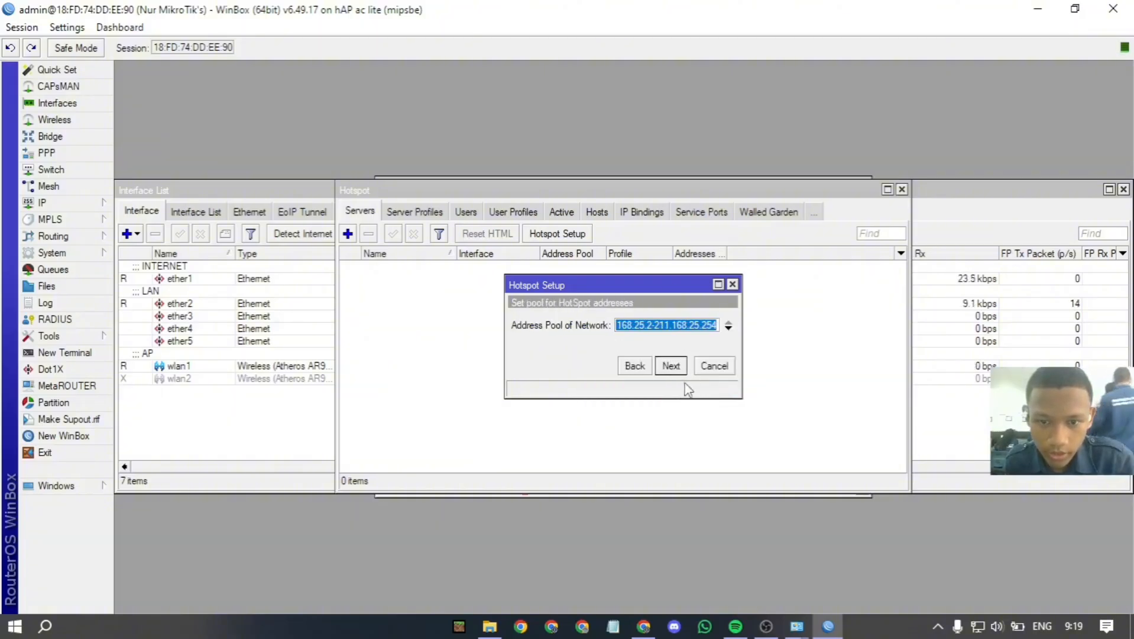
{"action": "left_click", "coordinate": [671, 367]}
{"action": "left_click", "coordinate": [670, 367]}
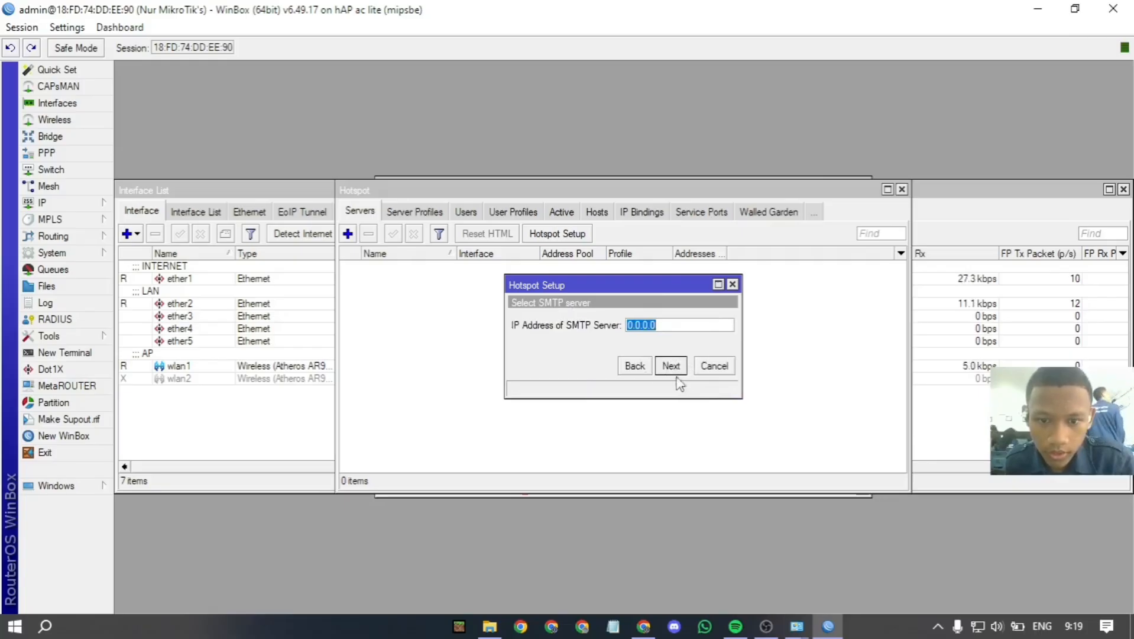
{"action": "left_click", "coordinate": [671, 366]}
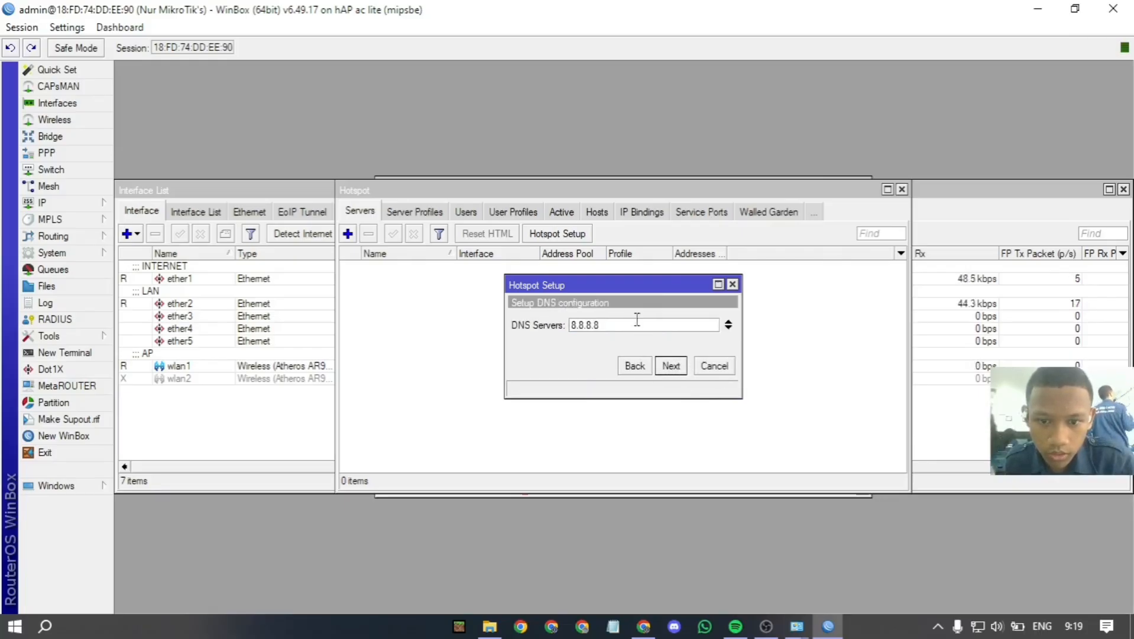
{"action": "left_click", "coordinate": [671, 365]}
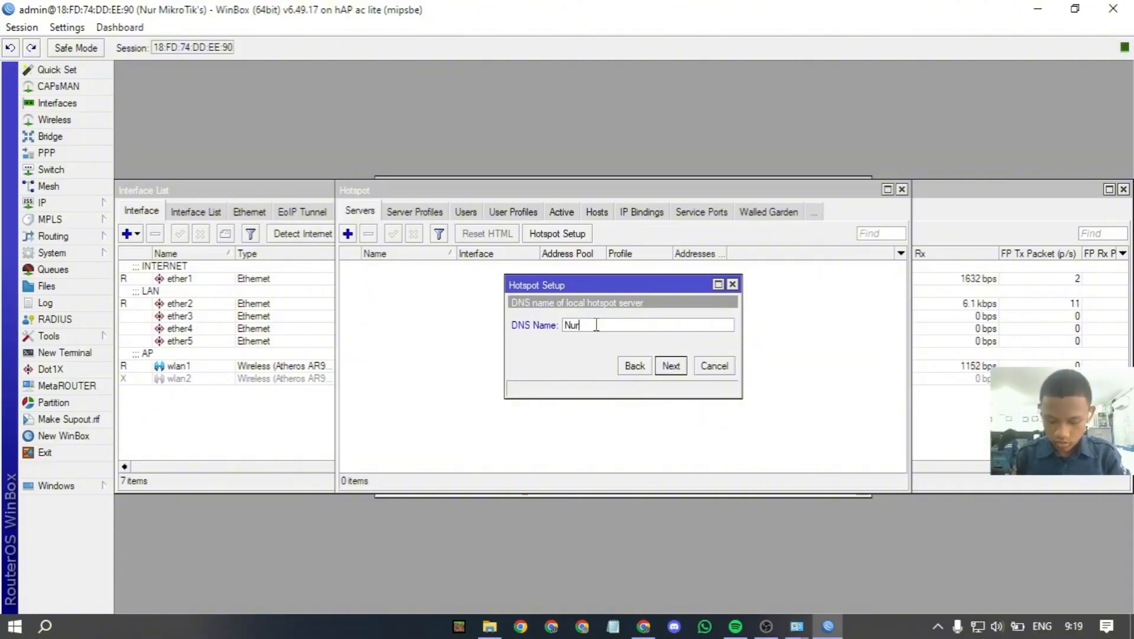
Set the local hotspot server's DNS name to Nur.Net and continue to the local user settings.
{"action": "type", "text": "ne"}
{"action": "key", "text": "BackSpace"}
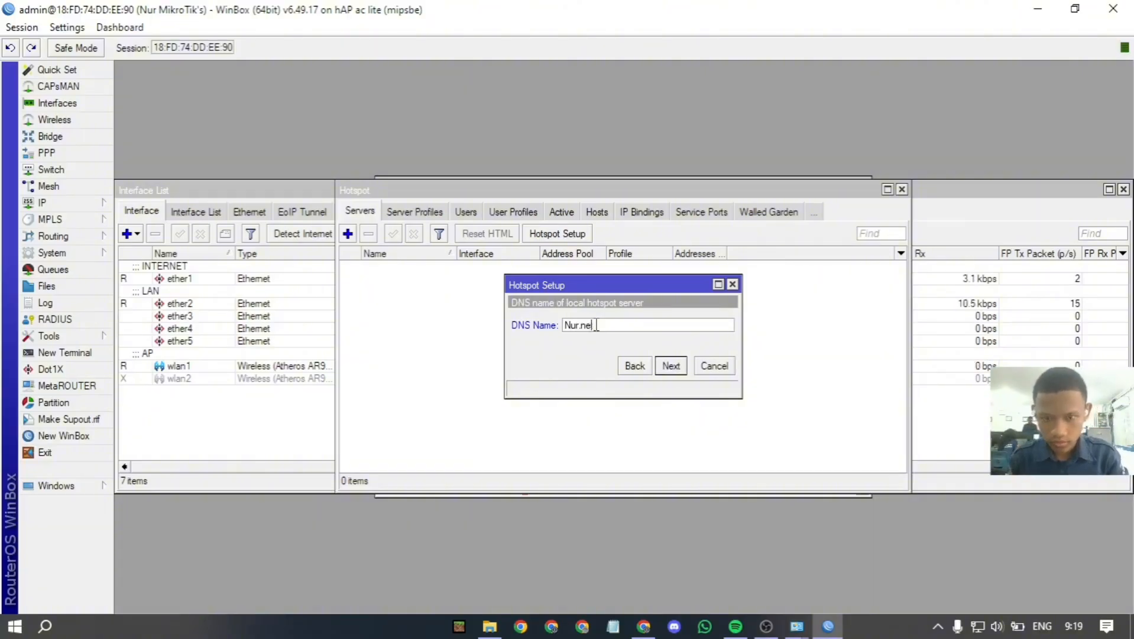
{"action": "type", "text": "Net"}
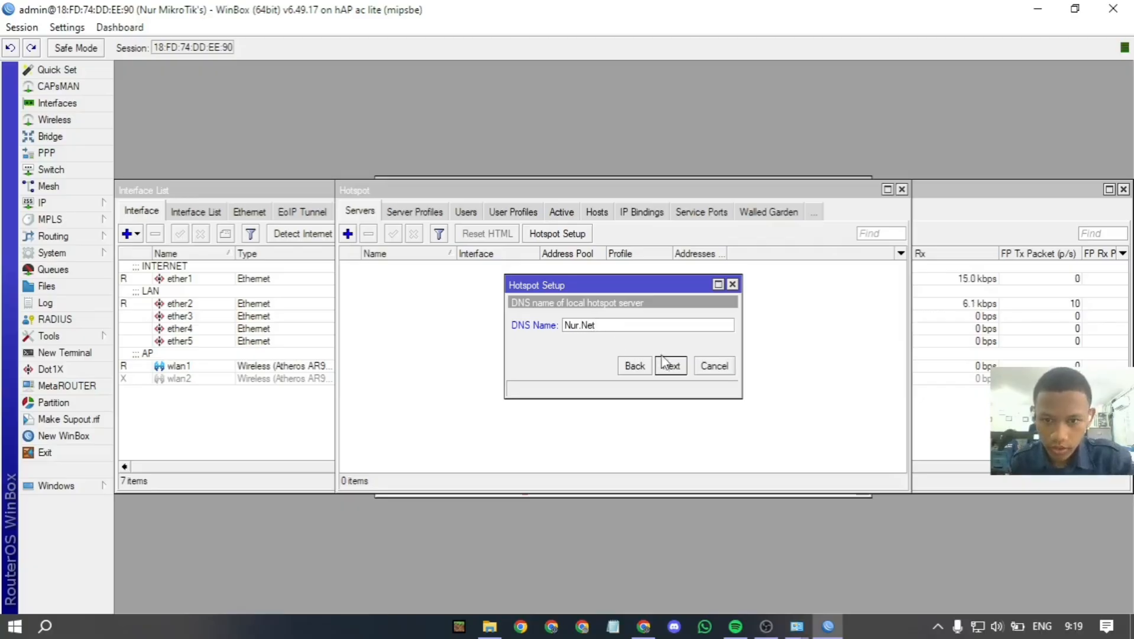
{"action": "left_click", "coordinate": [670, 366]}
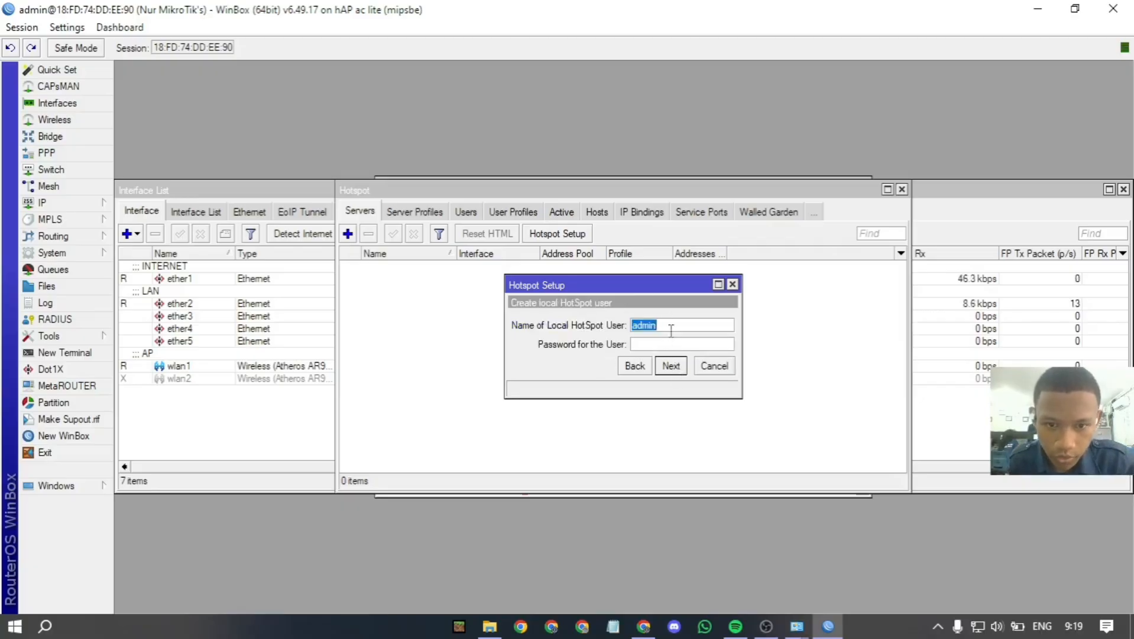
Keep admin as the local hotspot user, enter the user's password and finish the hotspot setup.
{"action": "left_click", "coordinate": [667, 341]}
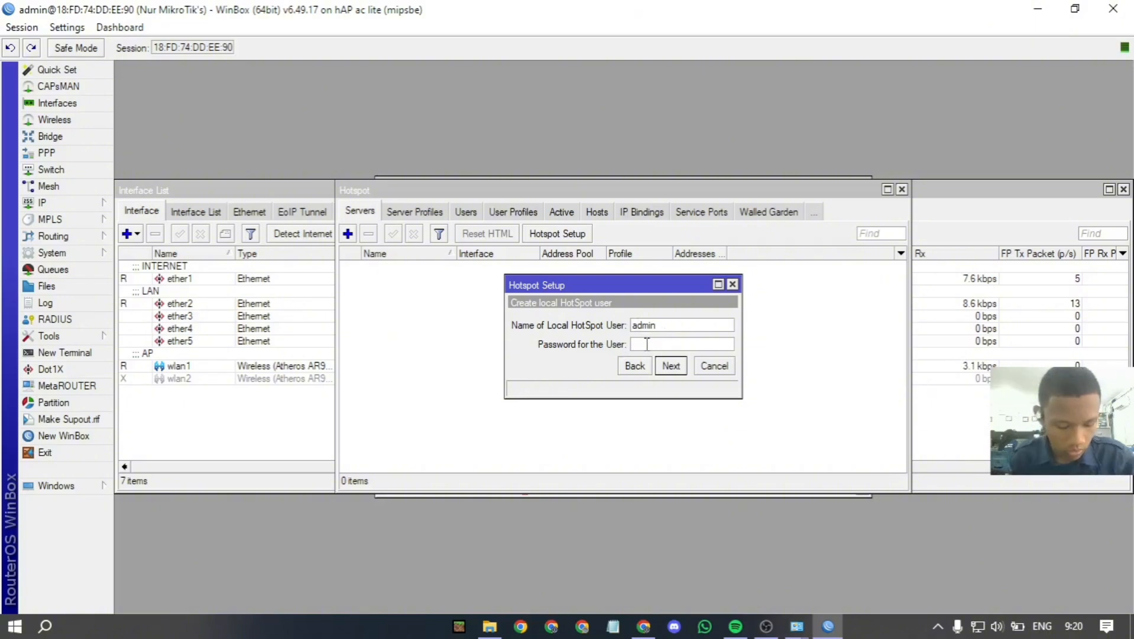
{"action": "type", "text": "1"}
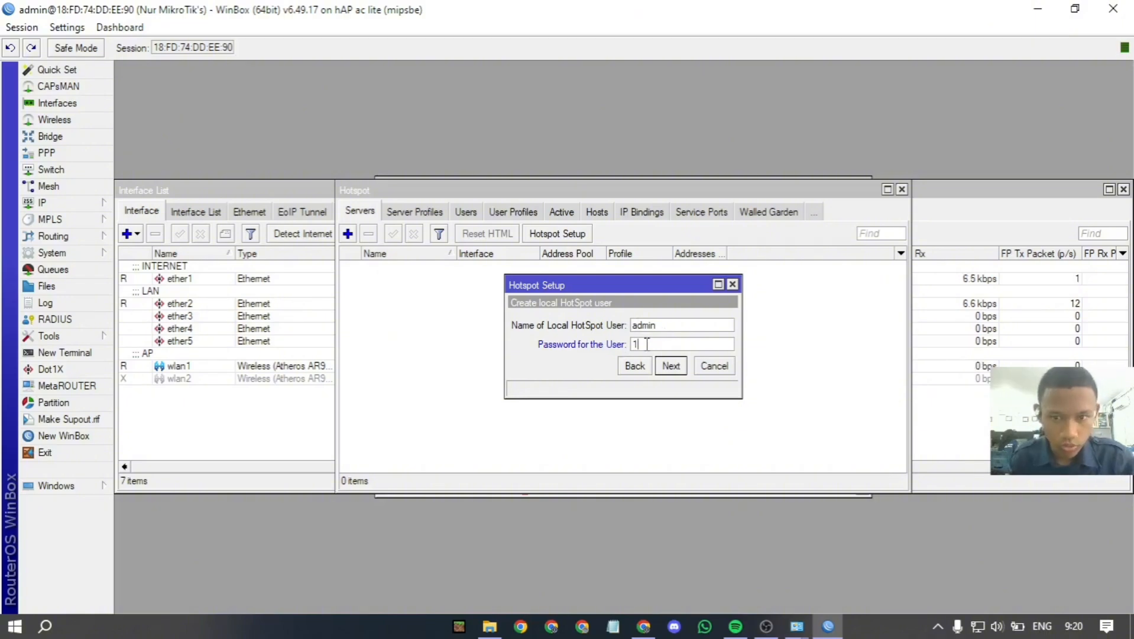
{"action": "left_click", "coordinate": [672, 366]}
{"action": "left_click", "coordinate": [625, 333]}
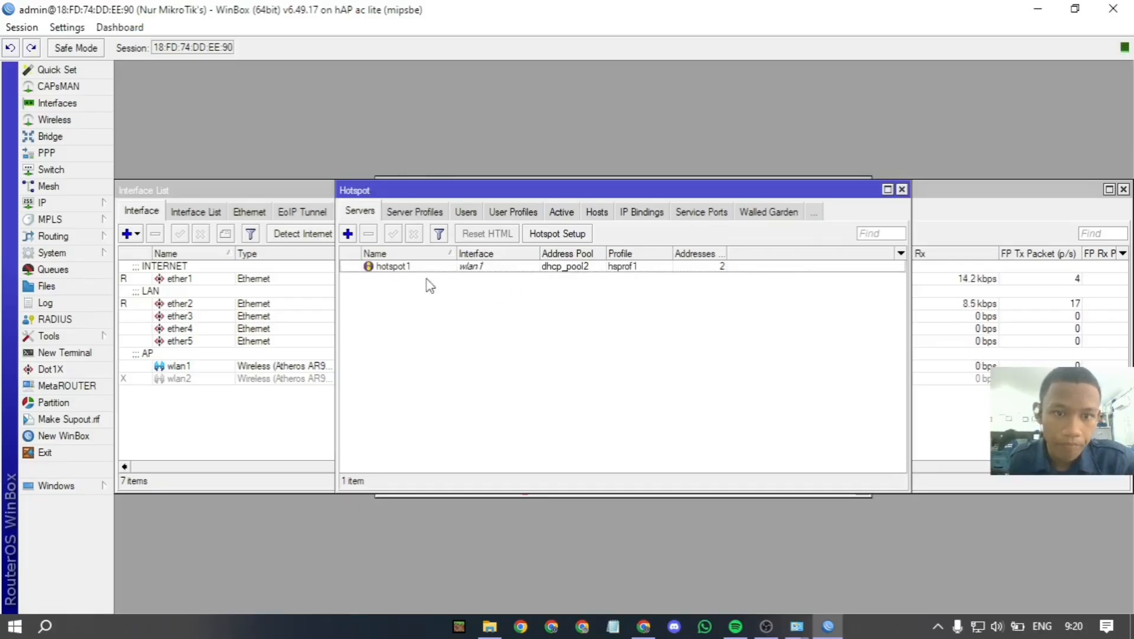
Enable Use RADIUS in the hsprof1 hotspot server profile and save the profile.
{"action": "left_click", "coordinate": [423, 216]}
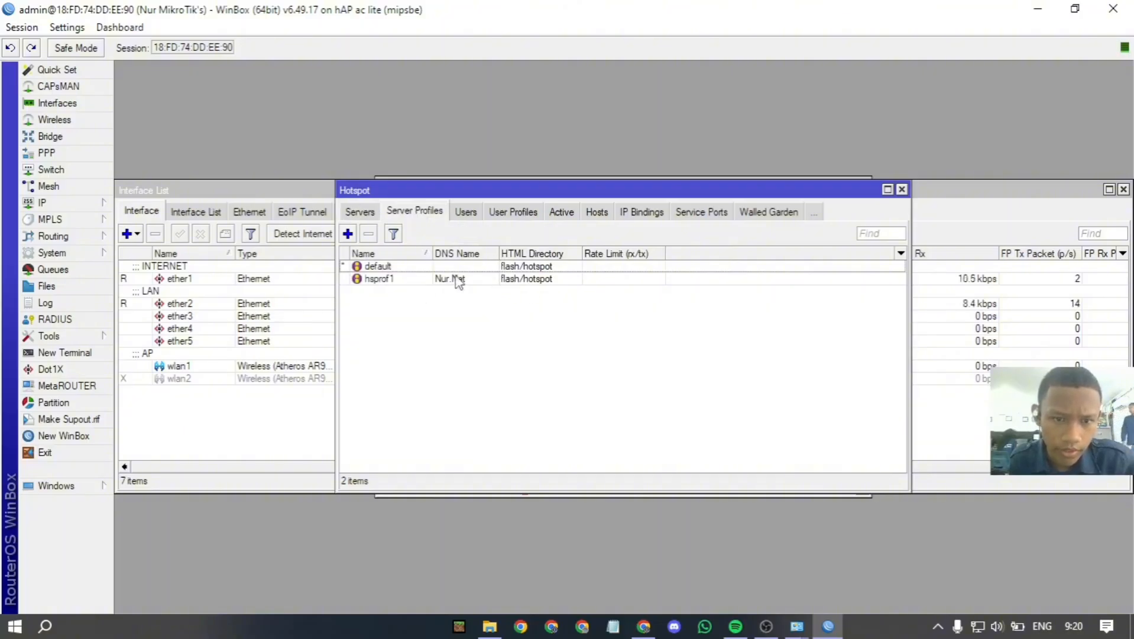
{"action": "double_click", "coordinate": [427, 285]}
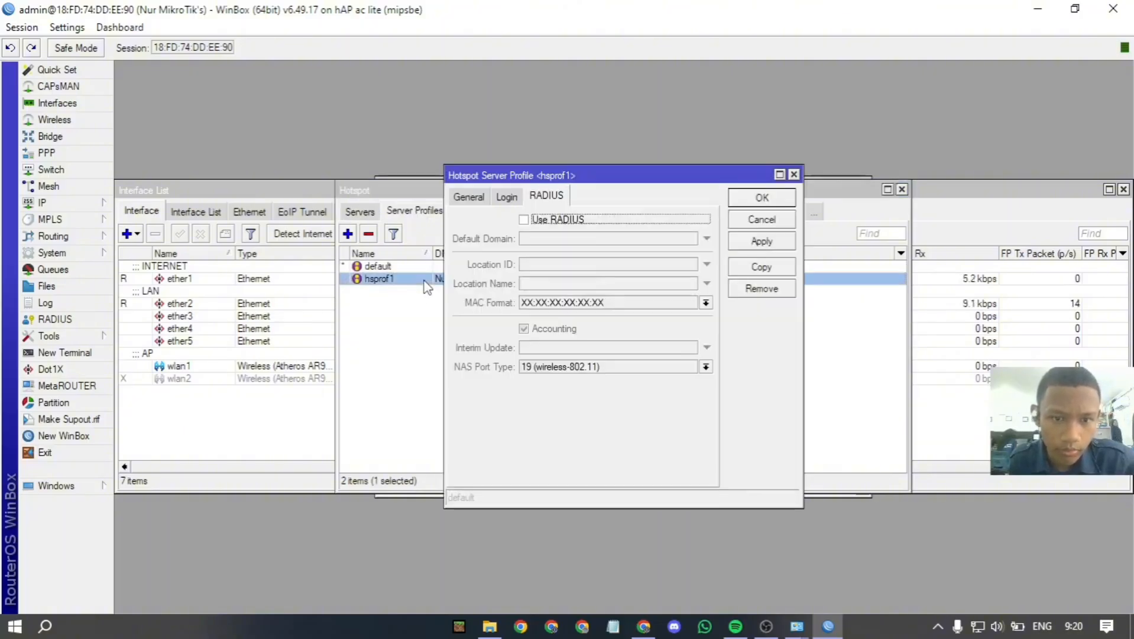
{"action": "left_click", "coordinate": [524, 220]}
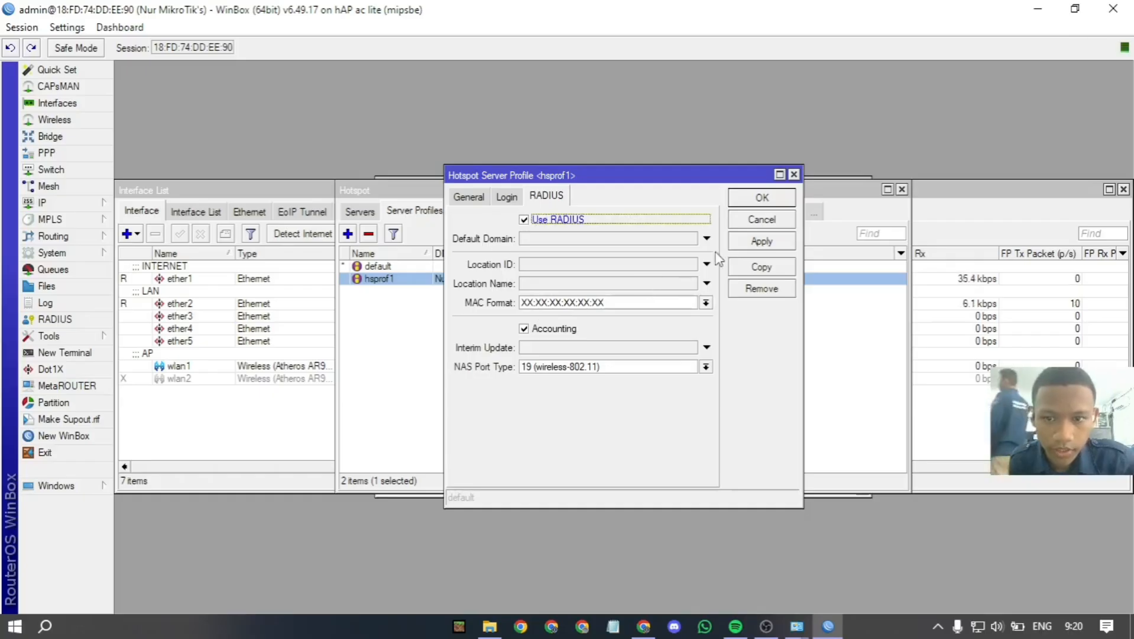
{"action": "left_click", "coordinate": [760, 242]}
{"action": "left_click", "coordinate": [743, 198]}
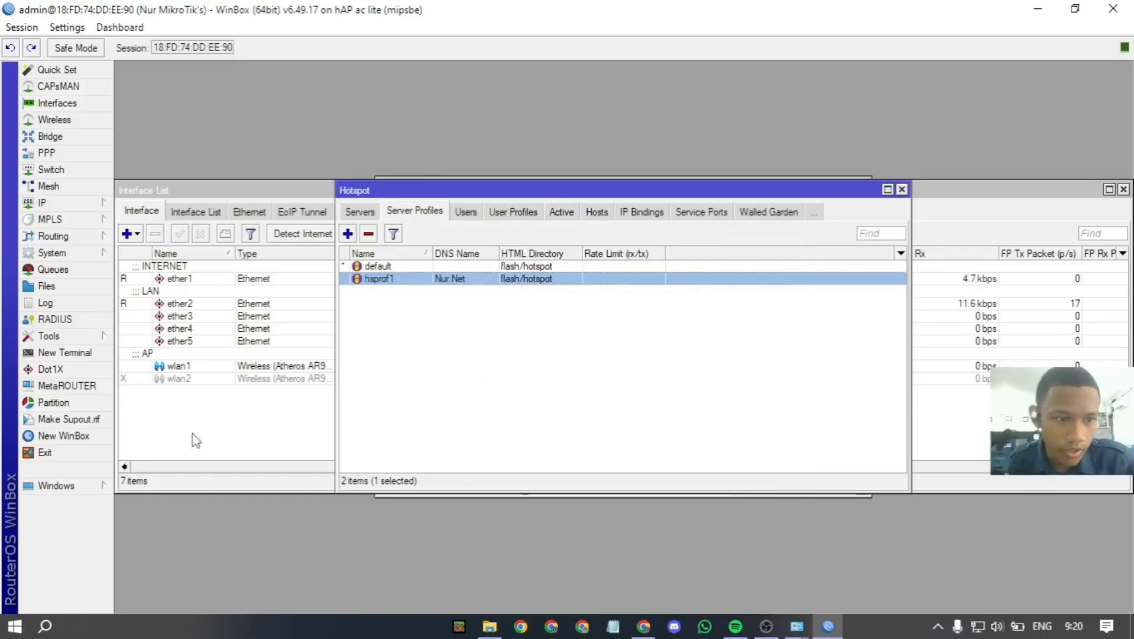
Enable accepting incoming RADIUS requests on port 3799 and apply the setting.
{"action": "left_click", "coordinate": [56, 320]}
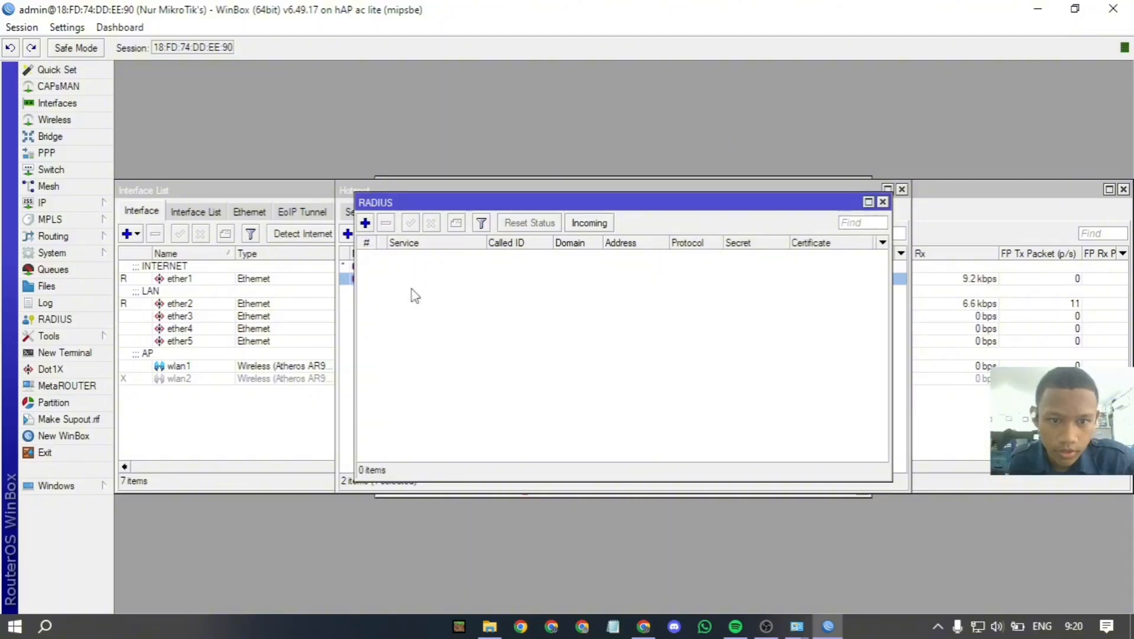
{"action": "left_click", "coordinate": [589, 224]}
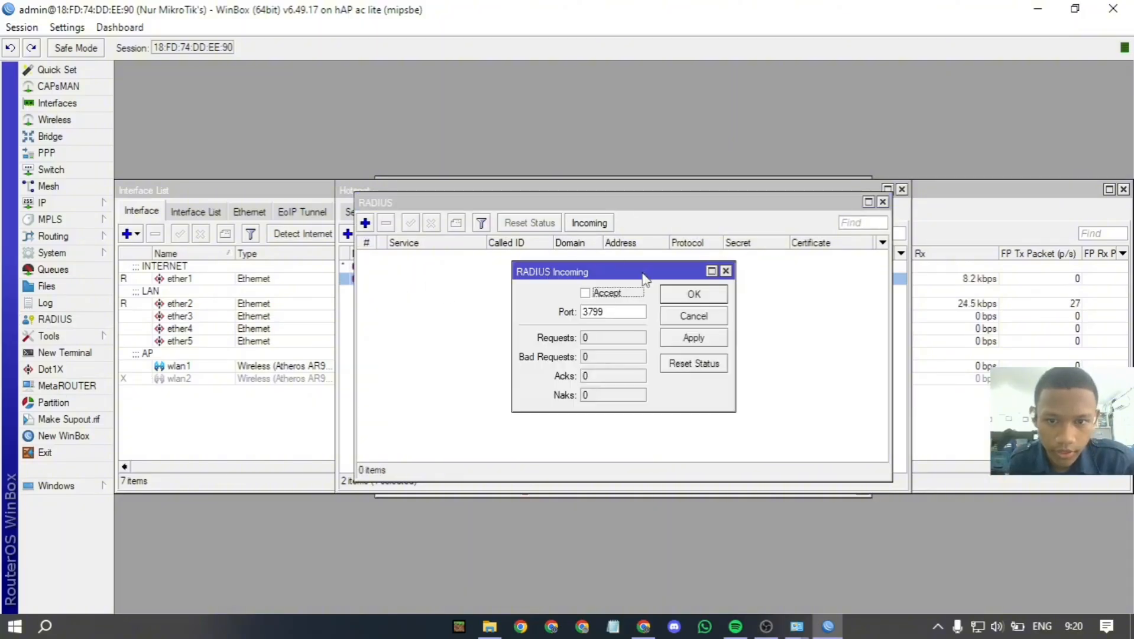
{"action": "left_click", "coordinate": [585, 293]}
{"action": "left_click", "coordinate": [711, 344]}
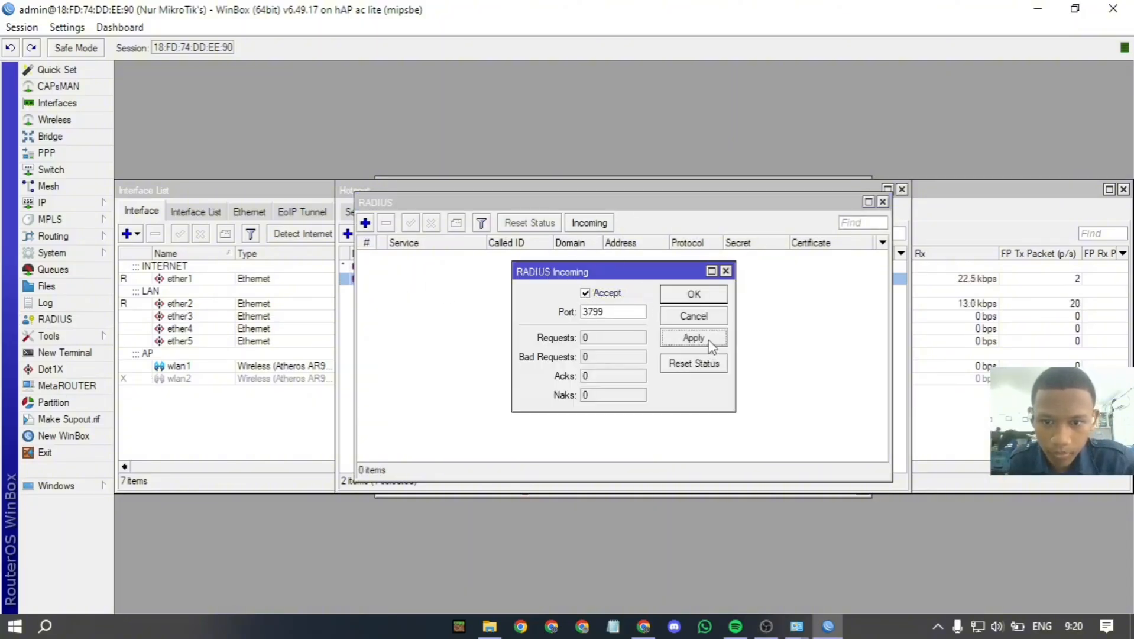
{"action": "left_click", "coordinate": [727, 271]}
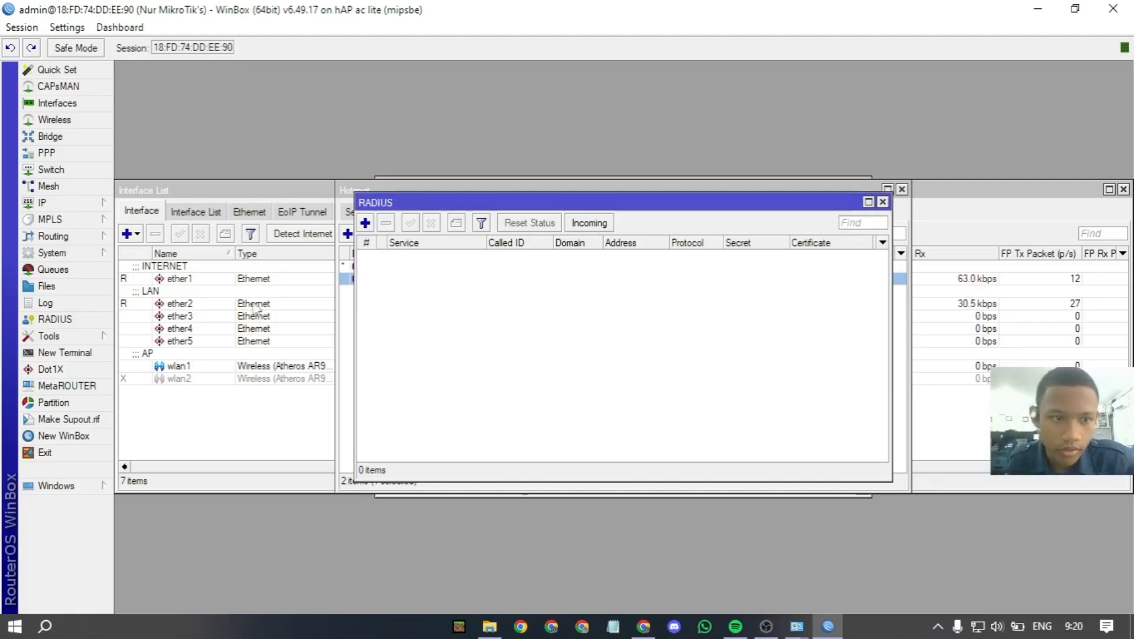
Review the hsprof1 hotspot server profile again and close it without changes.
{"action": "left_click", "coordinate": [501, 181]}
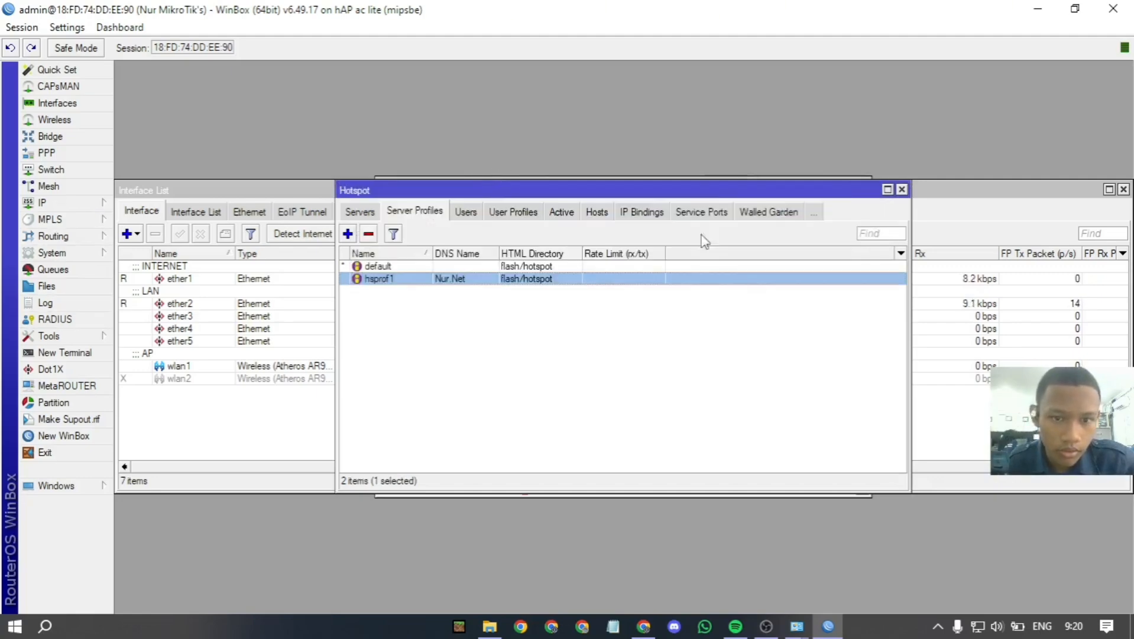
{"action": "left_click", "coordinate": [424, 211]}
{"action": "left_click", "coordinate": [374, 211]}
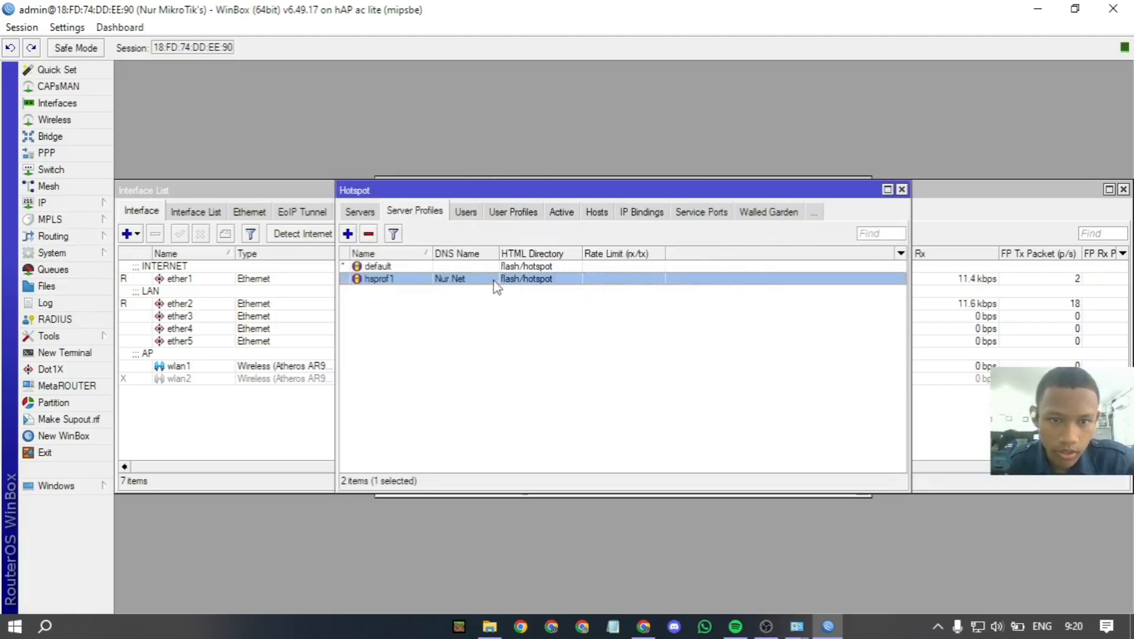
{"action": "double_click", "coordinate": [487, 279]}
{"action": "left_click", "coordinate": [758, 225]}
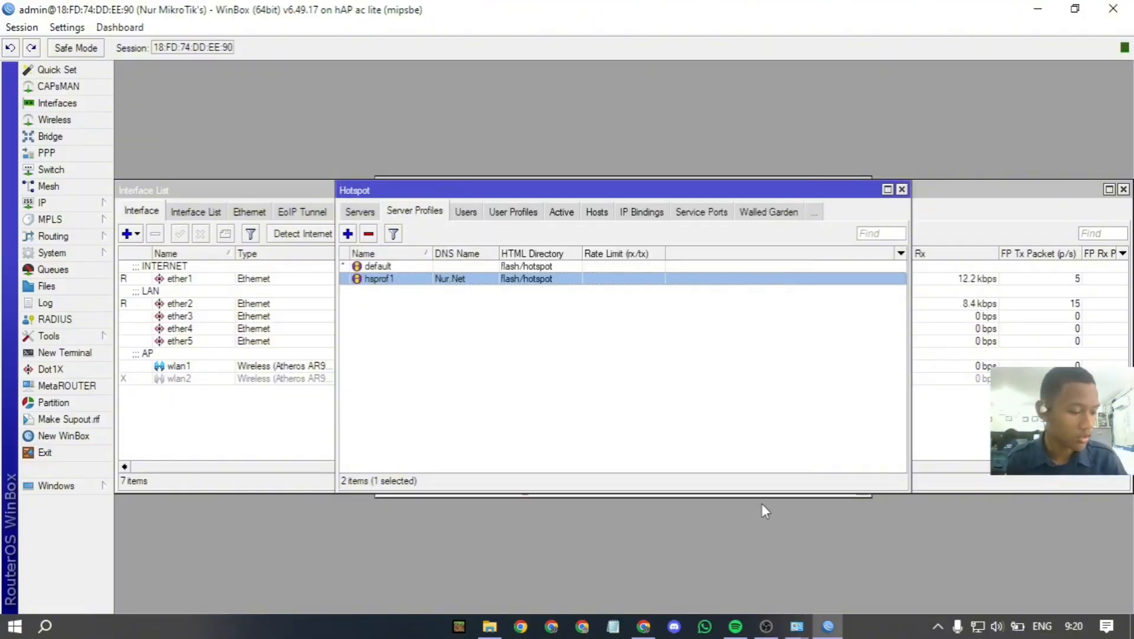
Start a new RADIUS server entry and enable it for the login and hotspot services.
{"action": "left_click", "coordinate": [33, 319]}
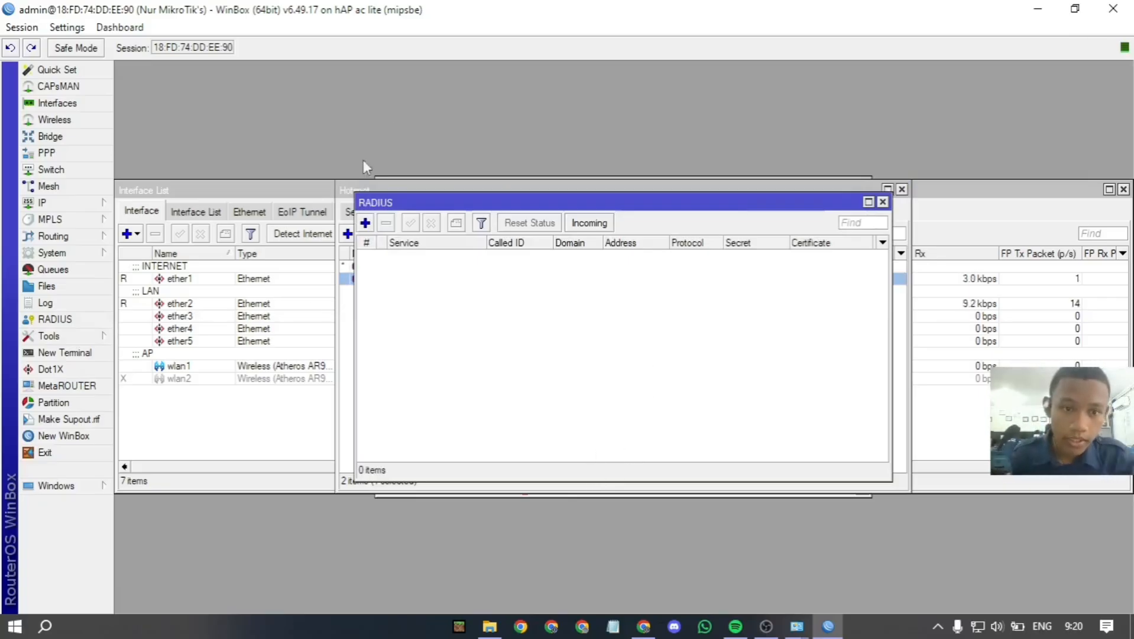
{"action": "left_click", "coordinate": [366, 223]}
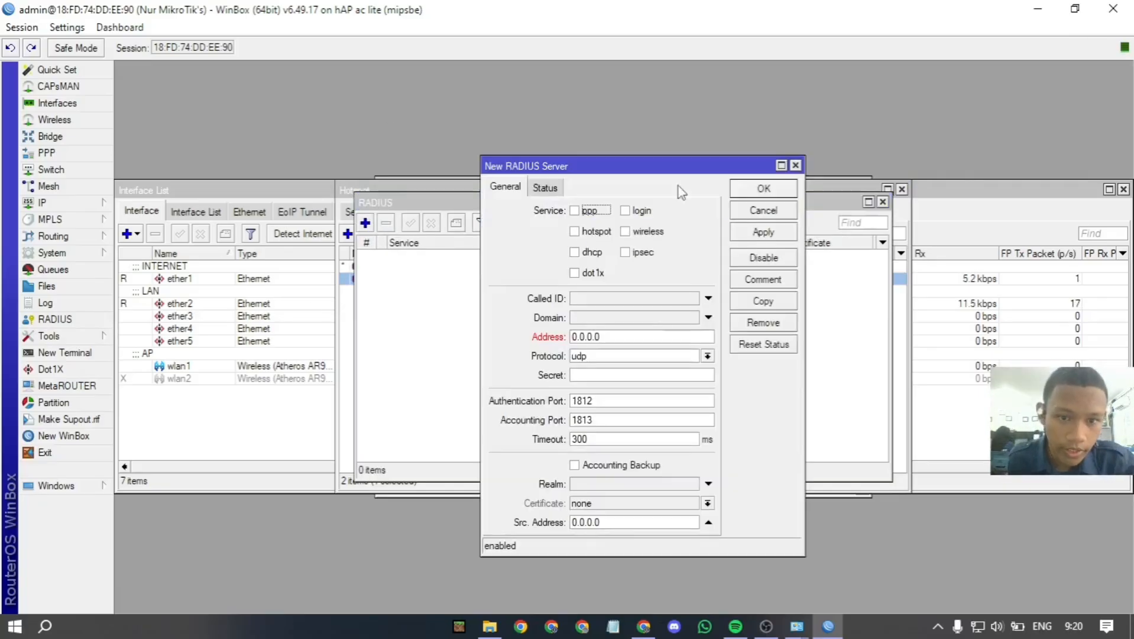
{"action": "left_click", "coordinate": [625, 210]}
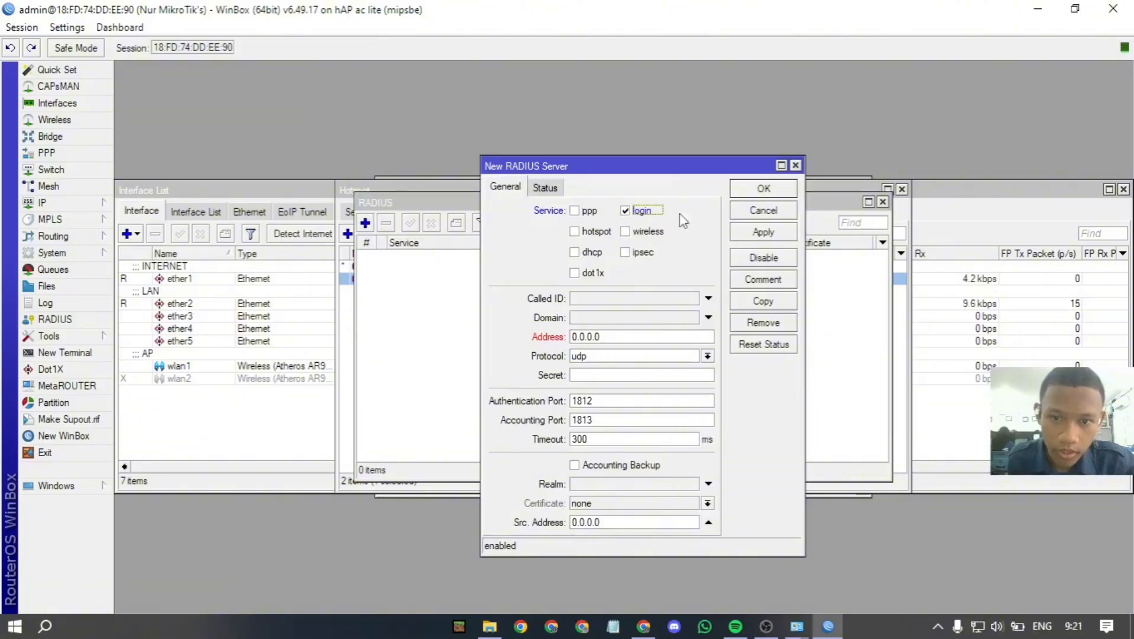
{"action": "left_click", "coordinate": [575, 232]}
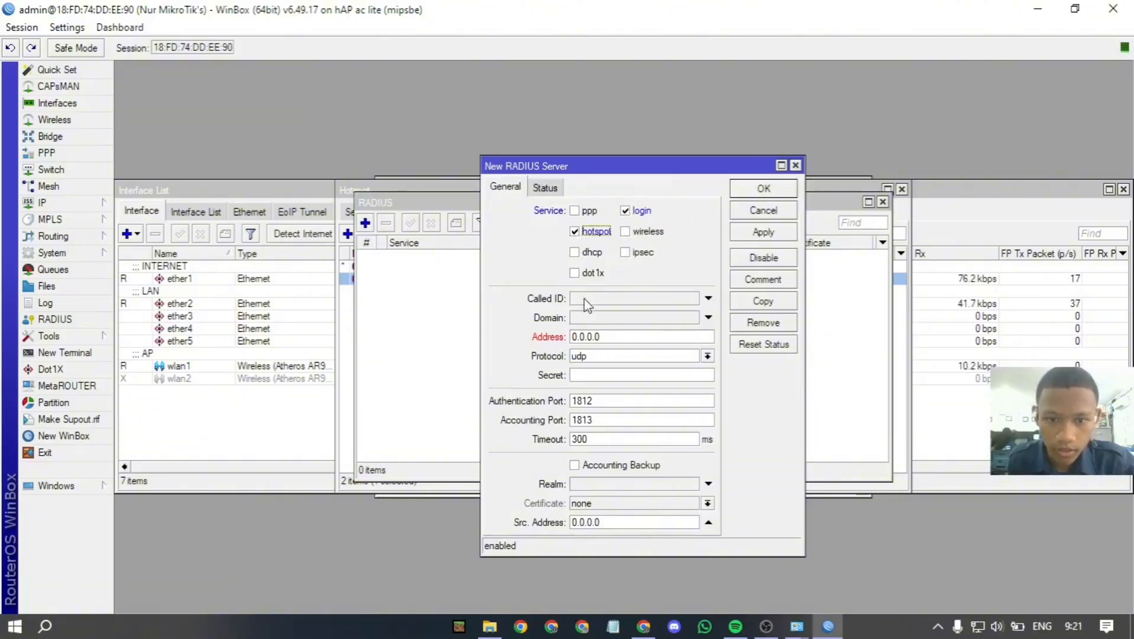
{"action": "left_click", "coordinate": [612, 334]}
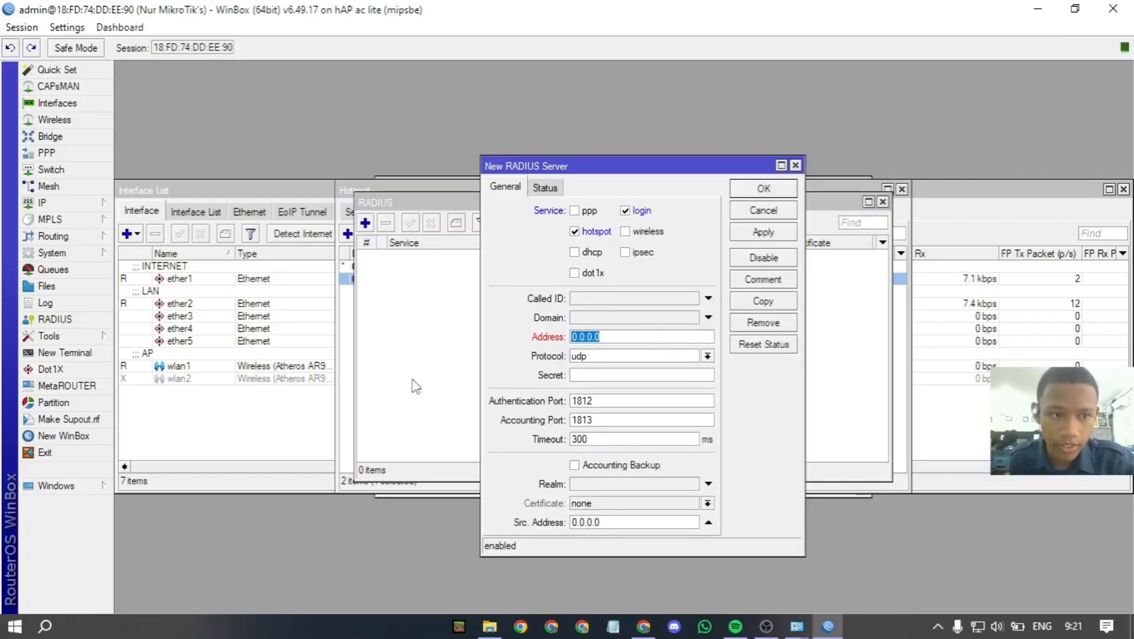
Look up ether1's IP address in its DHCP client status, copy it without the subnet suffix and close the DHCP client windows.
{"action": "left_click", "coordinate": [51, 202]}
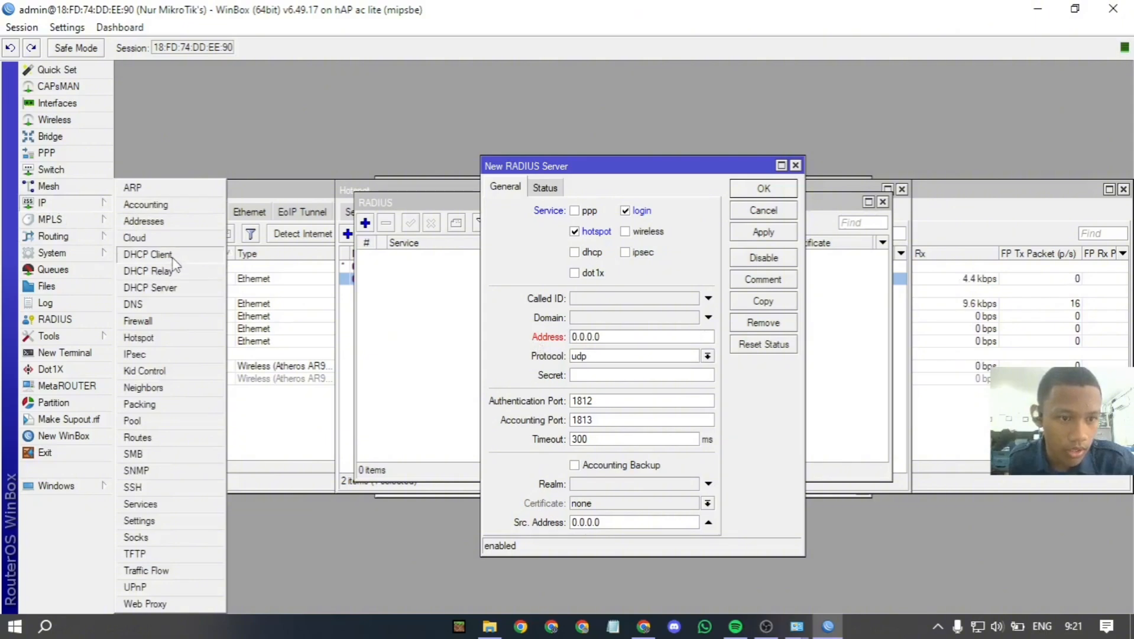
{"action": "left_click", "coordinate": [147, 255]}
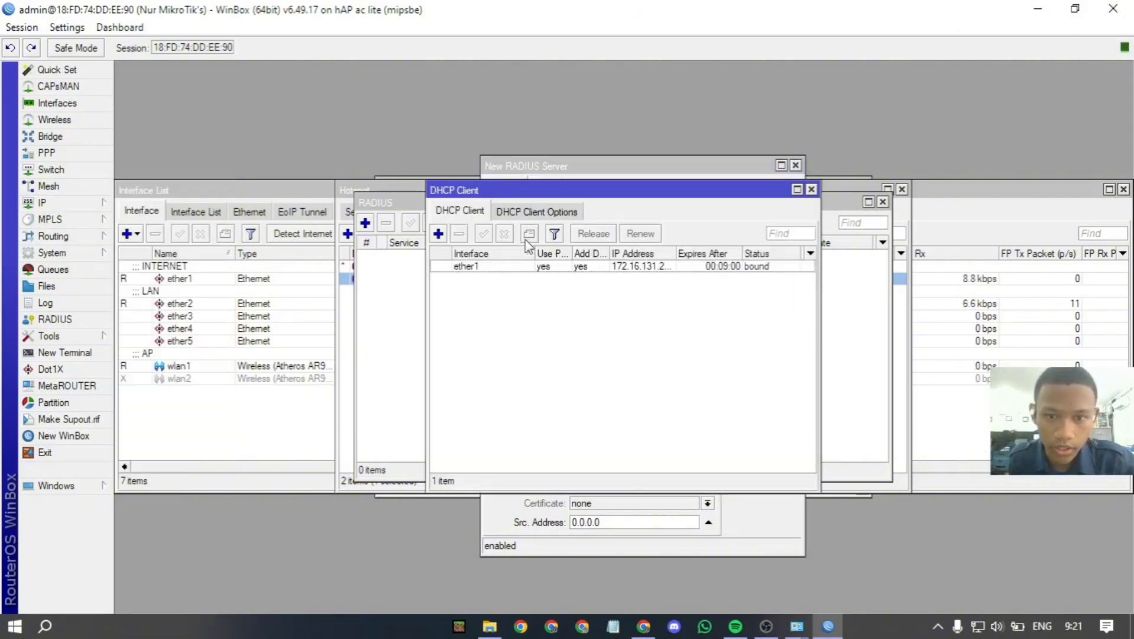
{"action": "double_click", "coordinate": [597, 267]}
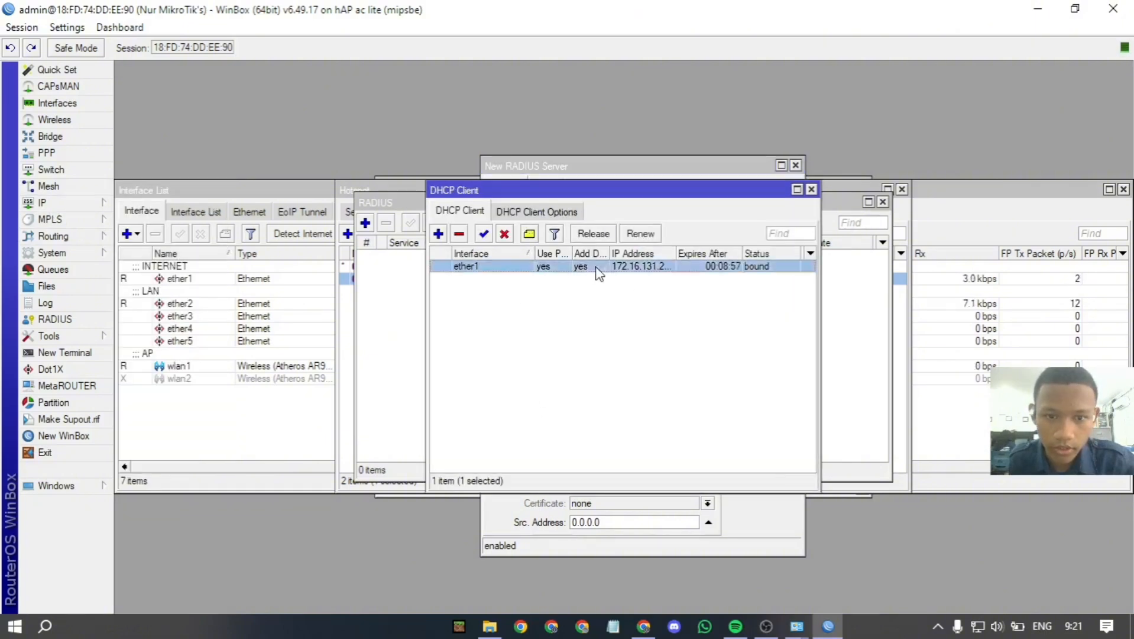
{"action": "left_click", "coordinate": [584, 236]}
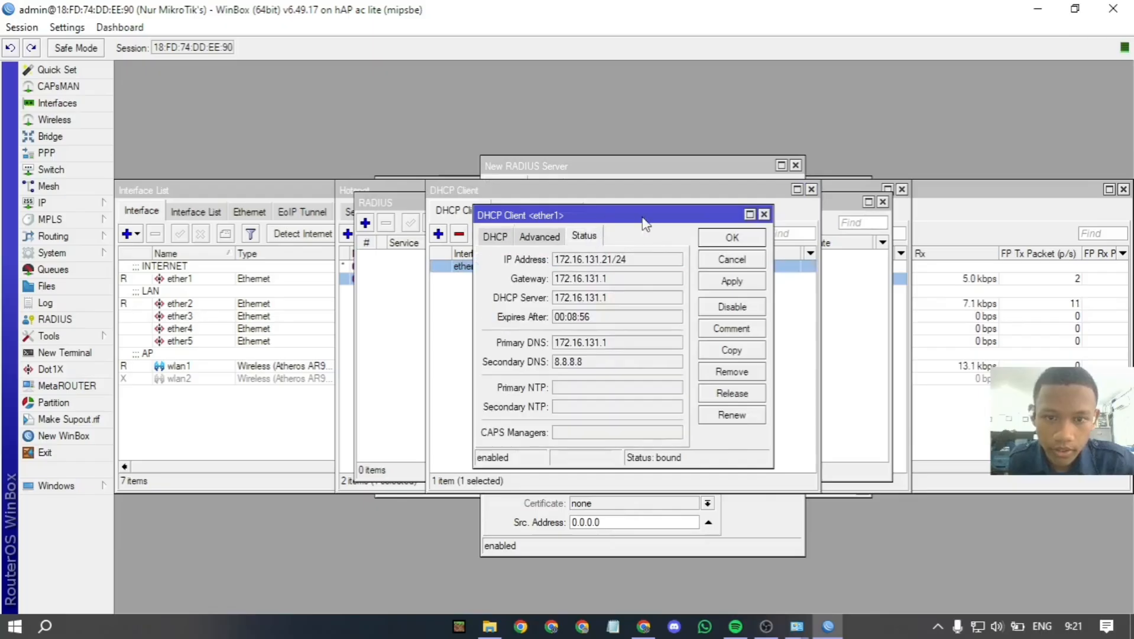
{"action": "double_click", "coordinate": [567, 264]}
{"action": "left_click_drag", "start_coordinate": [565, 261], "coordinate": [614, 268]}
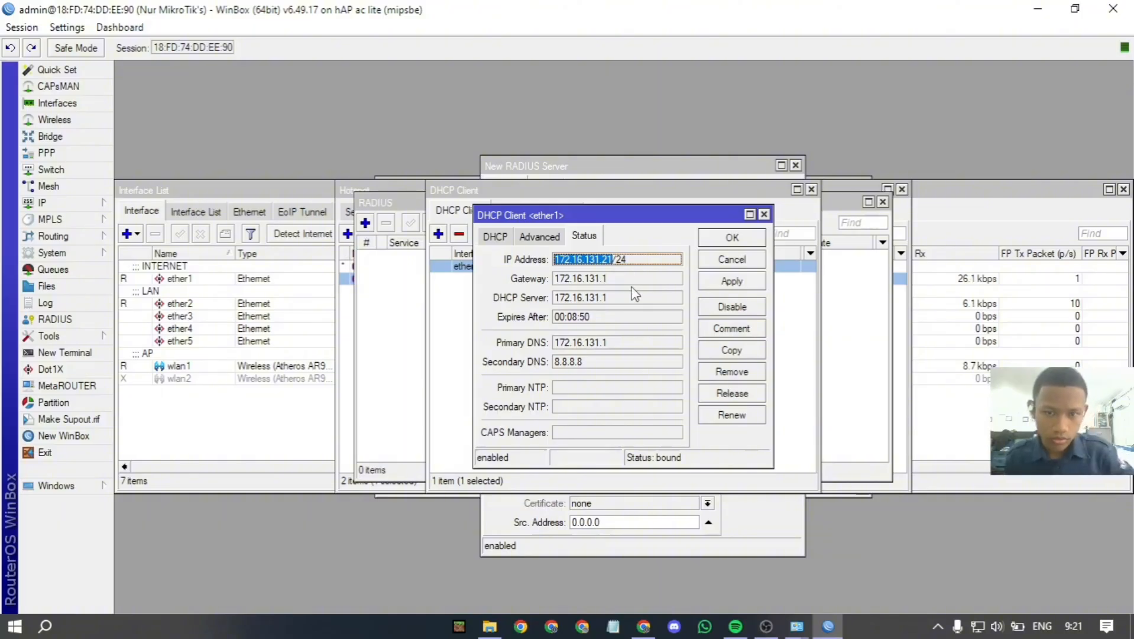
{"action": "right_click", "coordinate": [606, 267]}
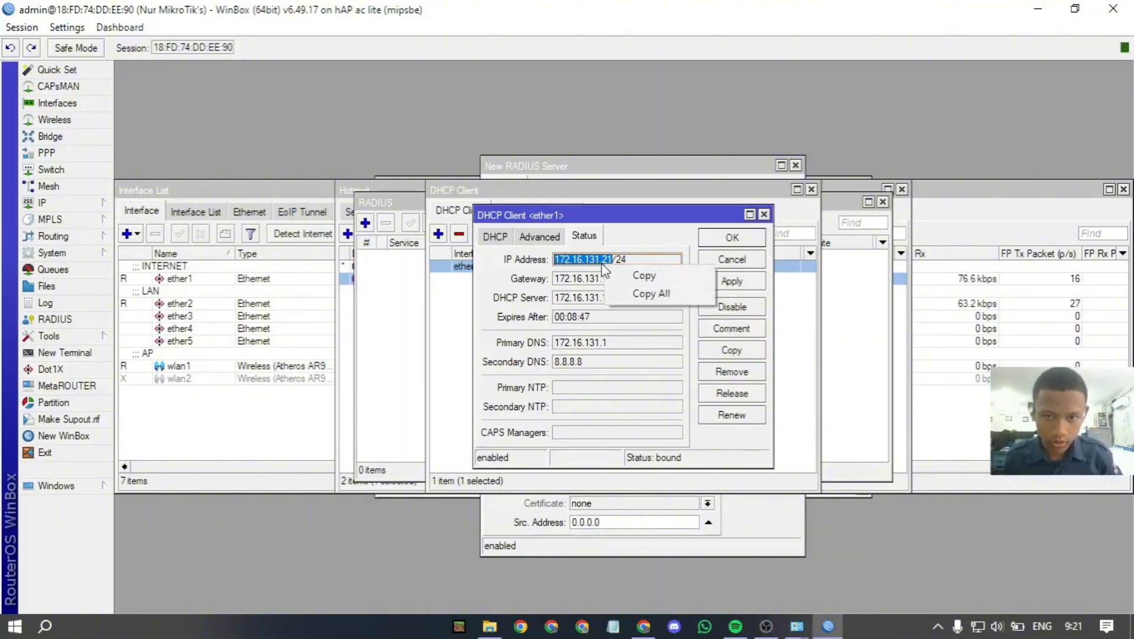
{"action": "left_click", "coordinate": [633, 267]}
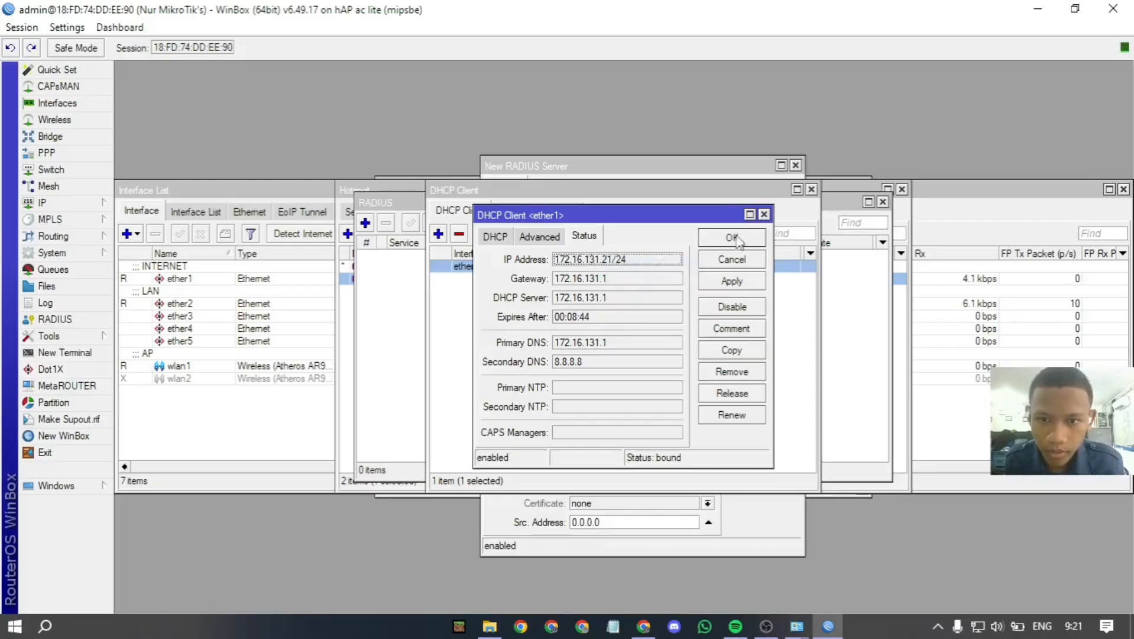
{"action": "left_click", "coordinate": [735, 260]}
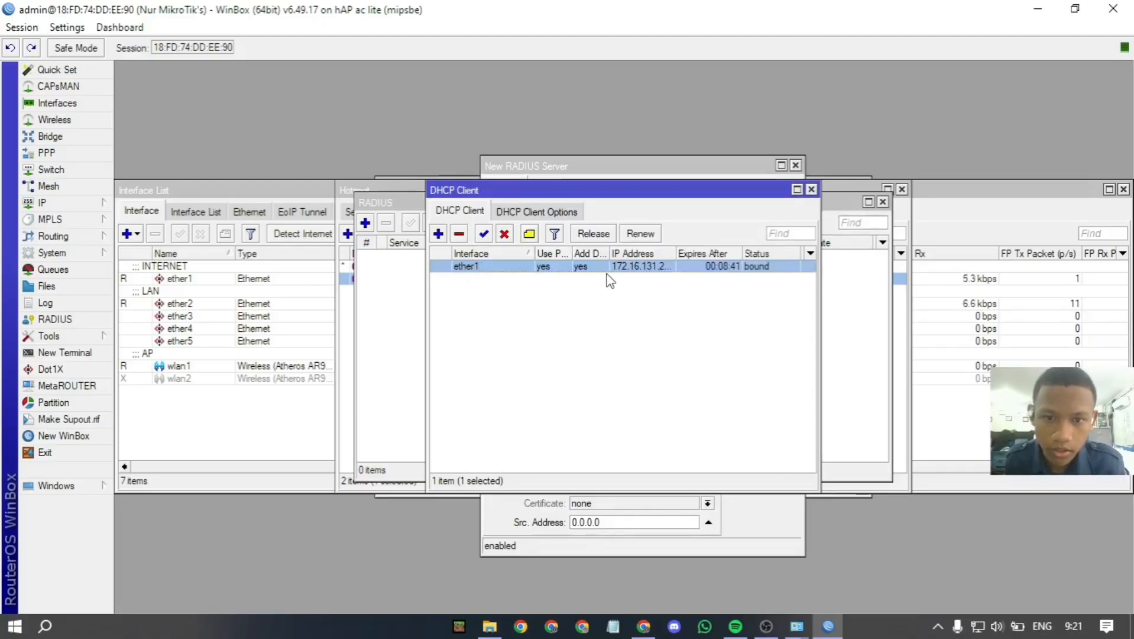
{"action": "left_click", "coordinate": [812, 189]}
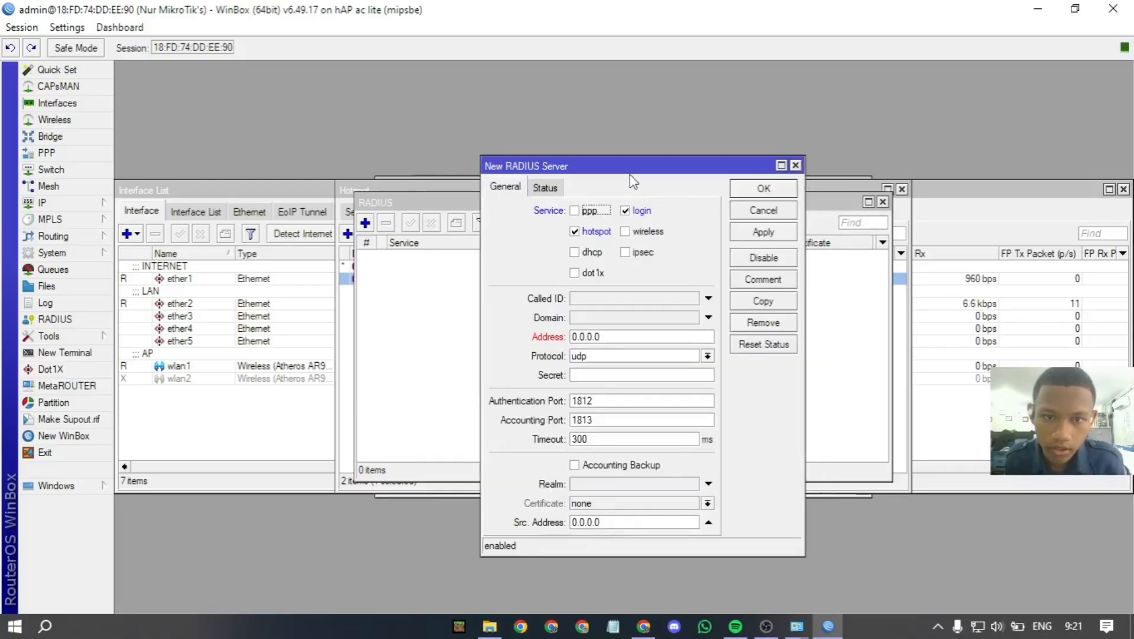
Set the RADIUS server's address to 172.16.131.21, enter the shared secret and save the entry.
{"action": "double_click", "coordinate": [614, 333]}
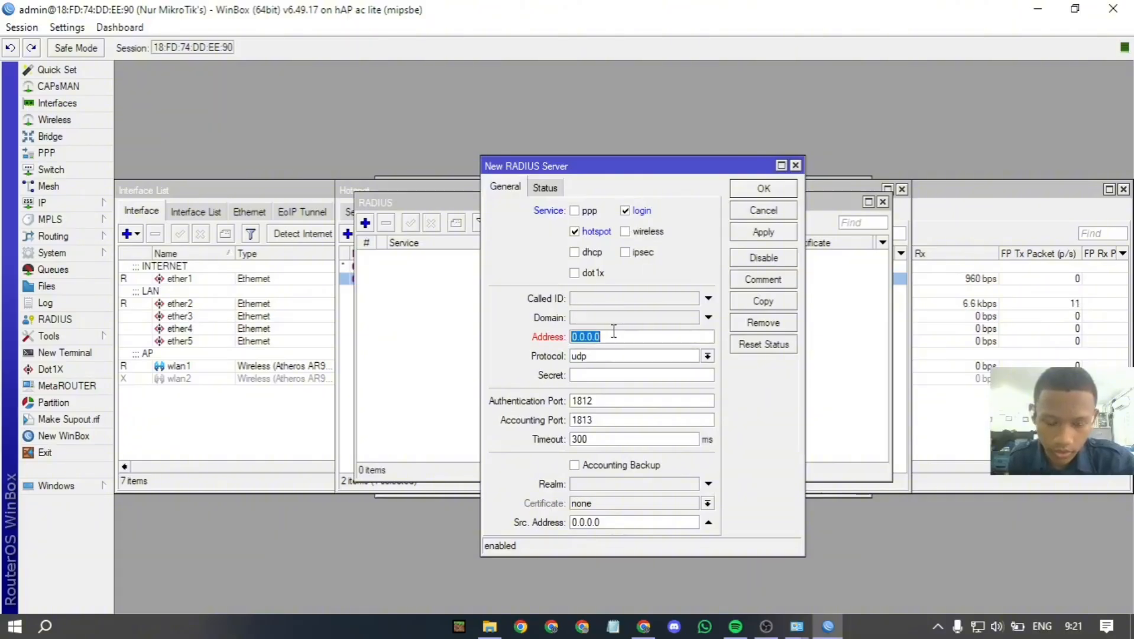
{"action": "type", "text": "172.16.131.21"}
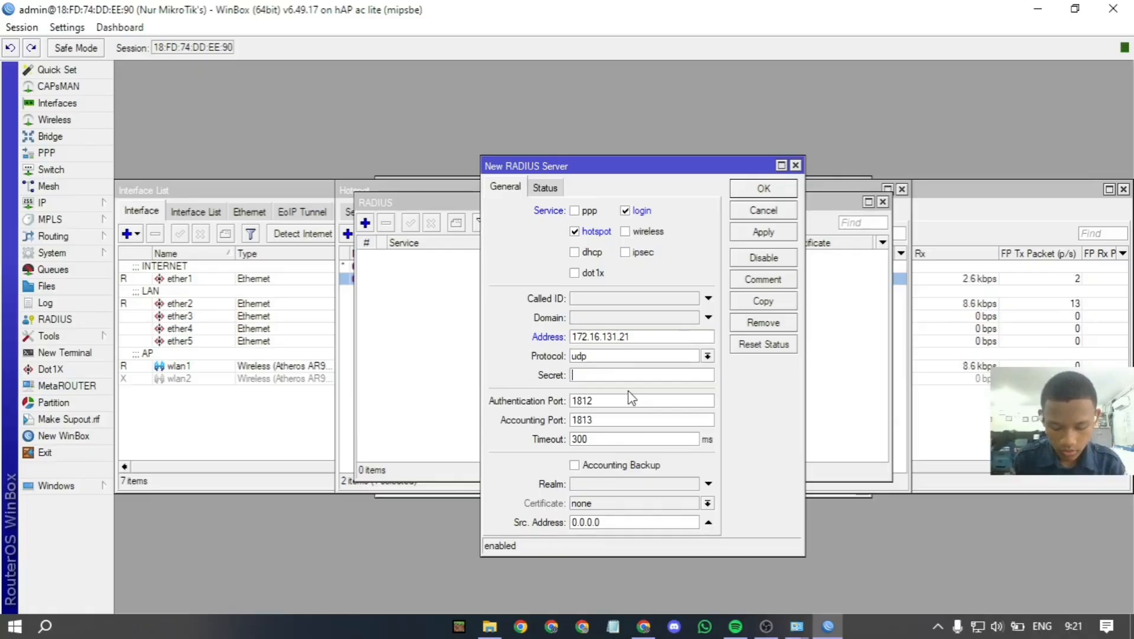
{"action": "type", "text": "*******"}
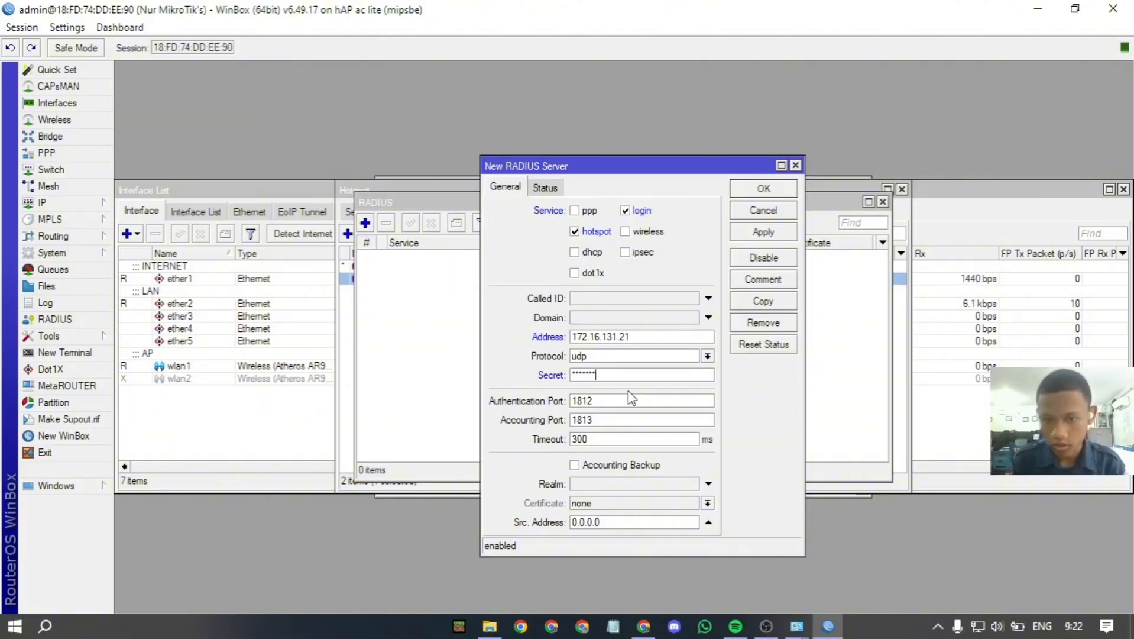
{"action": "key", "text": "BackSpace"}
{"action": "key", "text": "BackSpace"}
{"action": "key", "text": "BackSpace"}
{"action": "key", "text": "BackSpace"}
{"action": "key", "text": "BackSpace"}
{"action": "key", "text": "BackSpace"}
{"action": "key", "text": "BackSpace"}
{"action": "key", "text": "BackSpace"}
{"action": "type", "text": "******"}
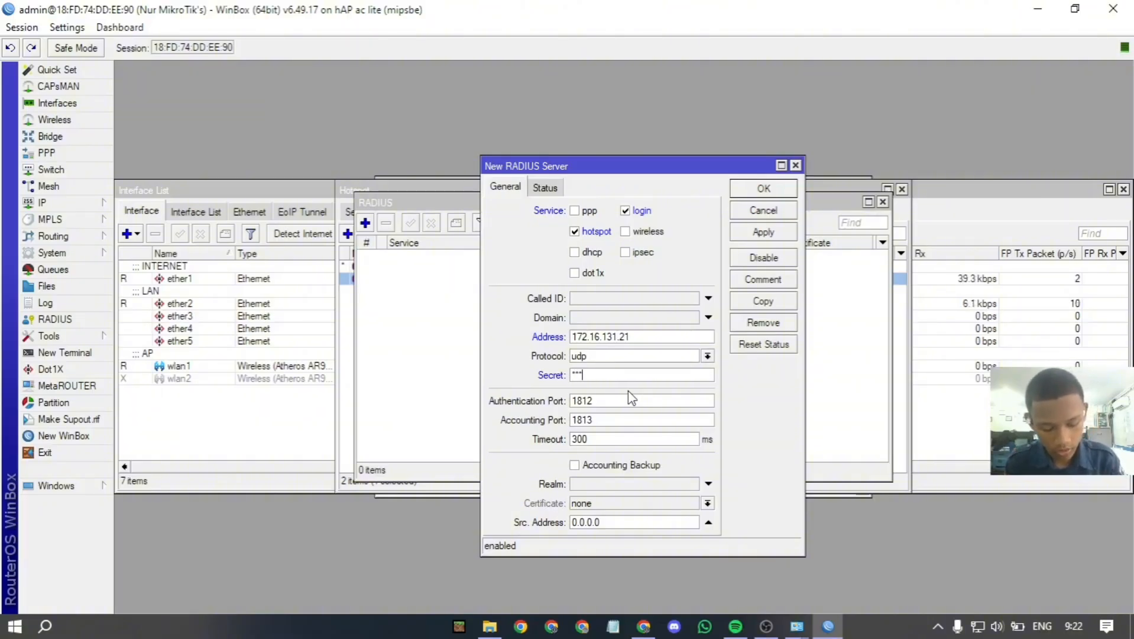
{"action": "type", "text": "**"}
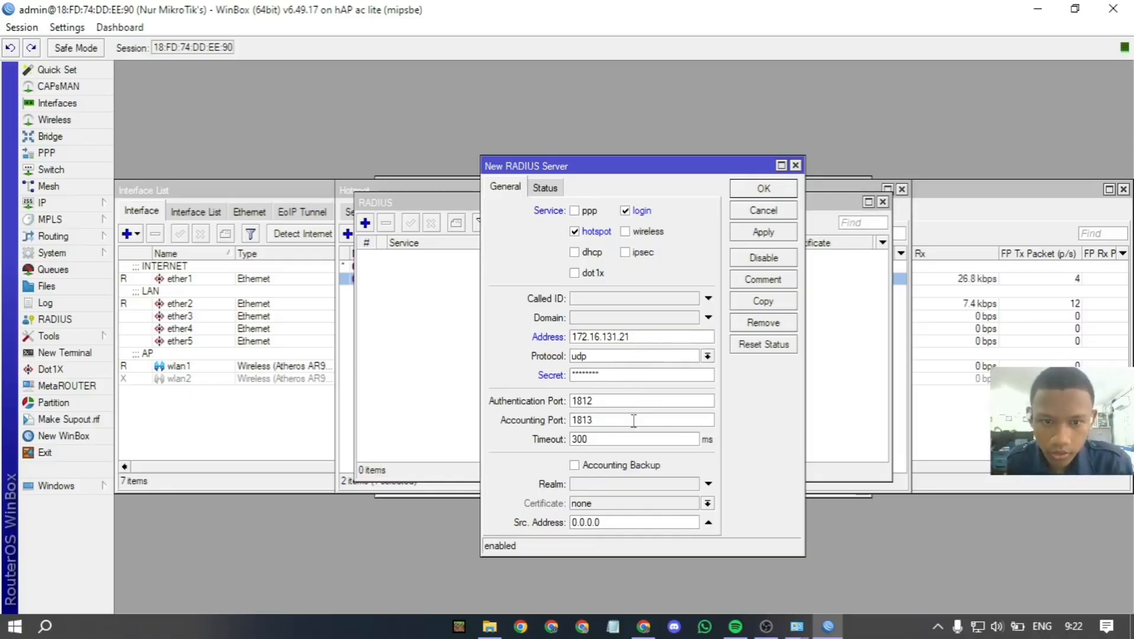
{"action": "left_click", "coordinate": [778, 233]}
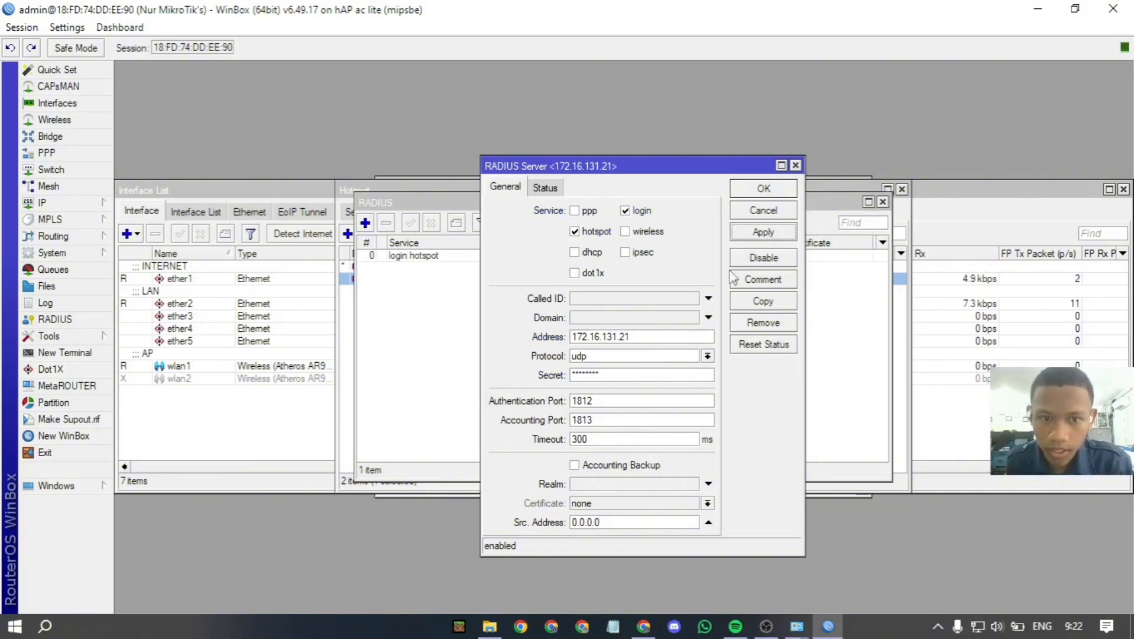
{"action": "left_click", "coordinate": [755, 190]}
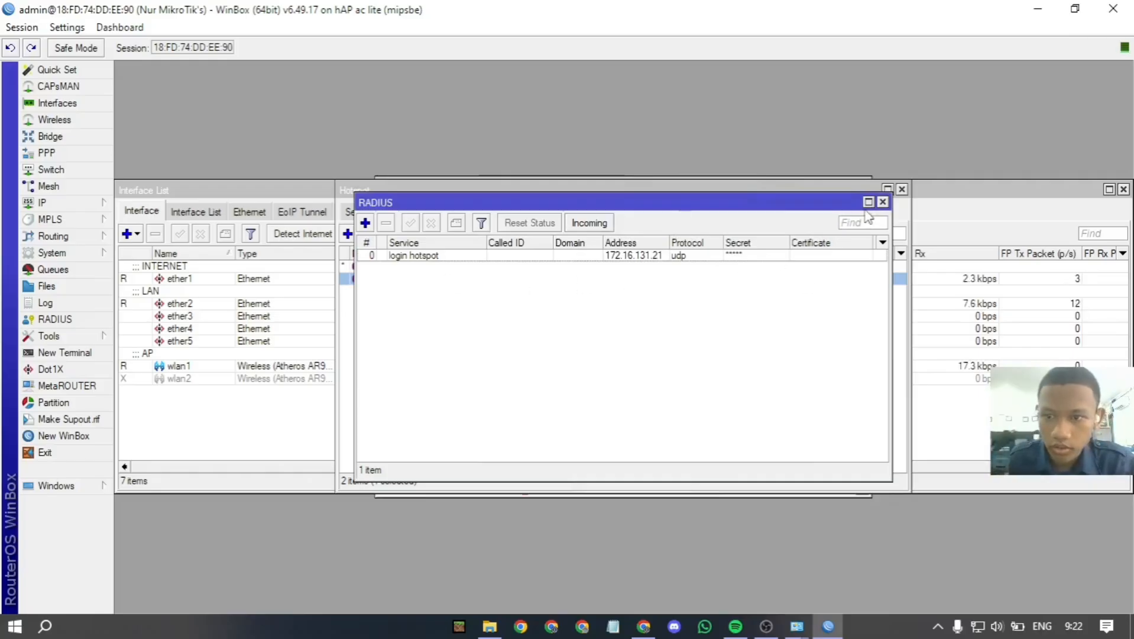
Add a hotspot user named A for all servers, enter its password, and save the entry.
{"action": "left_click_drag", "start_coordinate": [854, 203], "coordinate": [922, 307]}
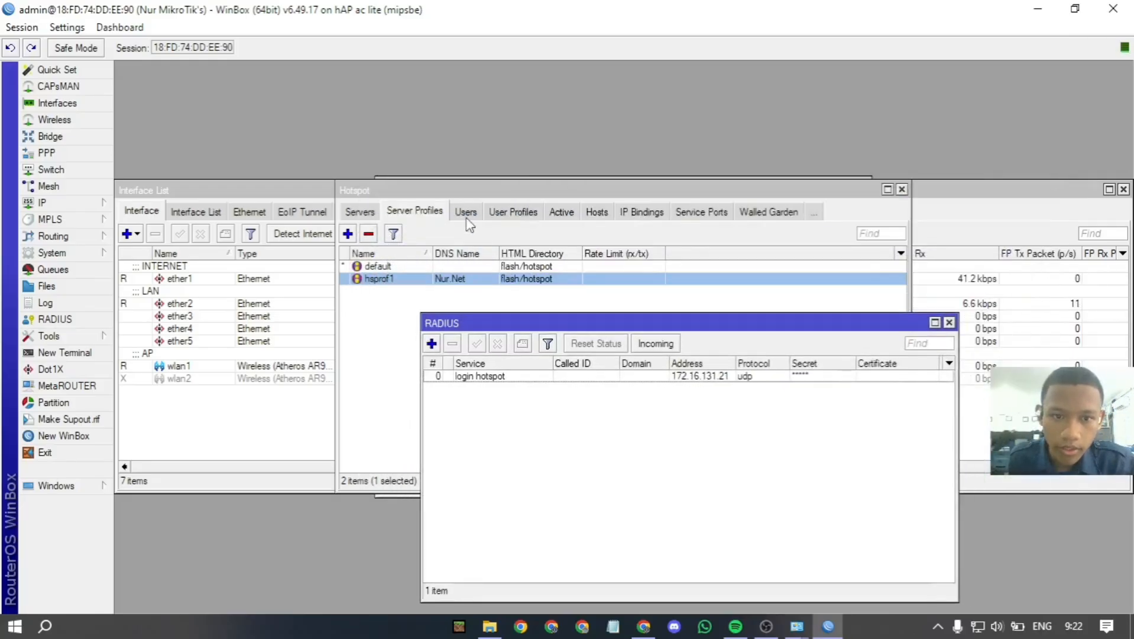
{"action": "left_click", "coordinate": [464, 213]}
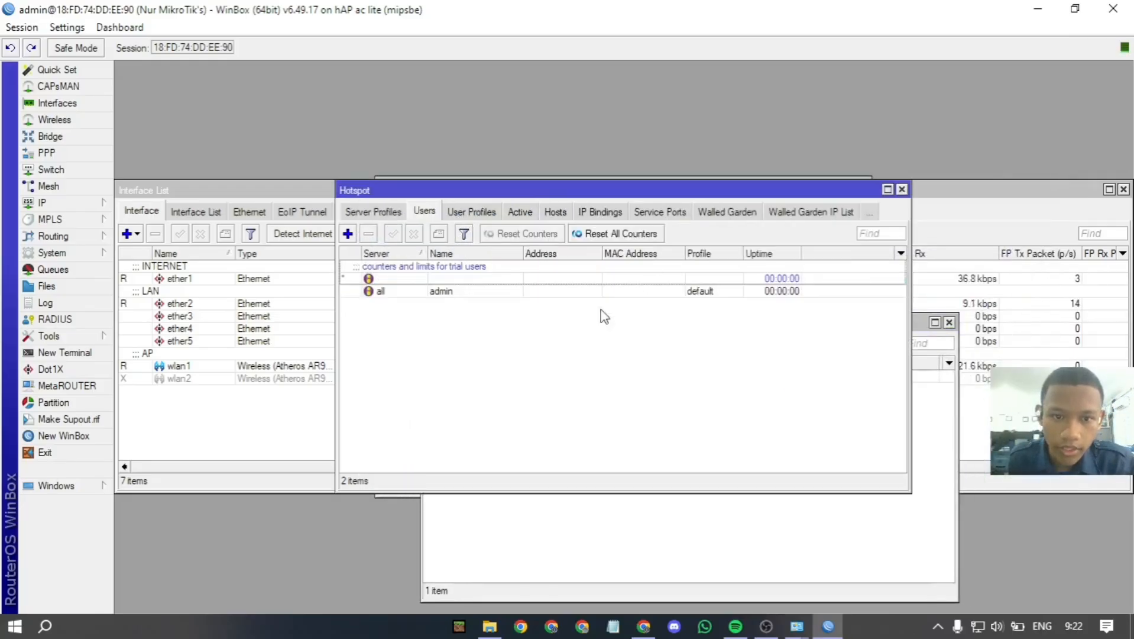
{"action": "left_click", "coordinate": [348, 234]}
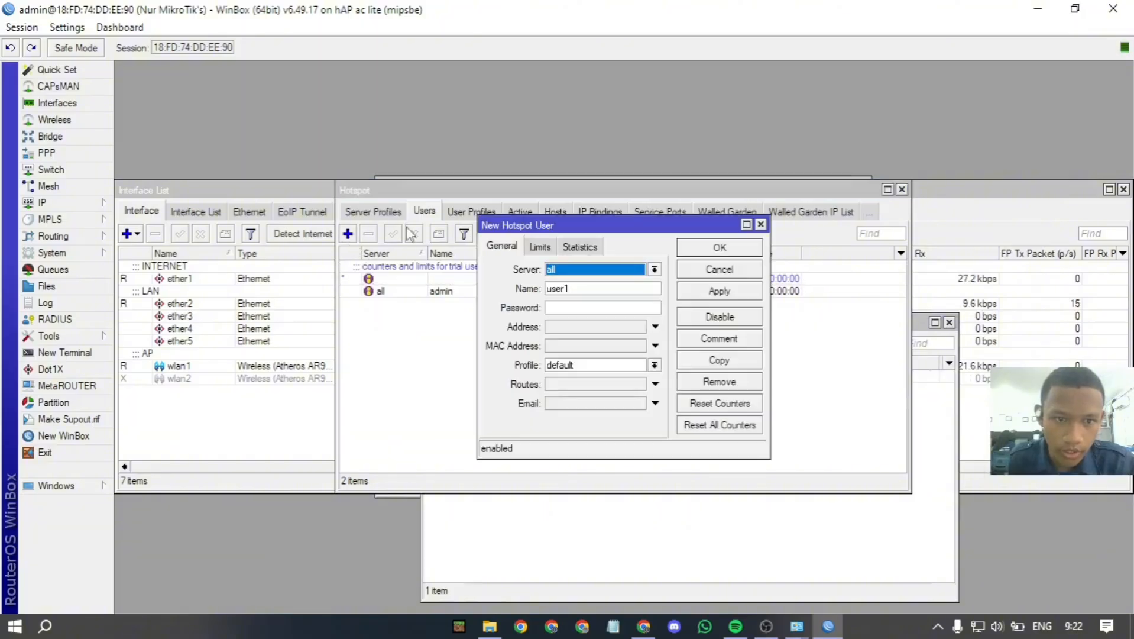
{"action": "double_click", "coordinate": [589, 288]}
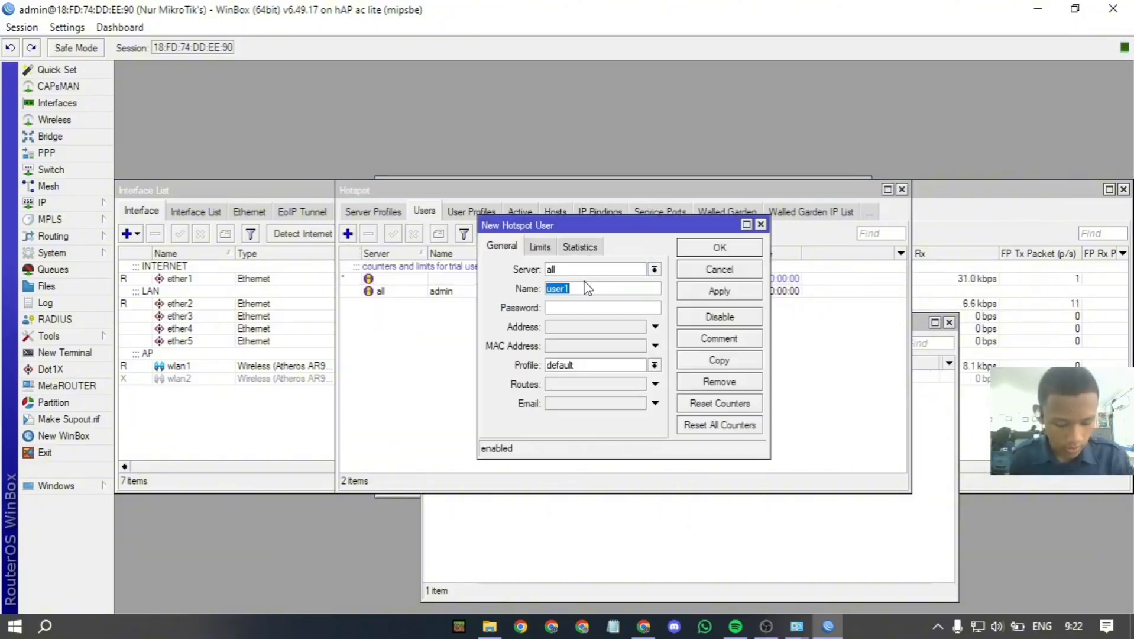
{"action": "type", "text": "user"}
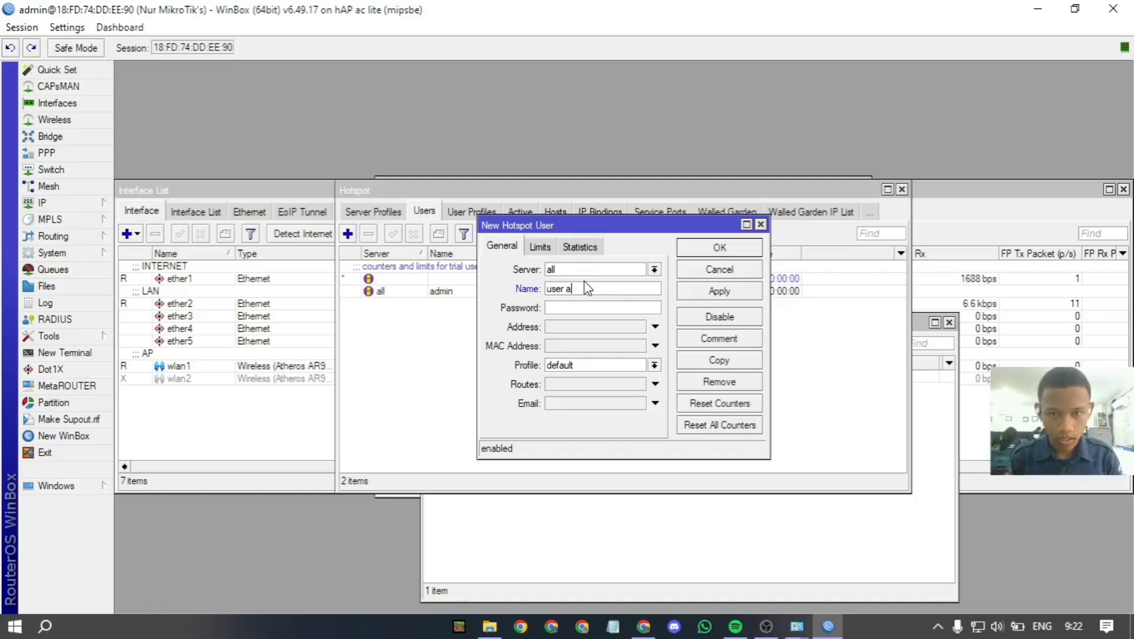
{"action": "key", "text": "BackSpace"}
{"action": "key", "text": "BackSpace"}
{"action": "key", "text": "BackSpace"}
{"action": "key", "text": "BackSpace"}
{"action": "key", "text": "BackSpace"}
{"action": "key", "text": "BackSpace"}
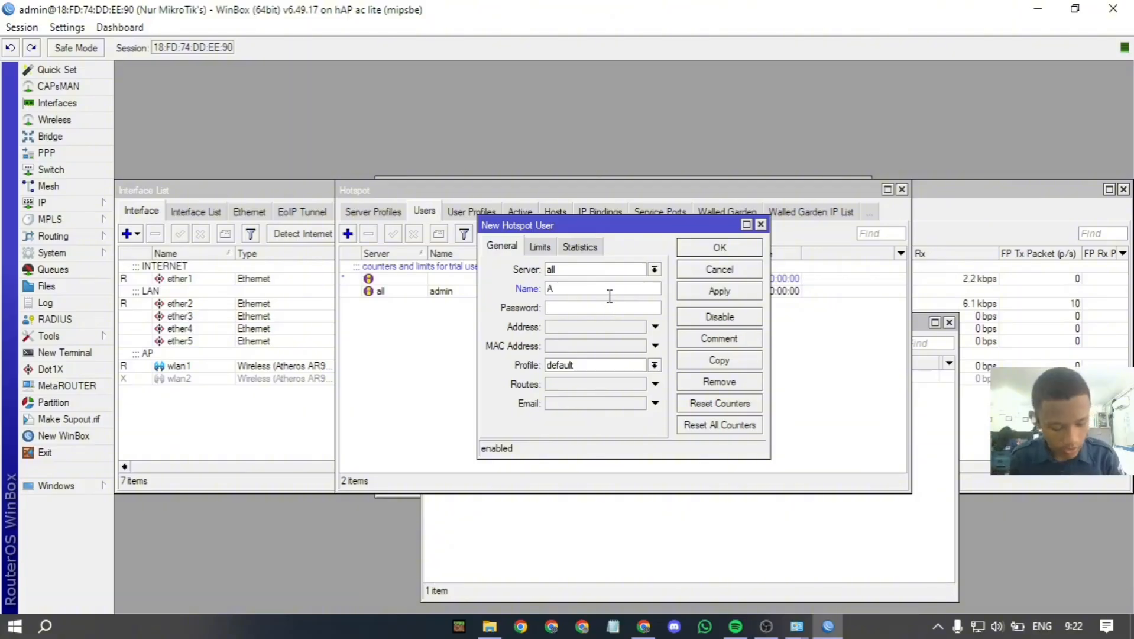
{"action": "type", "text": "a"}
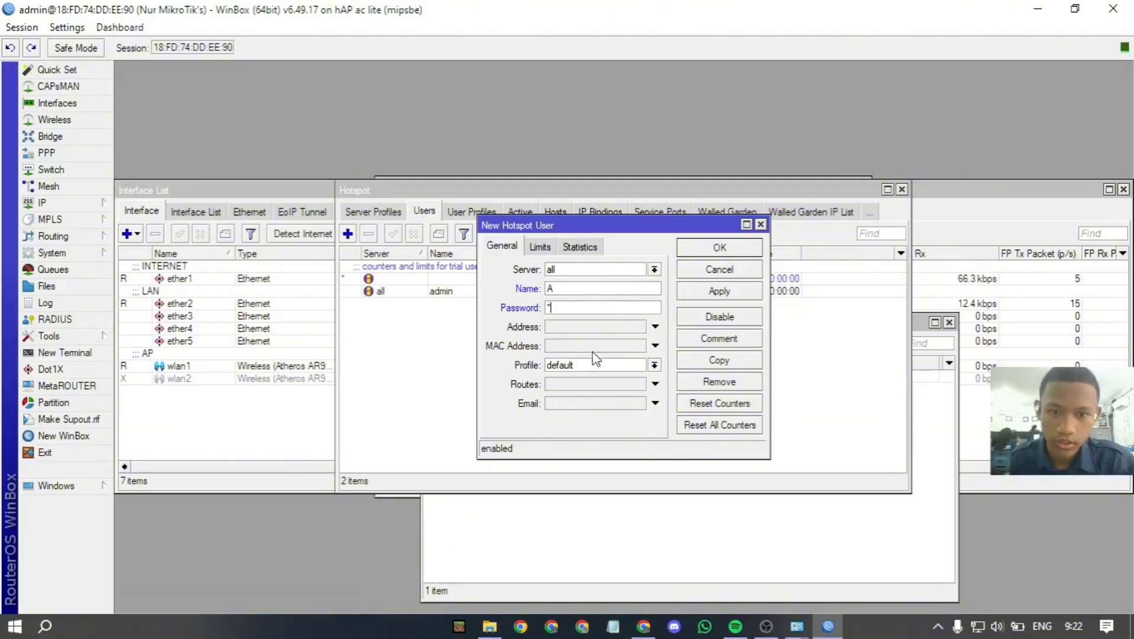
{"action": "left_click", "coordinate": [743, 291]}
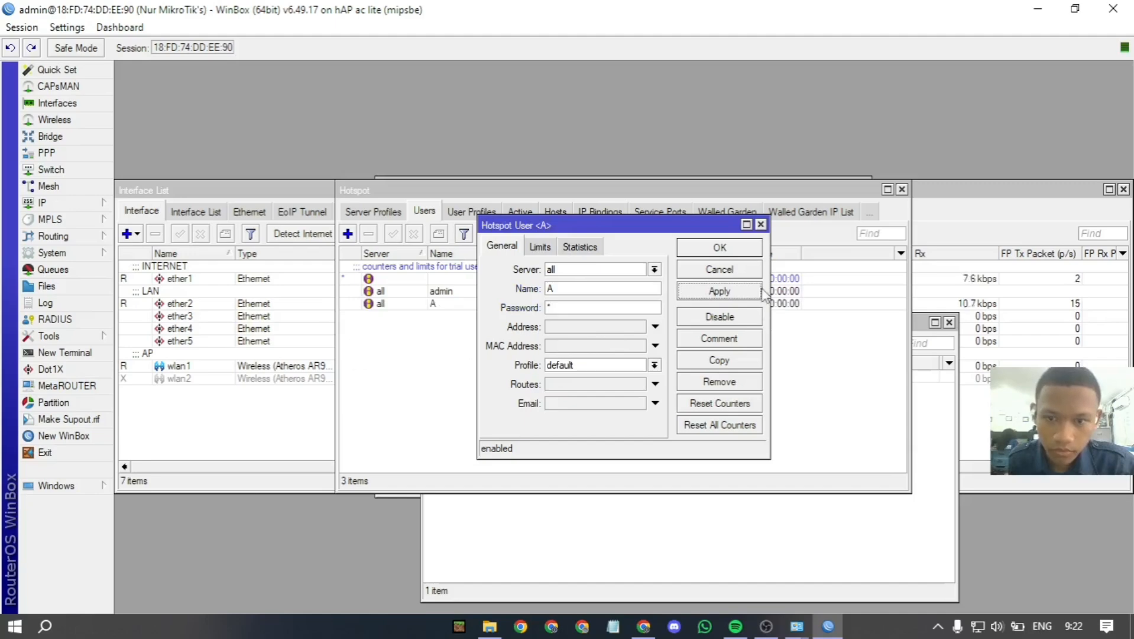
{"action": "left_click", "coordinate": [720, 249]}
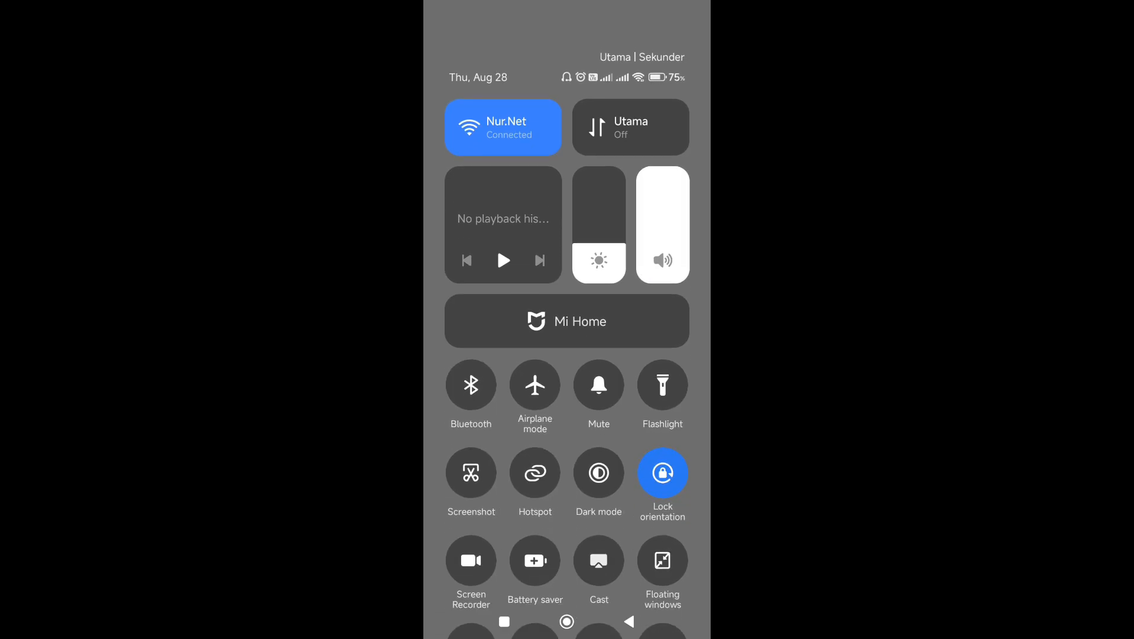
Switch to the phone, view all its Wi-Fi networks and open the sign-in page of the Nur.Net network.
{"action": "left_click", "coordinate": [527, 123]}
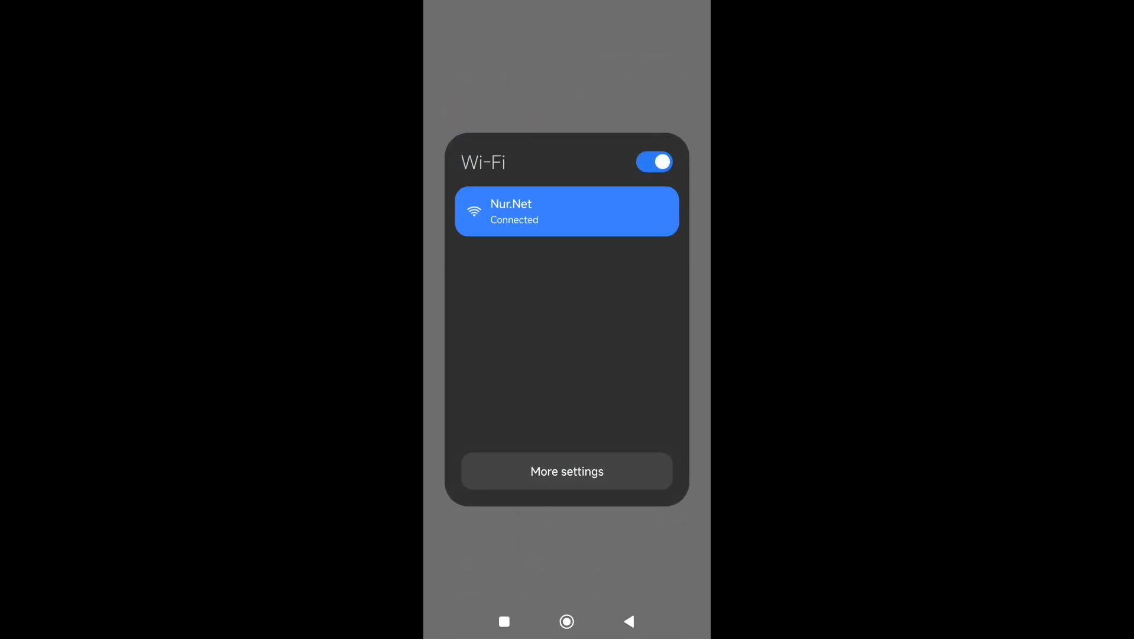
{"action": "left_click", "coordinate": [567, 471]}
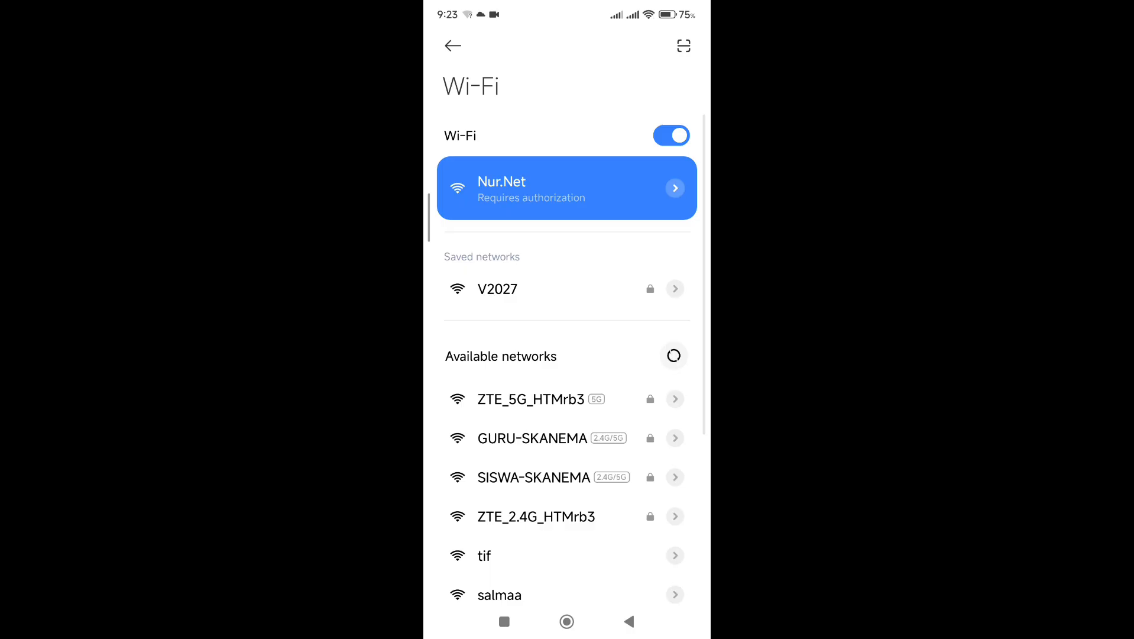
{"action": "left_click", "coordinate": [628, 188]}
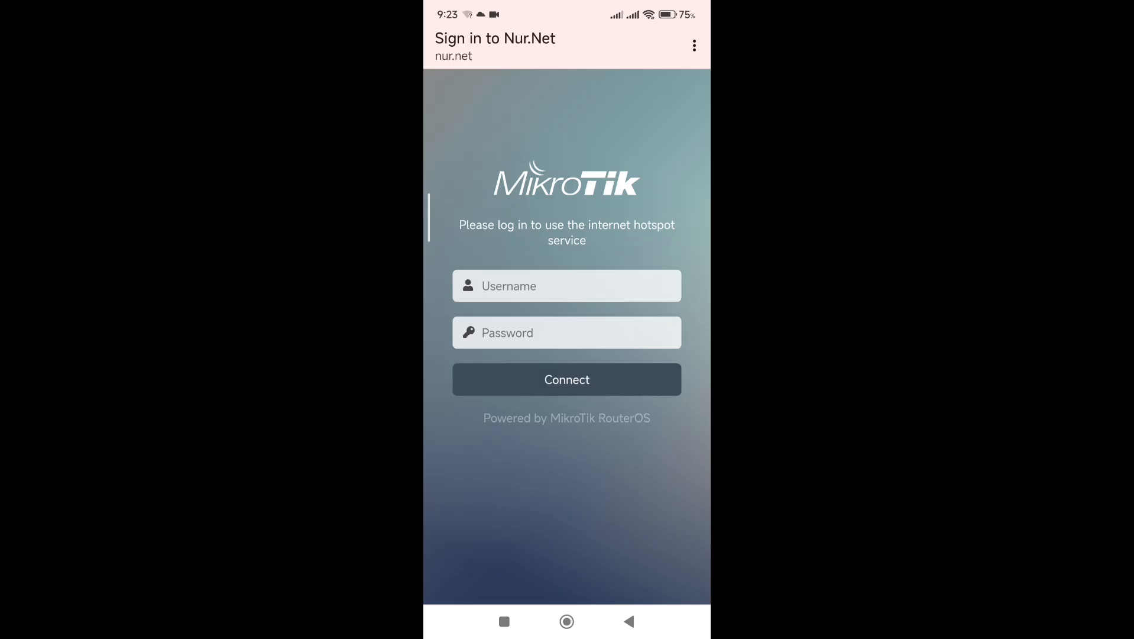
Log in to the Nur.Net hotspot portal as user A with the account password.
{"action": "left_click", "coordinate": [567, 285]}
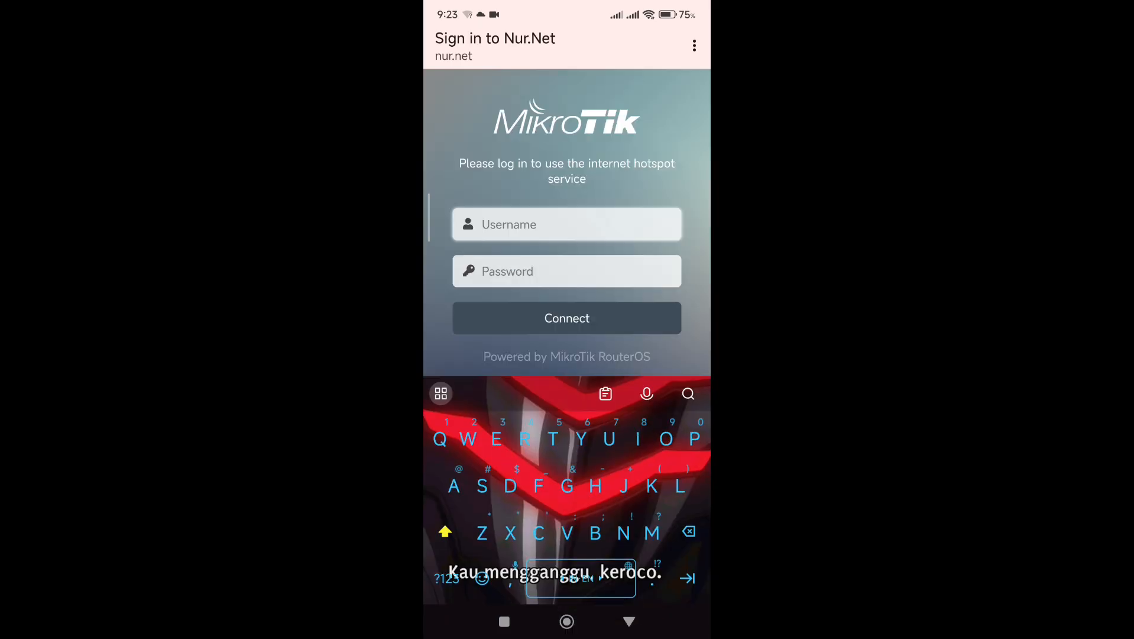
{"action": "type", "text": "A"}
{"action": "left_click", "coordinate": [502, 274]}
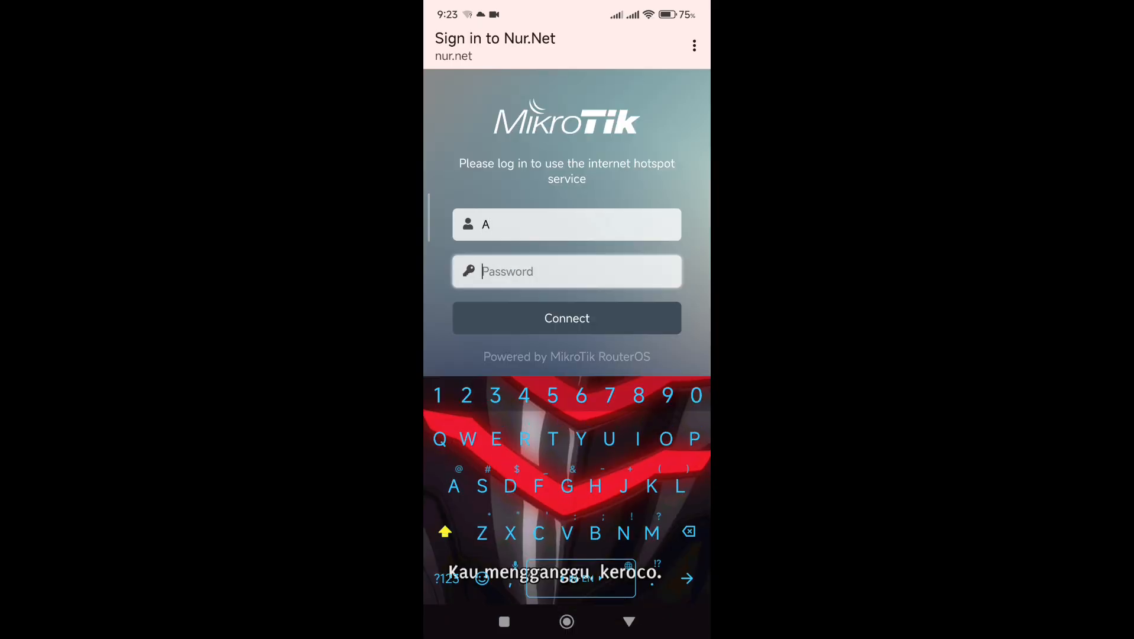
{"action": "type", "text": "A"}
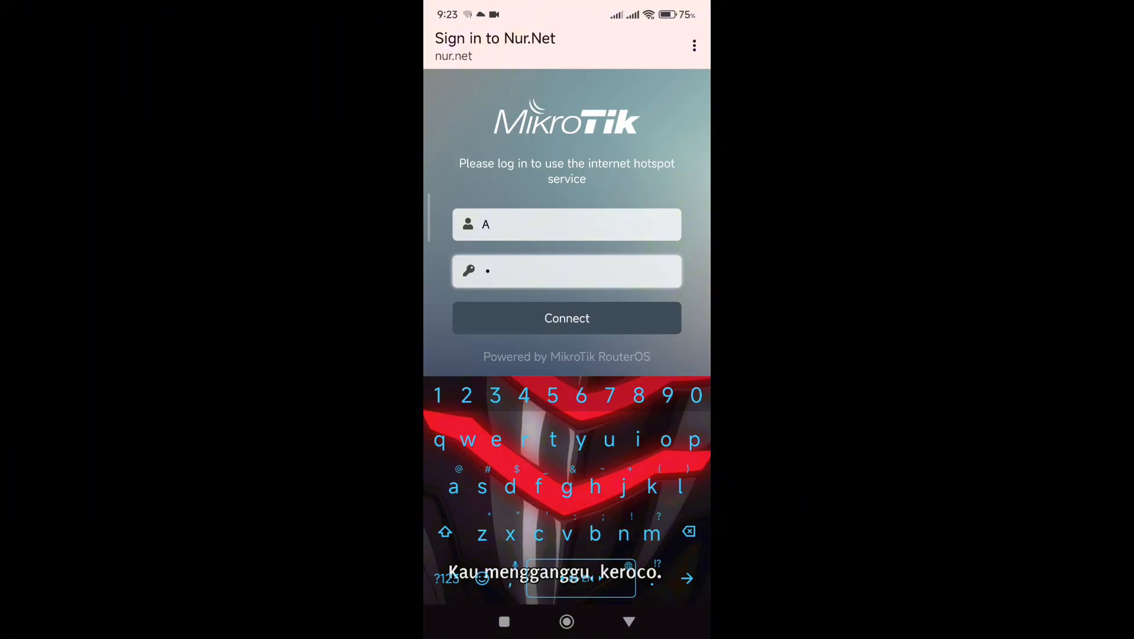
{"action": "left_click", "coordinate": [629, 621]}
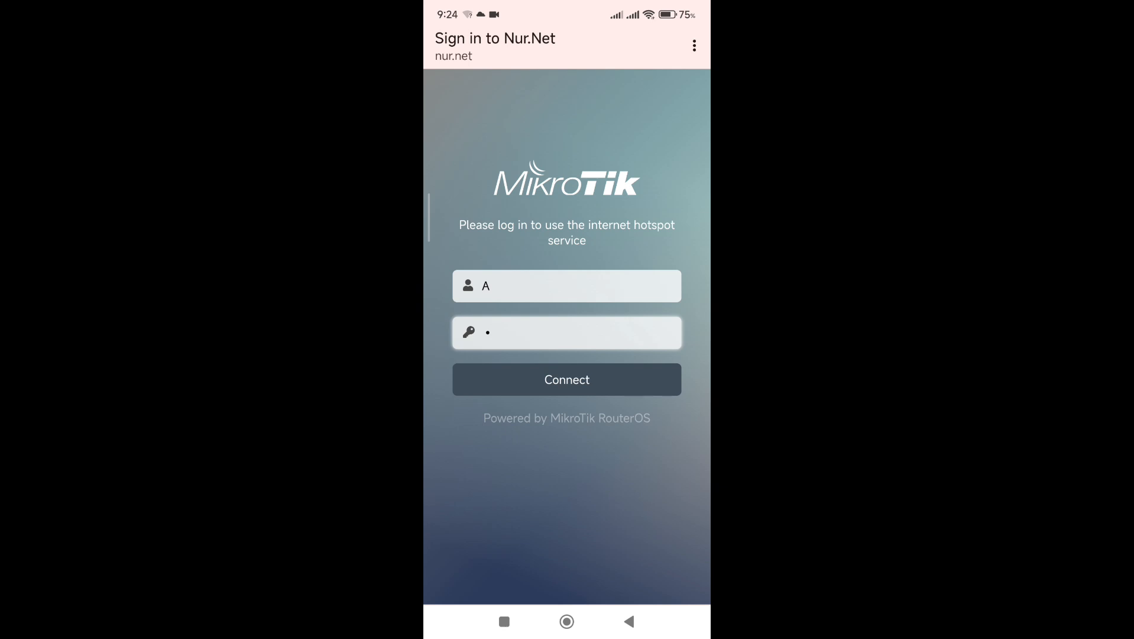
{"action": "left_click", "coordinate": [508, 372]}
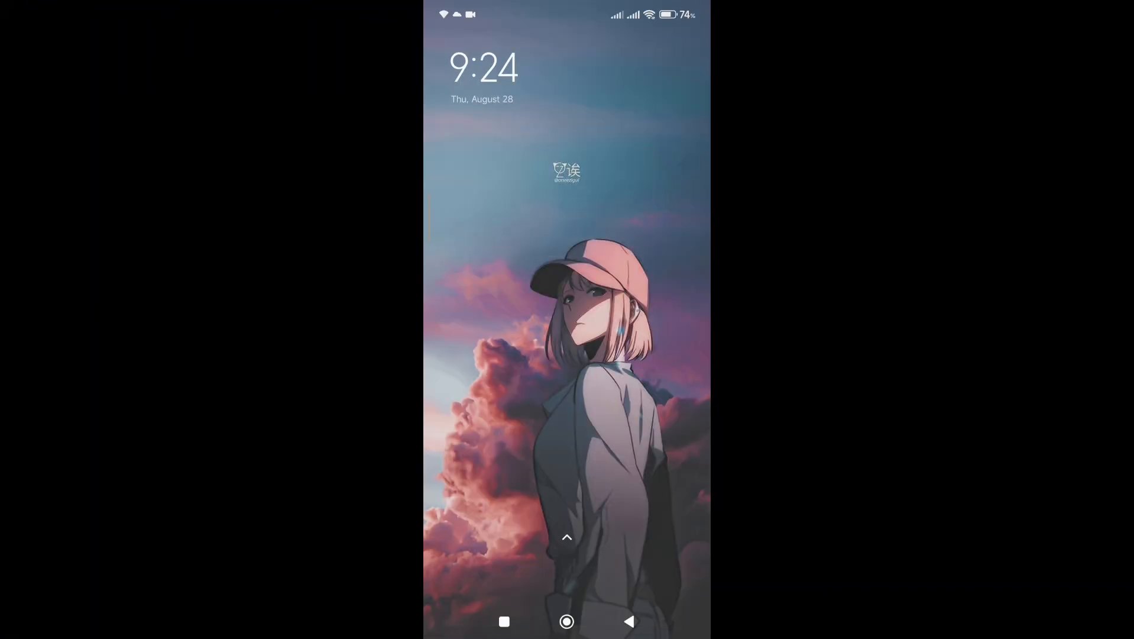
Find Chrome among all the phone's apps, launch it and open a new browser tab.
{"action": "left_click_drag", "start_coordinate": [512, 502], "coordinate": [478, 340]}
{"action": "left_click_drag", "start_coordinate": [566, 377], "coordinate": [491, 379]}
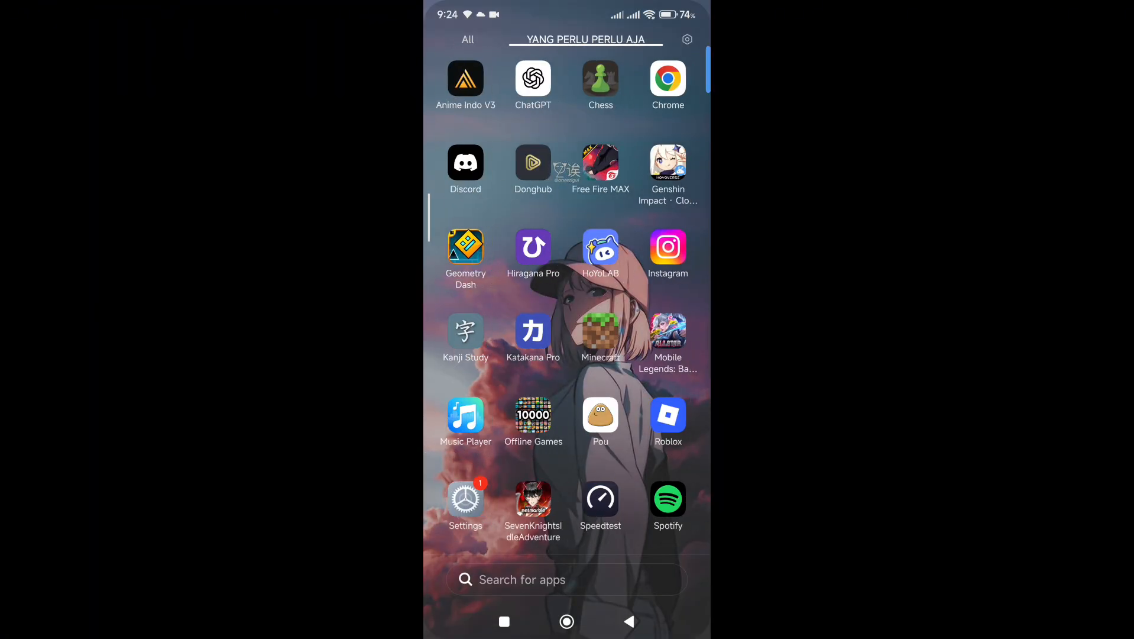
{"action": "scroll", "coordinate": [567, 296], "scroll_direction": "down", "scroll_amount": 5}
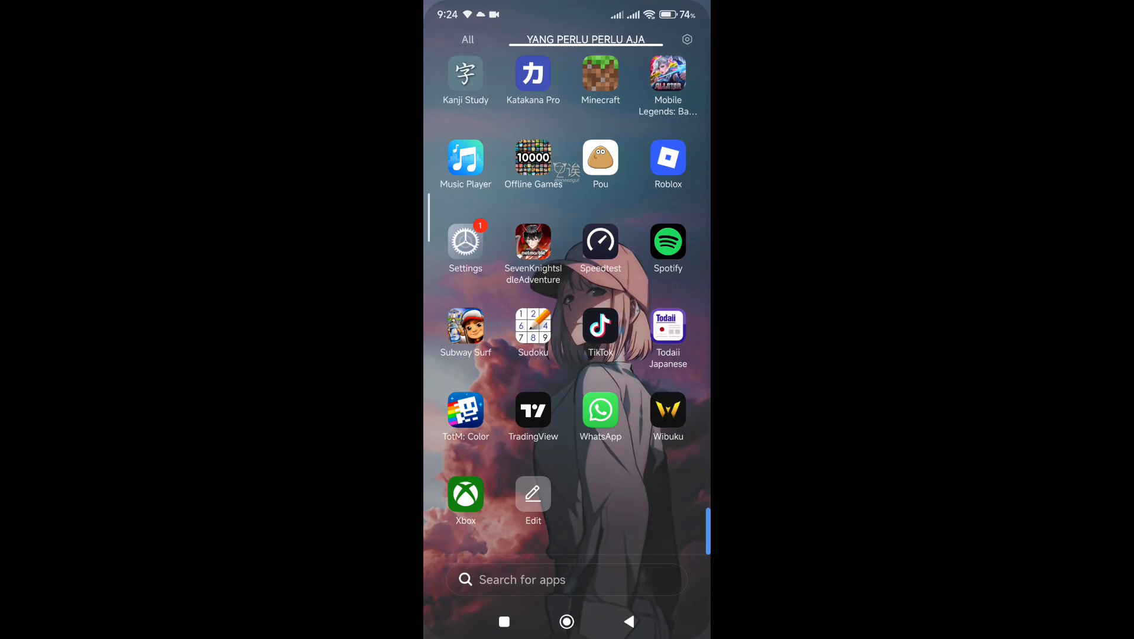
{"action": "left_click_drag", "start_coordinate": [485, 296], "coordinate": [663, 295]}
{"action": "scroll", "coordinate": [566, 296], "scroll_direction": "down", "scroll_amount": 5}
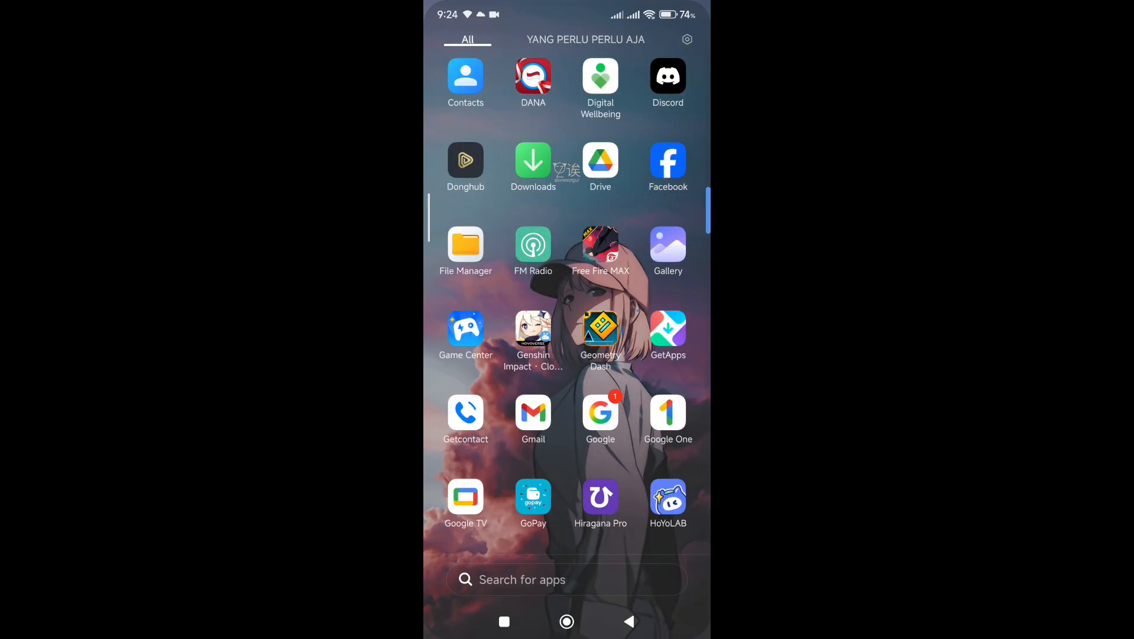
{"action": "scroll", "coordinate": [566, 319], "scroll_direction": "down", "scroll_amount": 10}
{"action": "scroll", "coordinate": [498, 496], "scroll_direction": "up", "scroll_amount": 3}
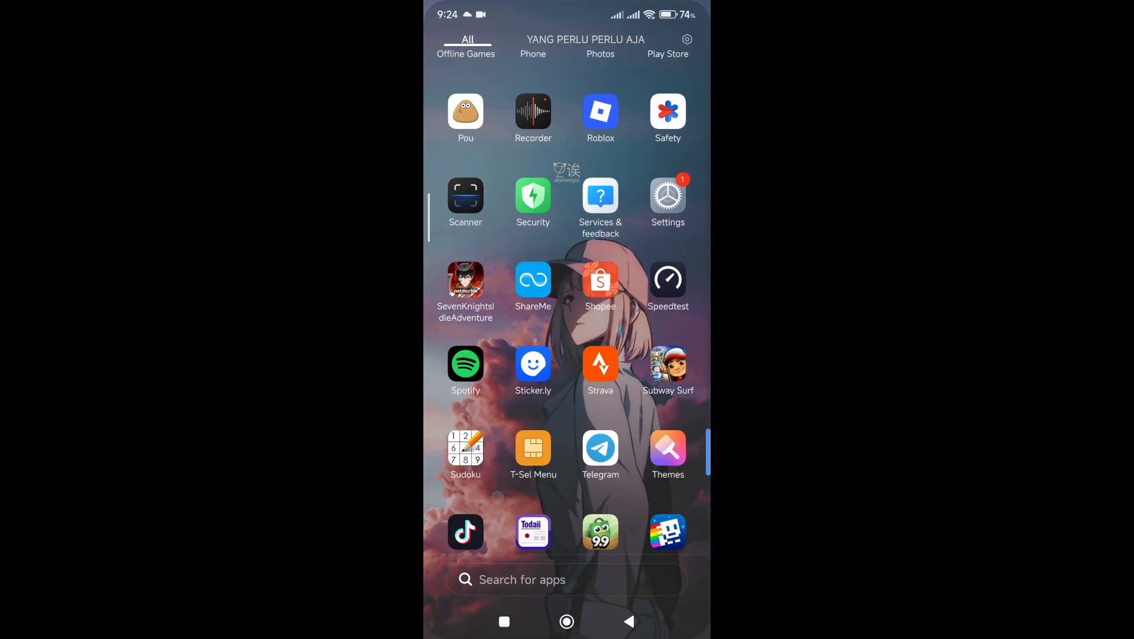
{"action": "scroll", "coordinate": [498, 496], "scroll_direction": "up", "scroll_amount": 10}
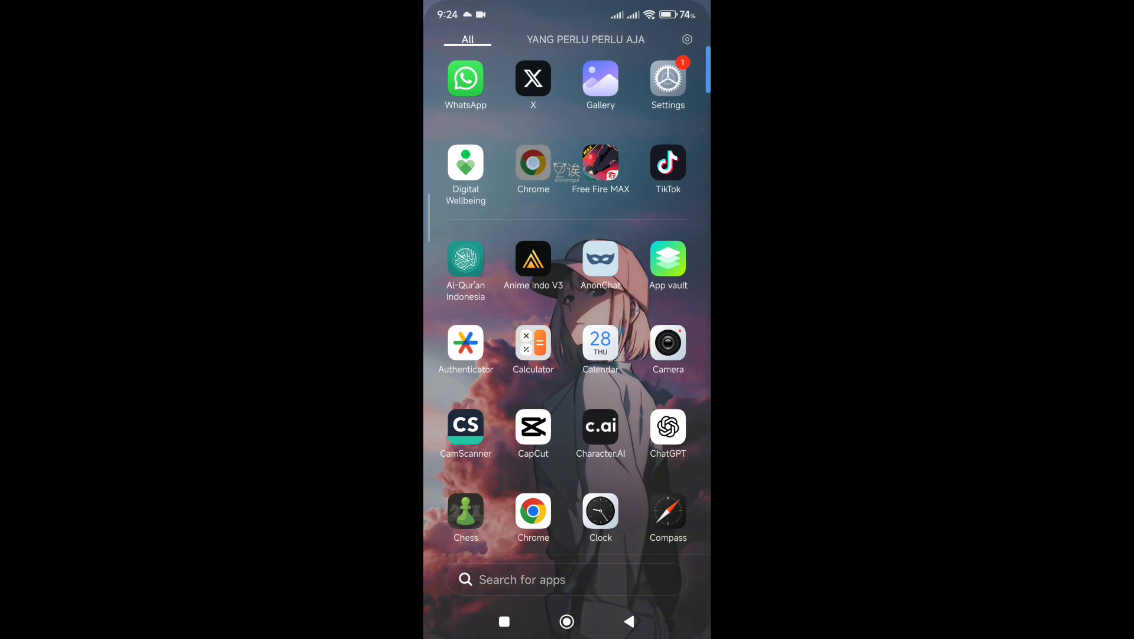
{"action": "left_click", "coordinate": [533, 163]}
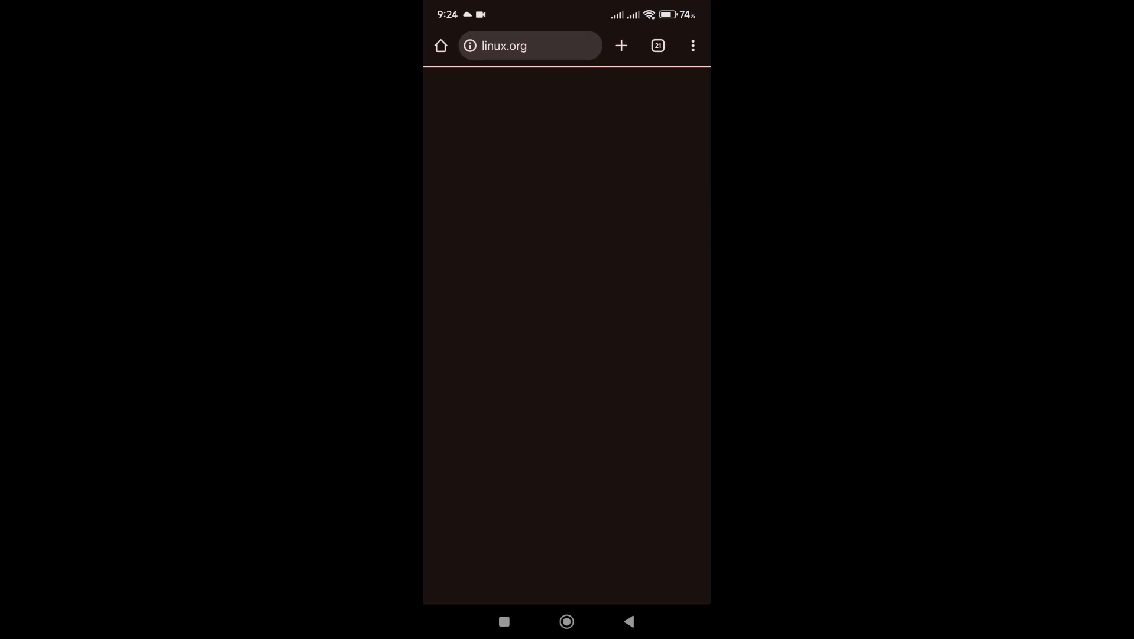
{"action": "left_click", "coordinate": [621, 46]}
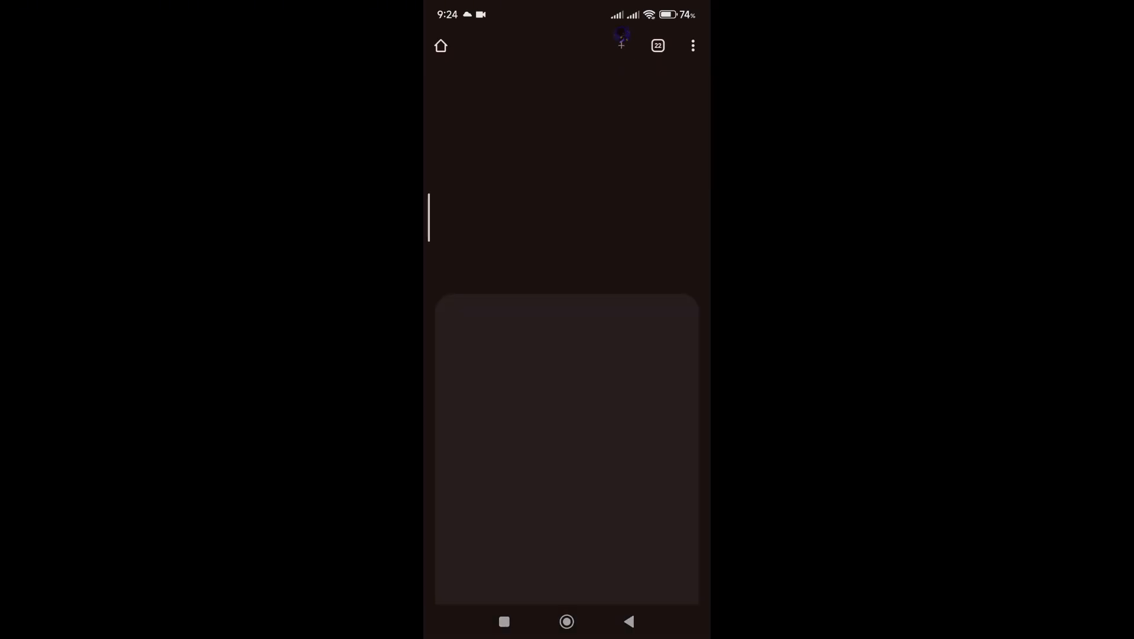
Try to load youtub.com in the new tab.
{"action": "left_click", "coordinate": [581, 146]}
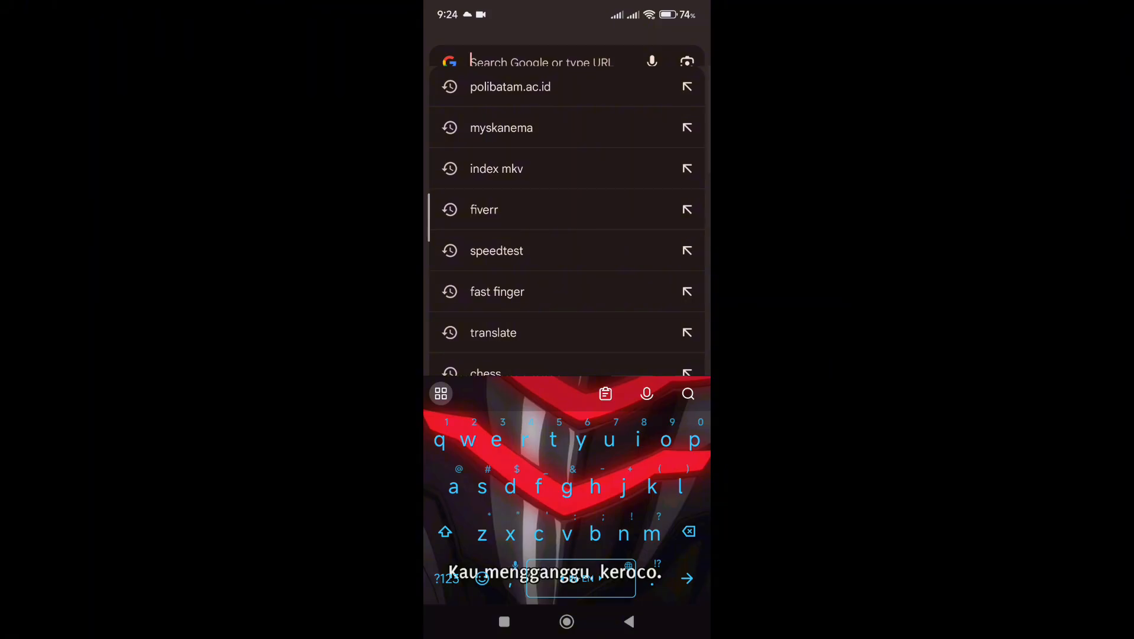
{"action": "type", "text": "youtub"}
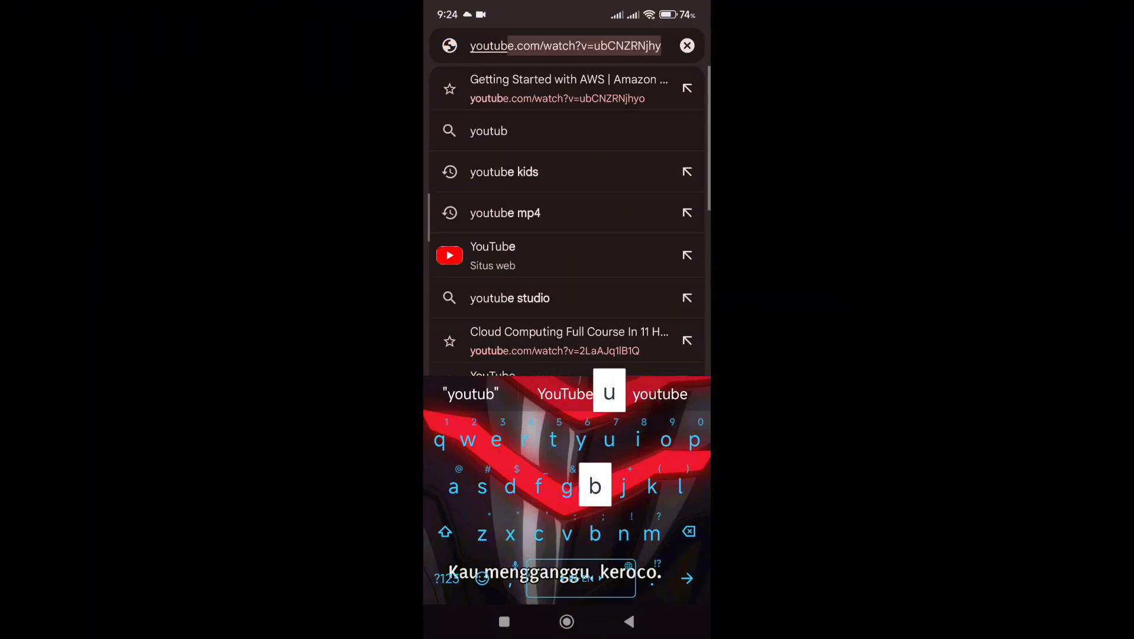
{"action": "type", "text": ".com"}
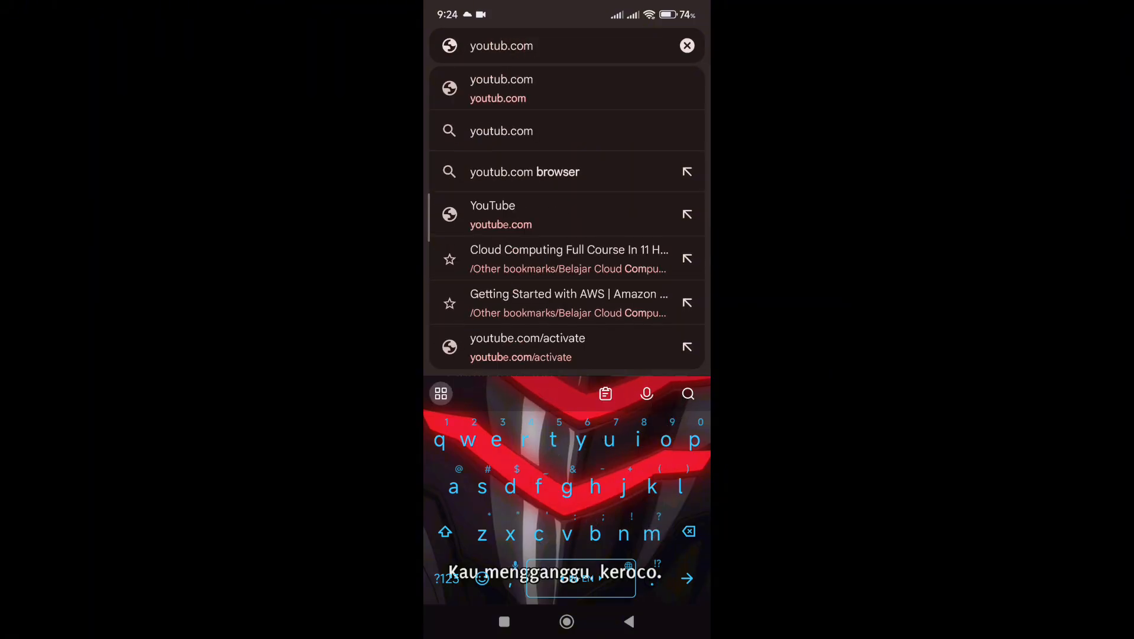
{"action": "key", "text": "Return"}
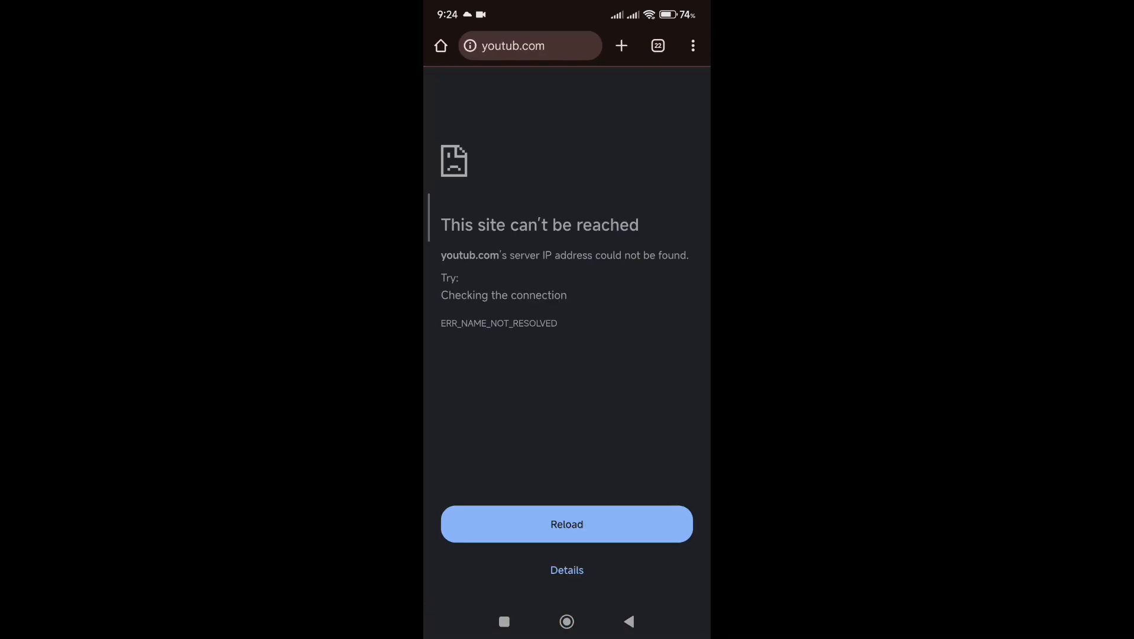
Correct the web address to youtube.com, load the site and browse its home feed to test the internet connection.
{"action": "left_click", "coordinate": [516, 55]}
{"action": "left_click", "coordinate": [686, 88]}
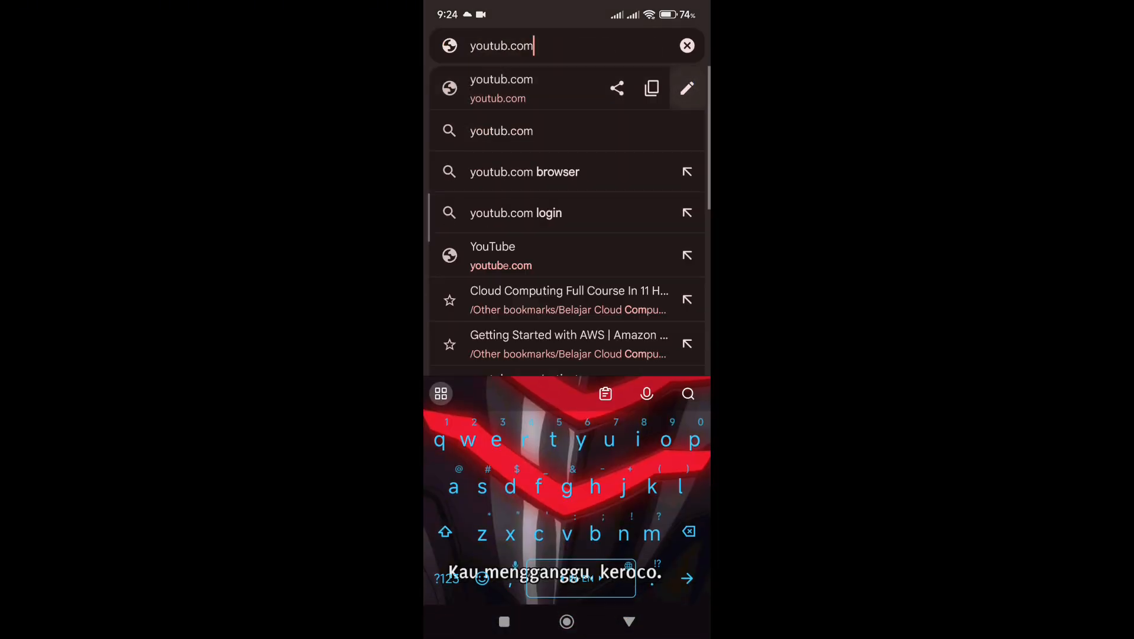
{"action": "left_click", "coordinate": [507, 46]}
{"action": "key", "text": "BackSpace"}
{"action": "type", "text": "e."}
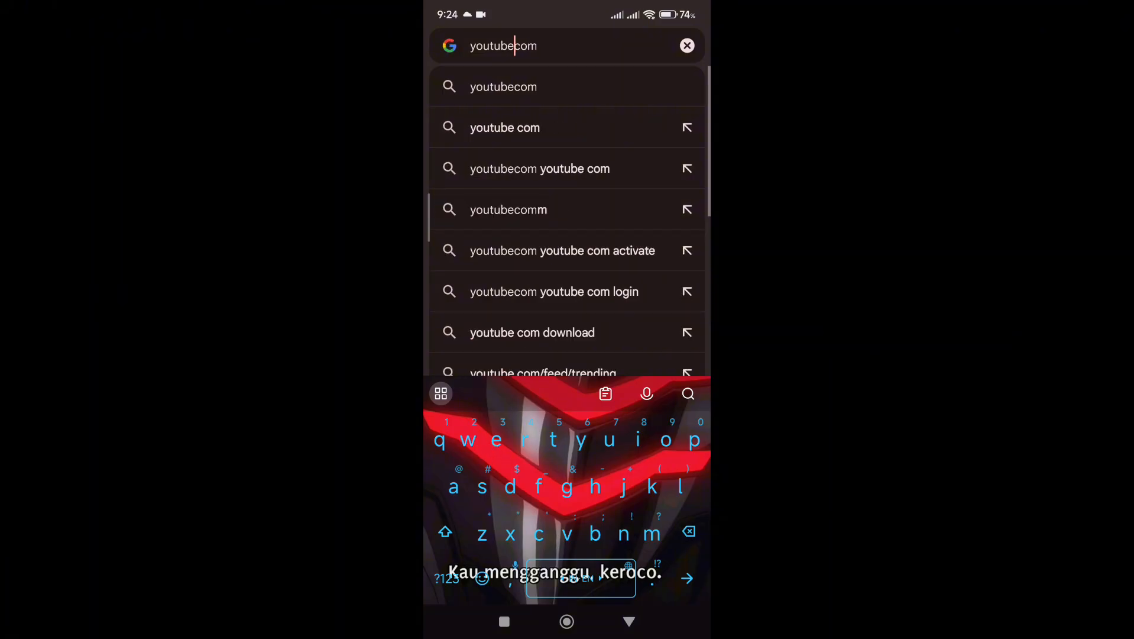
{"action": "key", "text": "Return"}
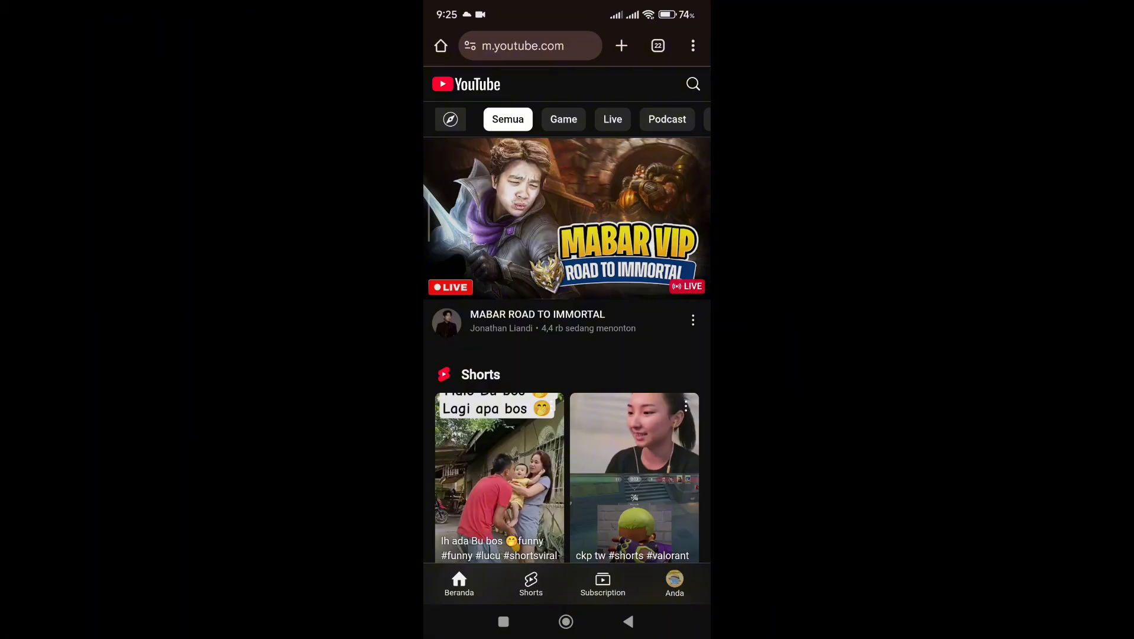
{"action": "scroll", "coordinate": [567, 355], "scroll_direction": "down", "scroll_amount": 10}
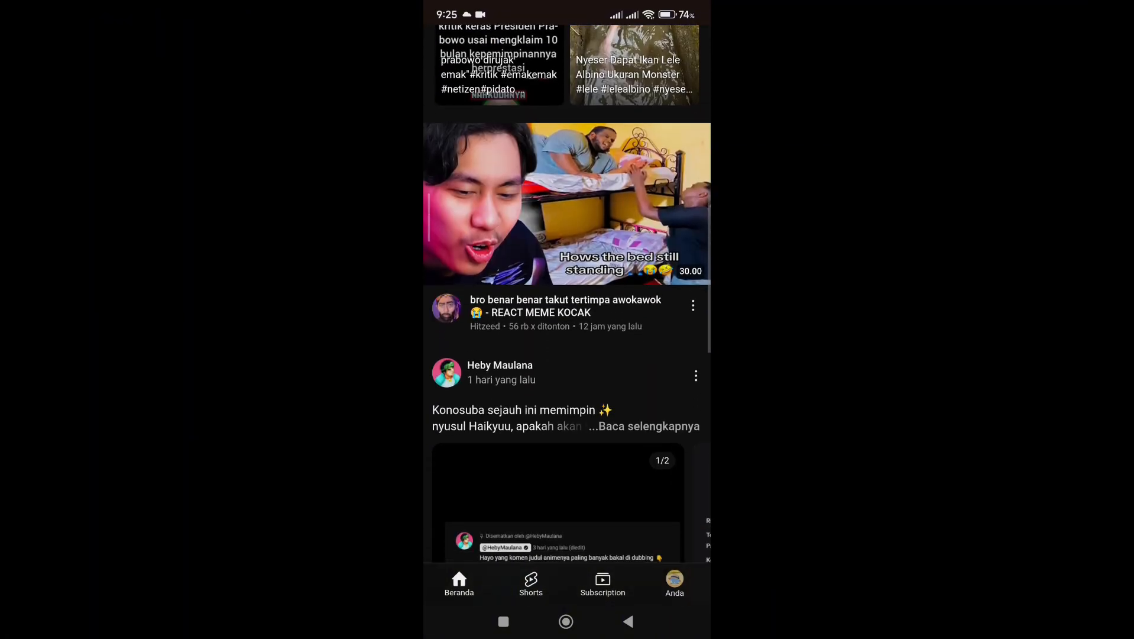
{"action": "scroll", "coordinate": [567, 355], "scroll_direction": "down", "scroll_amount": 5}
{"action": "scroll", "coordinate": [567, 355], "scroll_direction": "up", "scroll_amount": 10}
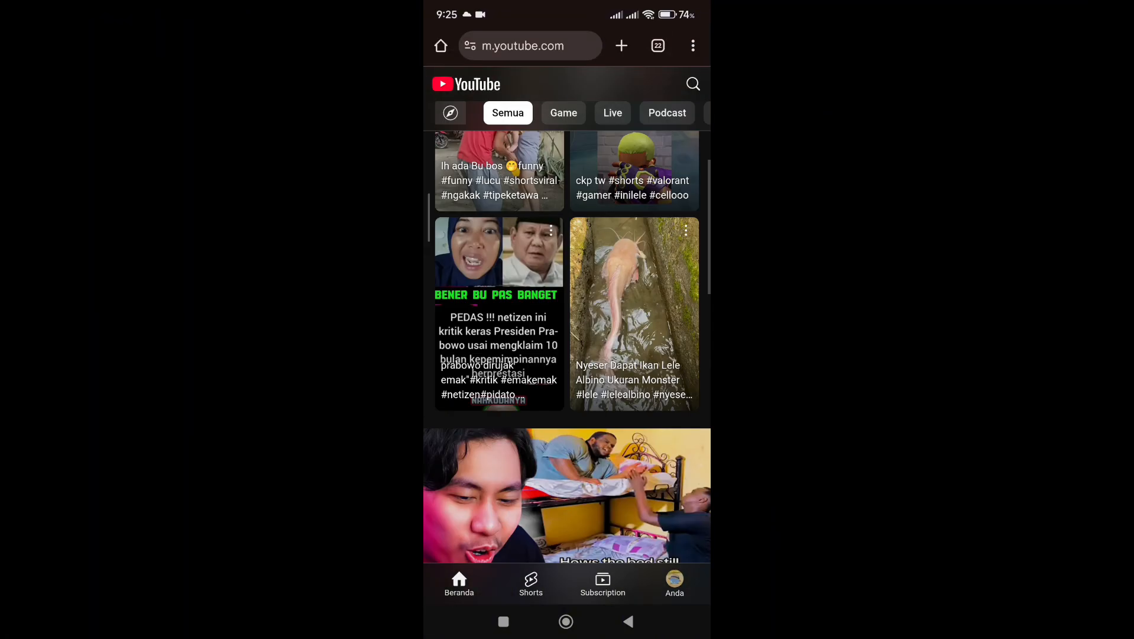
{"action": "scroll", "coordinate": [567, 355], "scroll_direction": "up", "scroll_amount": 5}
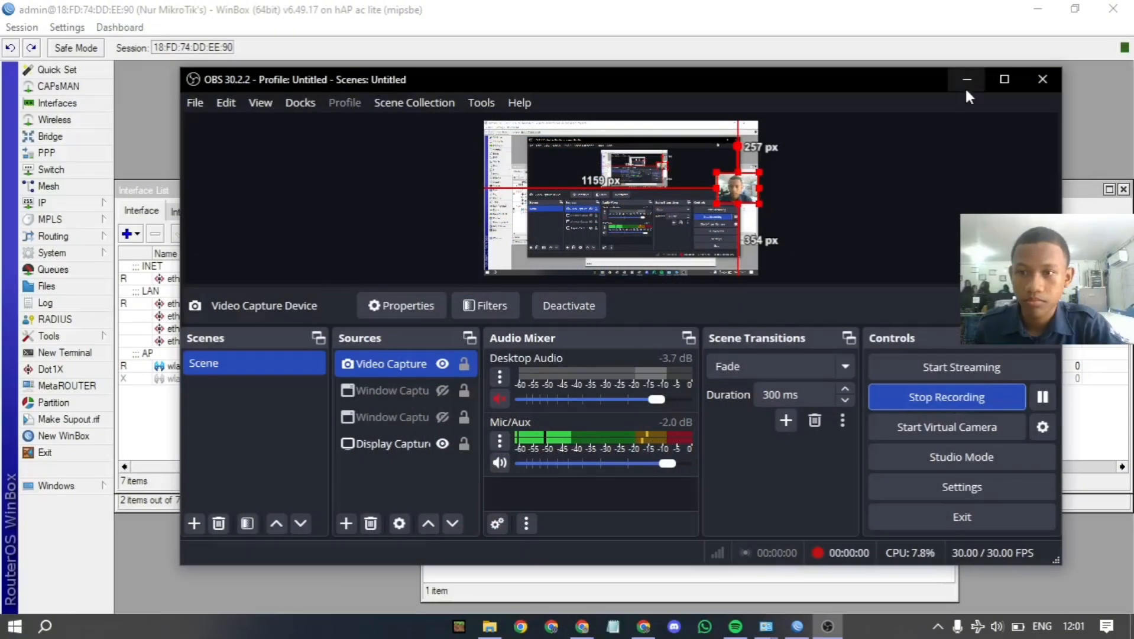
{"action": "left_click", "coordinate": [995, 79]}
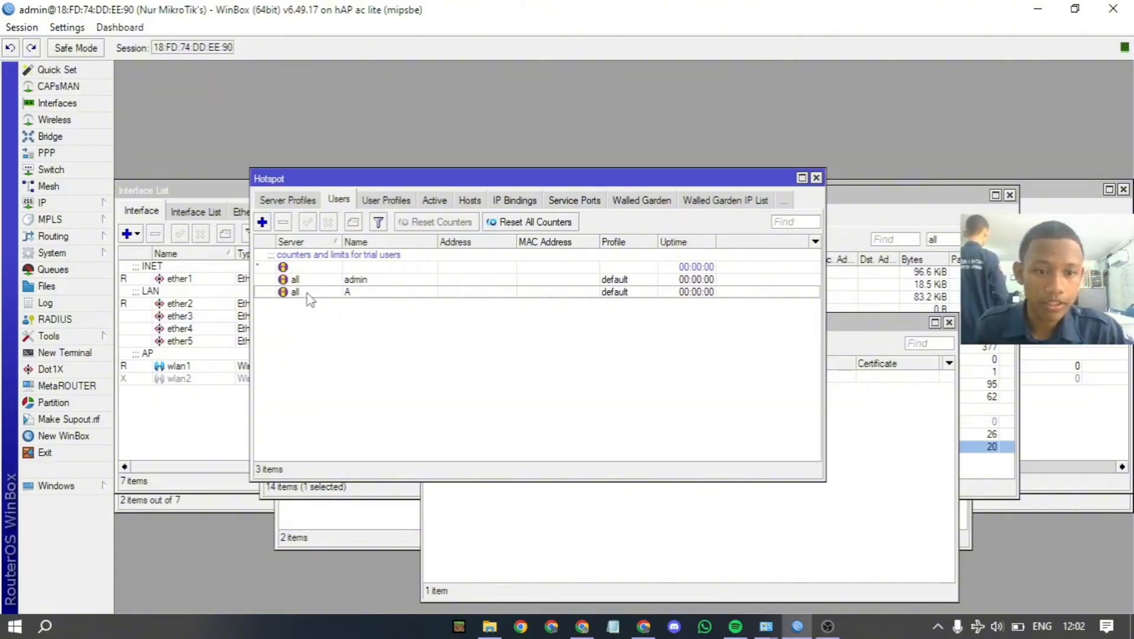
Reset the router's configuration with No Default Configuration and Do Not Backup enabled, and confirm the reset.
{"action": "left_click", "coordinate": [56, 252]}
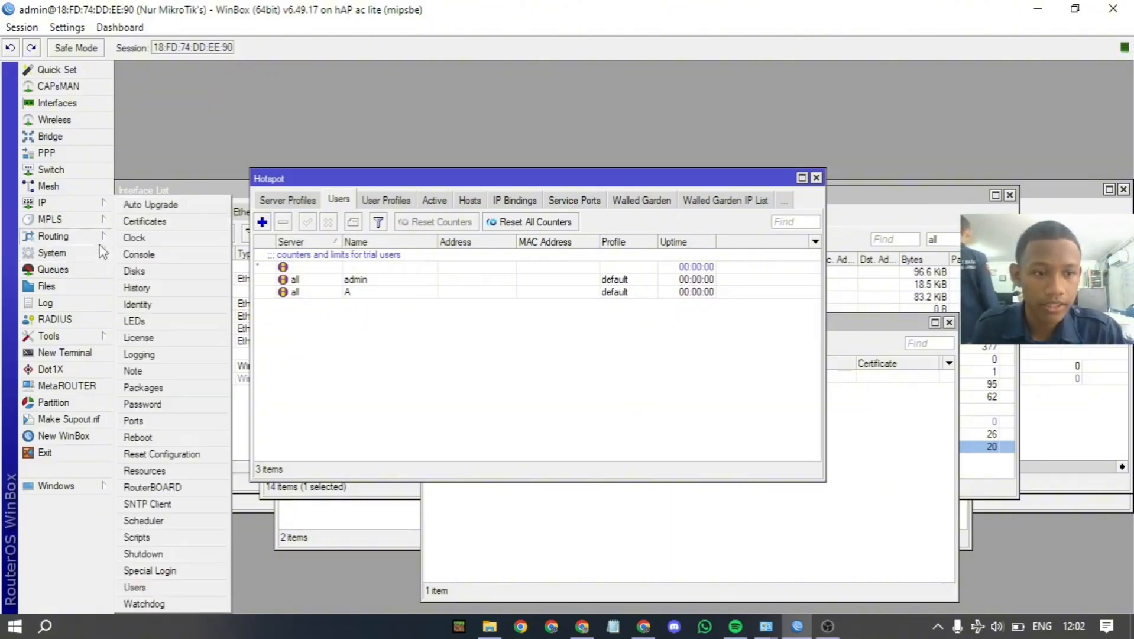
{"action": "left_click", "coordinate": [174, 453]}
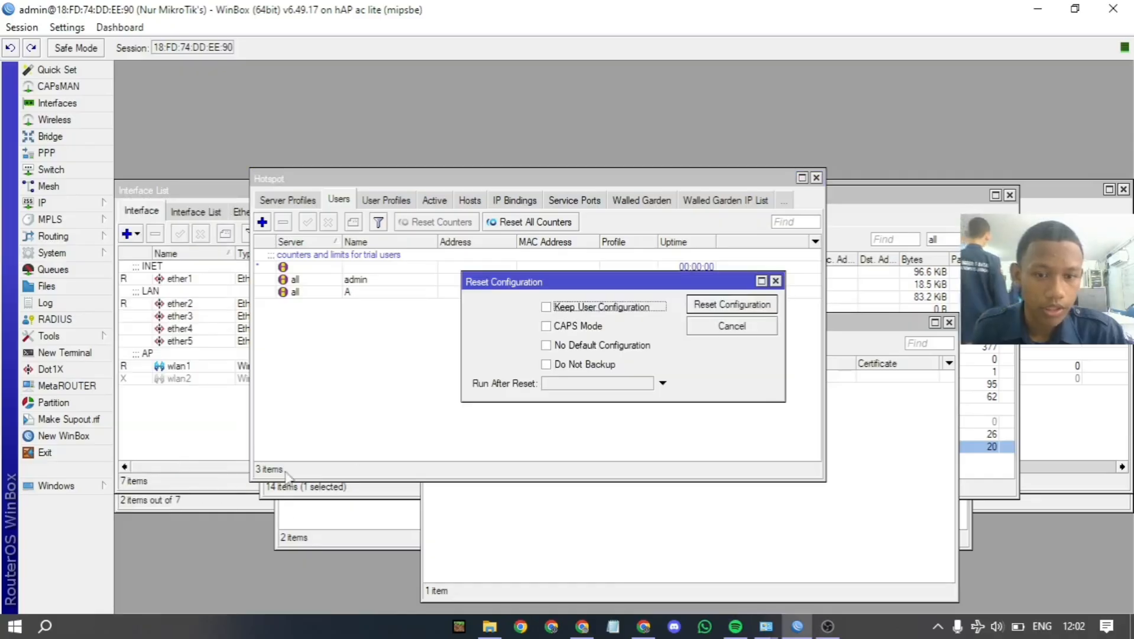
{"action": "left_click", "coordinate": [547, 365]}
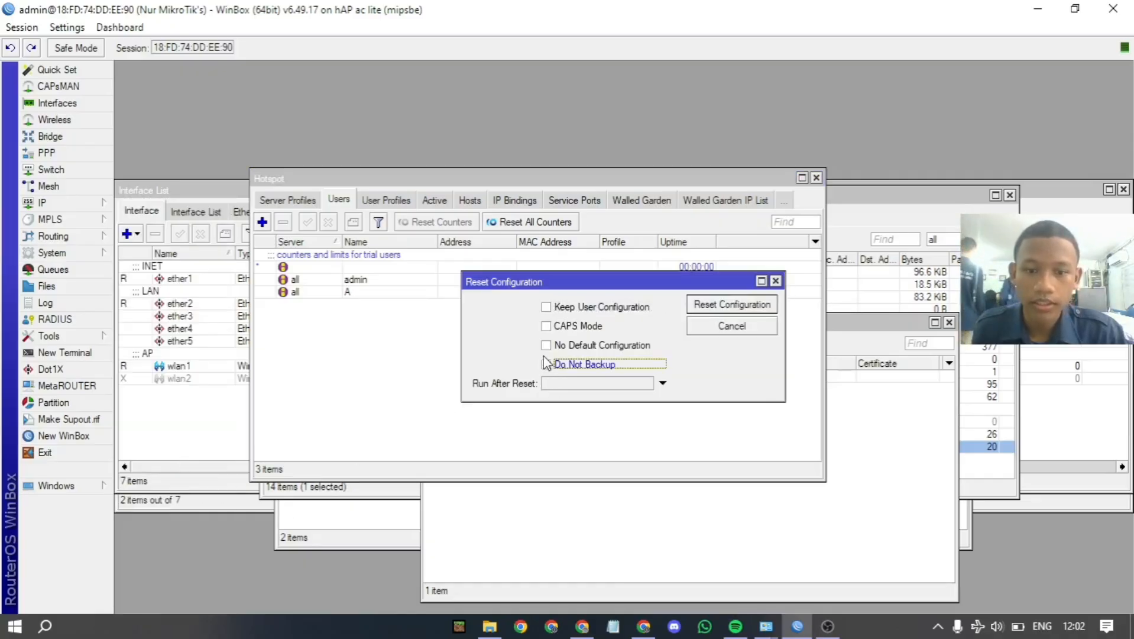
{"action": "left_click", "coordinate": [547, 345]}
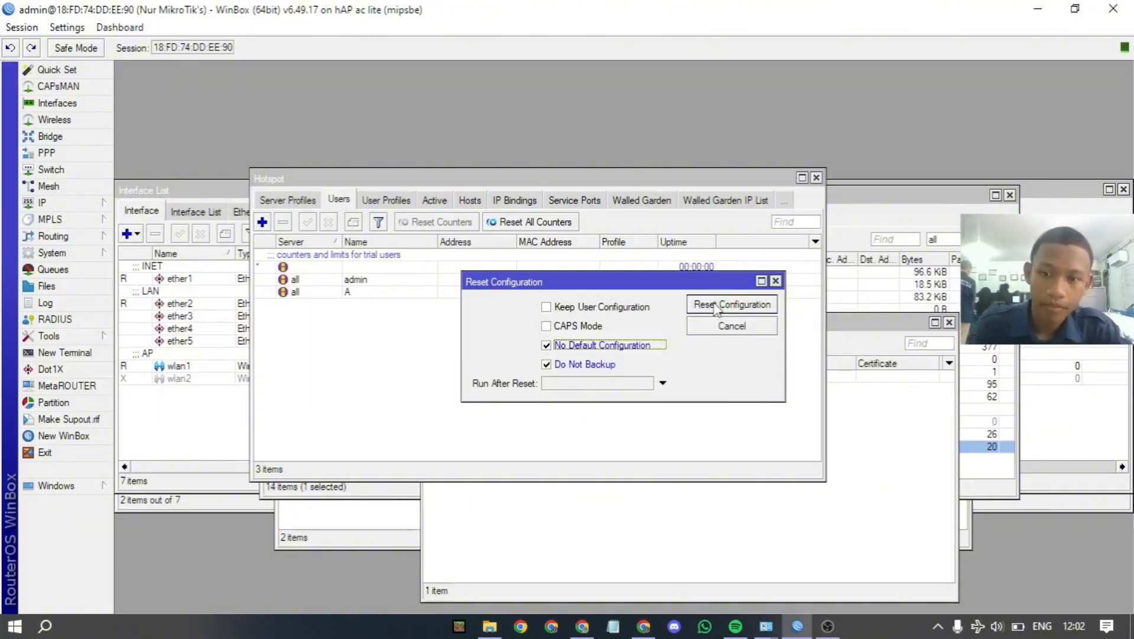
{"action": "left_click", "coordinate": [759, 305]}
{"action": "left_click", "coordinate": [636, 331]}
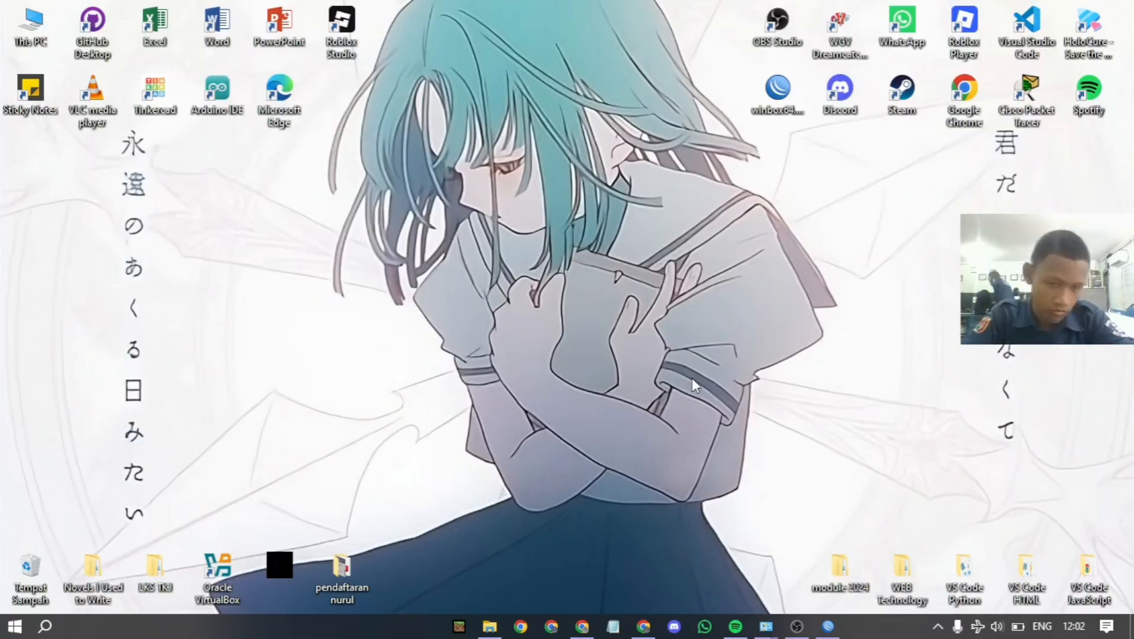
Switch back to WinBox, cancel its automatic reconnection attempt and clear the saved admin password.
{"action": "left_click", "coordinate": [837, 630]}
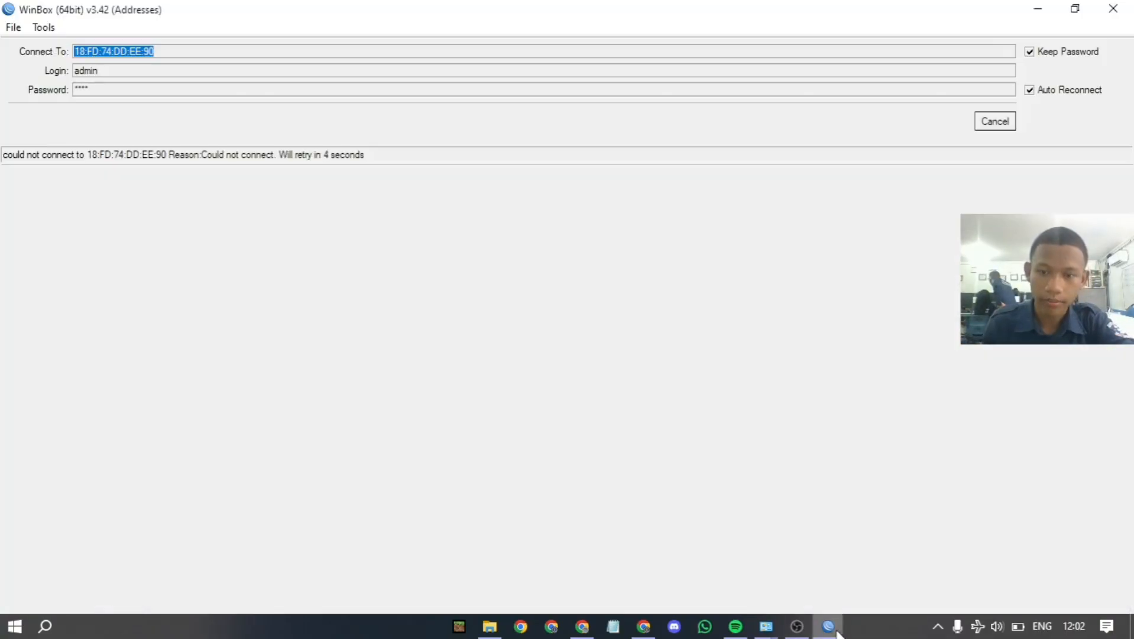
{"action": "left_click", "coordinate": [995, 127]}
{"action": "double_click", "coordinate": [227, 90]}
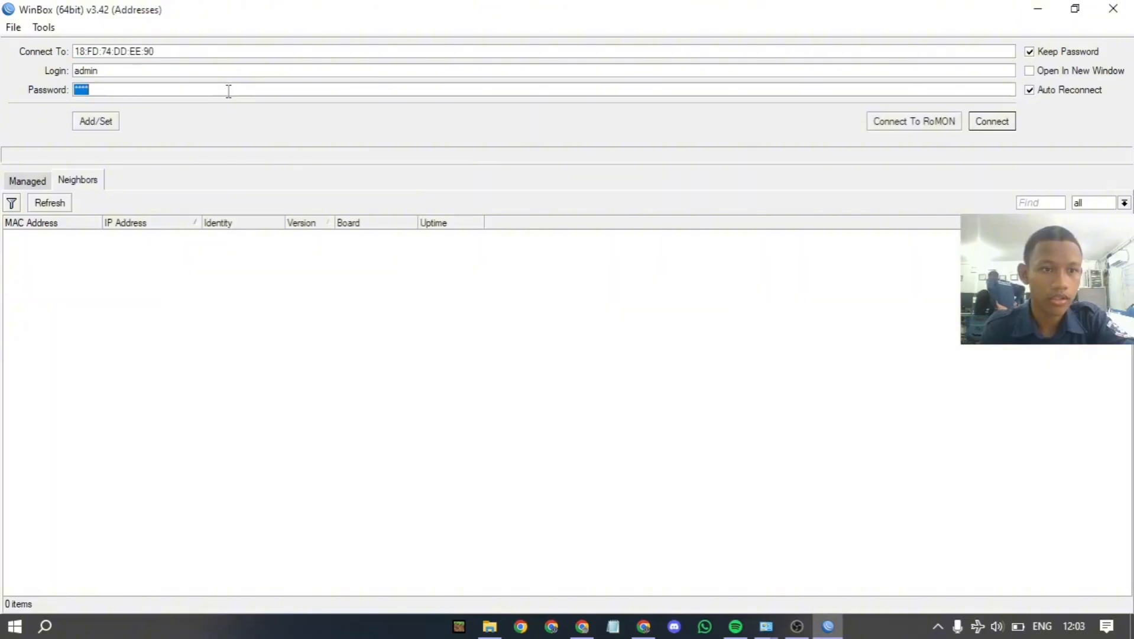
{"action": "key", "text": "BackSpace"}
Refresh the neighbor list, select the MikroTik router by its MAC address and connect as admin with a blank password.
{"action": "left_click", "coordinate": [60, 205]}
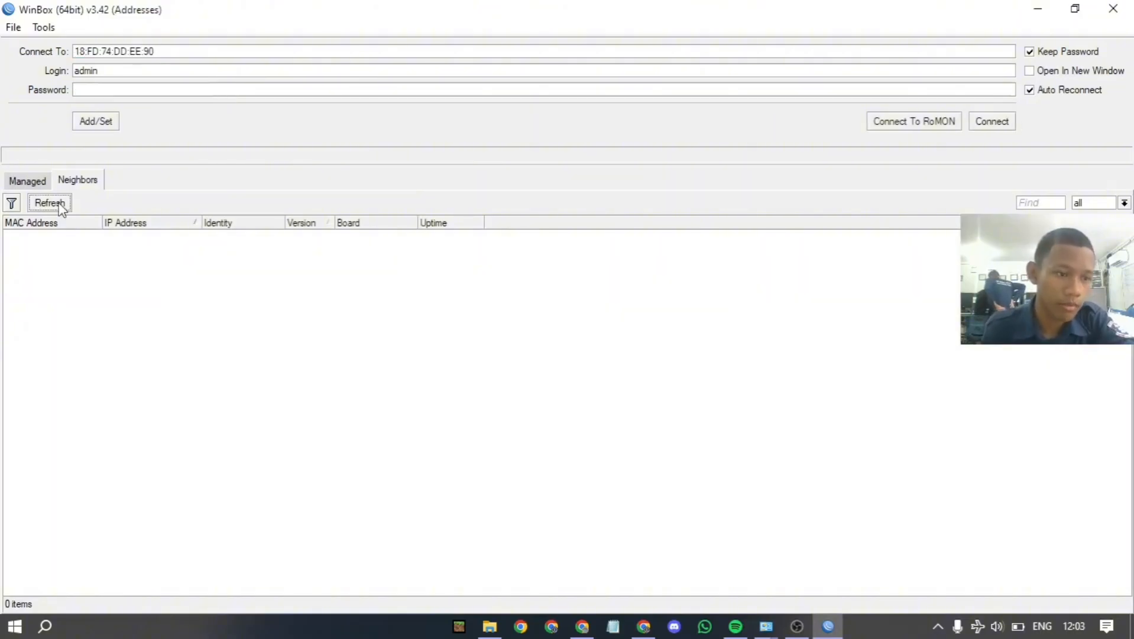
{"action": "left_click", "coordinate": [60, 205]}
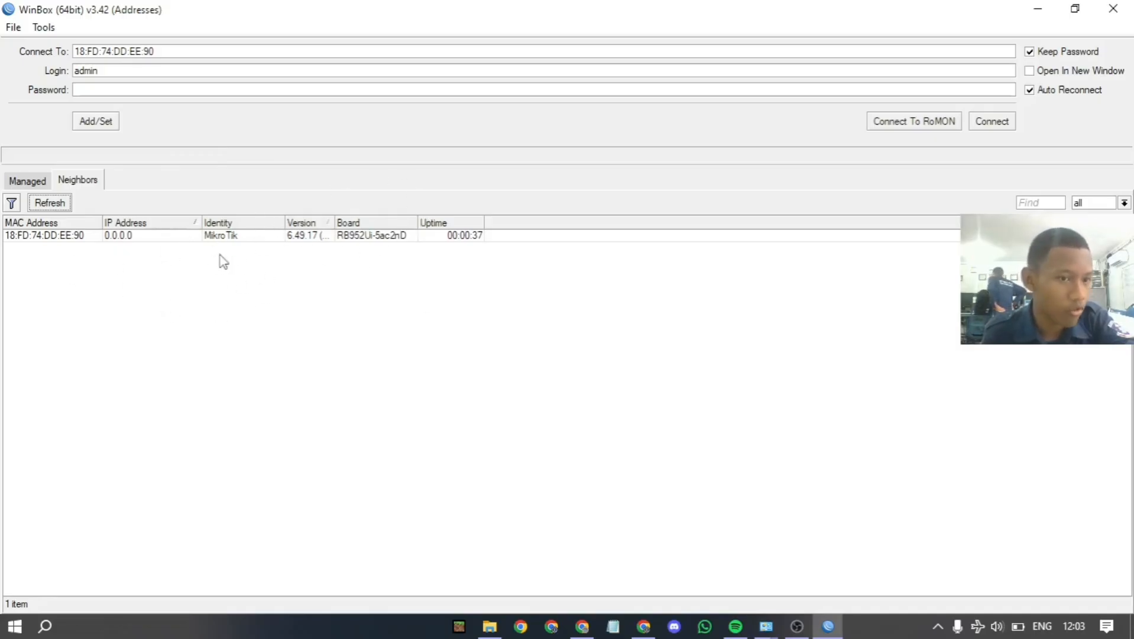
{"action": "left_click", "coordinate": [44, 236]}
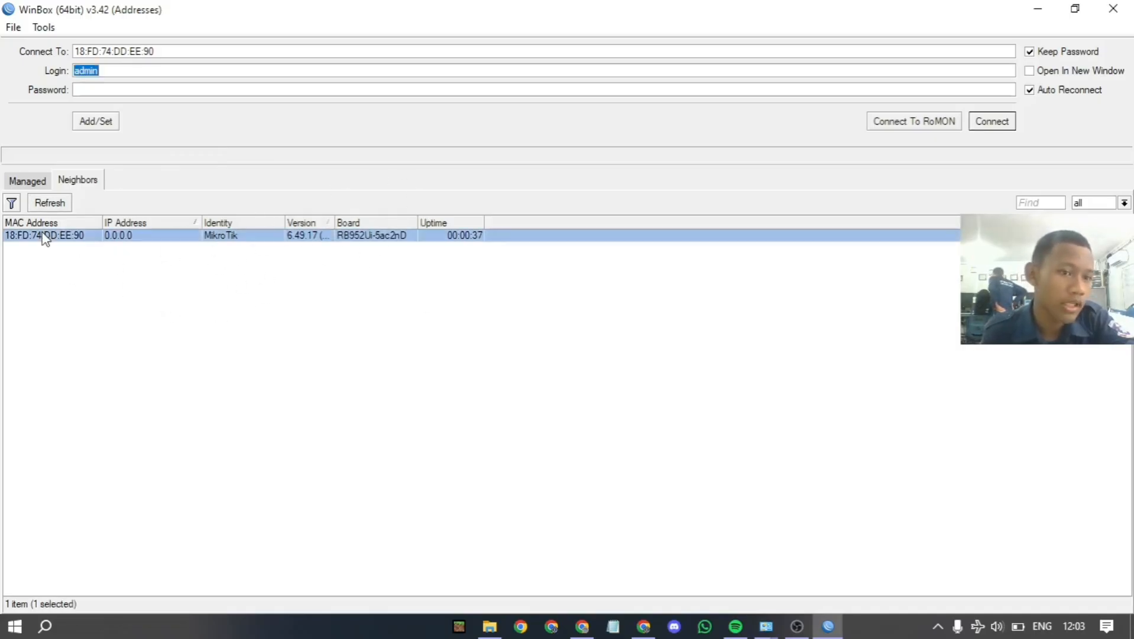
{"action": "left_click", "coordinate": [1010, 126]}
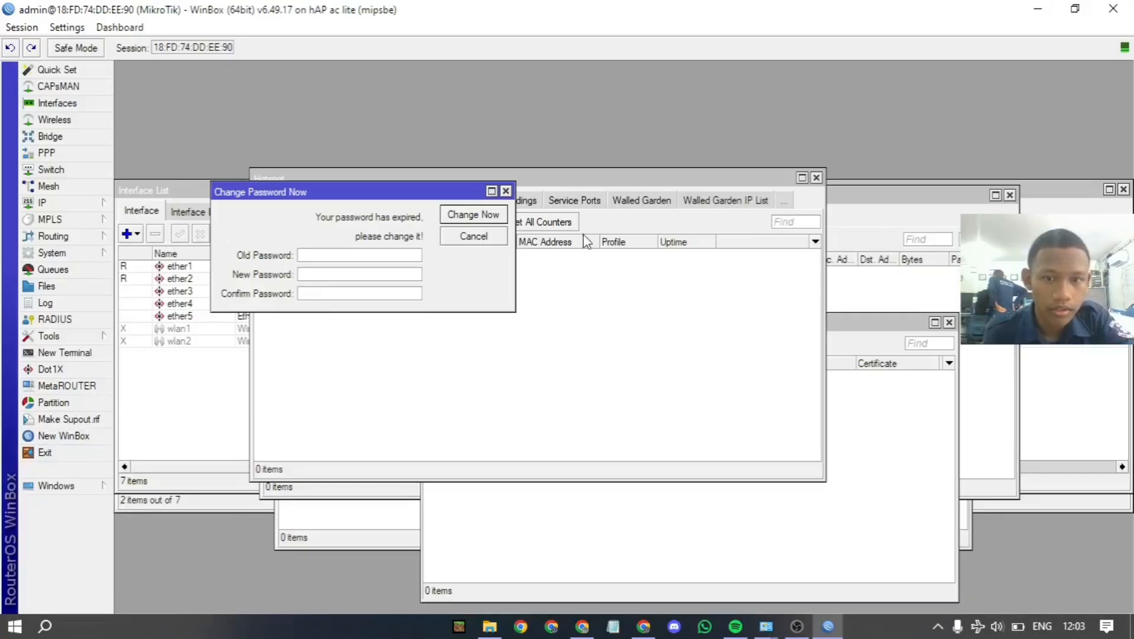
Skip the password change, close all the leftover configuration windows and exit the WinBox session.
{"action": "left_click", "coordinate": [506, 191]}
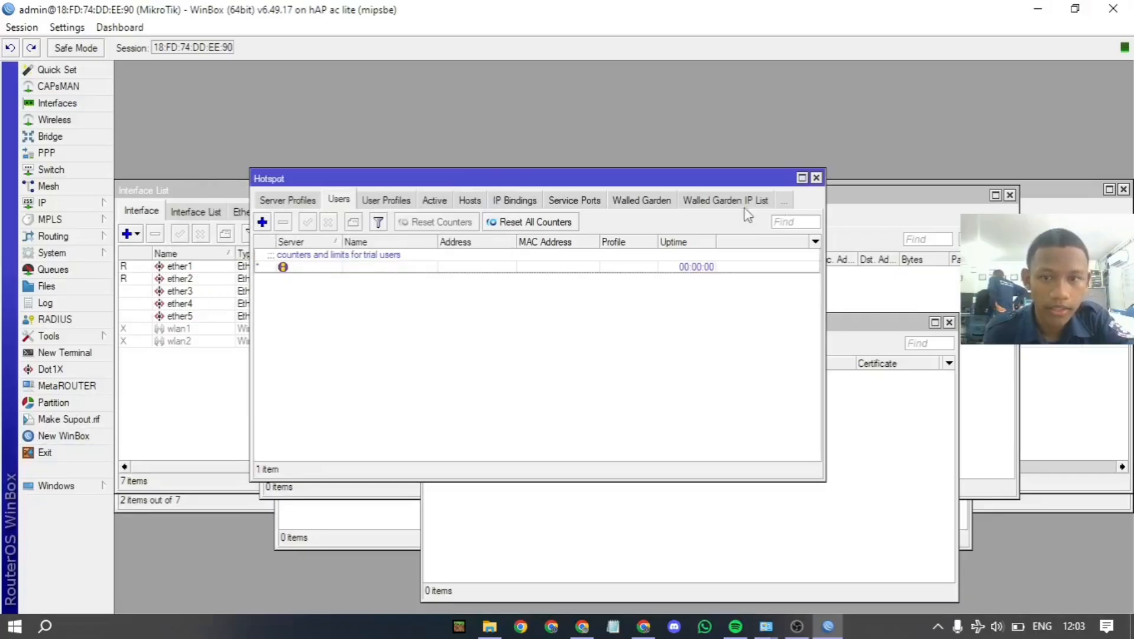
{"action": "left_click", "coordinate": [816, 178]}
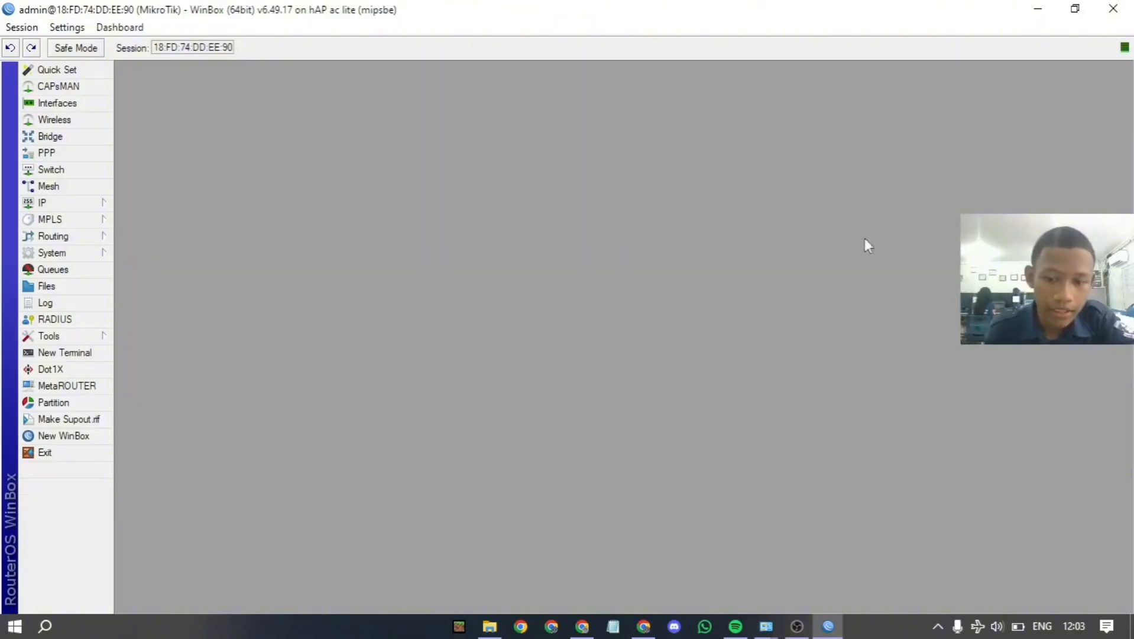
{"action": "left_click", "coordinate": [41, 452]}
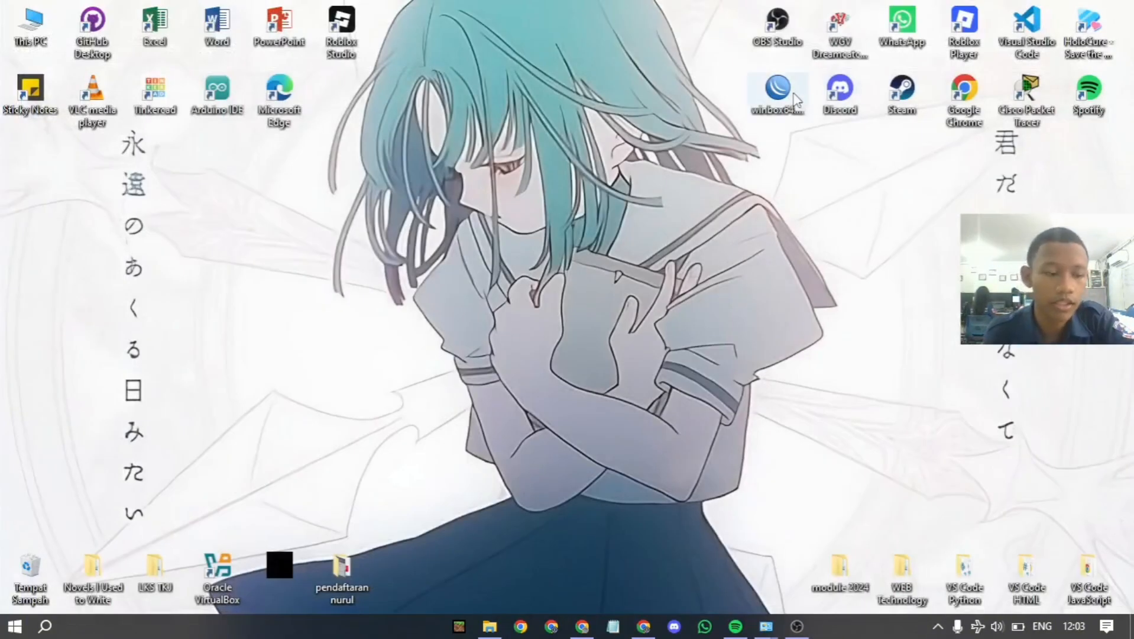